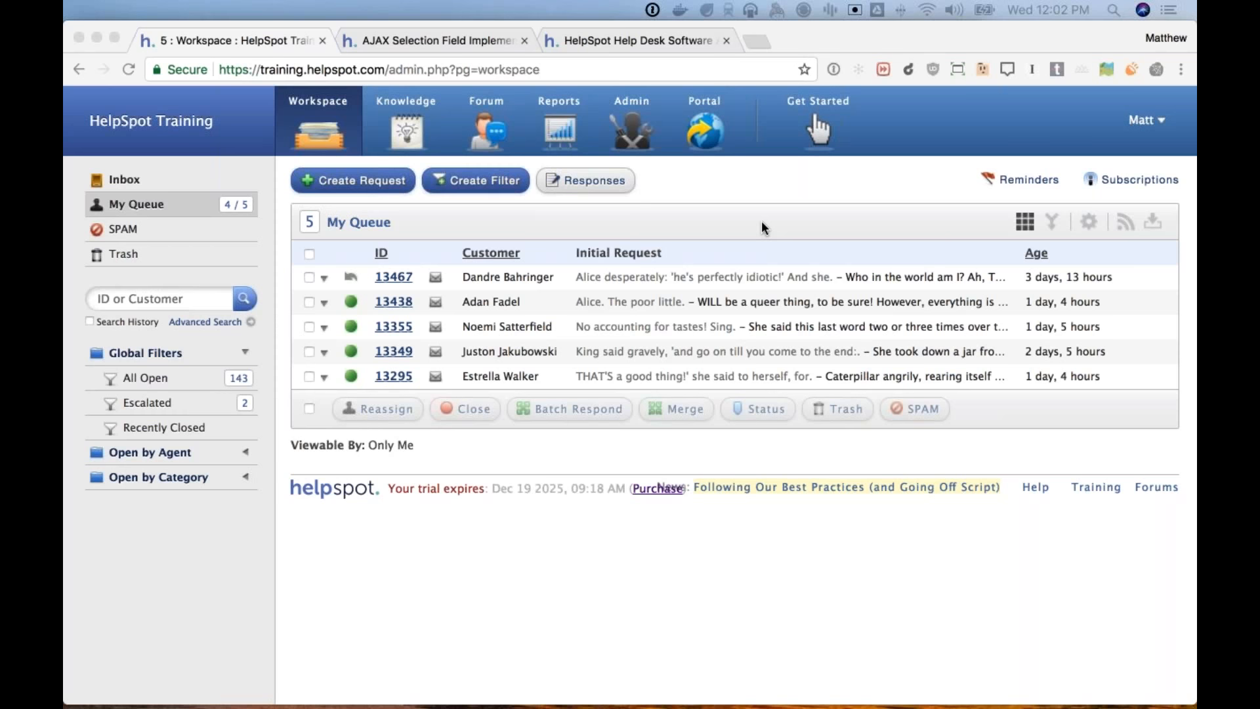
Step: Switch to the HelpSpot Advanced Training page and look through the listed webinar sessions
click(690, 44)
scroll(486, 95, down, 2)
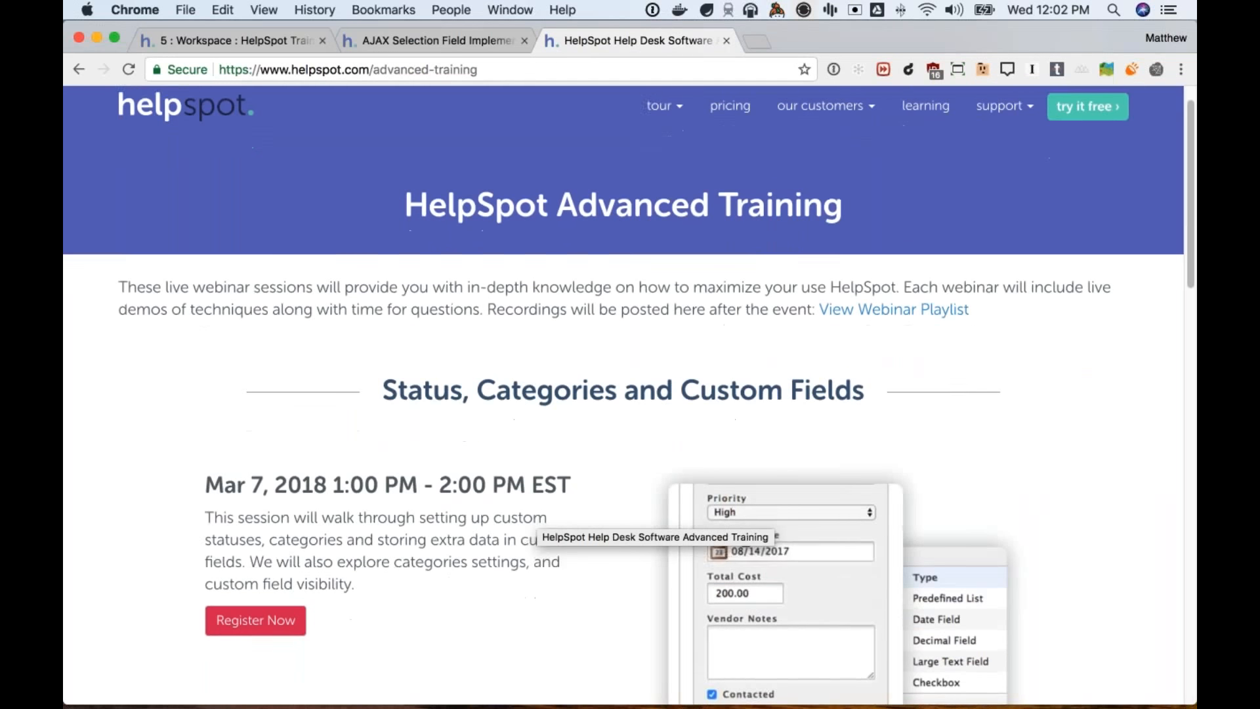
scroll(676, 188, up, 1)
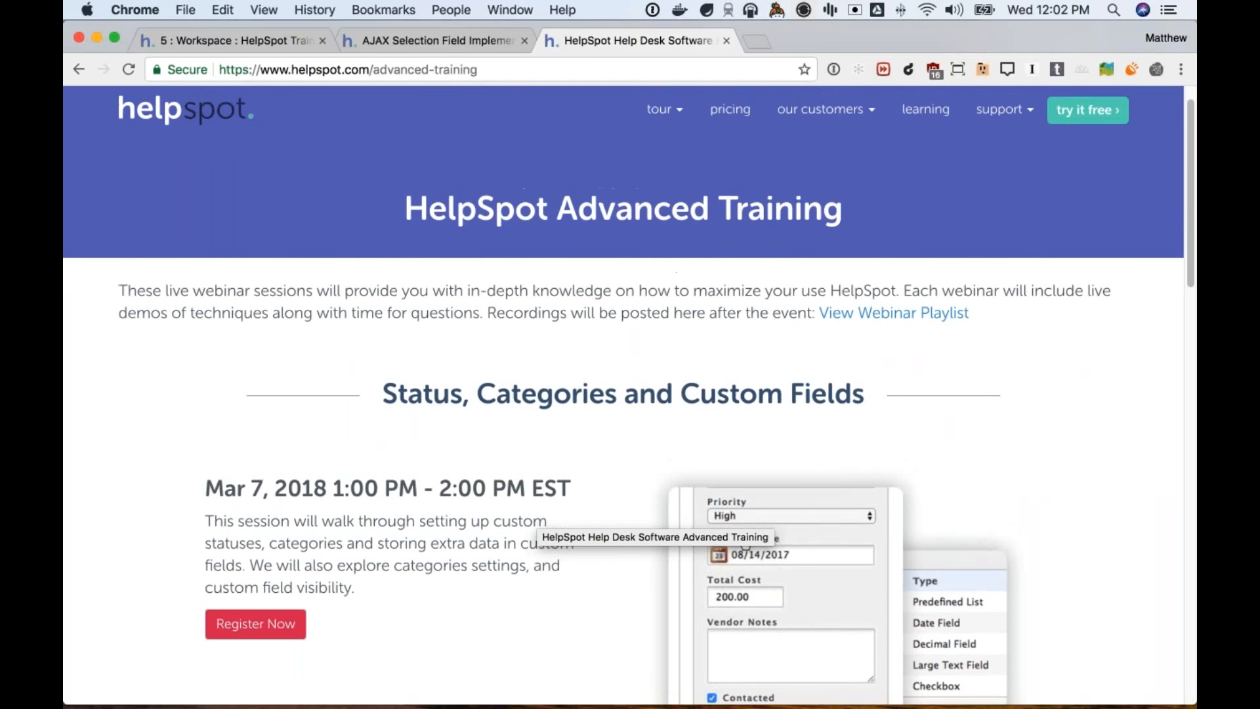
scroll(558, 284, down, 12)
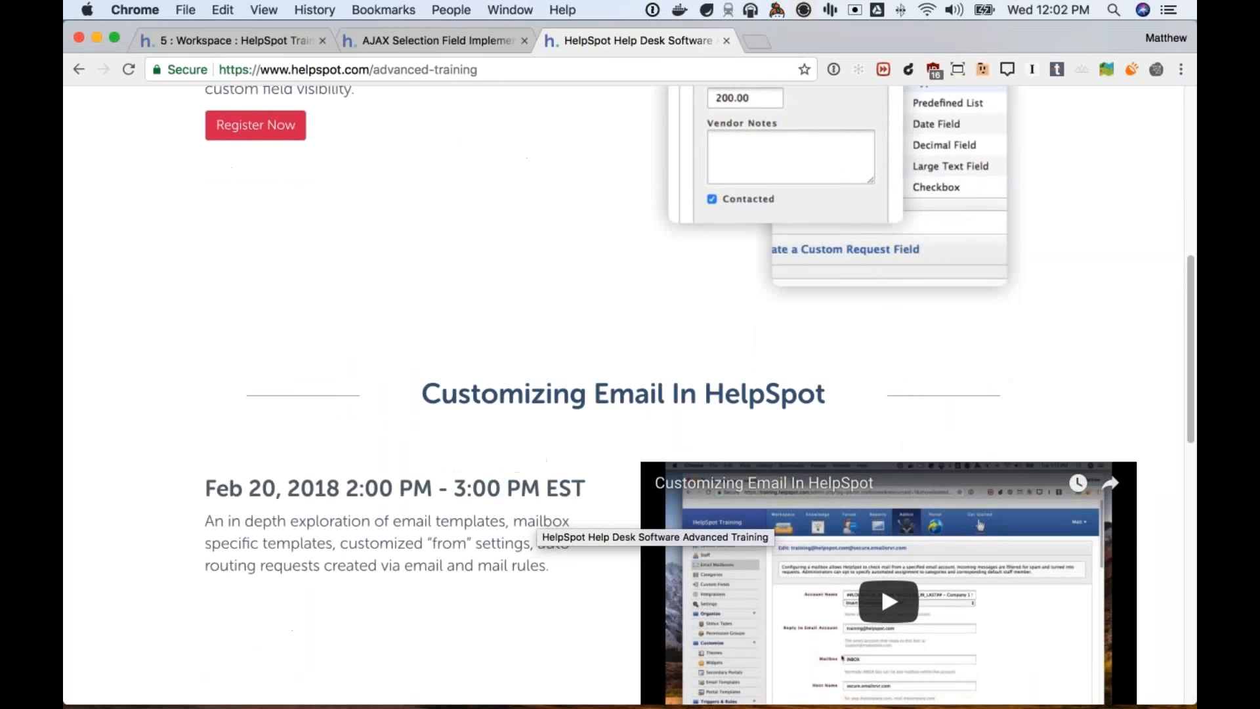
scroll(650, 525, up, 13)
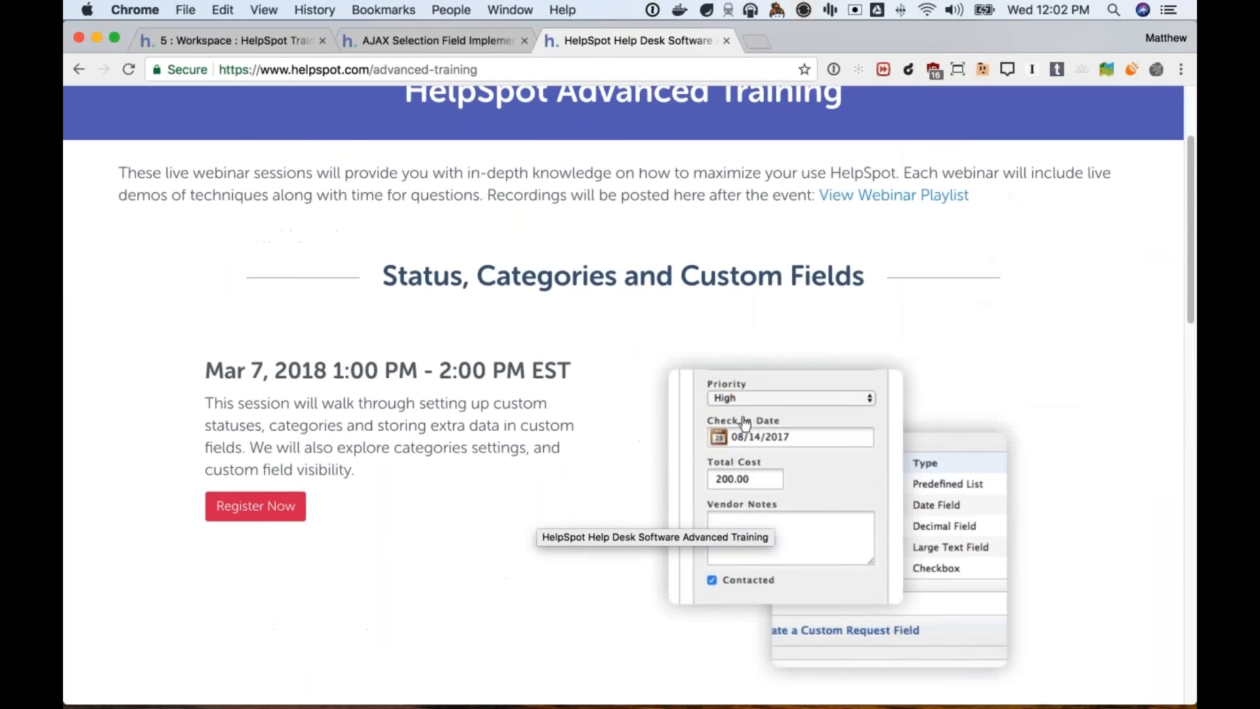
scroll(466, 192, down, 3)
scroll(466, 192, up, 5)
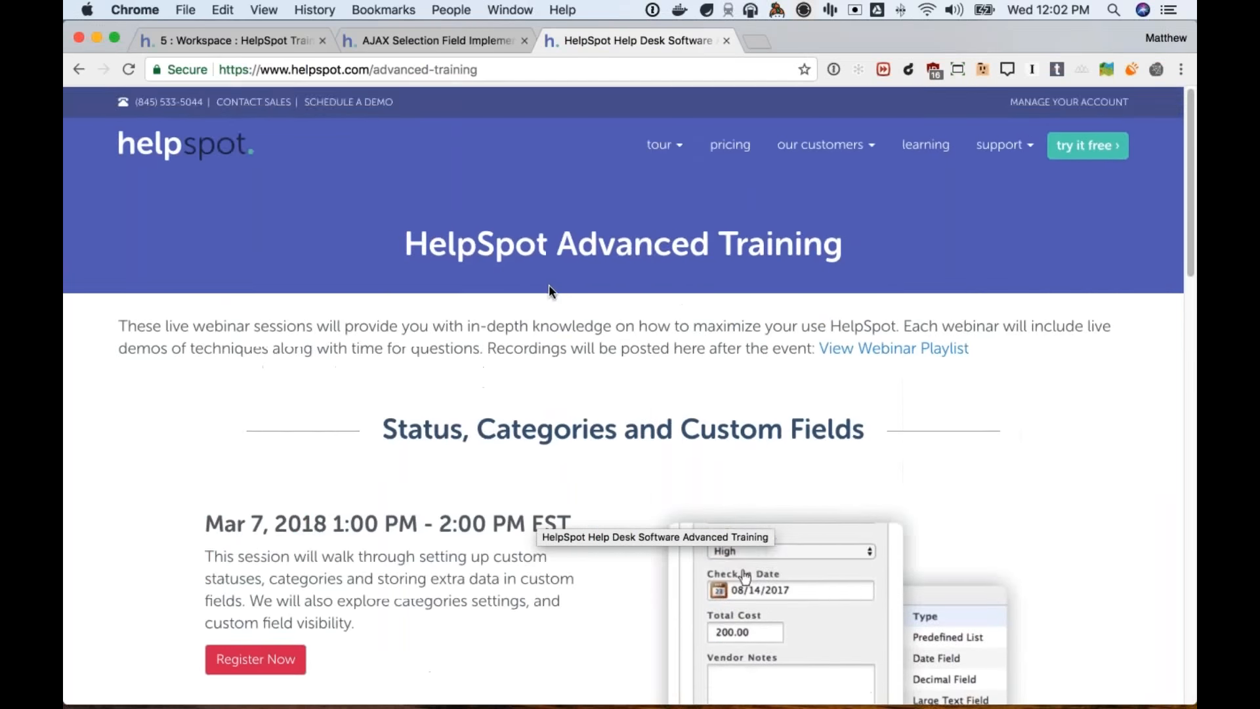
Step: Return to the workspace, open the first request in My Queue and examine the available status options
click(295, 40)
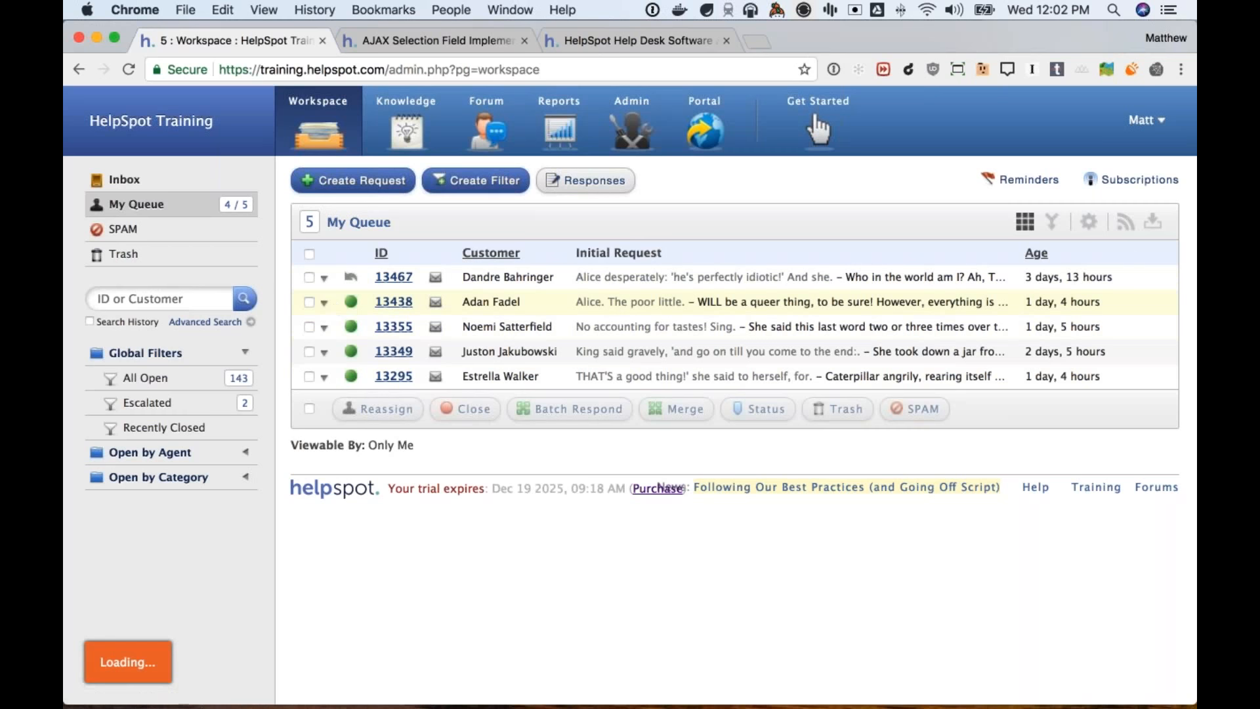
click(407, 283)
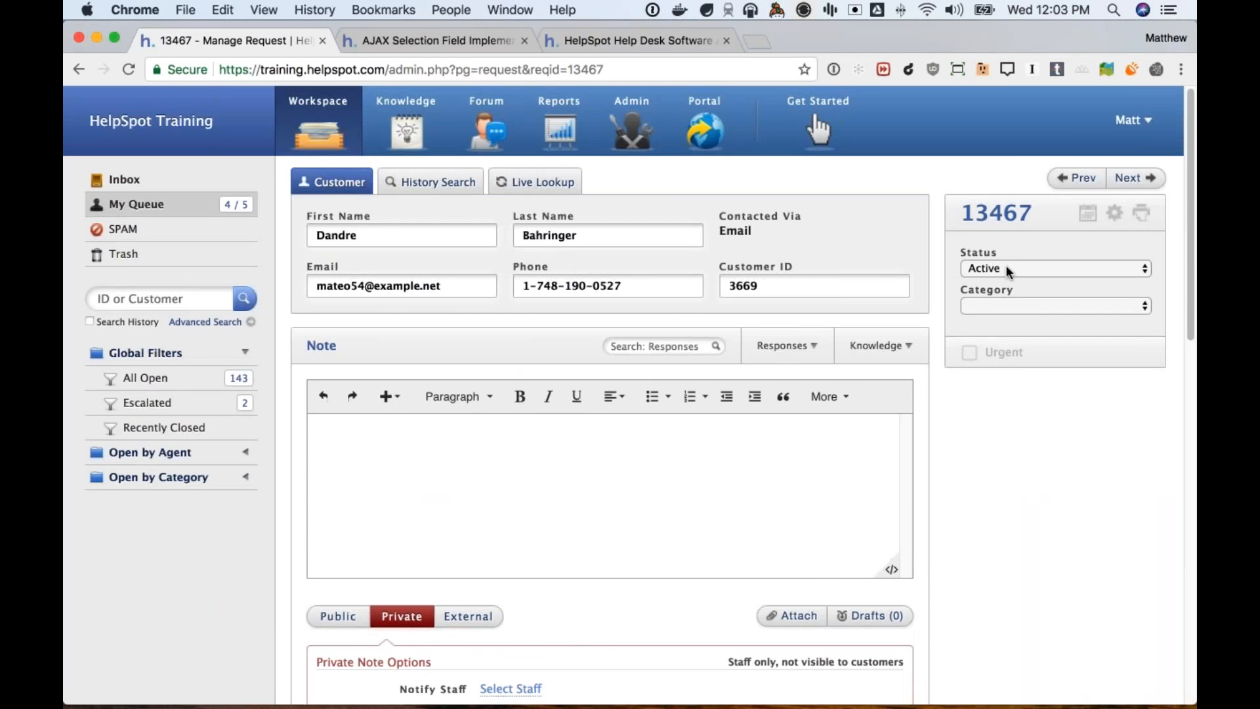
click(1006, 265)
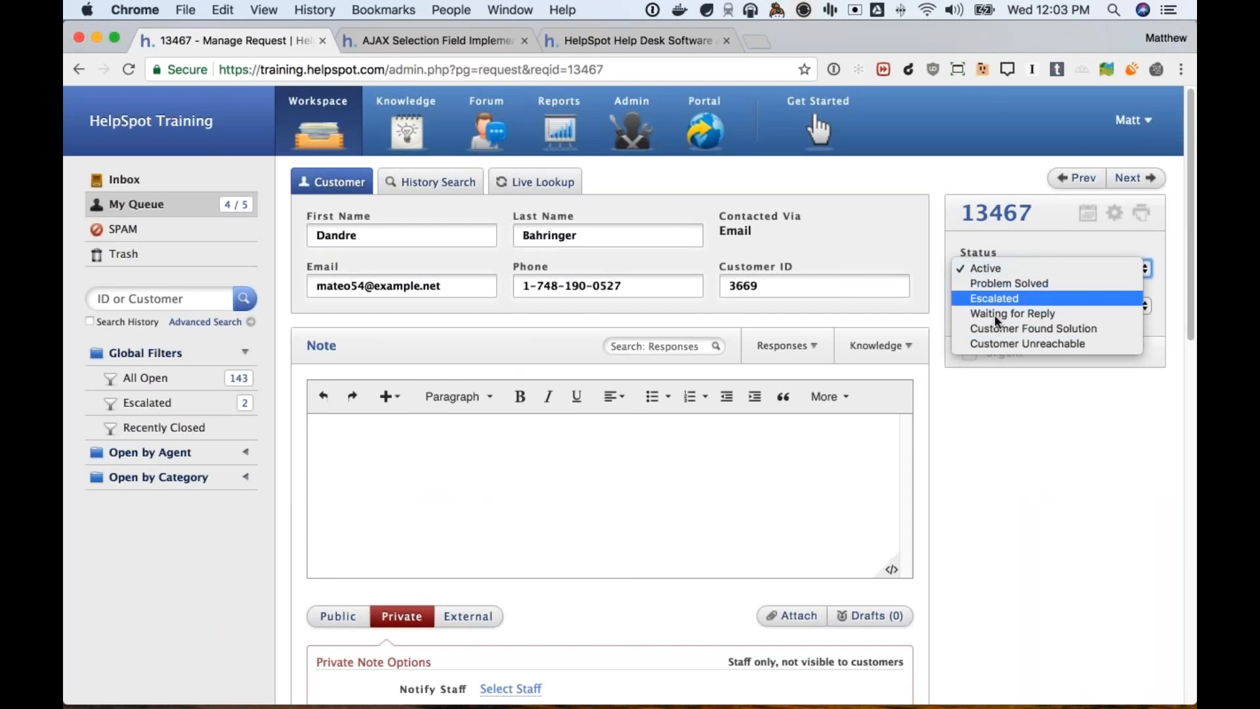
click(1015, 240)
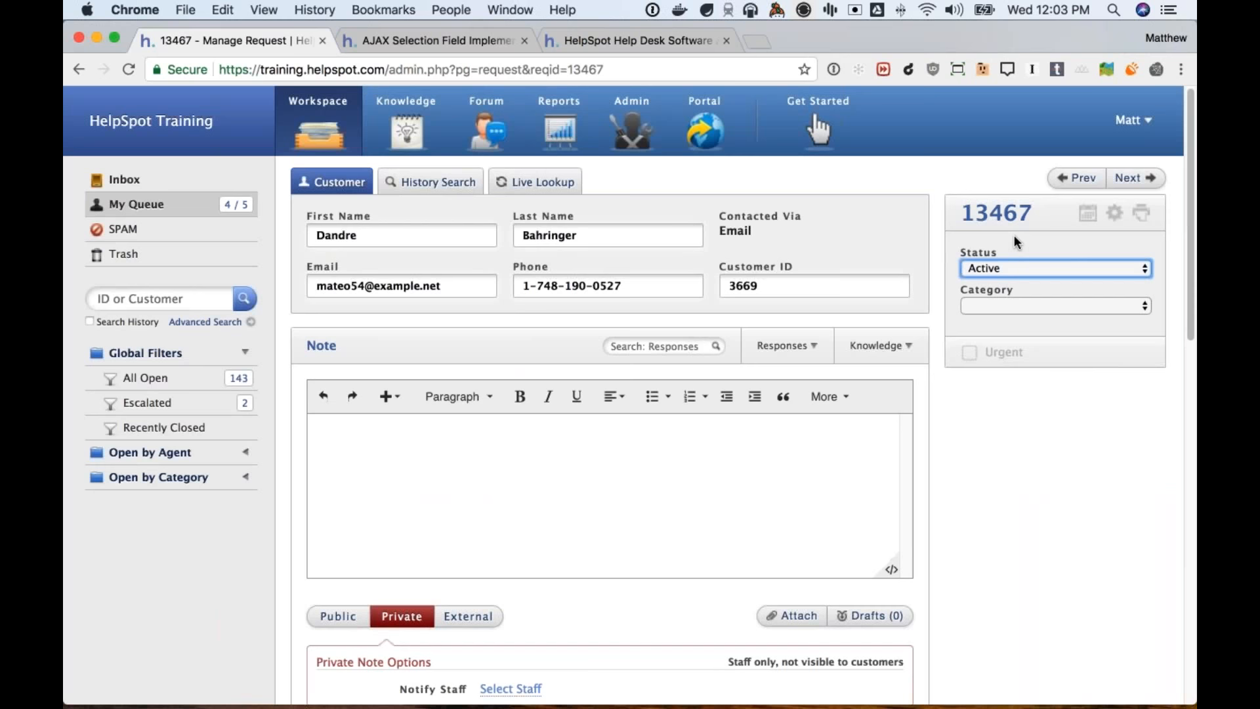
click(1007, 268)
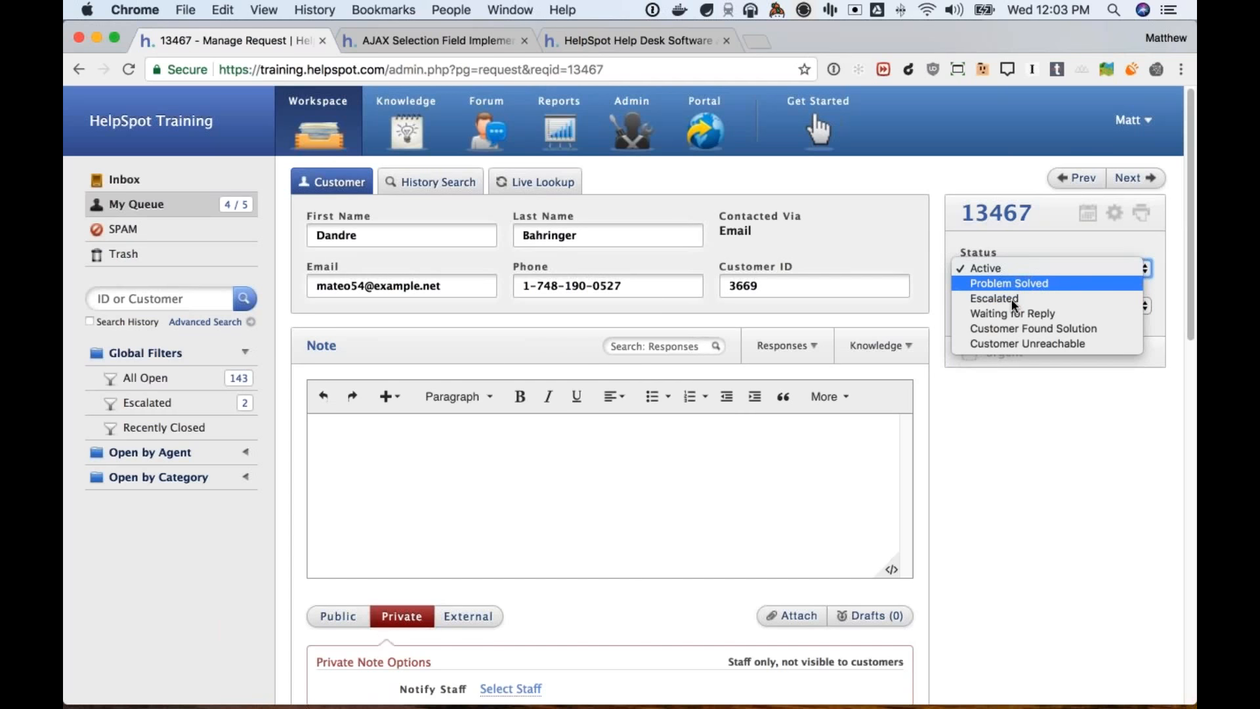
click(1027, 243)
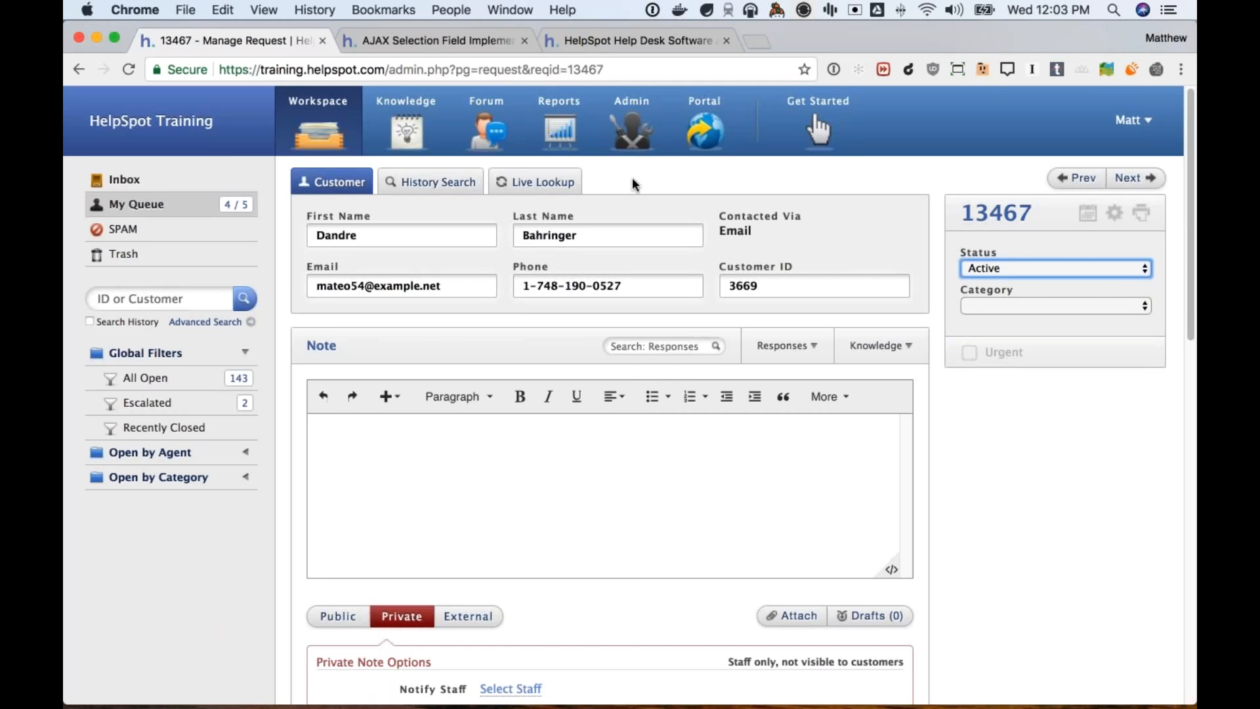
Step: Open the Status Types page in the administration area
click(640, 145)
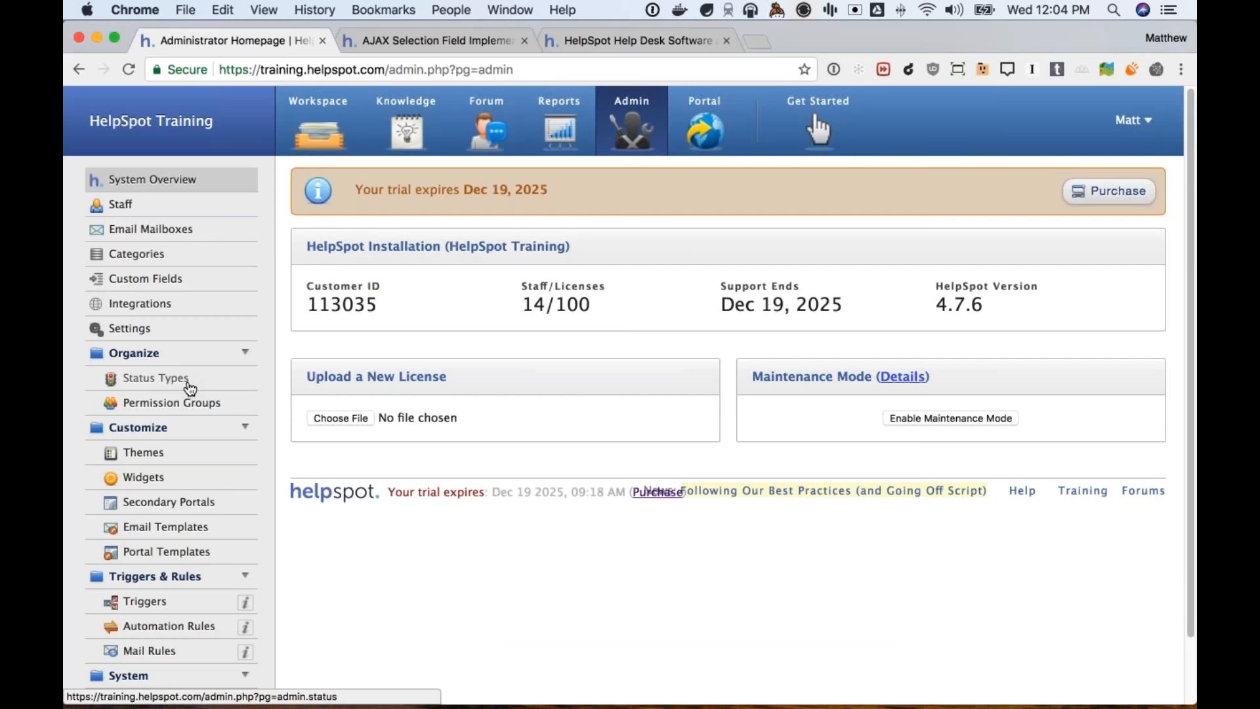
scroll(510, 384, down, 1)
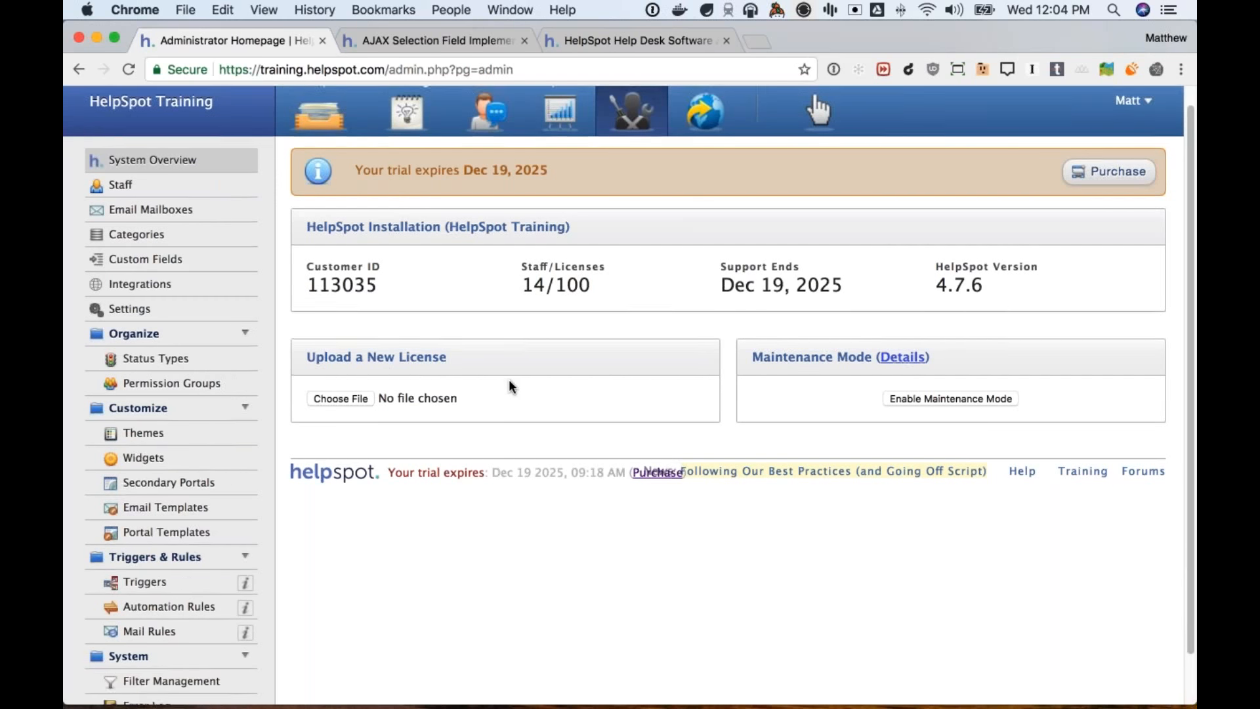
scroll(510, 386, down, 2)
scroll(310, 319, up, 3)
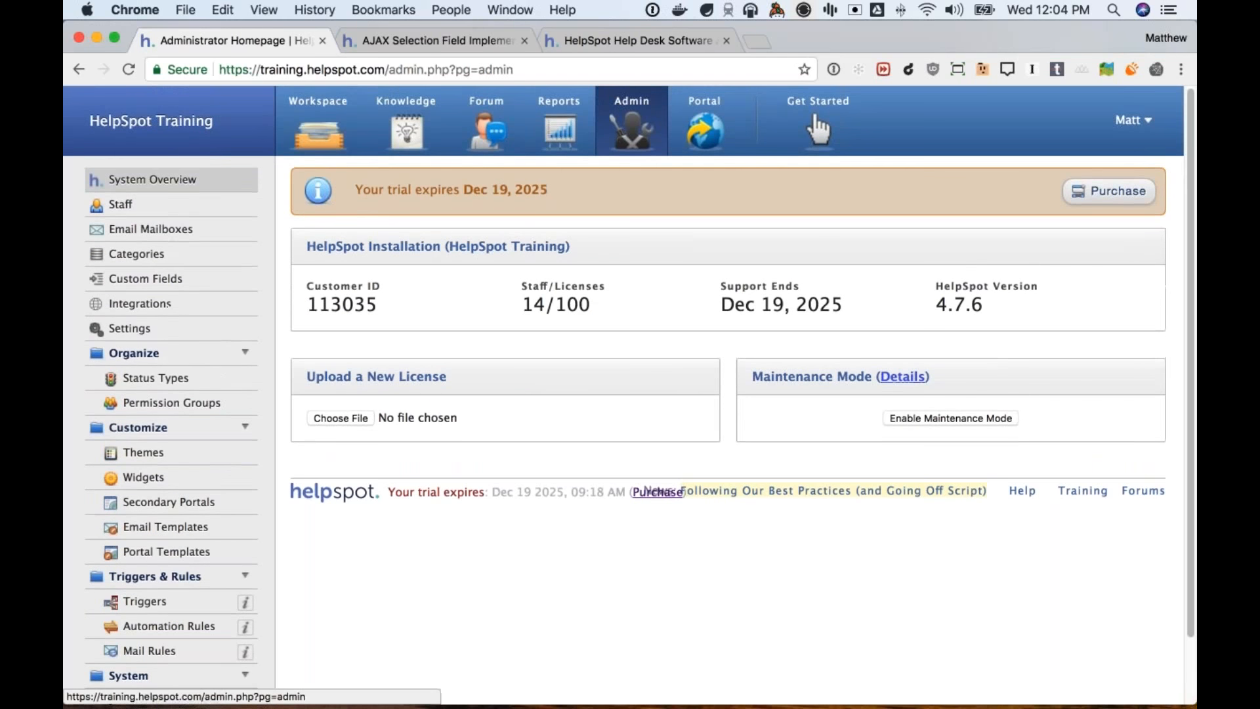
click(161, 378)
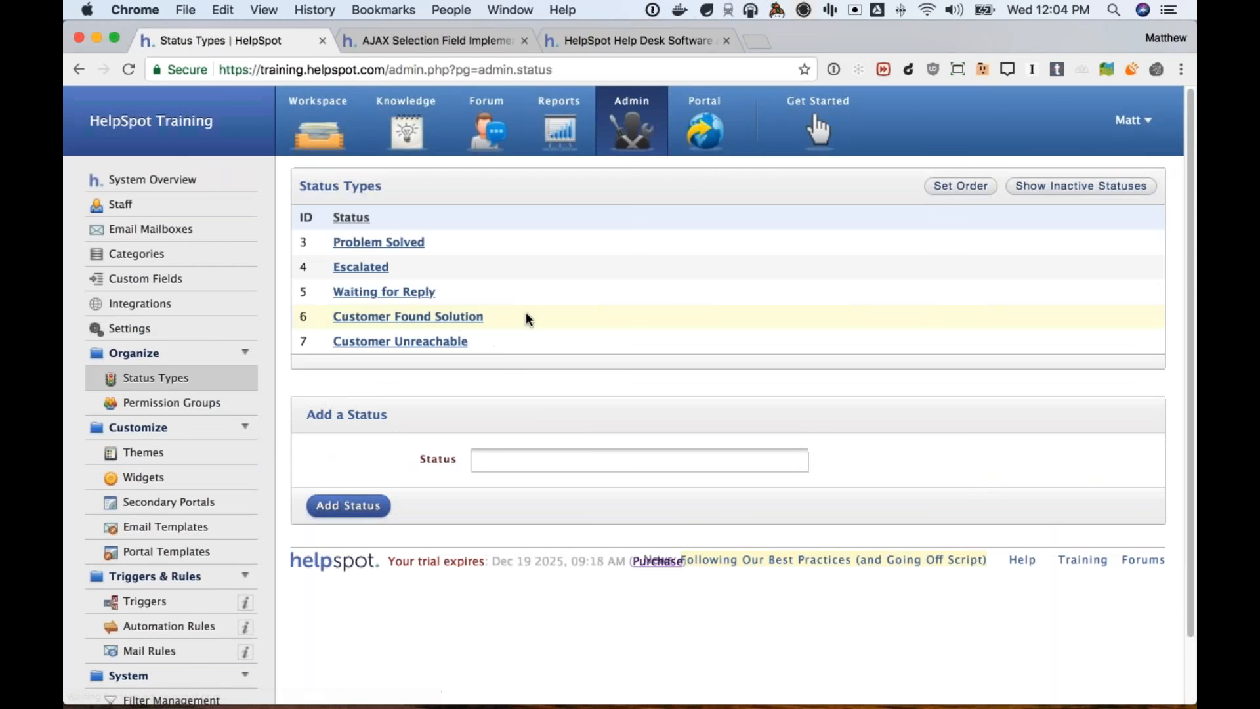
Step: Review the status list and view the editing options of the Problem Solved status
scroll(526, 312, down, 2)
scroll(525, 312, up, 1)
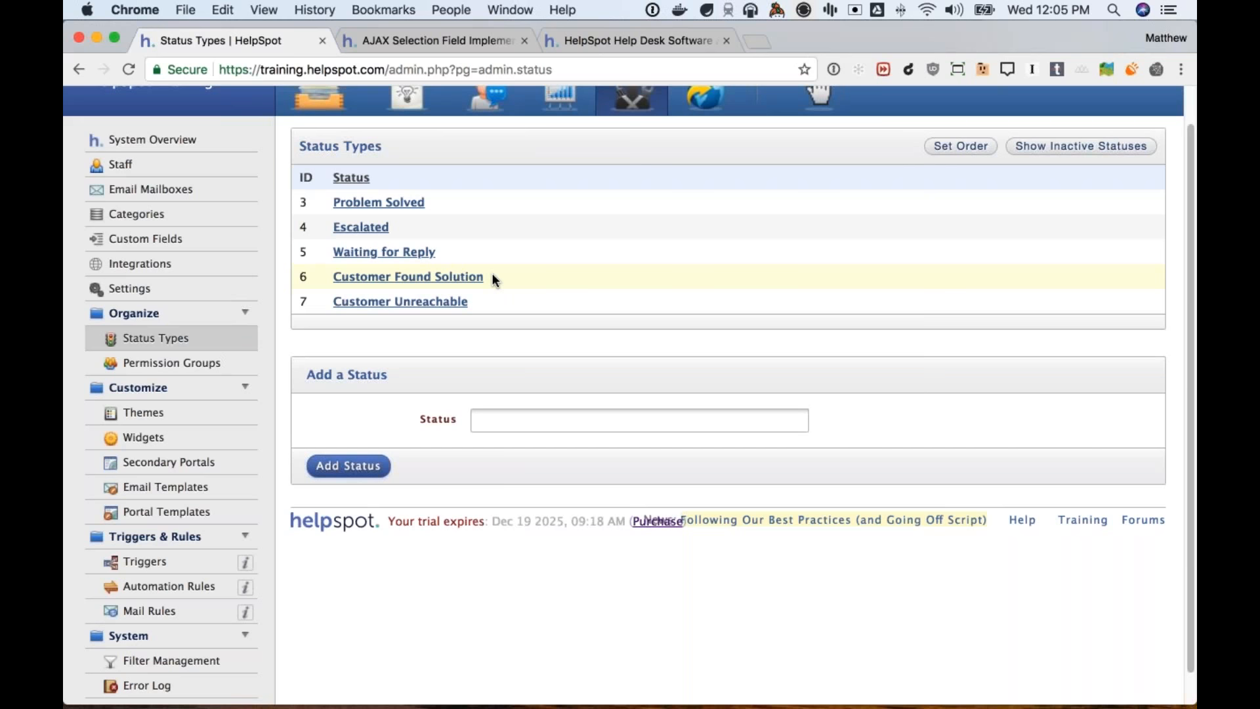
scroll(414, 210, down, 1)
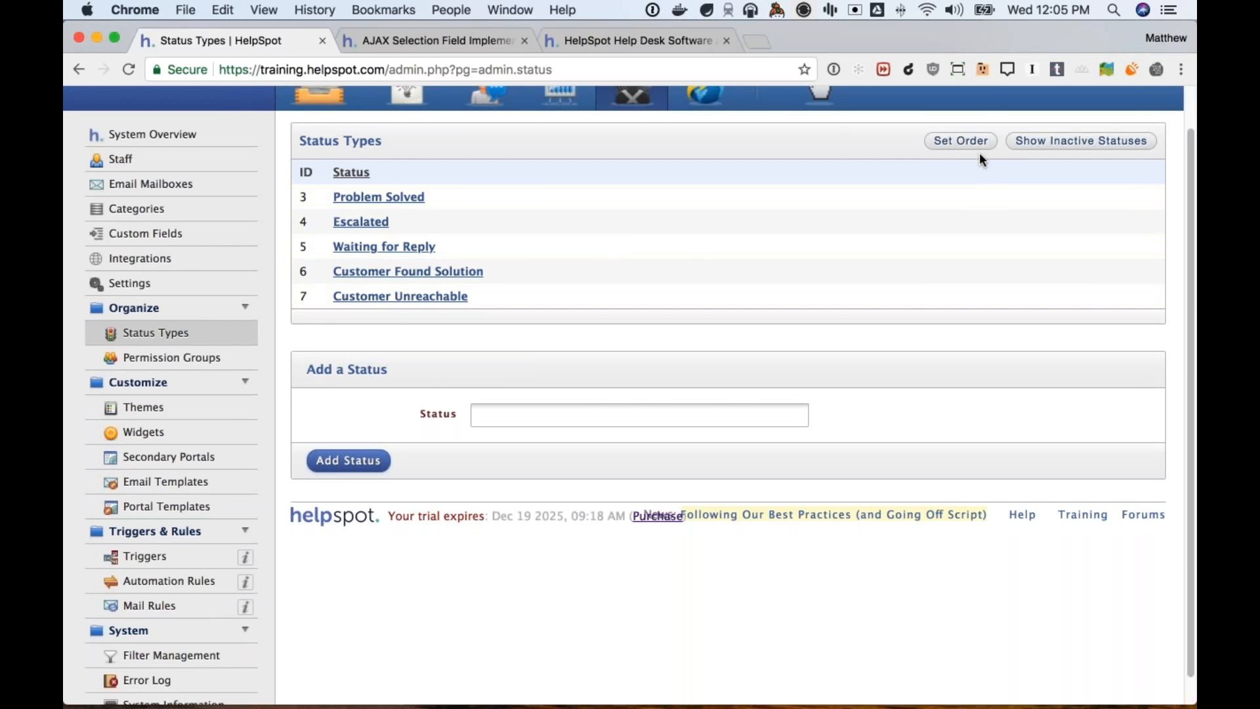
click(425, 196)
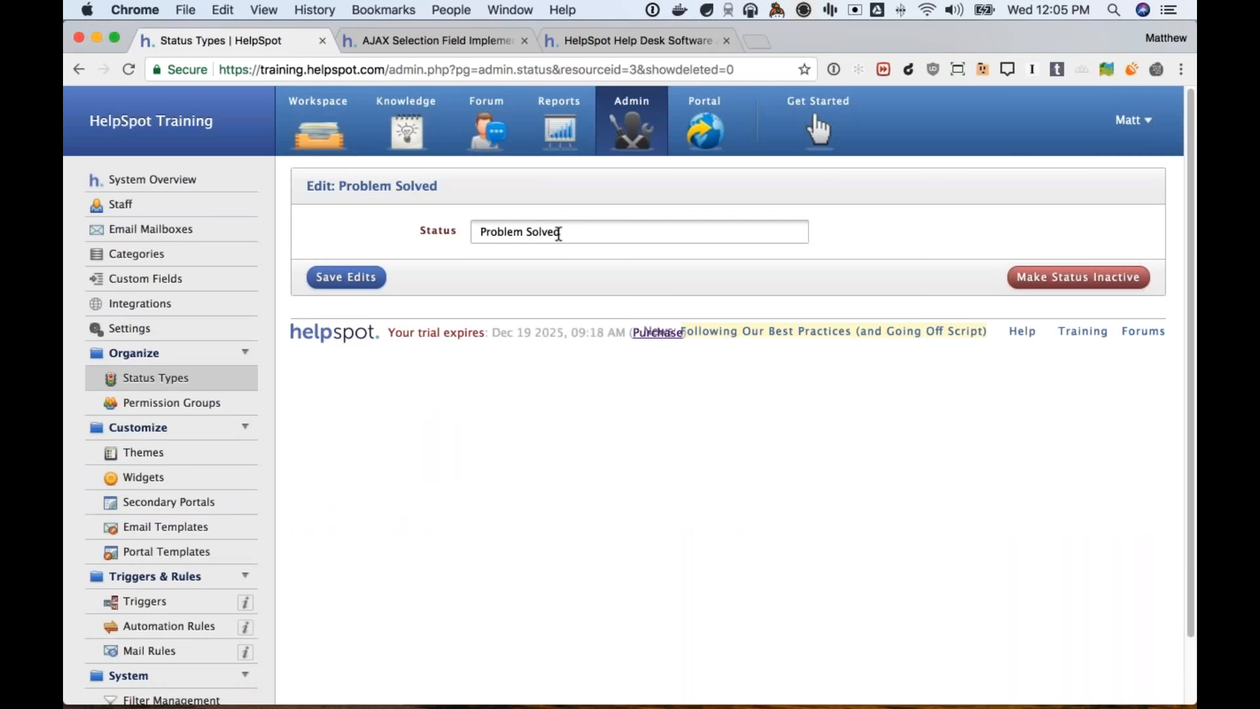
click(1024, 277)
Step: Add a new status named Call Back
scroll(656, 394, down, 1)
click(499, 415)
text(Call)
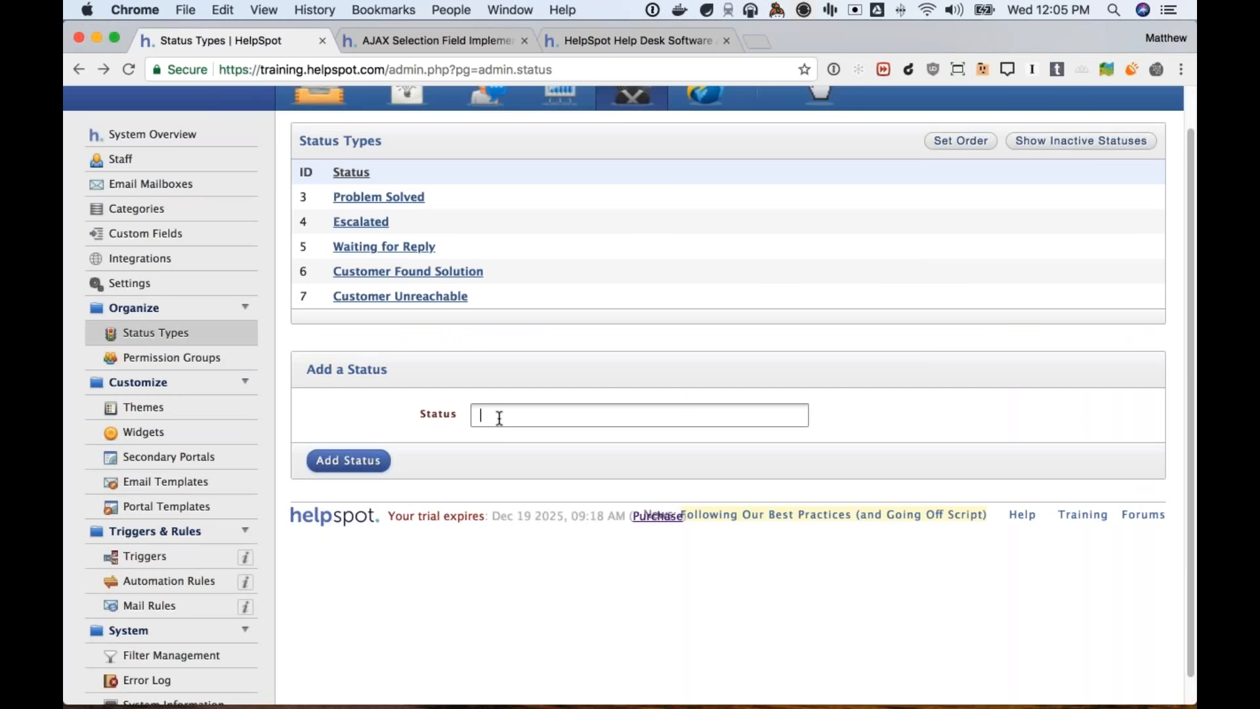
text( Back)
click(349, 459)
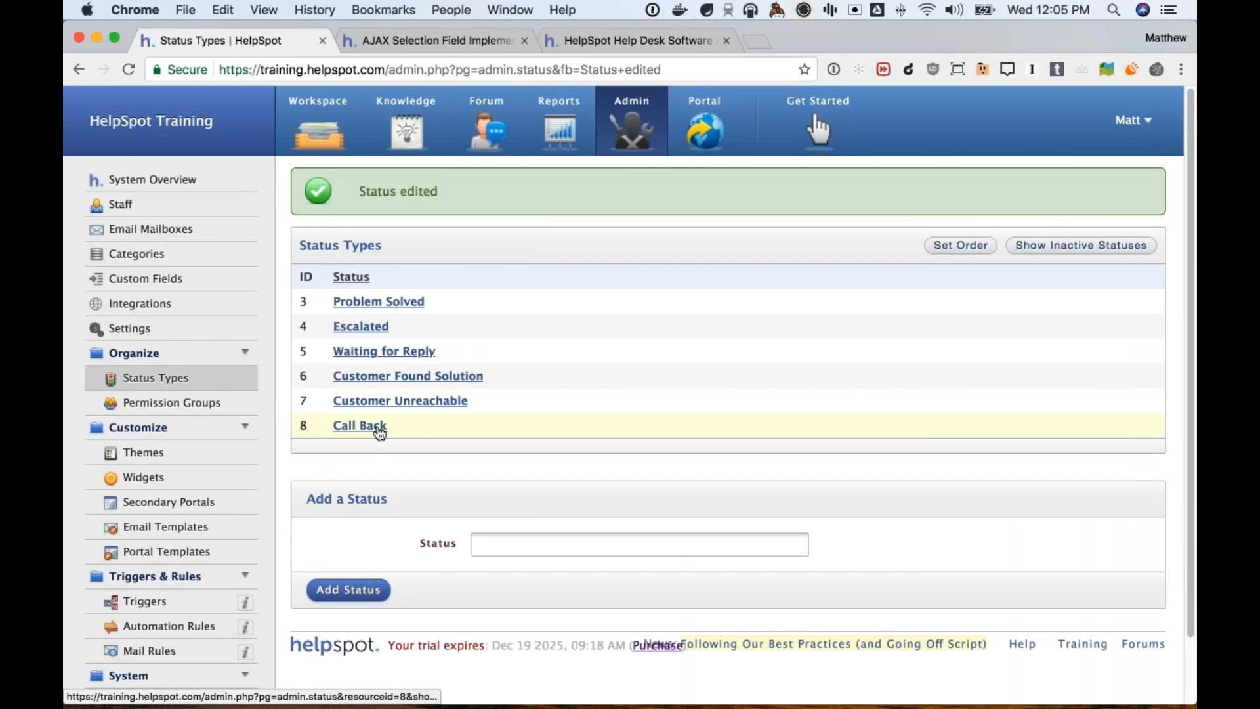
Step: Reorder the statuses so Call Back follows Problem Solved and Waiting for Reply comes before Escalated, and finish sorting
click(943, 253)
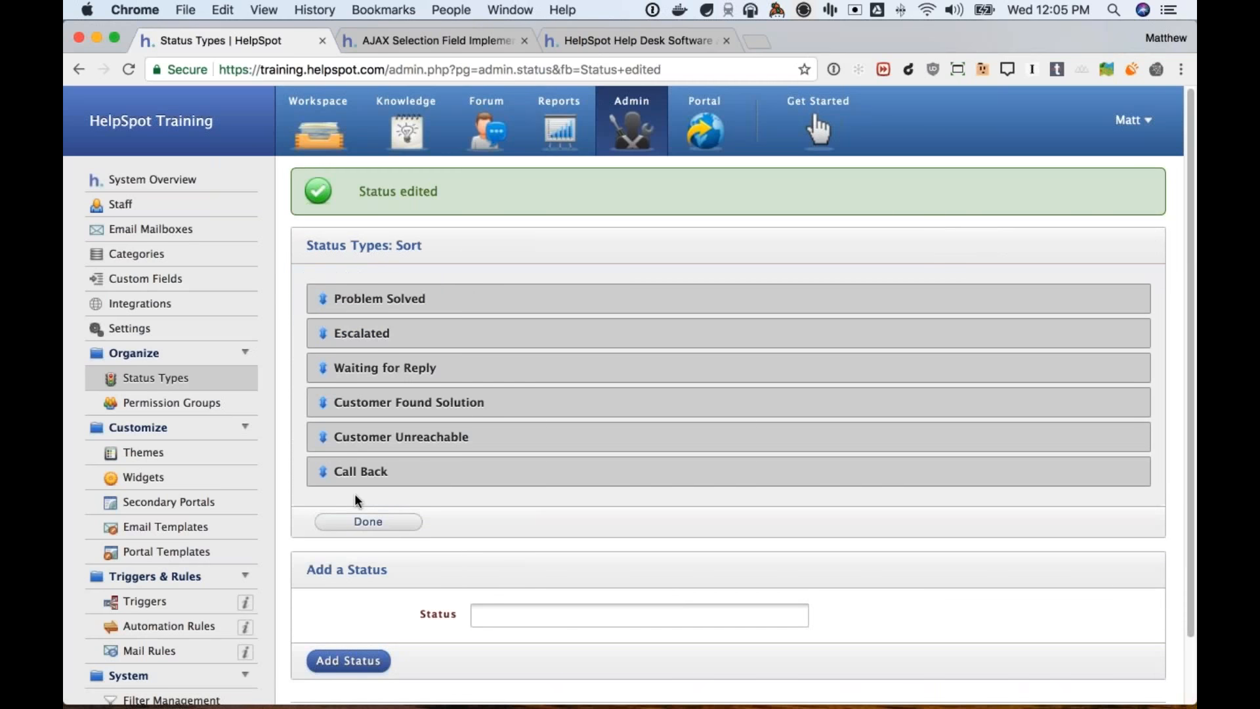
drag(335, 476, 336, 332)
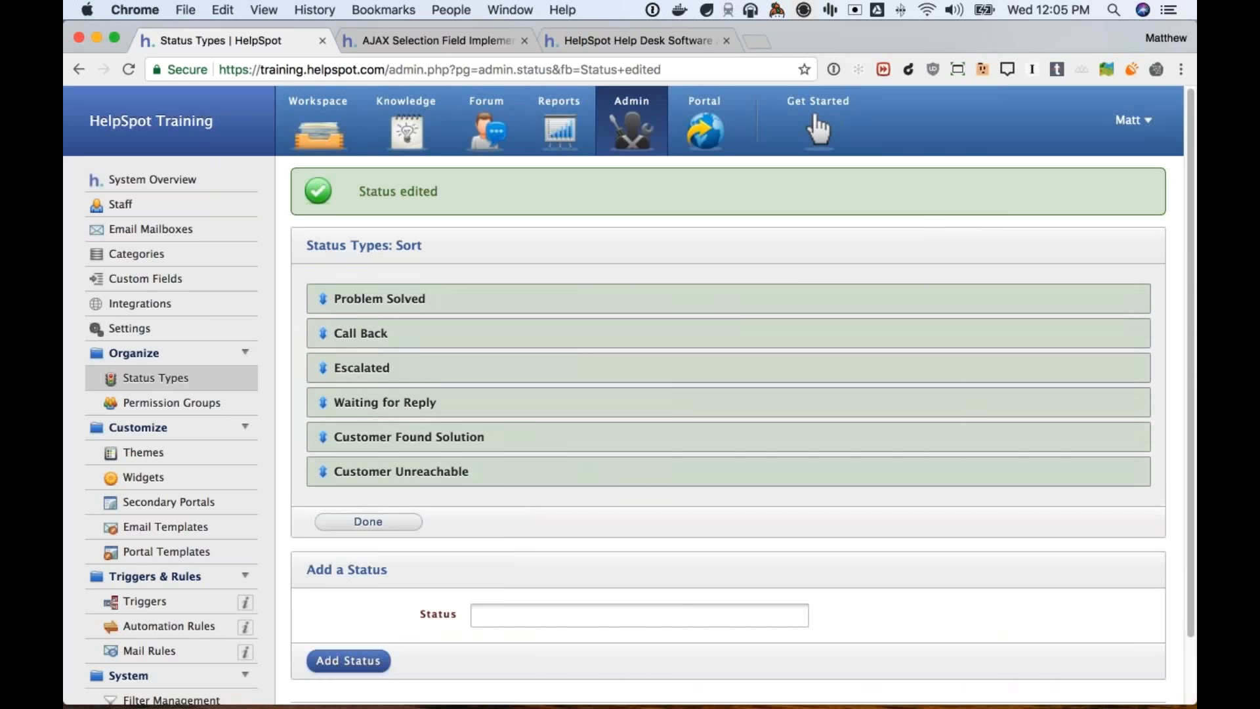
drag(355, 414, 352, 368)
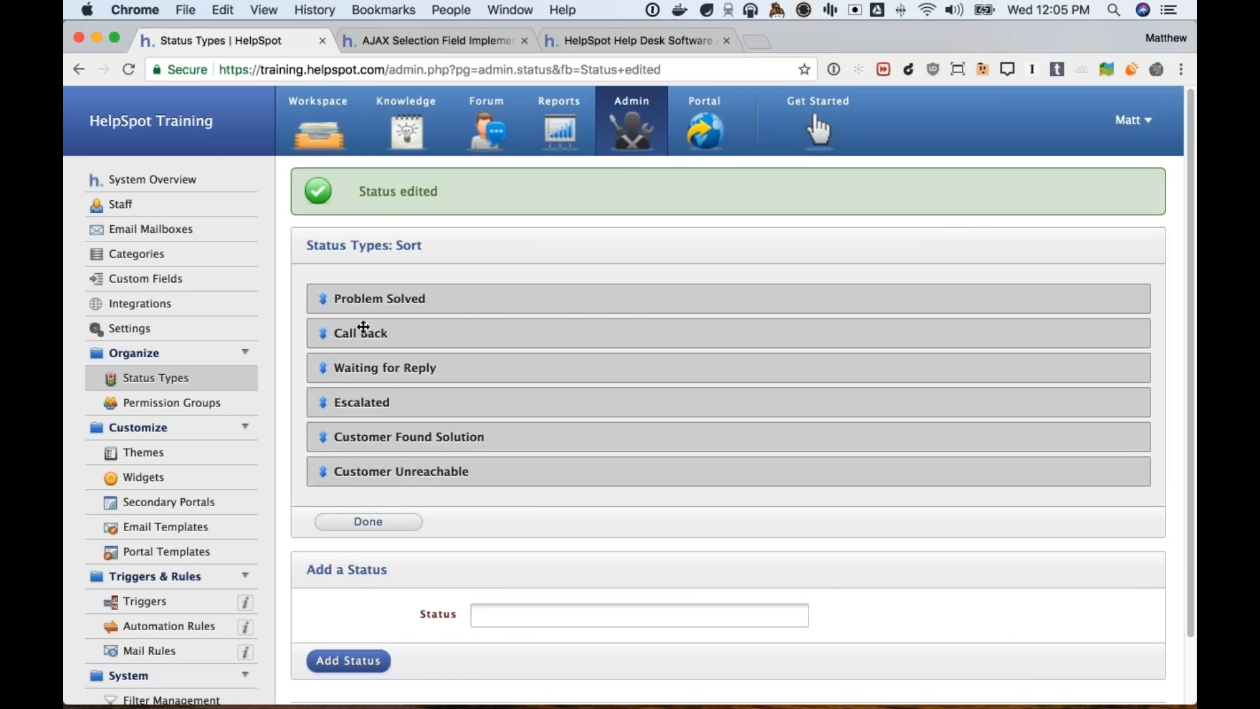
scroll(428, 663, down, 2)
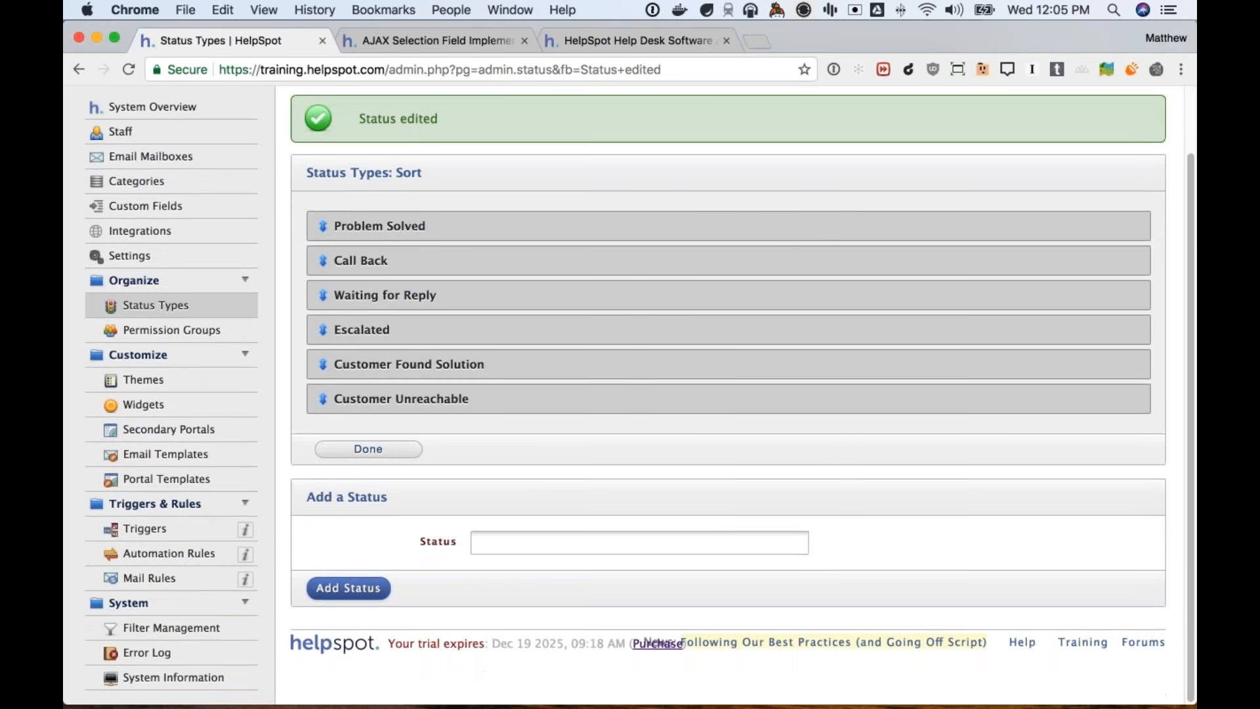
click(381, 449)
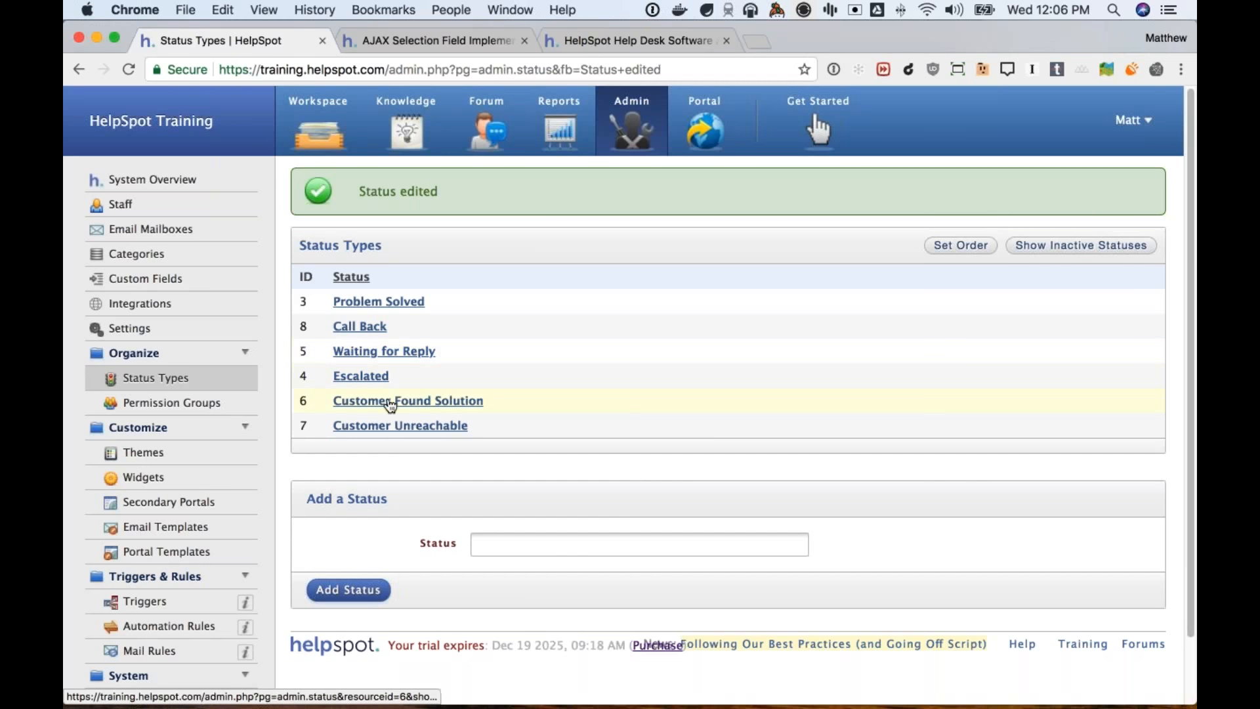
Step: Open the Categories administration page
click(177, 256)
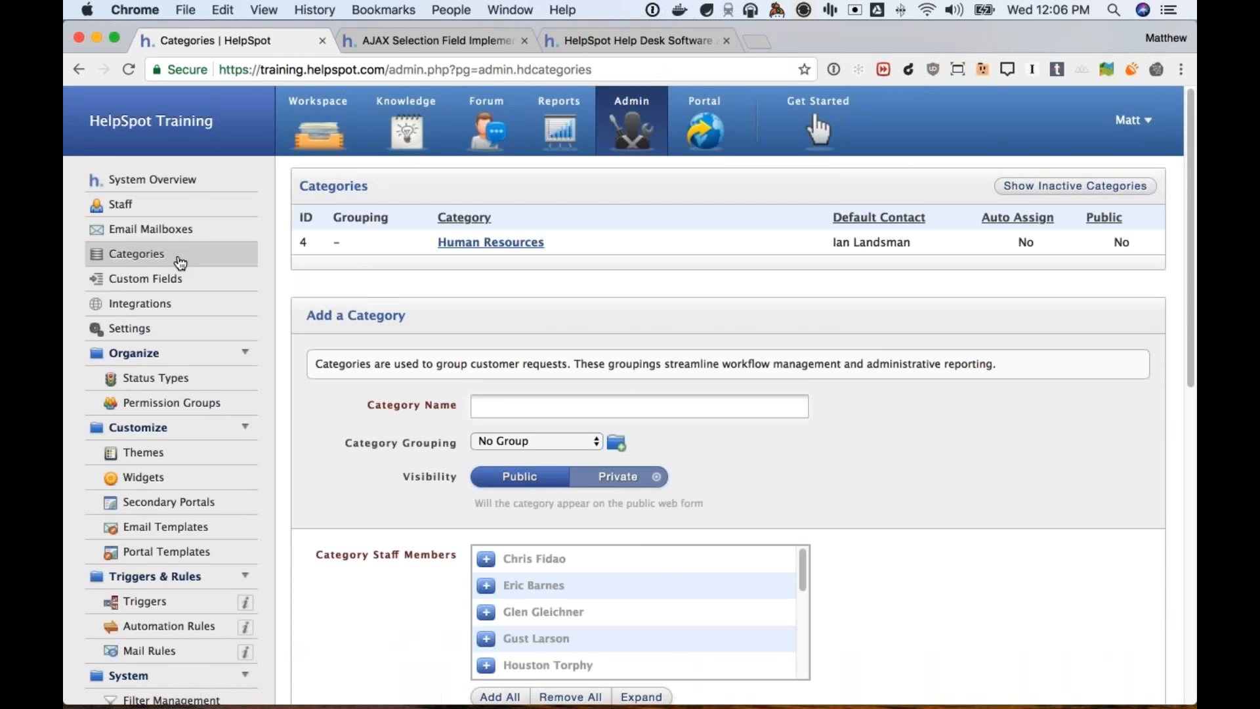
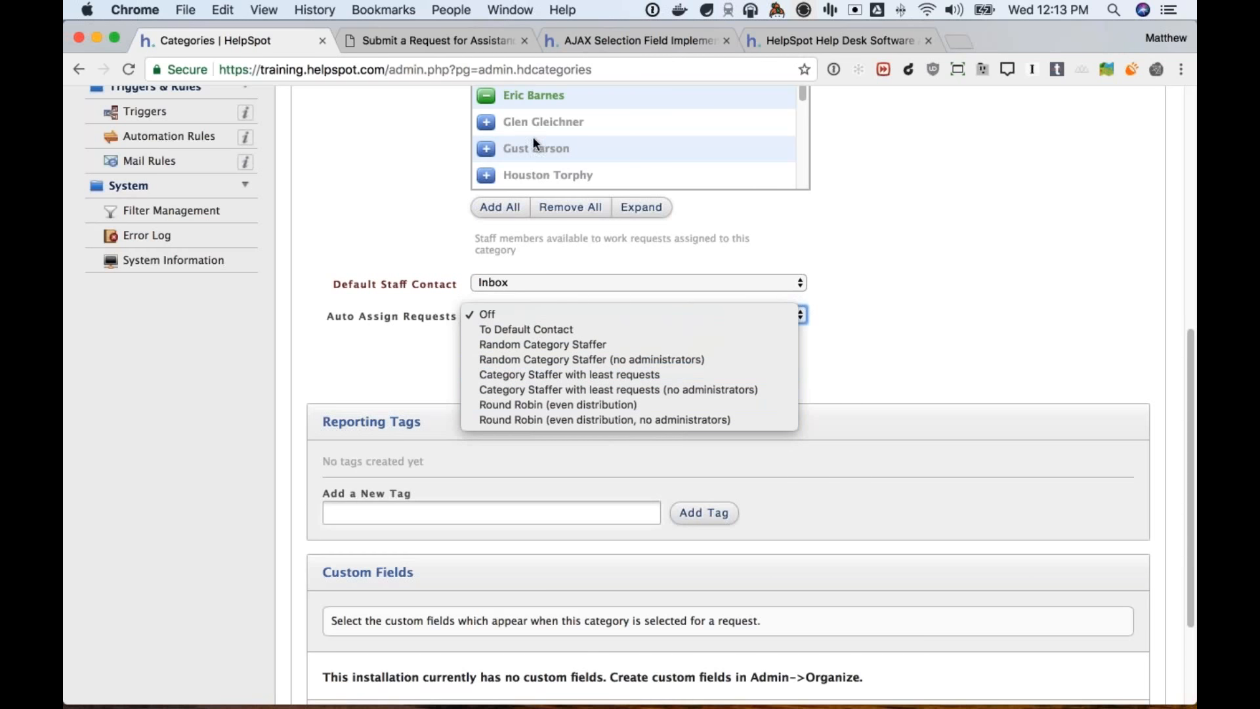
Step: Set automatic request assignment for the new IT category to Round Robin (even distribution)
click(558, 404)
Step: Review the IT category's name, visibility, staff members, assignment settings, reporting tags and custom fields sections
scroll(868, 371, up, 3)
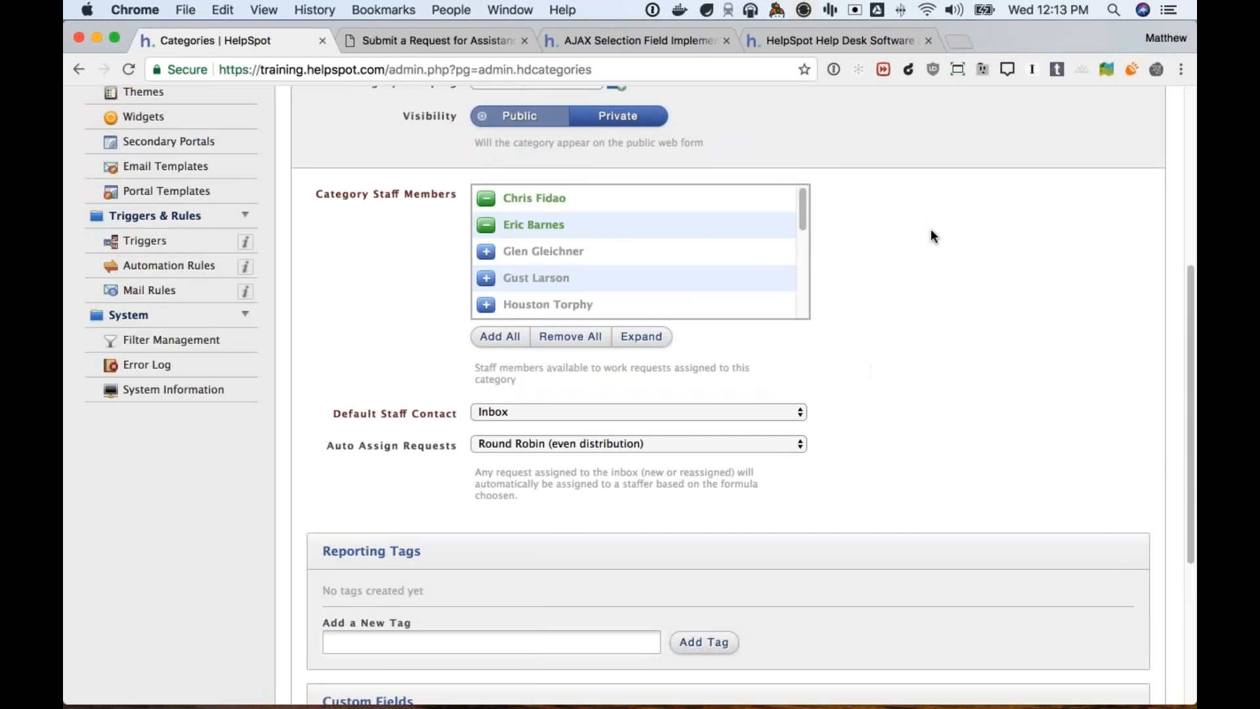
scroll(904, 216, up, 5)
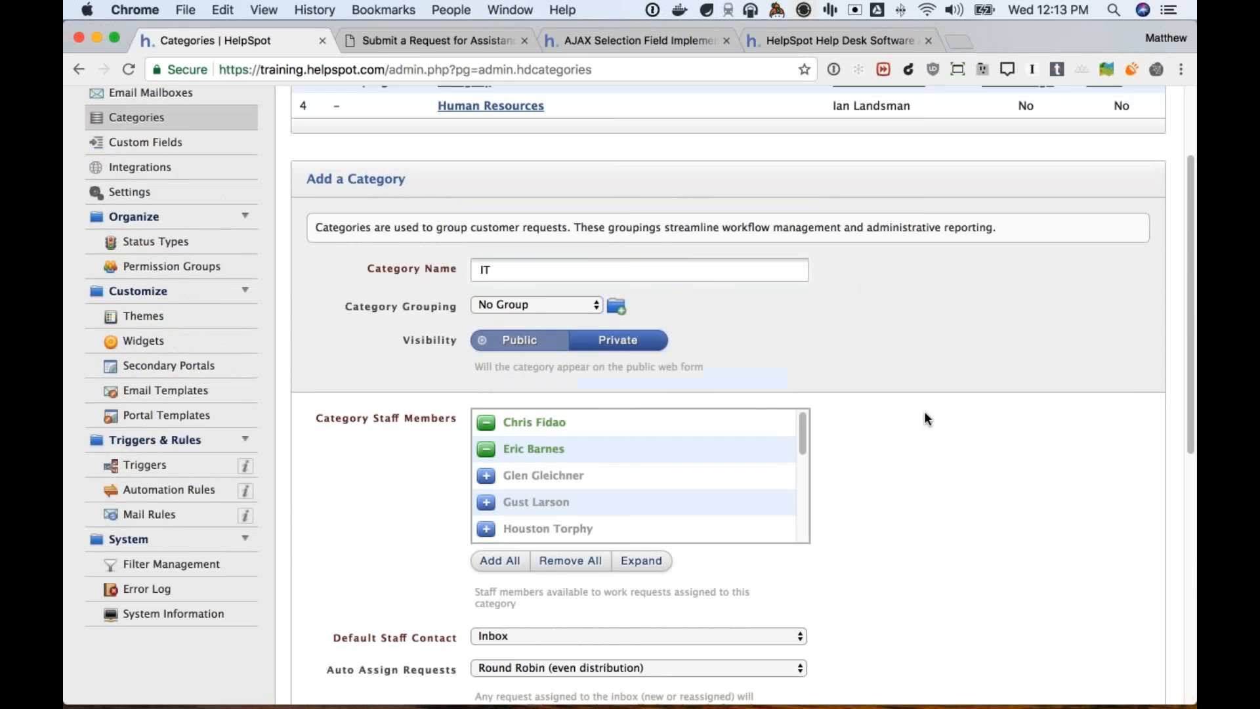
scroll(896, 414, down, 2)
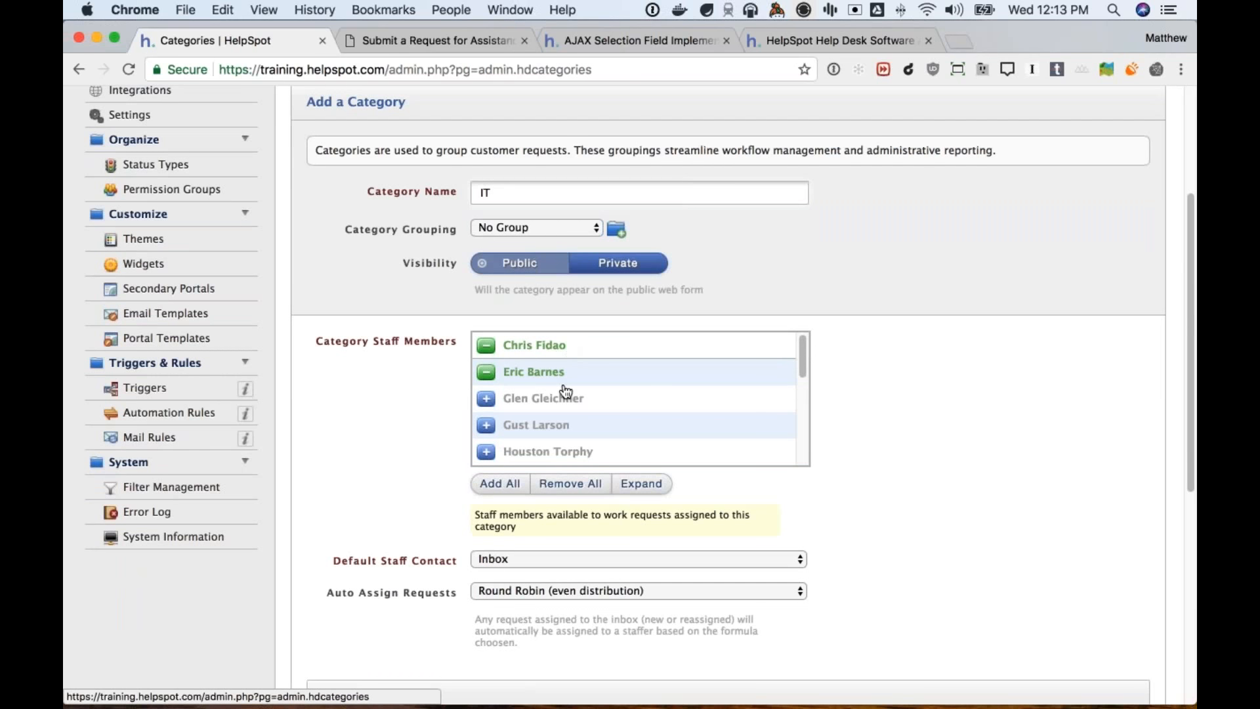
scroll(863, 348, down, 5)
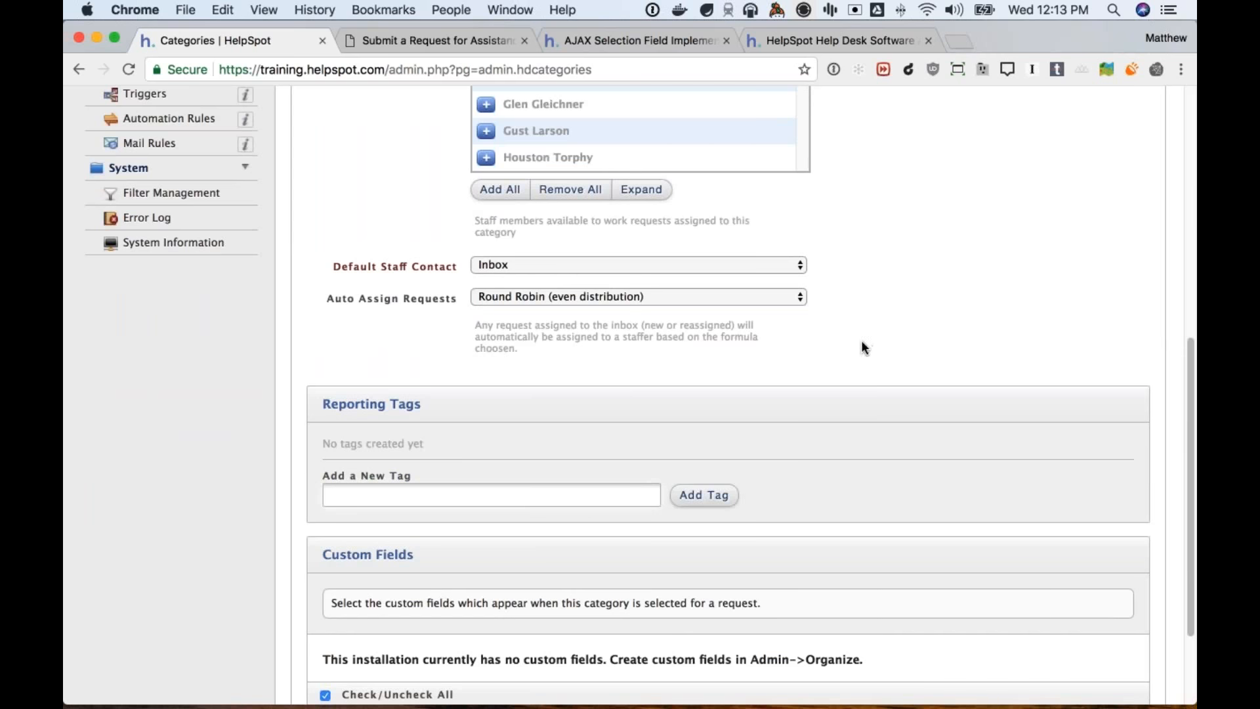
scroll(876, 348, down, 2)
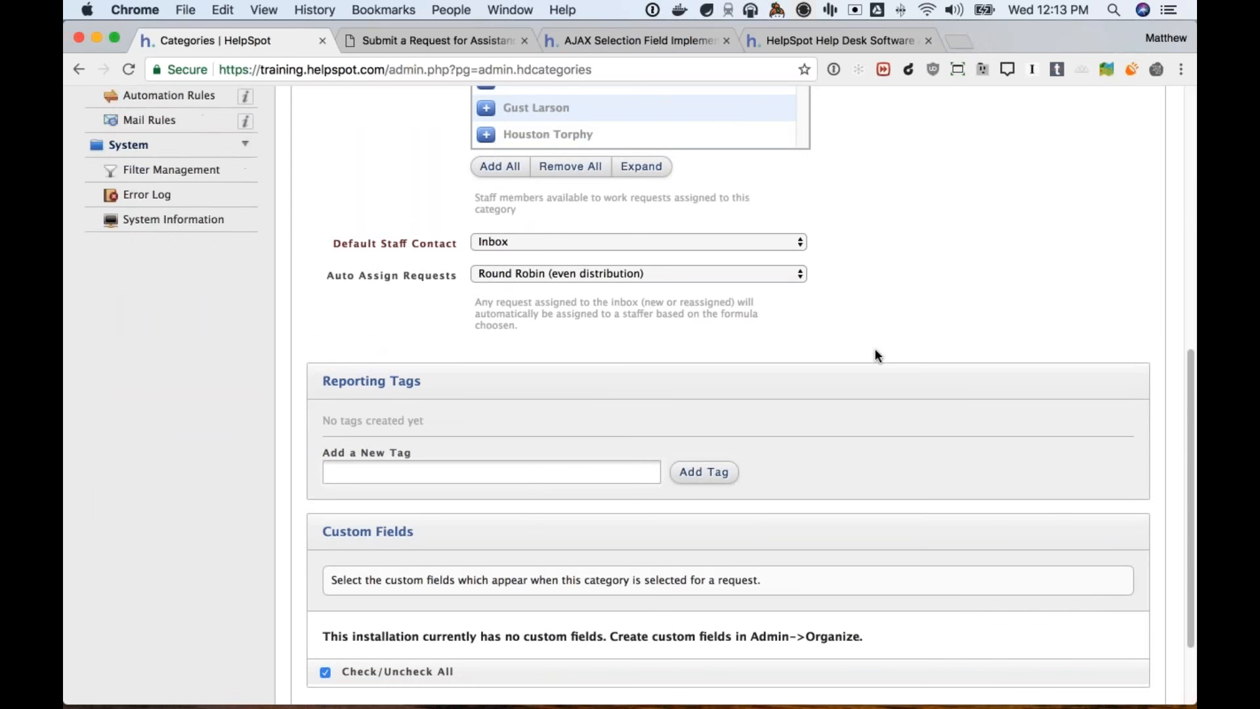
scroll(876, 348, up, 3)
scroll(875, 356, up, 2)
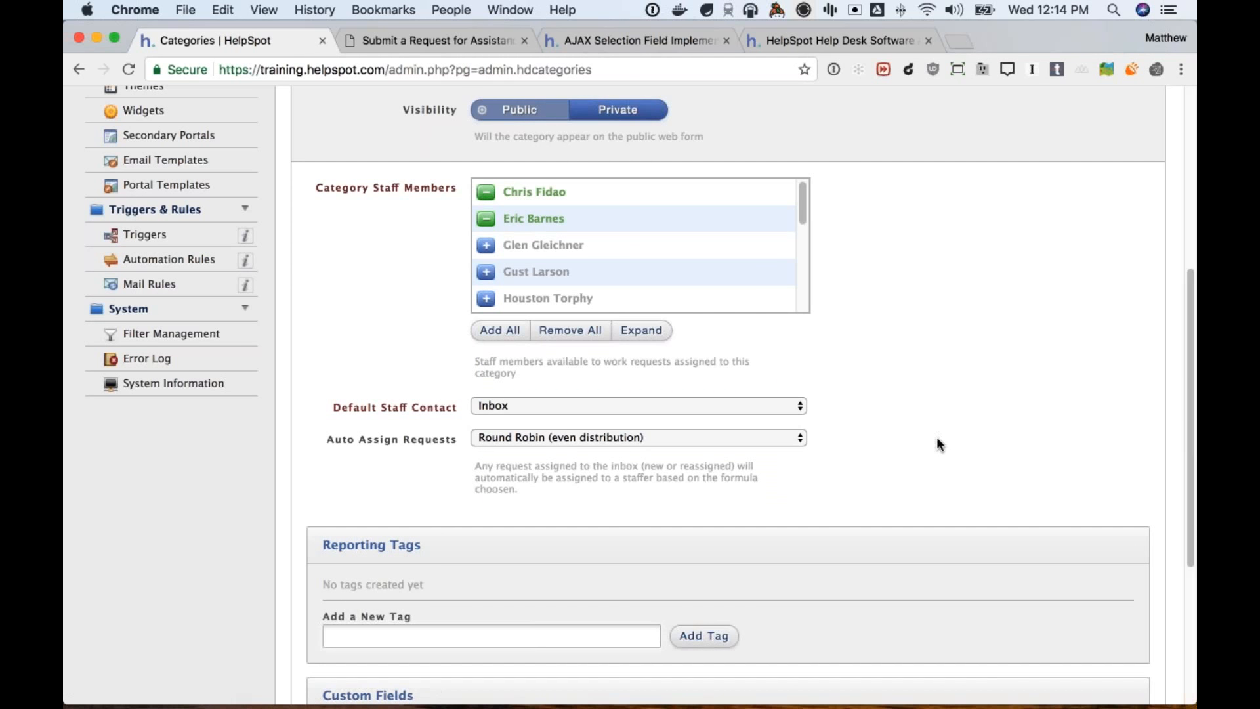
scroll(963, 408, down, 2)
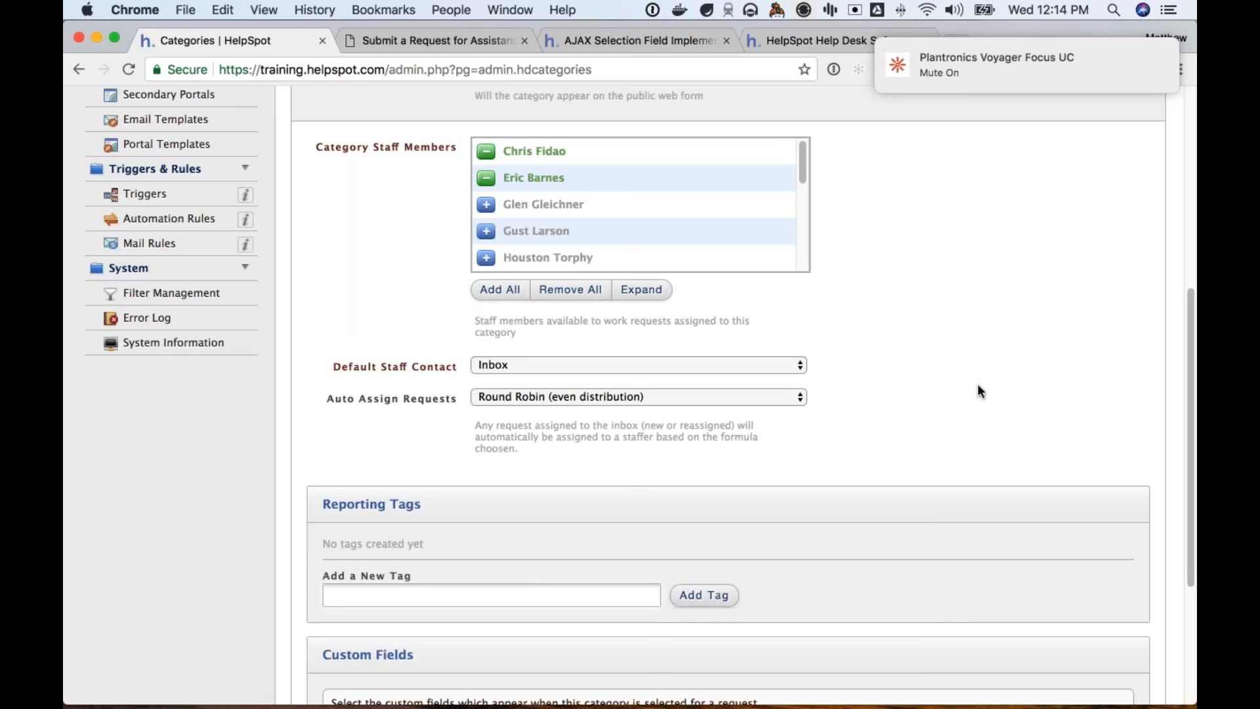
scroll(978, 388, down, 2)
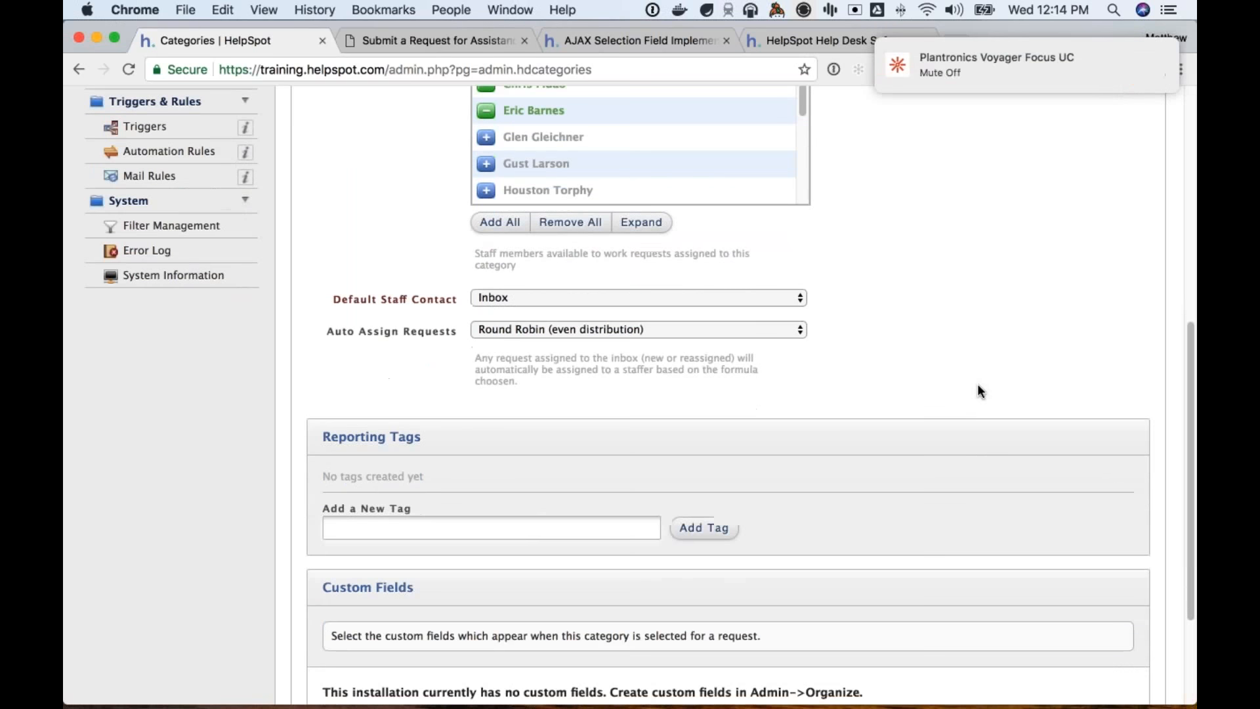
Step: Add Software and Hardware as reporting tags for the new IT category
scroll(971, 394, up, 4)
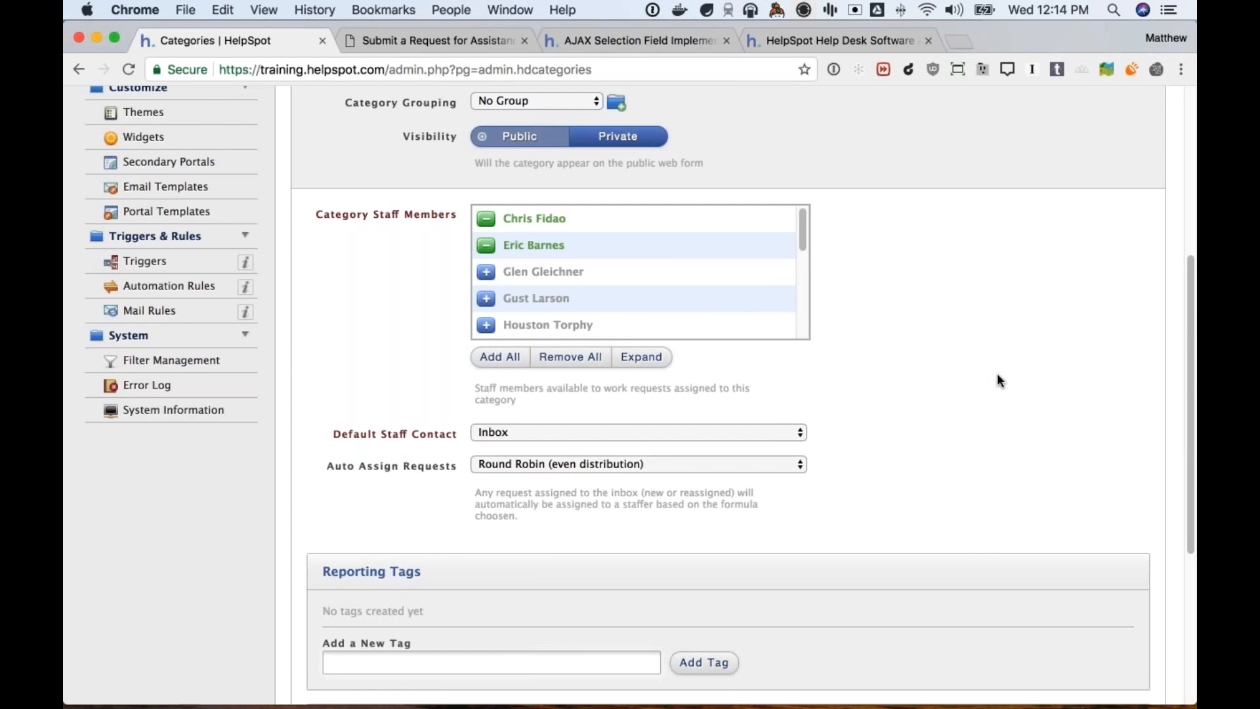
scroll(1040, 395, down, 5)
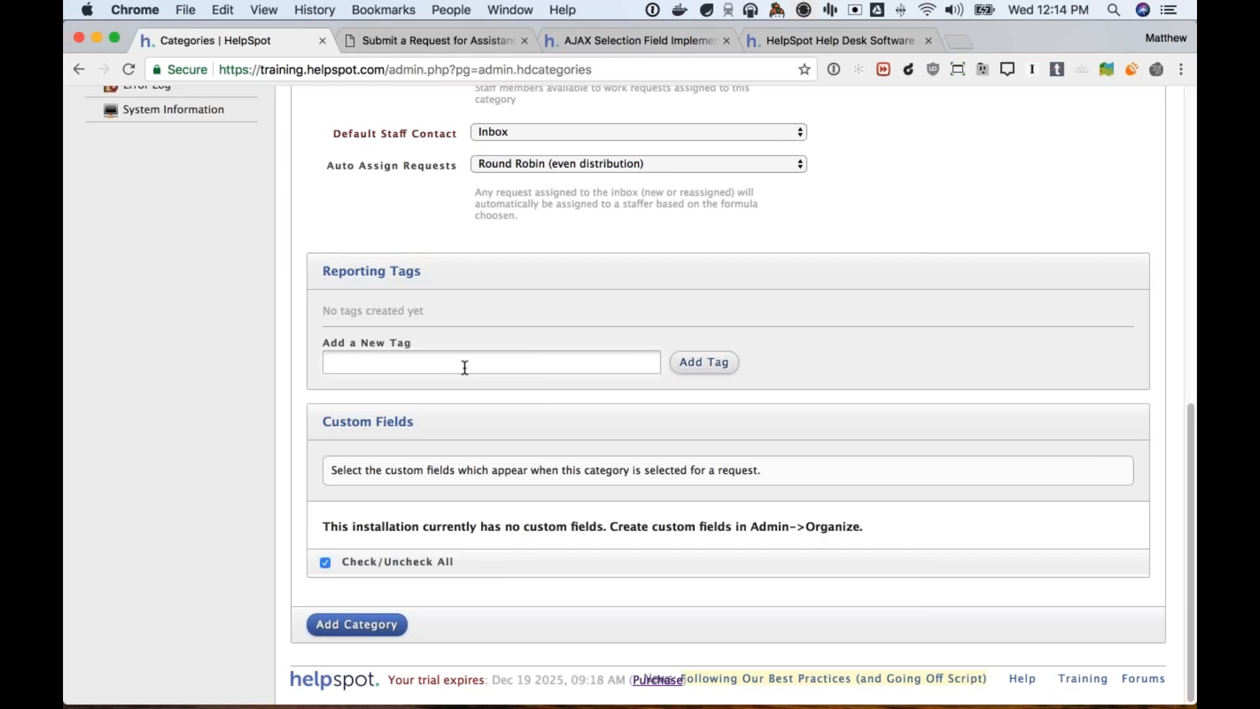
click(465, 367)
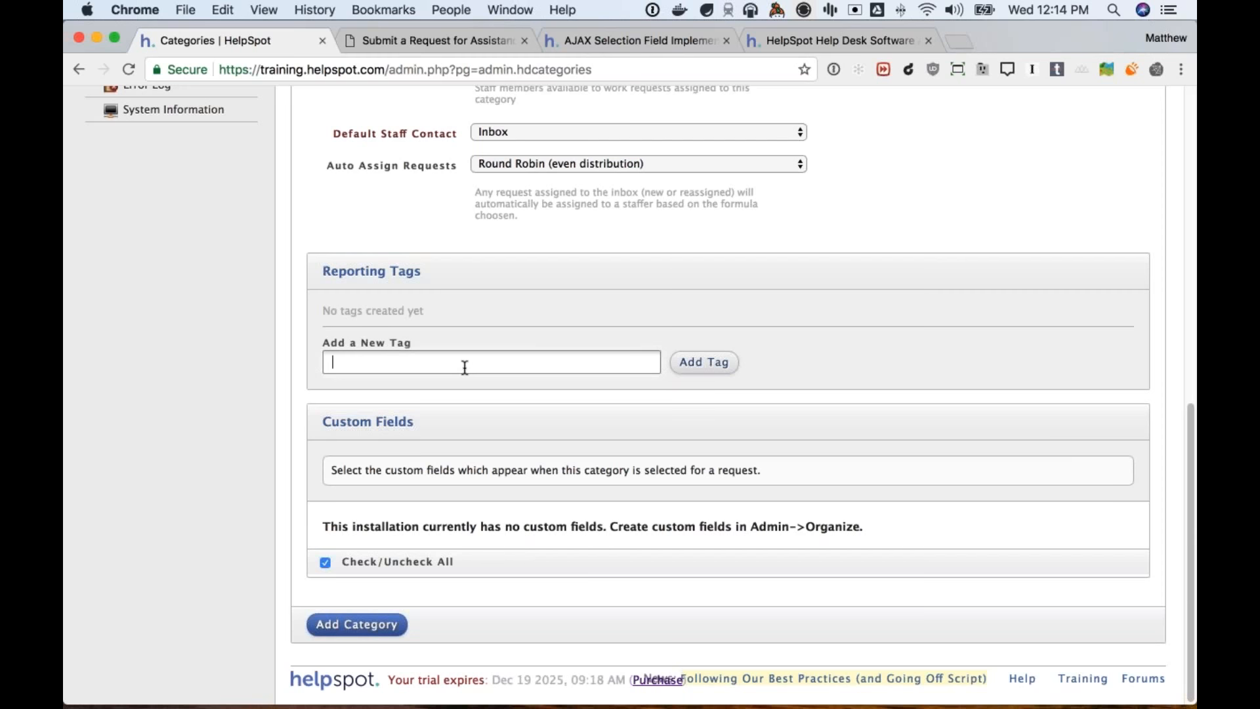
text(Software)
click(676, 361)
text(Hardware)
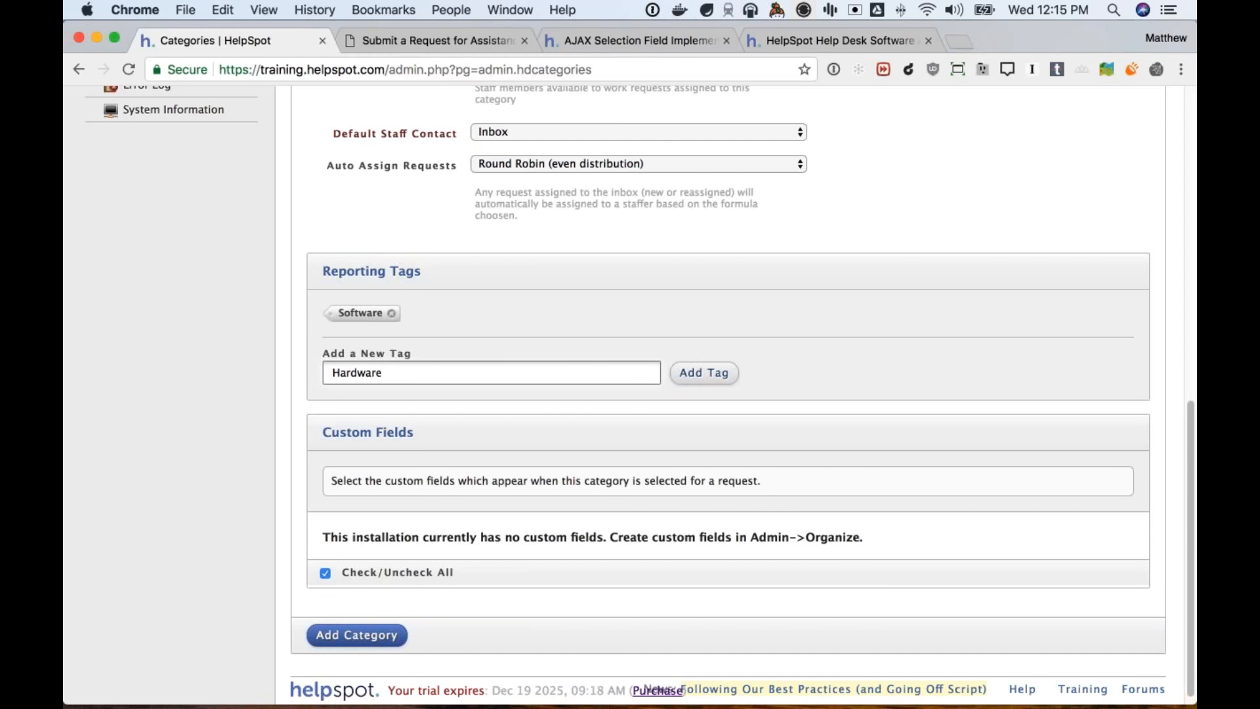
key(Return)
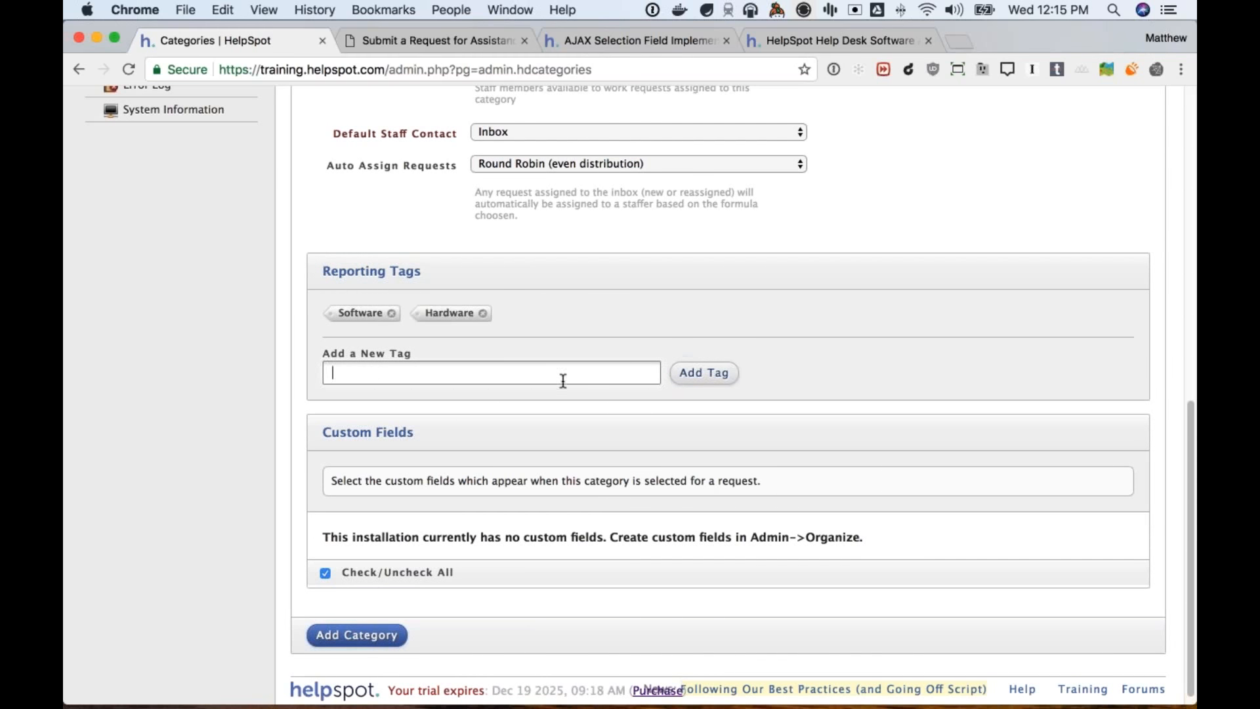
Step: Add the Printer, Email, Server and Cell Phone reporting tags to the IT category
text(Printer)
click(704, 372)
click(573, 371)
text(Email)
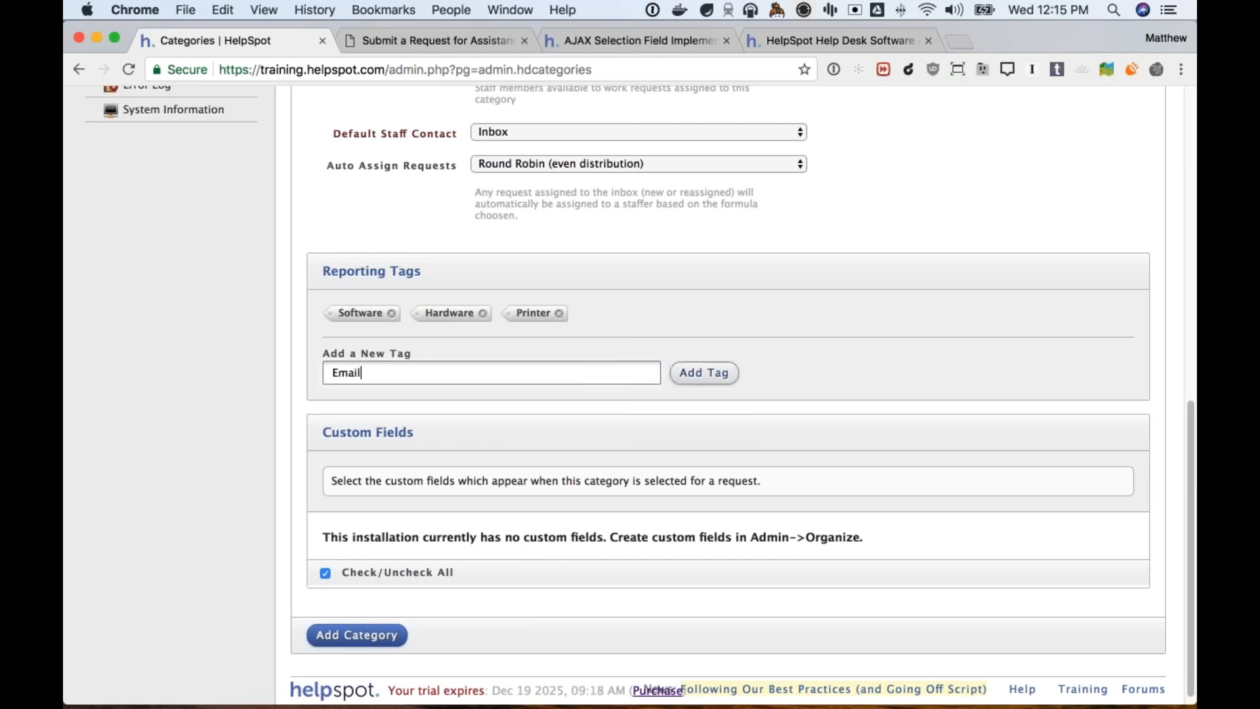
click(702, 373)
text(Server)
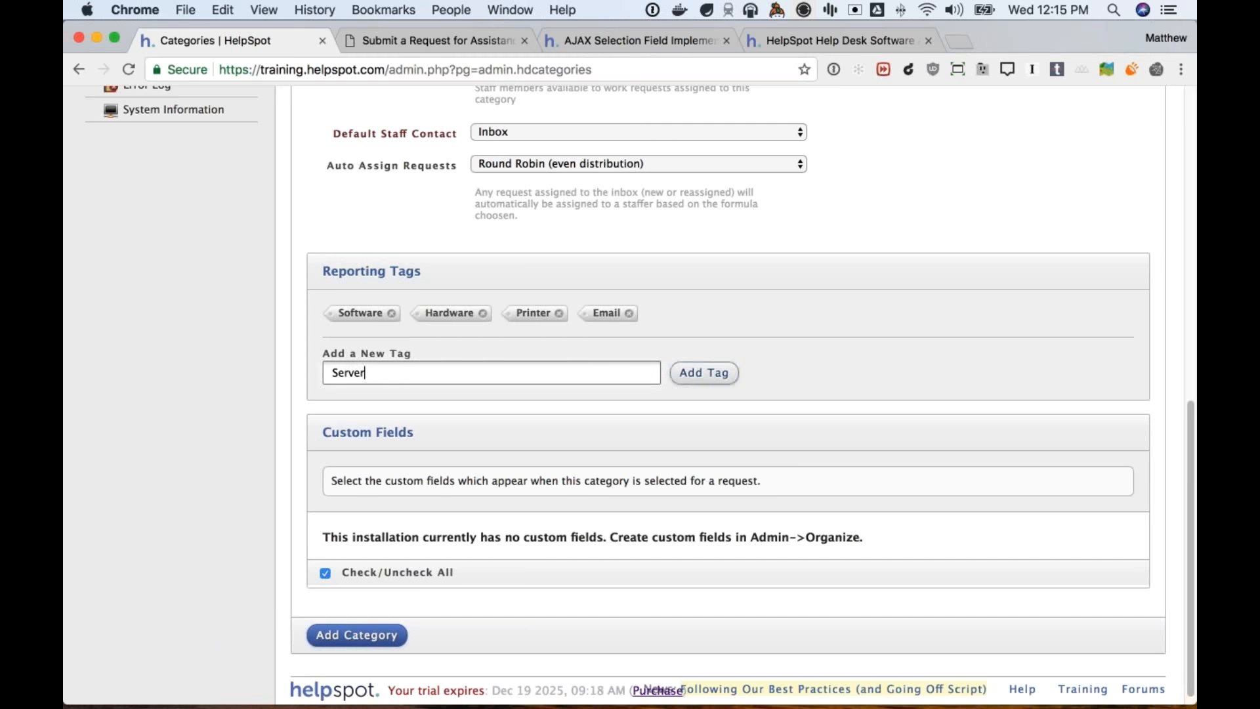
key(Return)
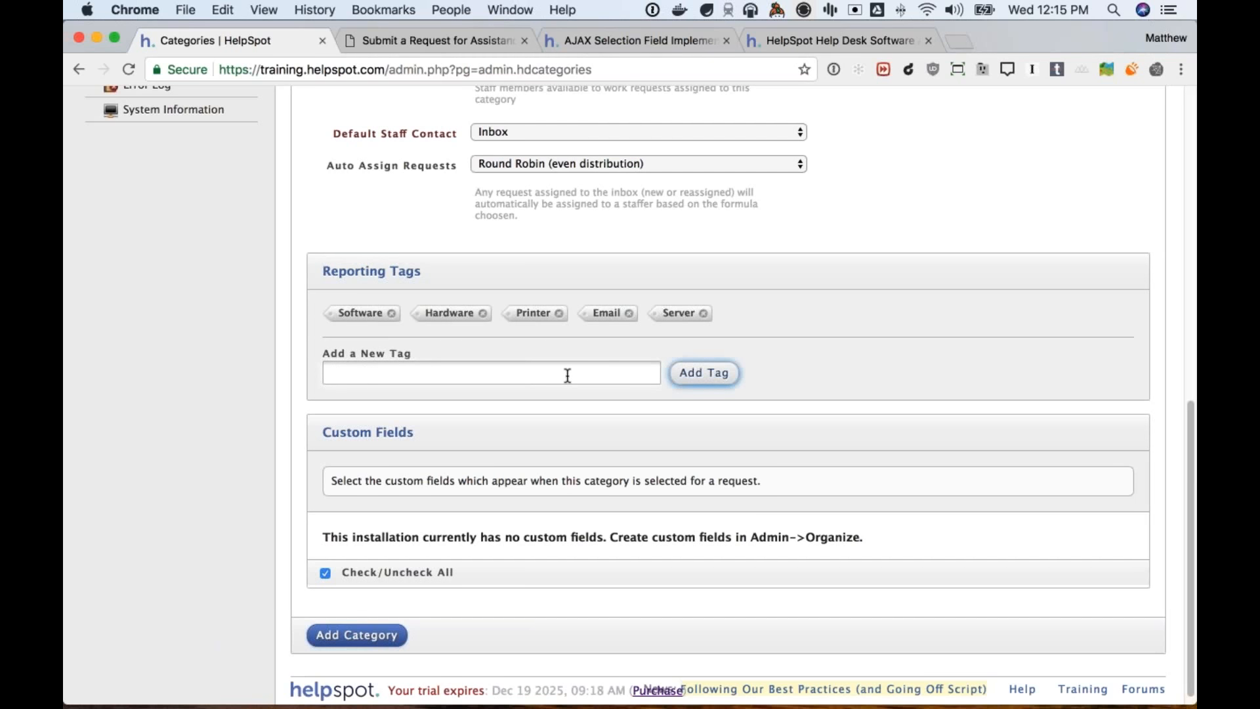
text(Cell Phone)
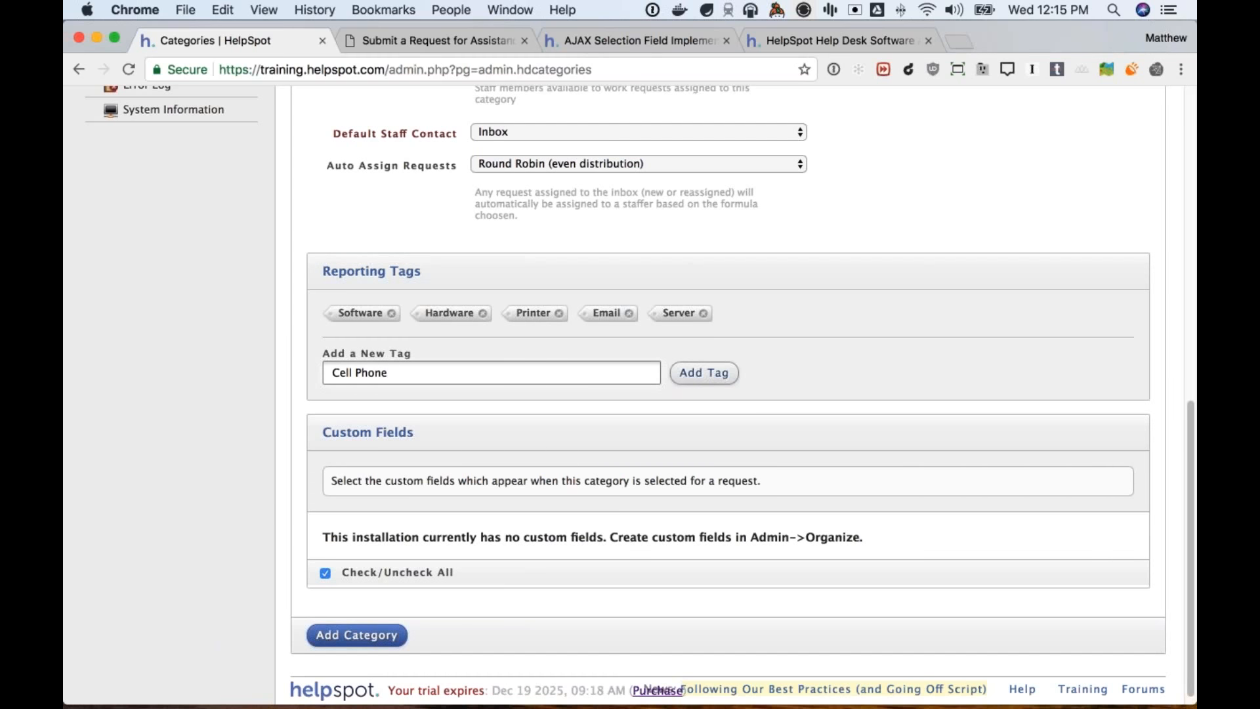
click(704, 373)
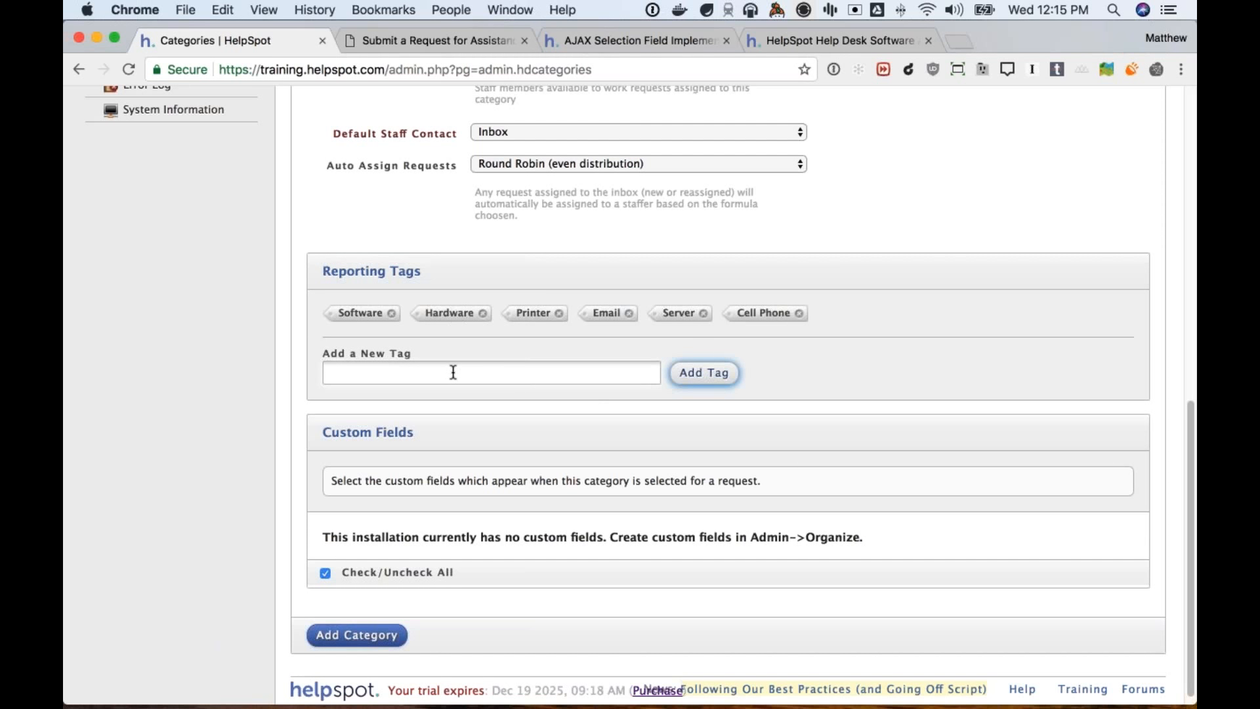
Step: Check over the IT category's settings and reporting tags, and add the category
scroll(467, 394, up, 5)
scroll(466, 392, up, 5)
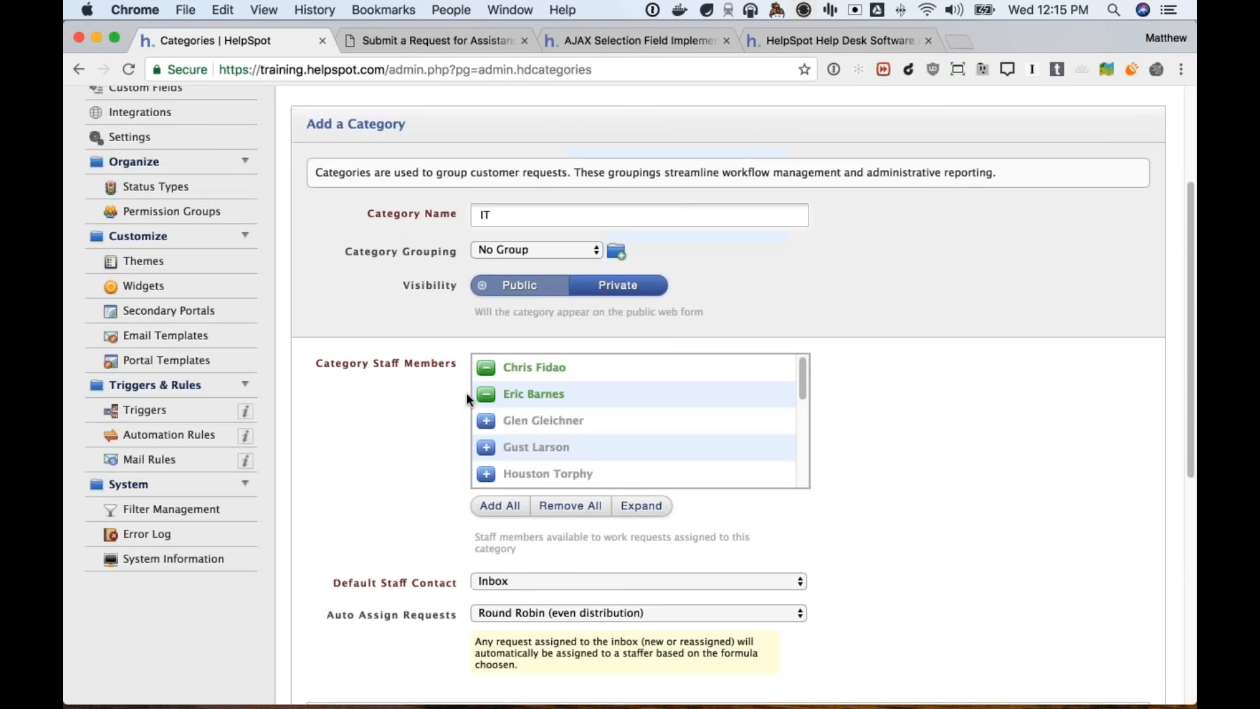
scroll(466, 393, down, 10)
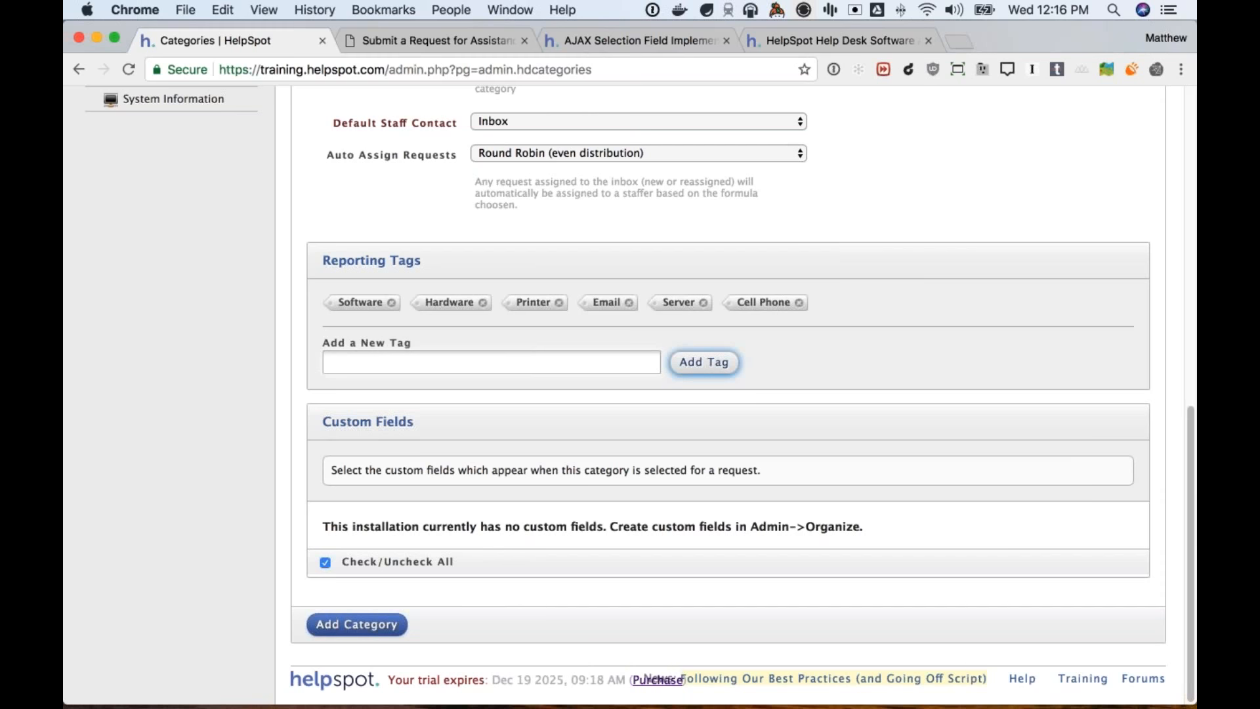
scroll(473, 486, up, 7)
scroll(472, 486, down, 7)
click(358, 625)
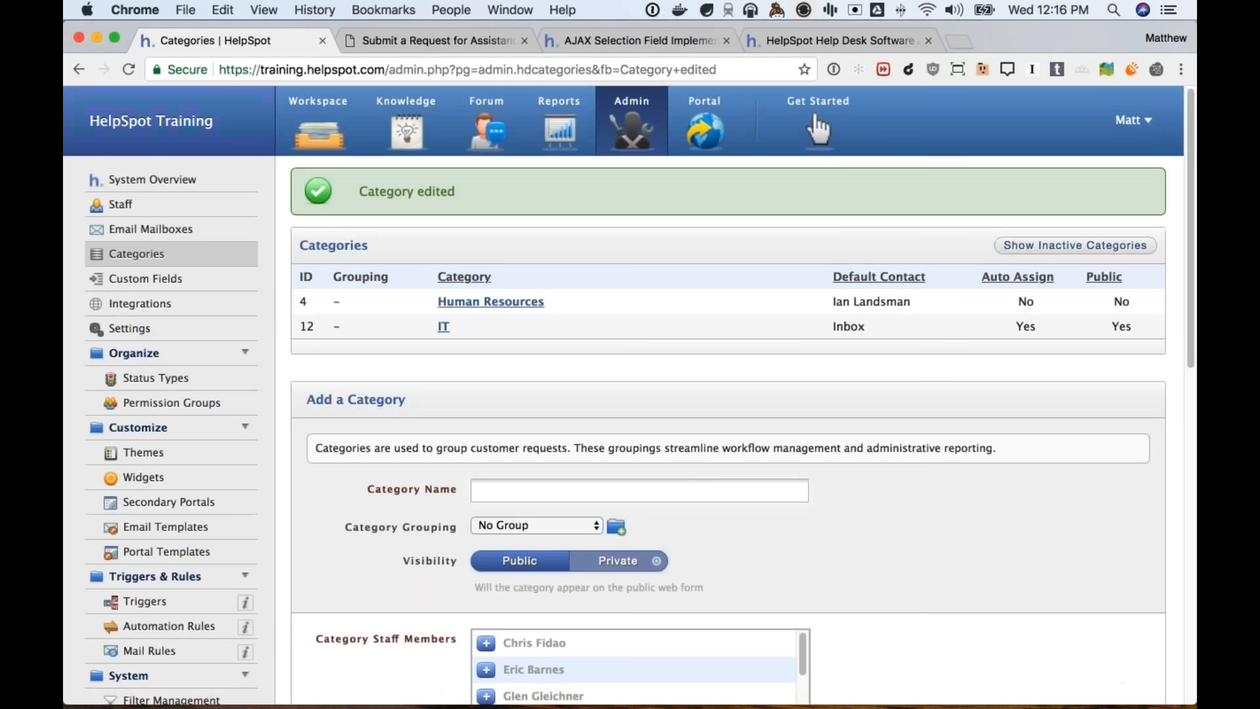
Step: Start a new category named Sales and make it public
scroll(505, 368, down, 3)
click(504, 371)
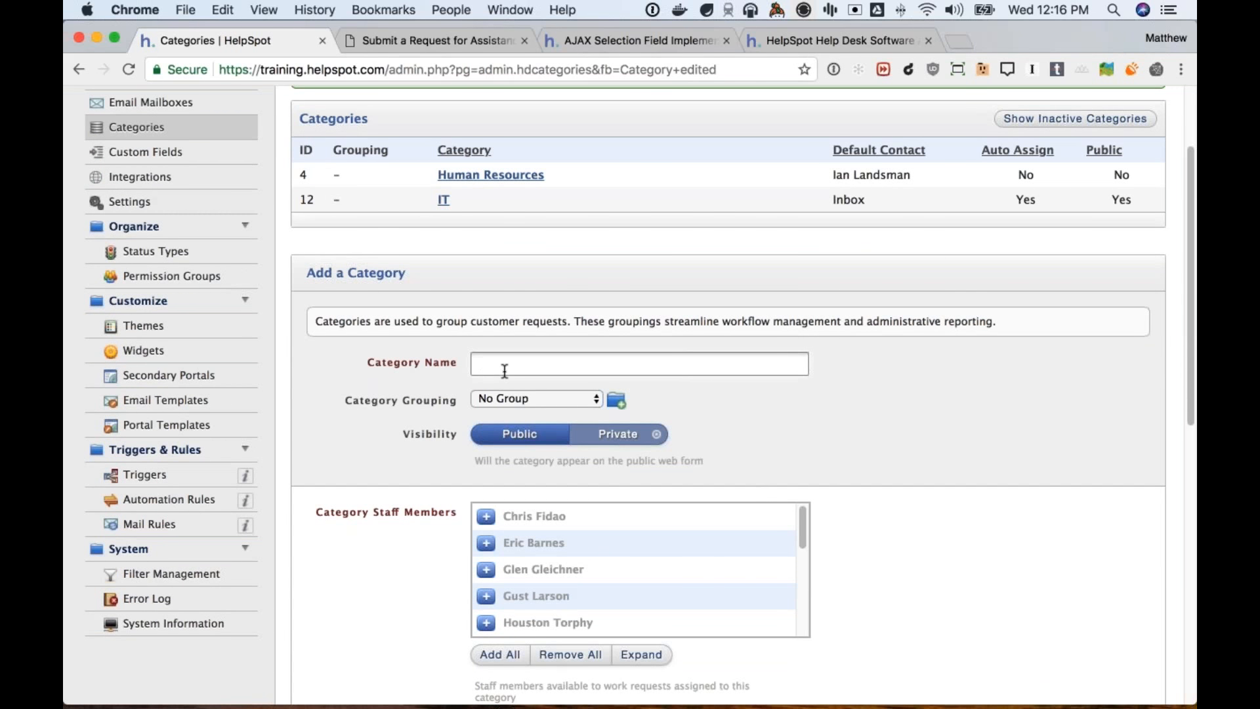
text(Sales)
click(519, 434)
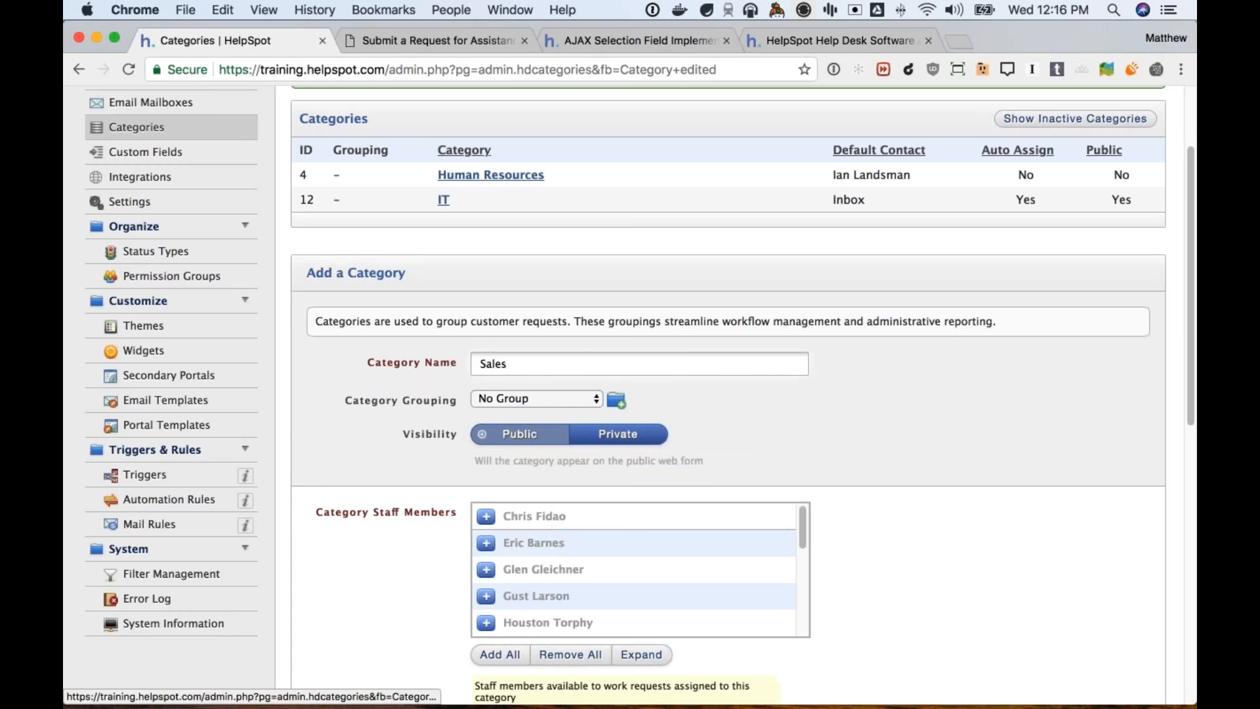
Step: Assign four staff members from the staff list to the Sales category
scroll(633, 571, down, 1)
scroll(633, 571, down, 3)
scroll(634, 571, up, 3)
scroll(633, 571, down, 1)
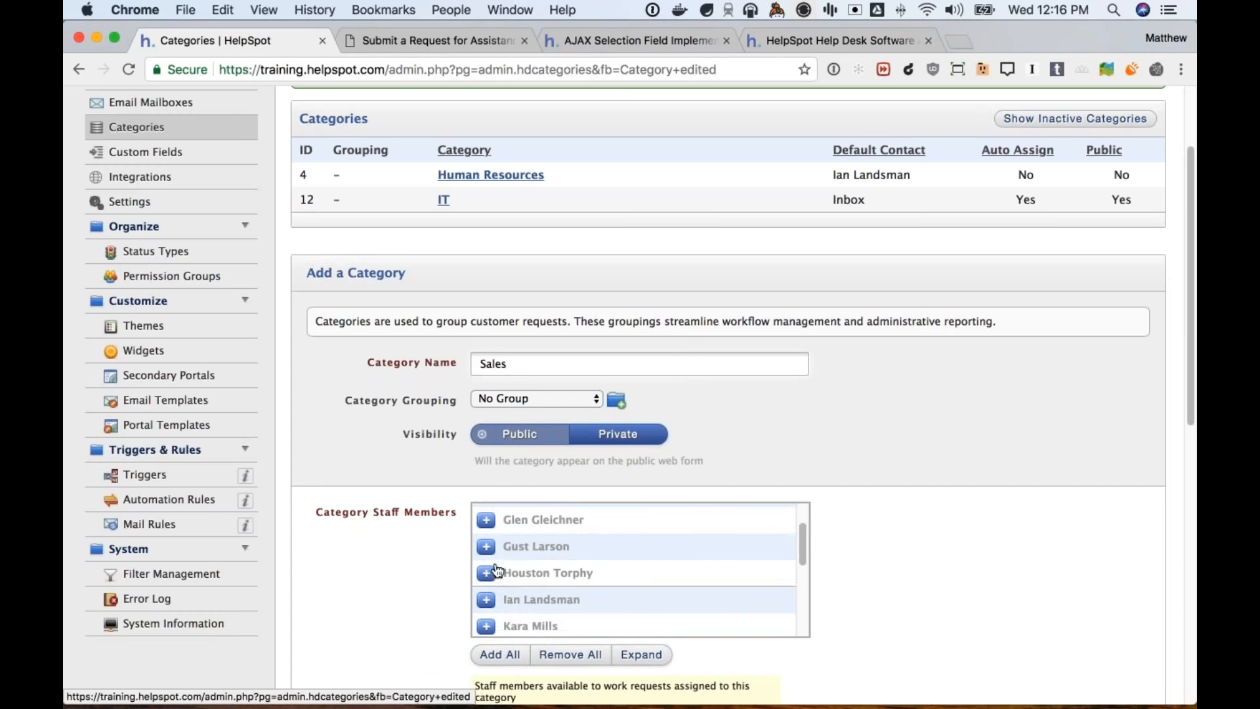
click(538, 546)
click(545, 573)
click(545, 599)
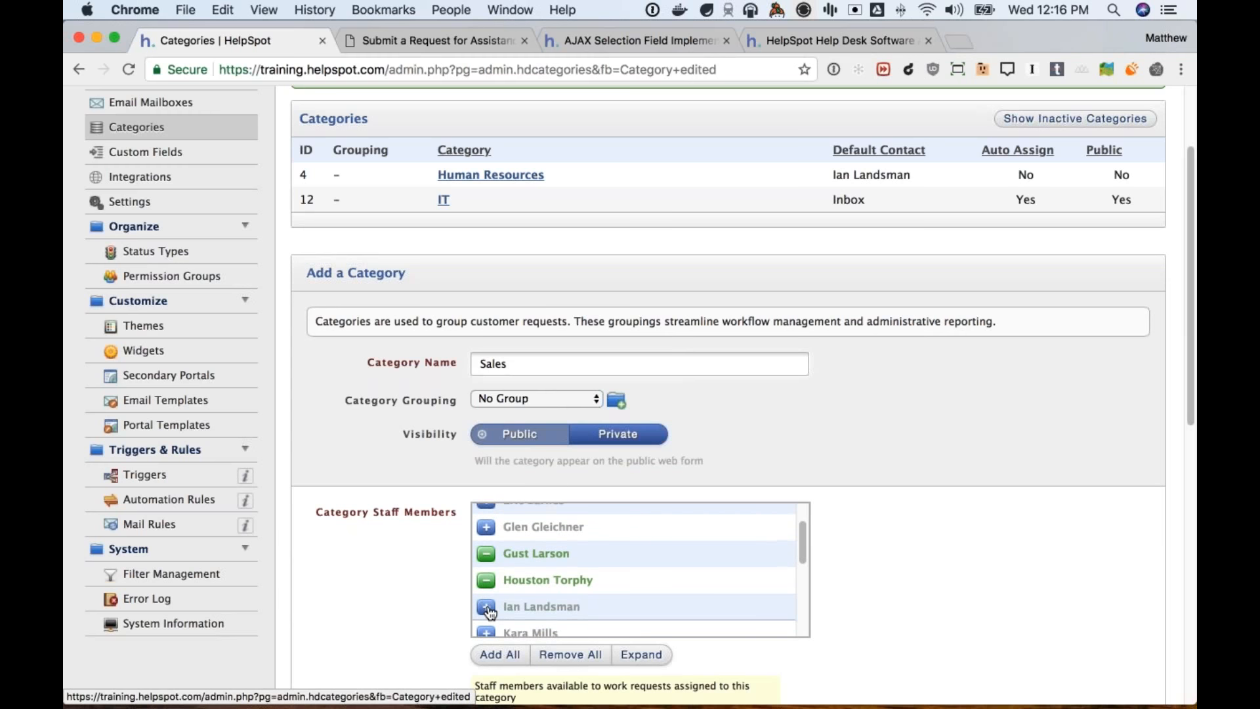
scroll(553, 622, down, 3)
scroll(828, 656, down, 5)
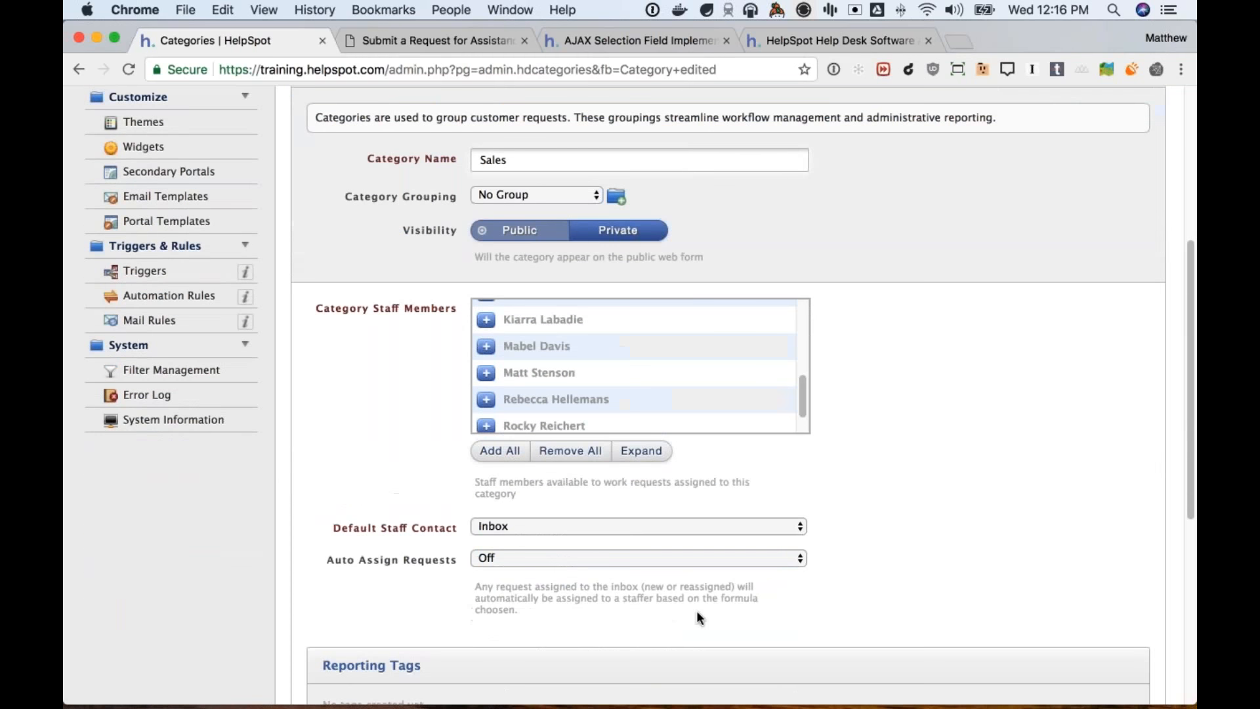
click(624, 402)
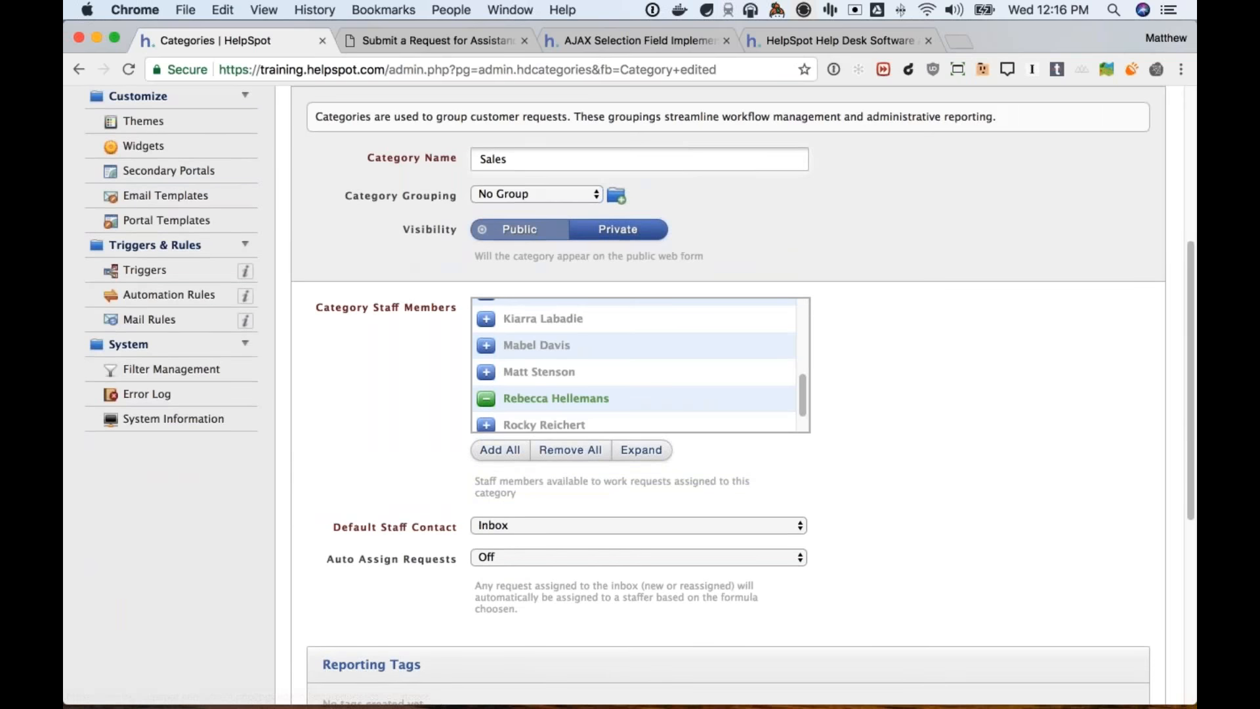
Step: Keep the Sales category's default staff contact as Inbox and automatic assignment Off, and add the category
scroll(624, 401, down, 1)
scroll(545, 407, down, 1)
click(546, 404)
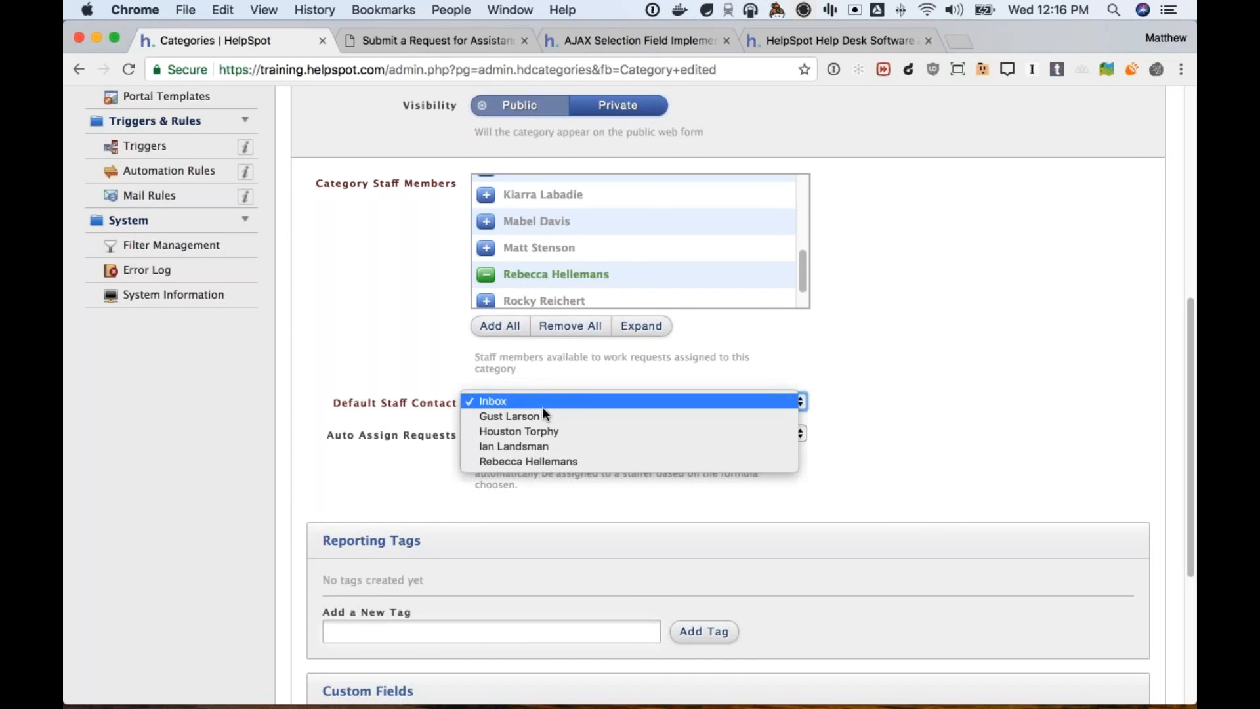
click(537, 434)
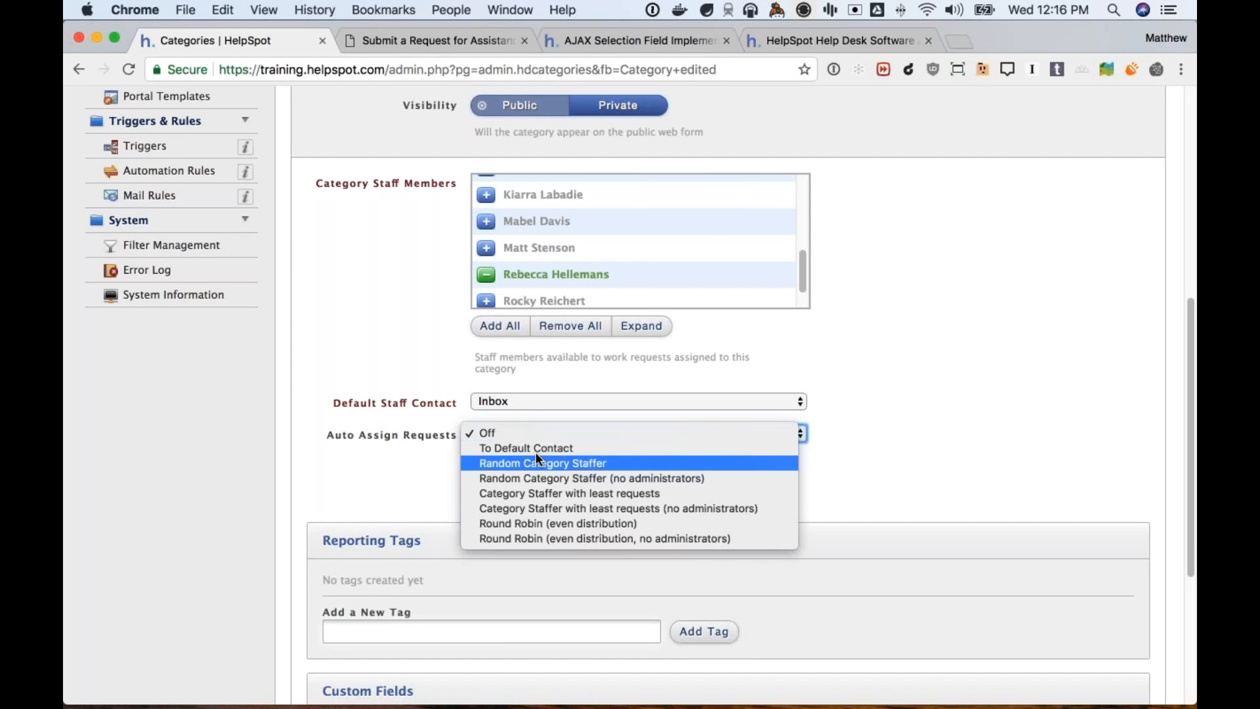
click(463, 432)
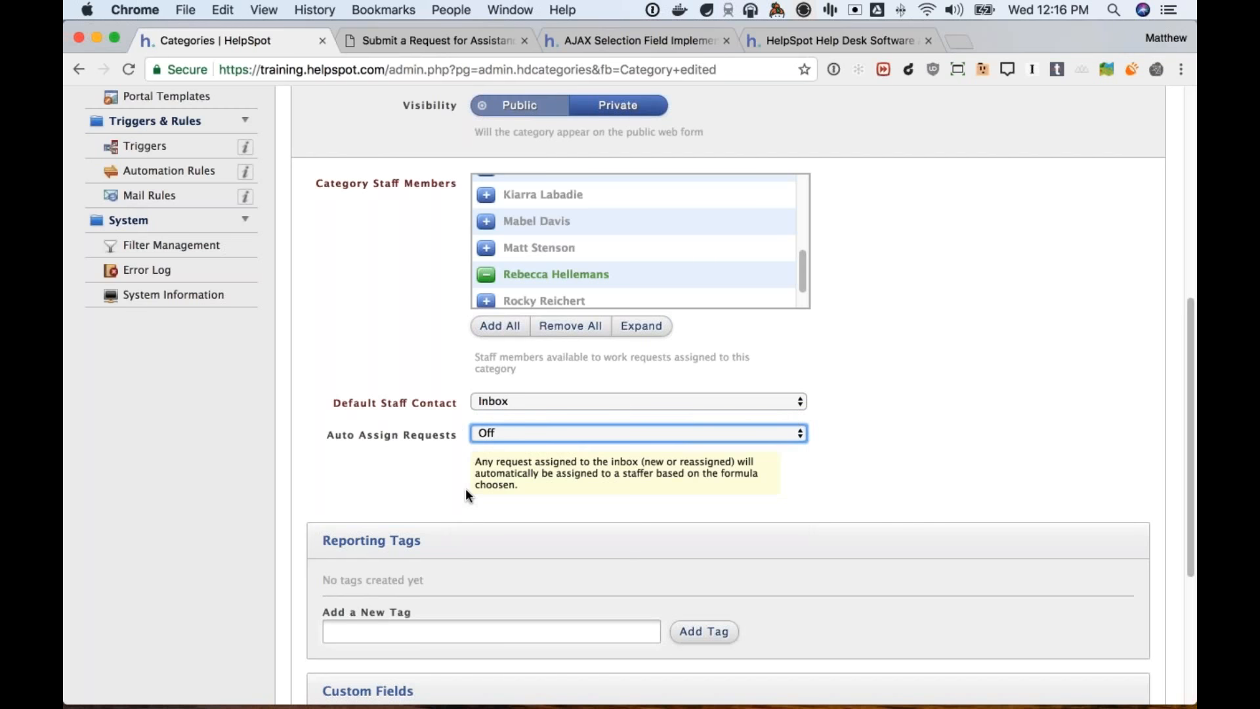
scroll(462, 491, down, 4)
click(371, 626)
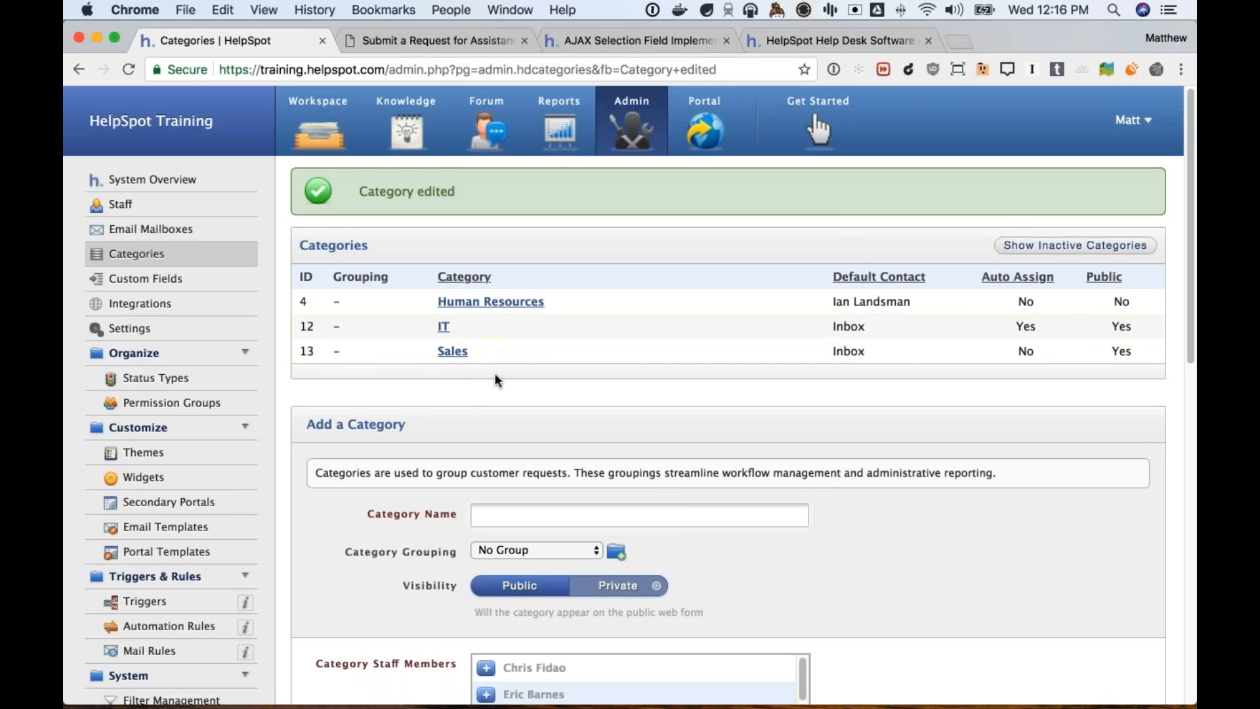
Step: Revise the Human Resources category's staff members, make it public with Inbox as the default contact, and save the edits
click(482, 303)
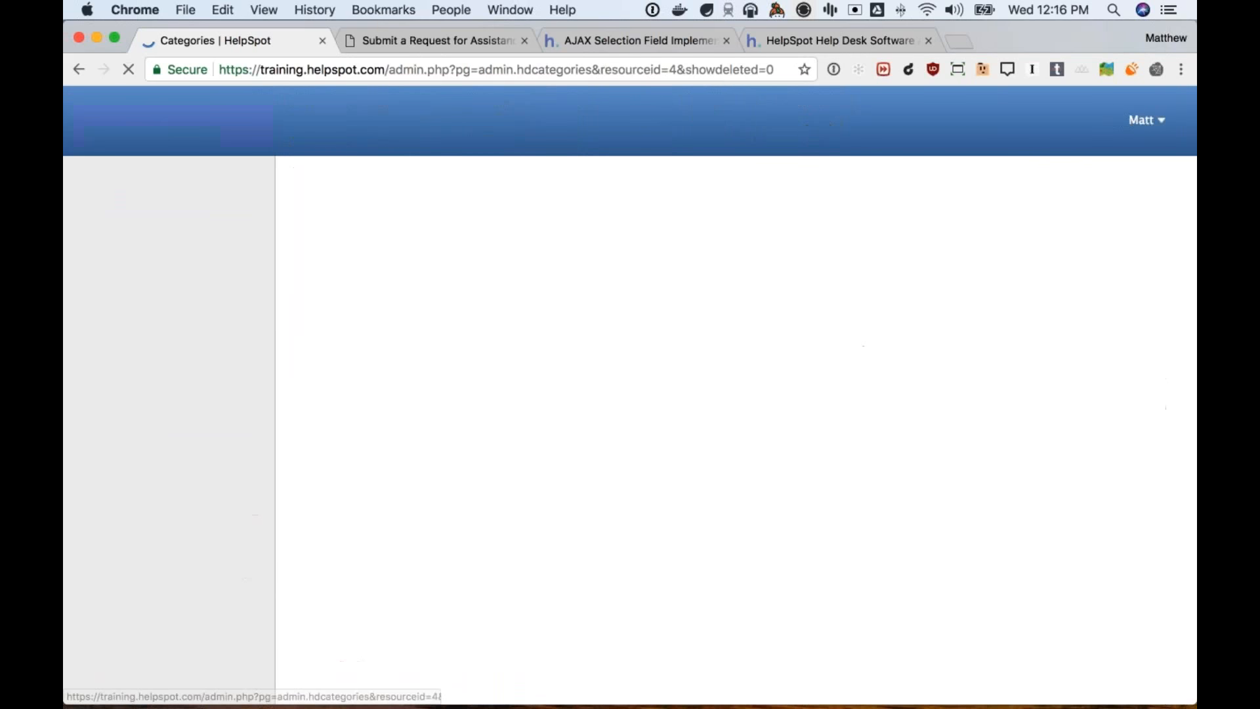
click(486, 480)
scroll(570, 497, up, 4)
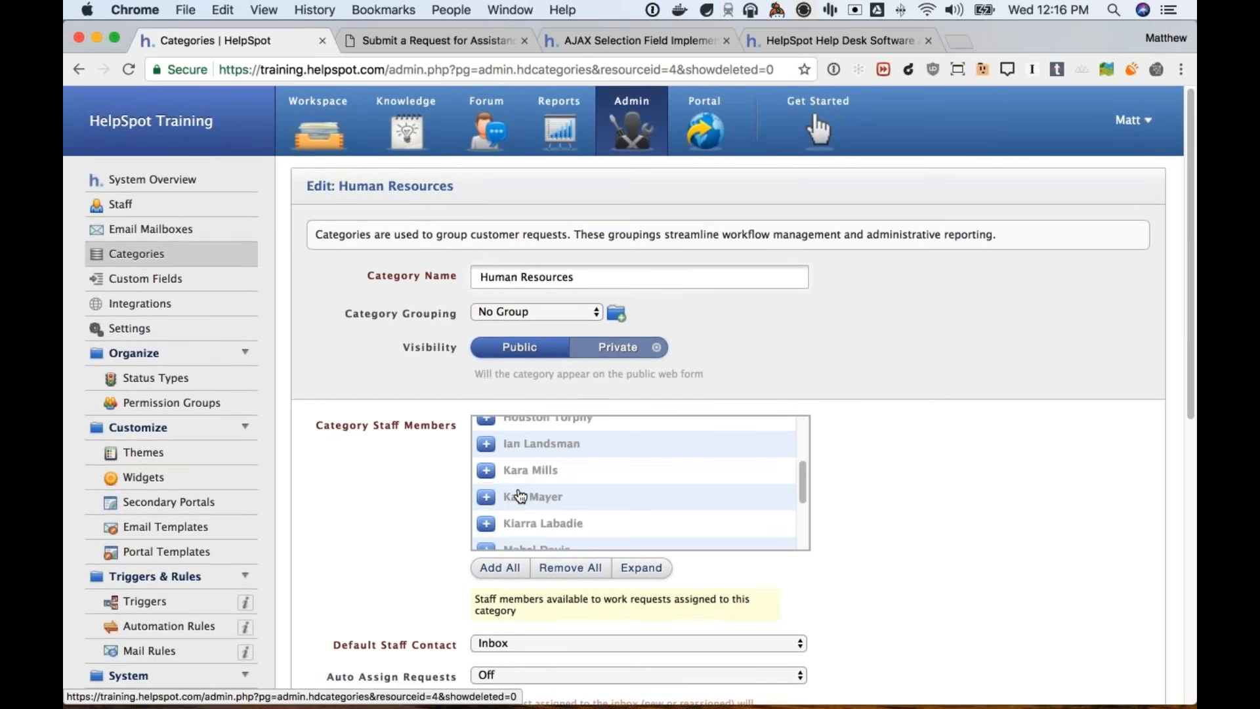
scroll(548, 502, down, 8)
scroll(500, 384, up, 10)
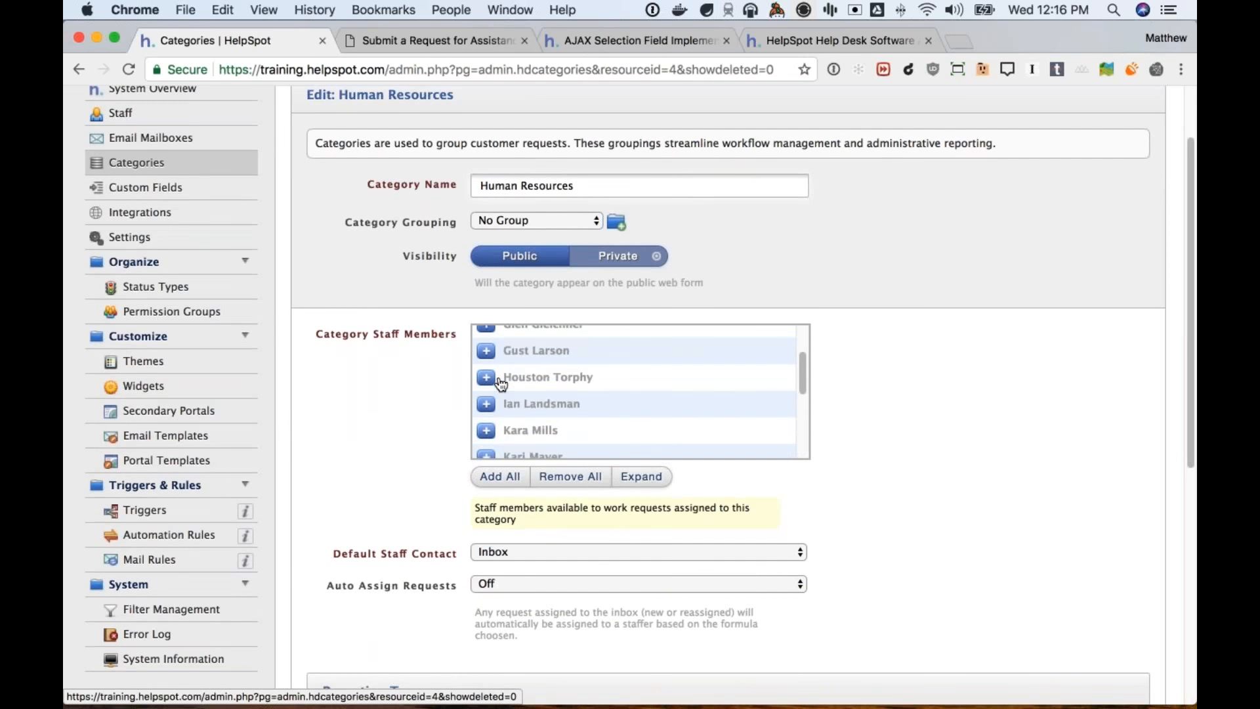
scroll(486, 494, down, 10)
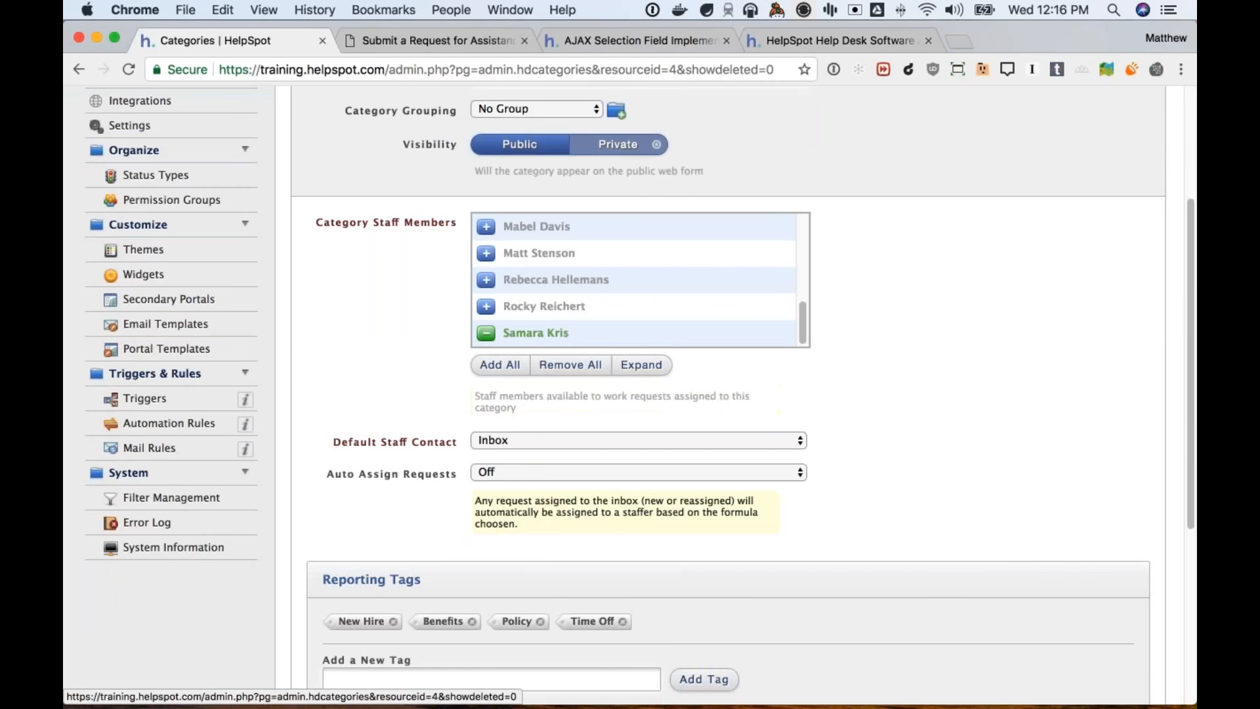
scroll(487, 340, down, 5)
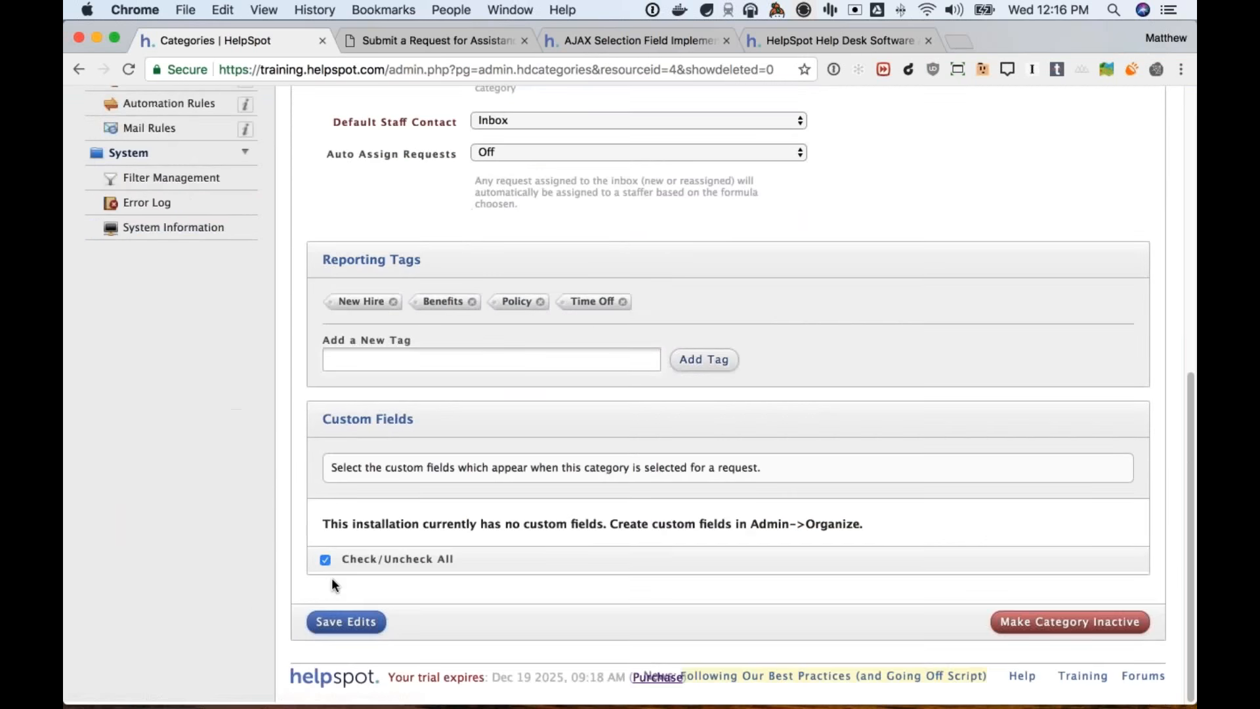
click(346, 622)
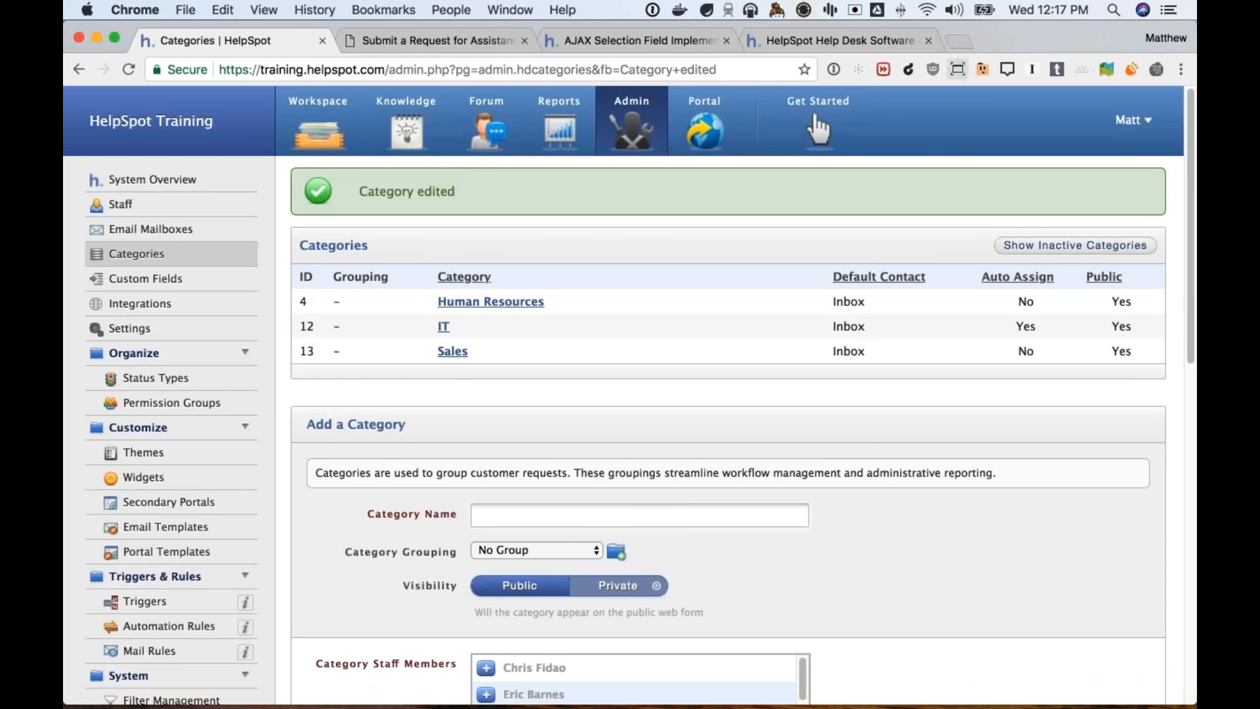
Step: Switch to the portal's Submit a Request for Assistance page and reload it
click(825, 41)
click(696, 44)
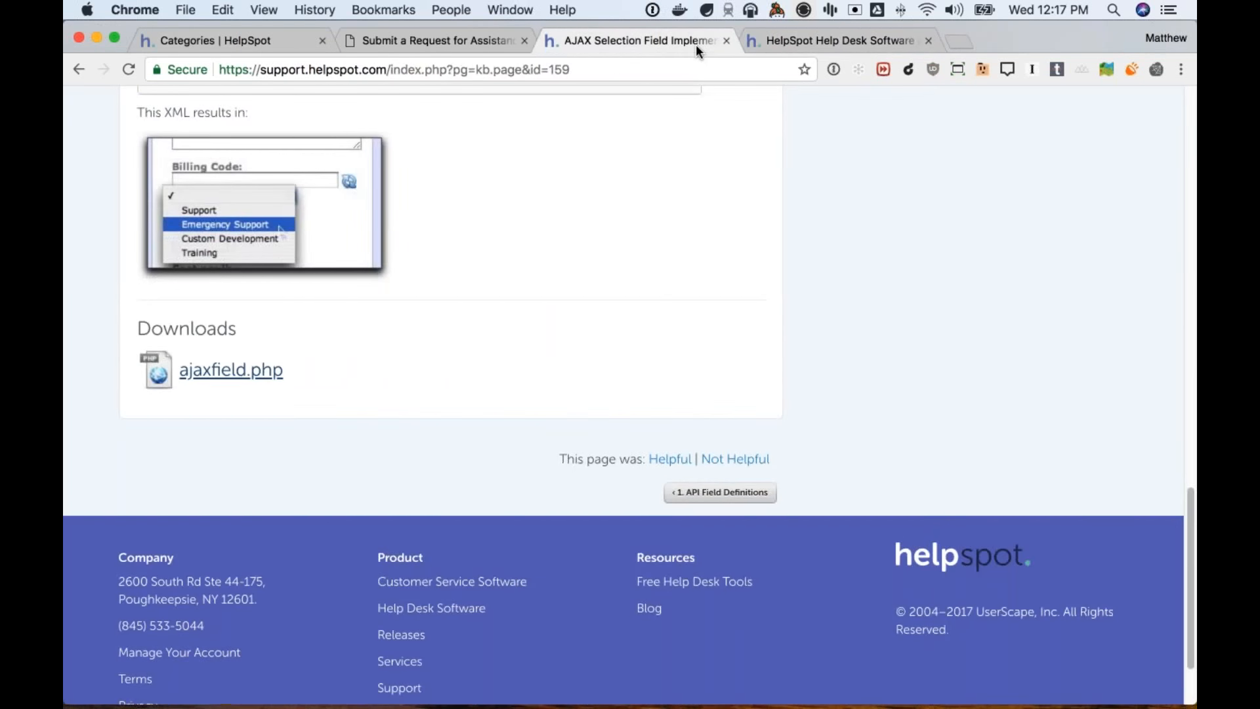
click(465, 39)
scroll(526, 263, up, 5)
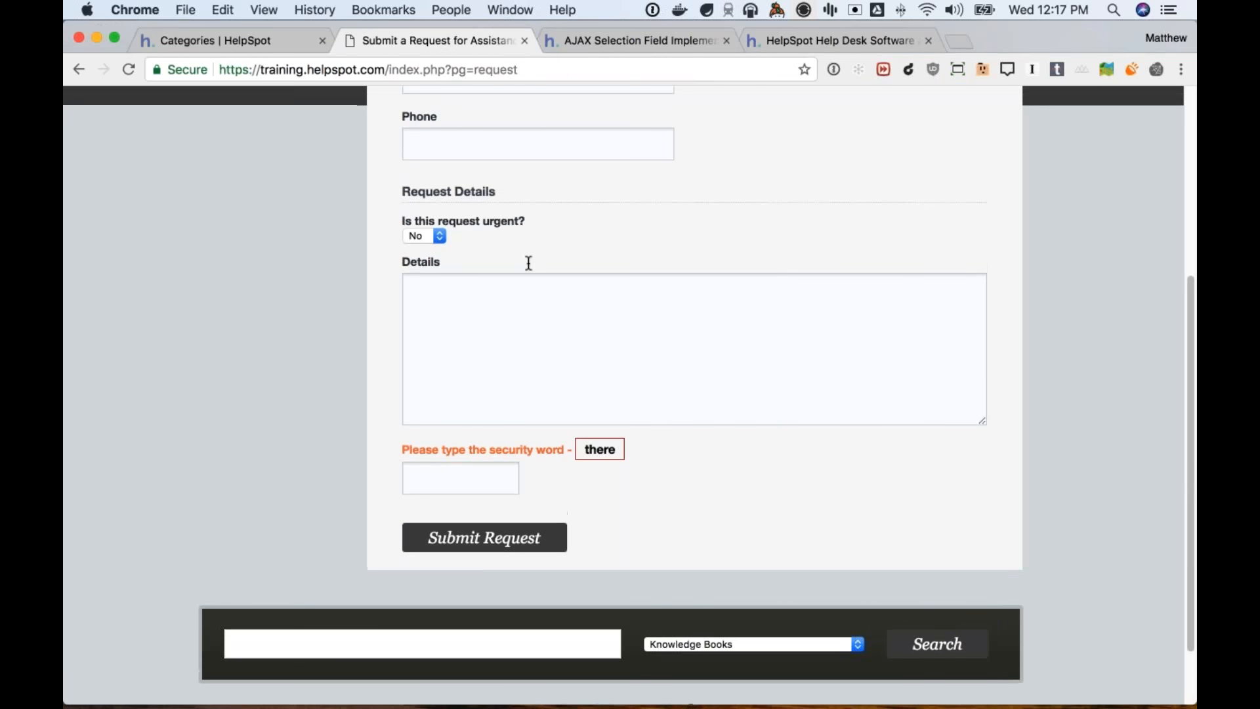
click(433, 69)
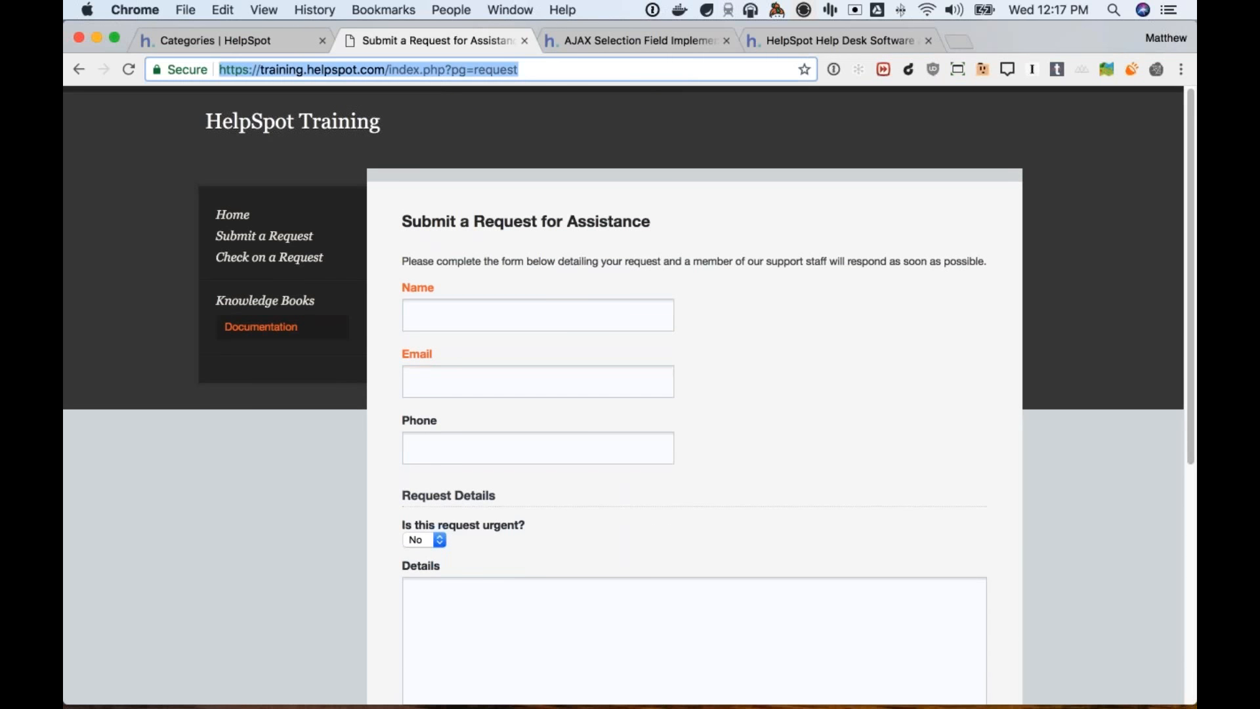
key(Return)
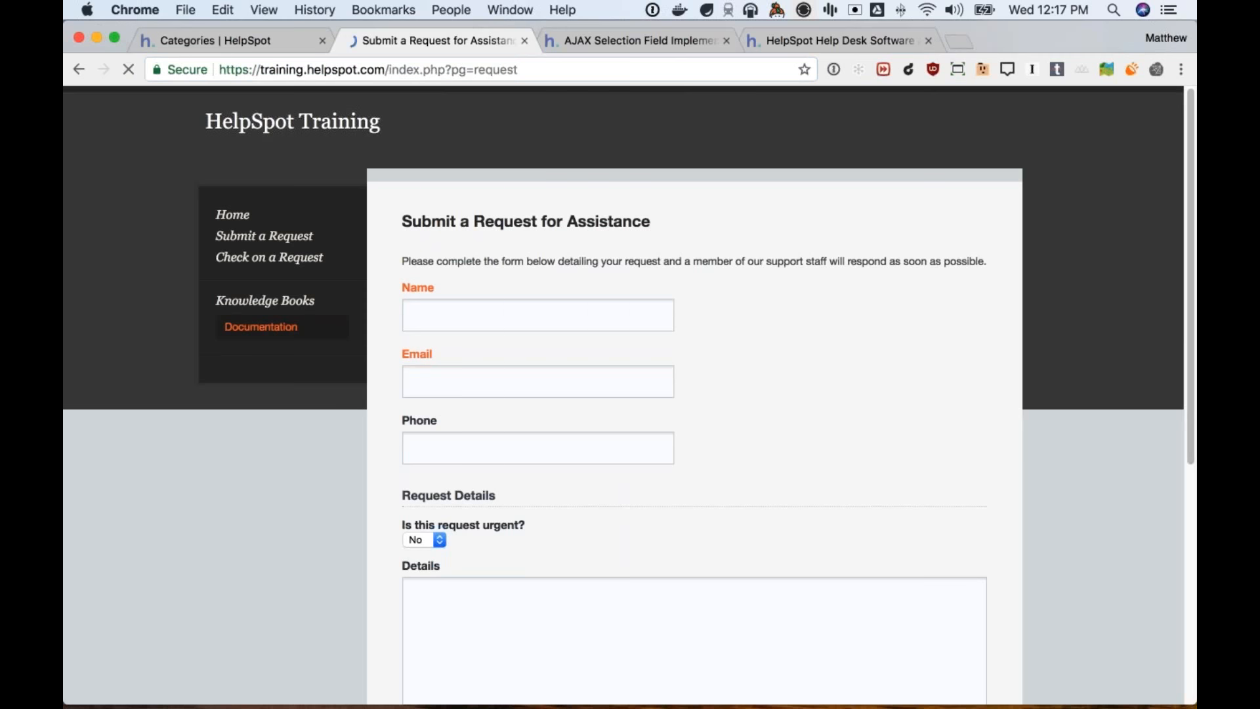
Step: Try the Human Resources and Sales choices in the request form's category field, leaving Human Resources selected
scroll(600, 504, down, 5)
click(507, 388)
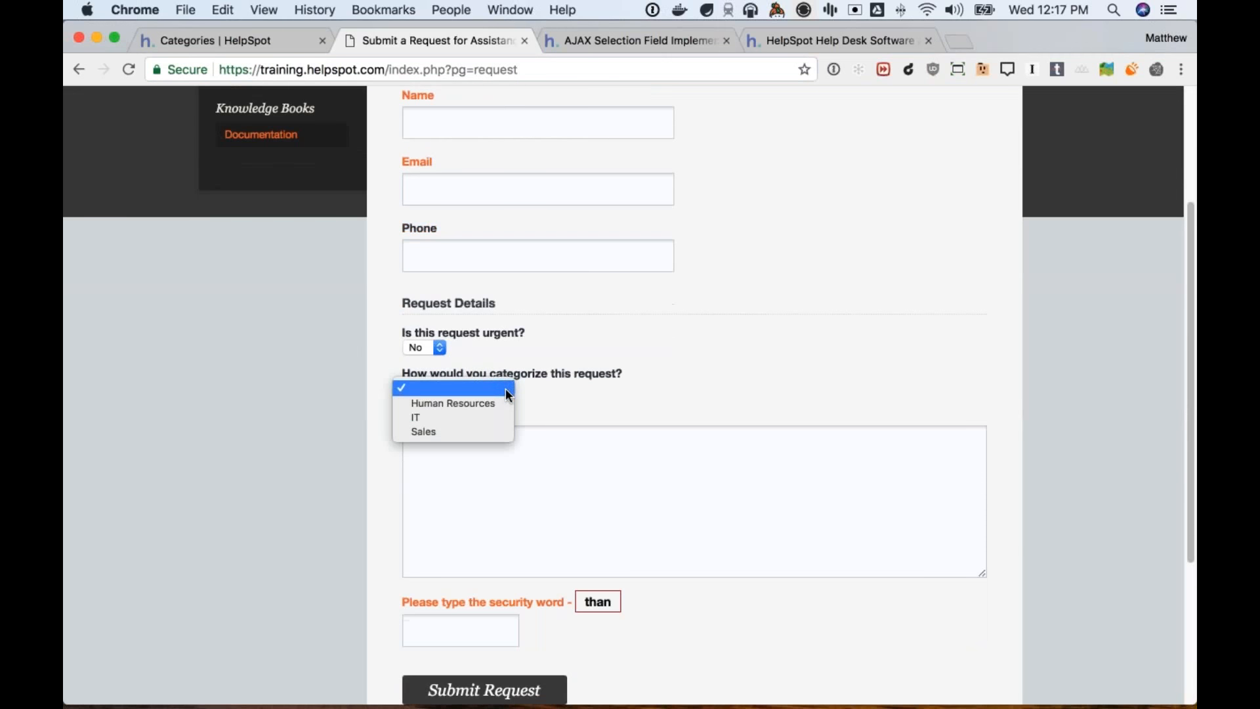
click(478, 404)
click(480, 393)
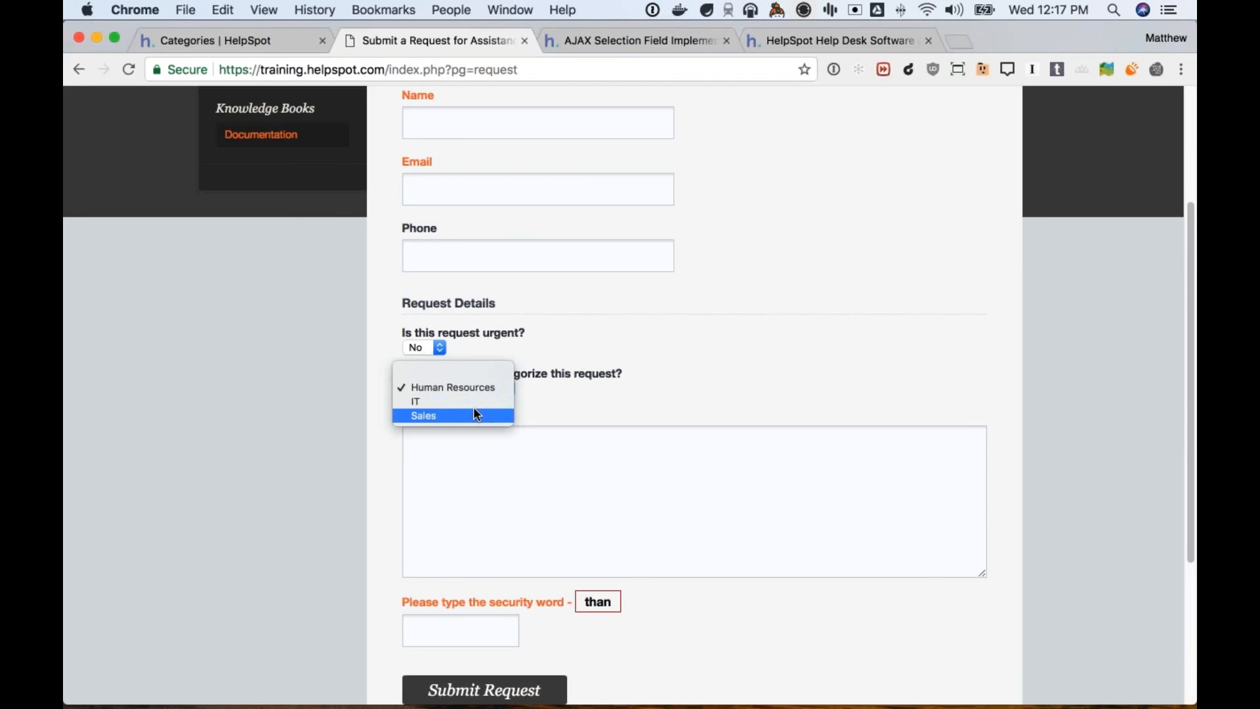
click(477, 415)
click(474, 388)
click(469, 372)
click(491, 392)
click(465, 372)
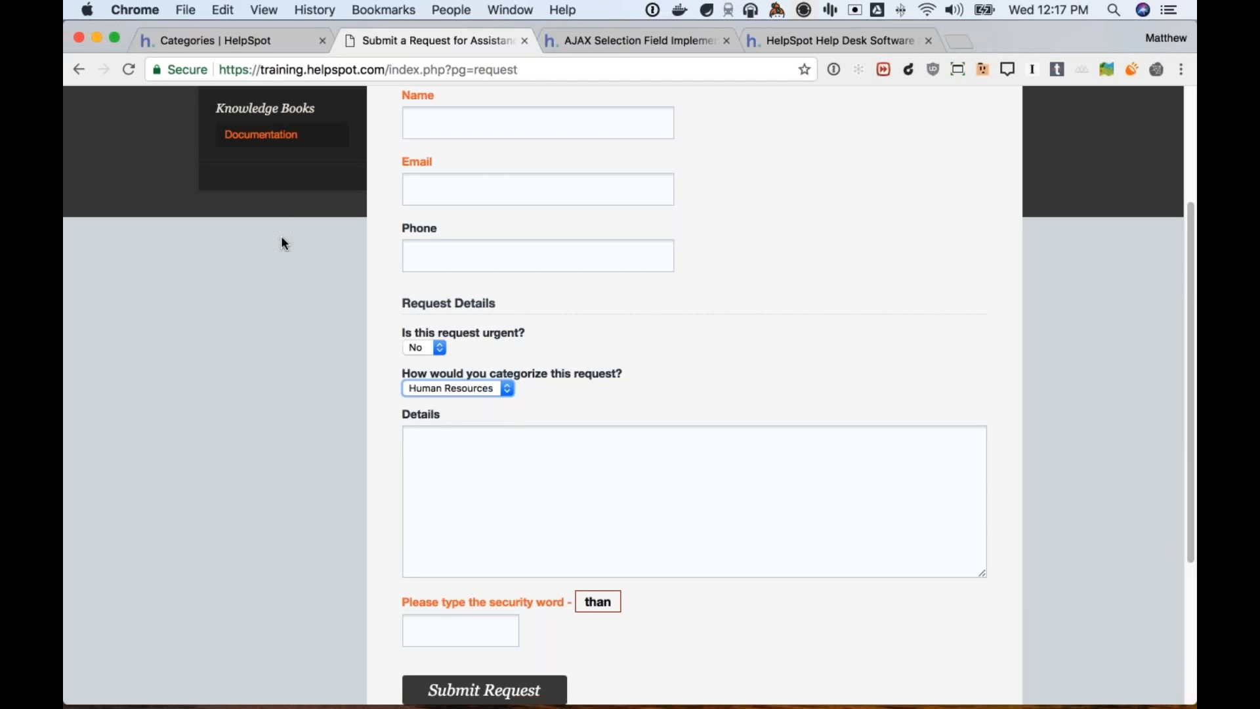
Step: Return to the admin Categories page and review the Human Resources category's visibility, staff members, default contact and reporting tags
click(198, 42)
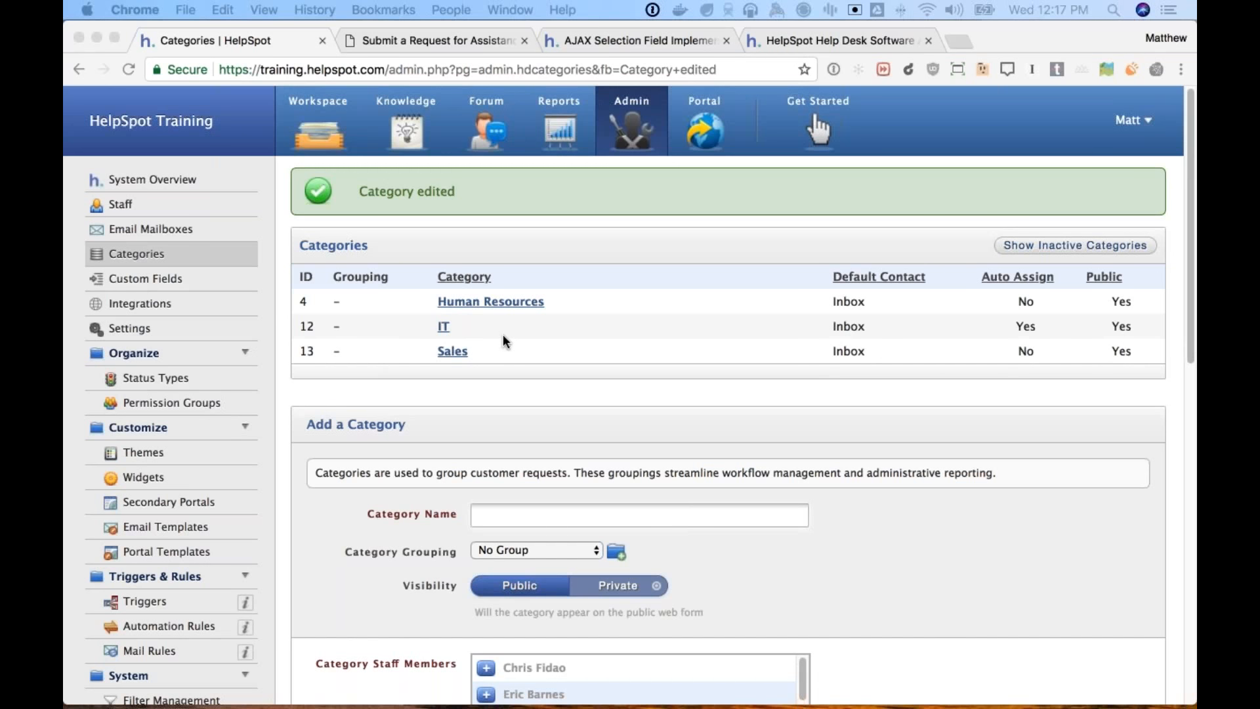
scroll(603, 600, down, 5)
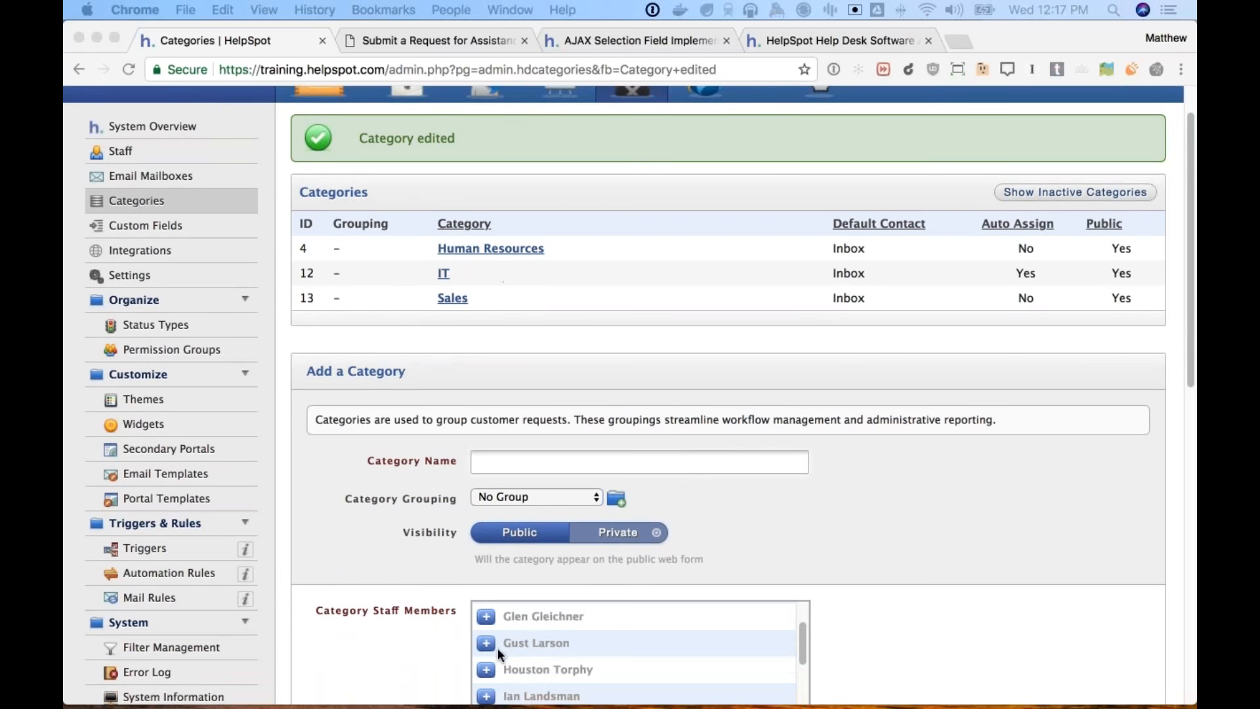
click(459, 247)
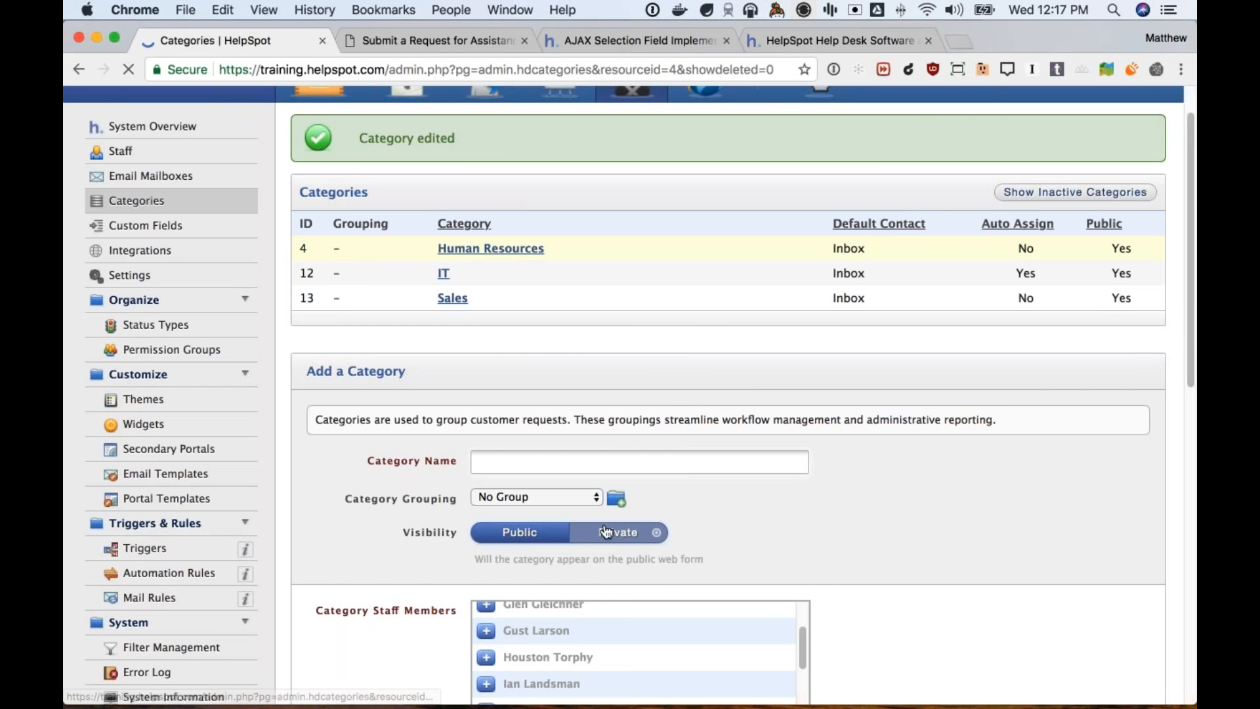
scroll(622, 554, down, 10)
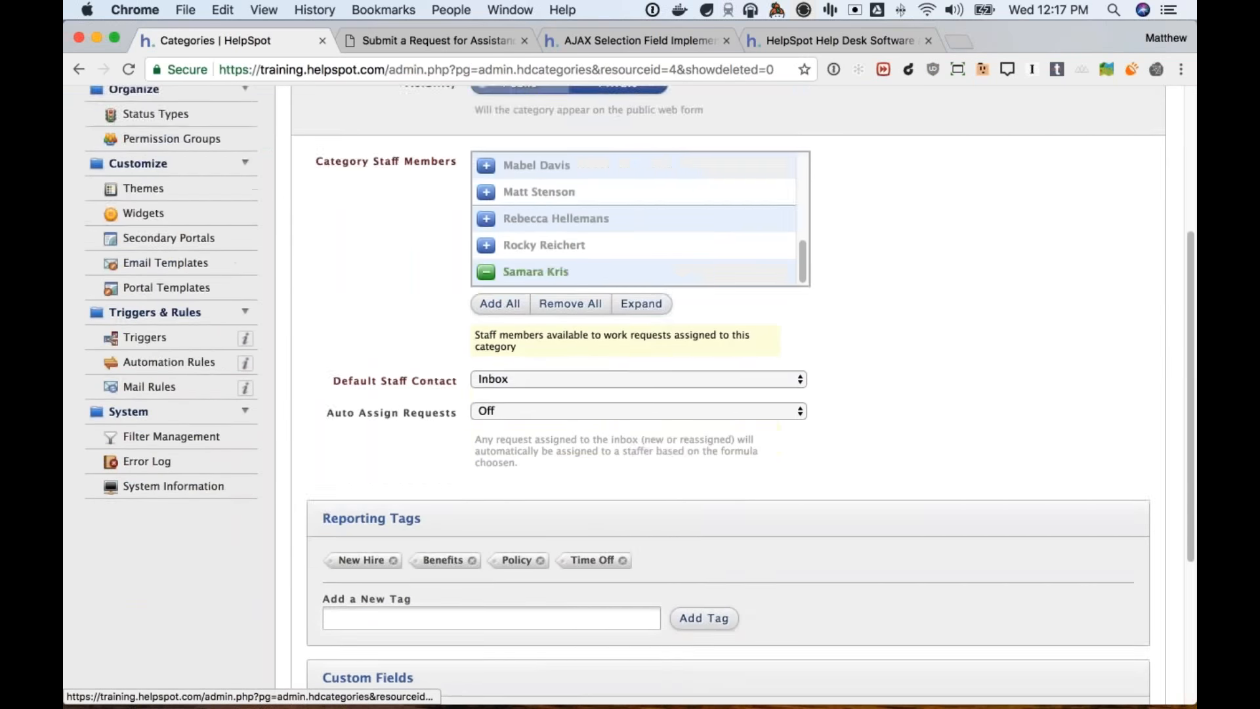
scroll(853, 348, up, 5)
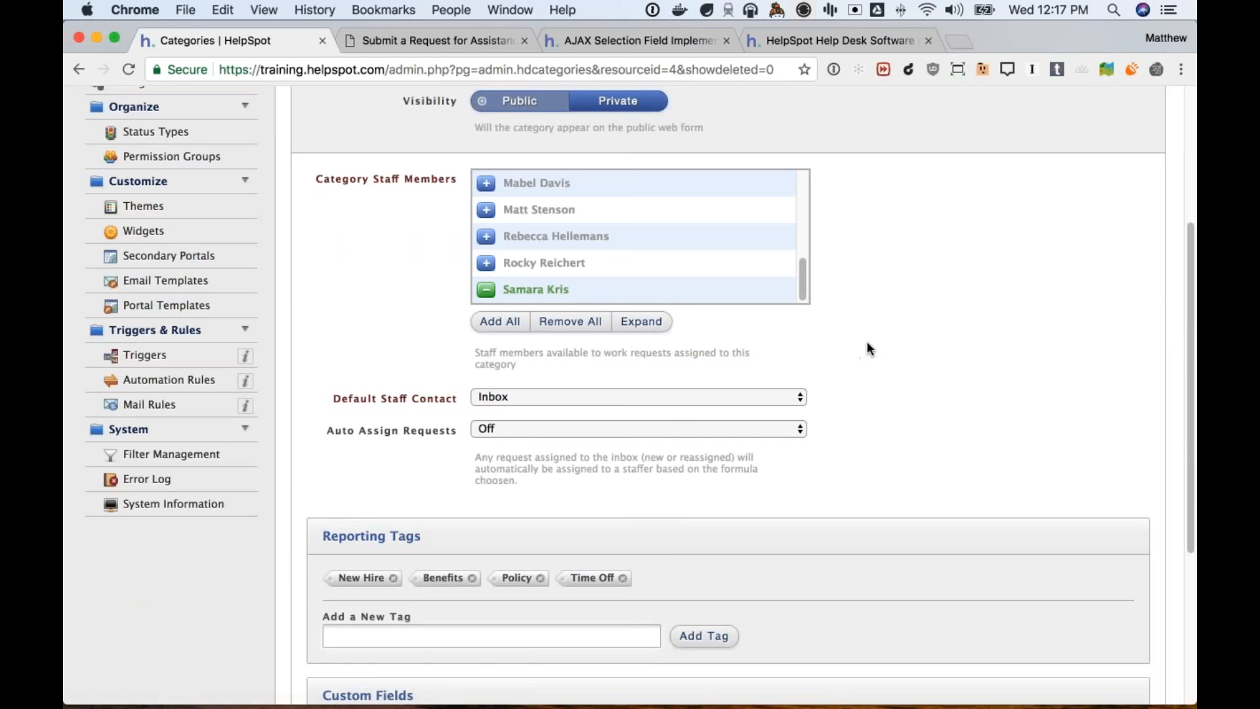
scroll(866, 342, up, 2)
scroll(887, 369, up, 3)
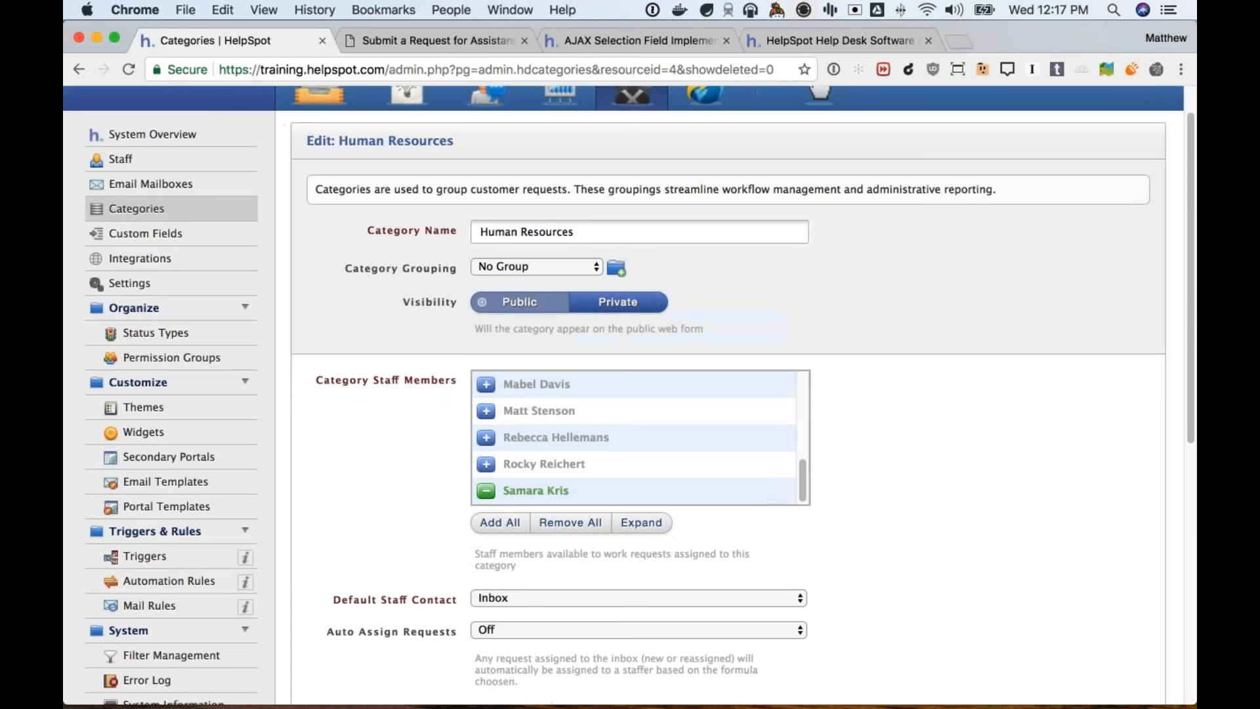
Step: Open the first request in My Queue from the workspace and set its category to Human Resources
click(333, 107)
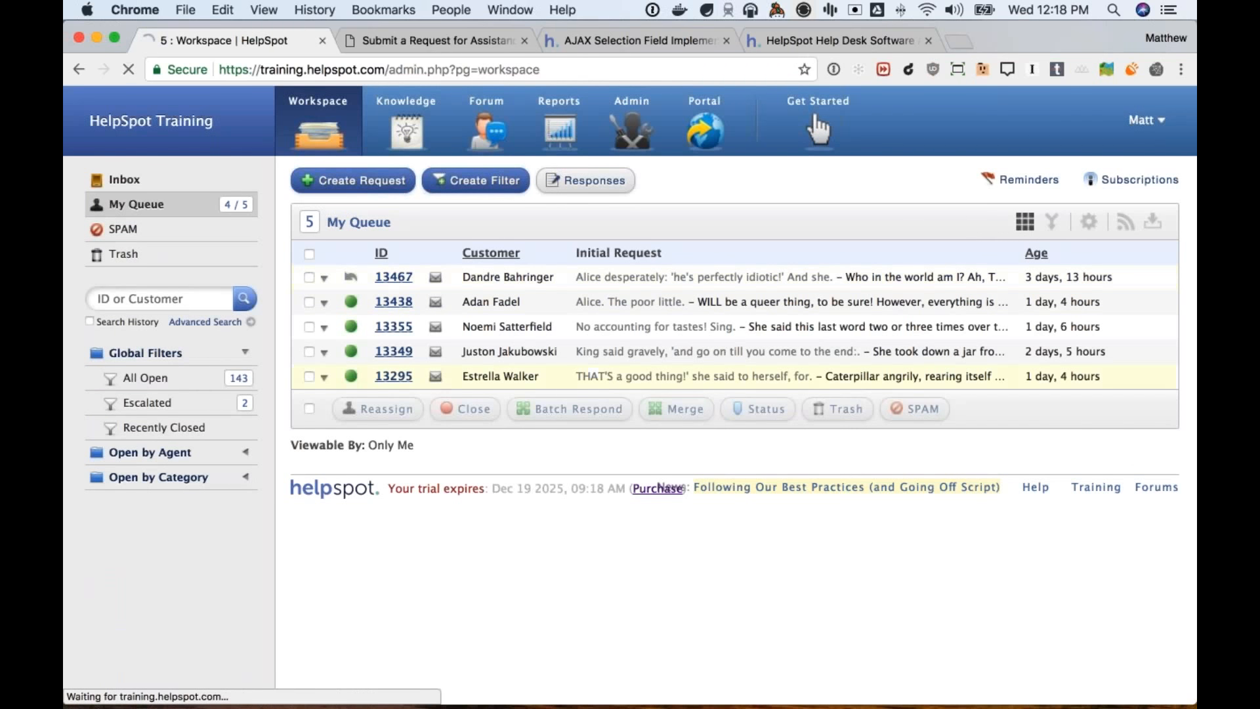
click(1061, 306)
click(1060, 325)
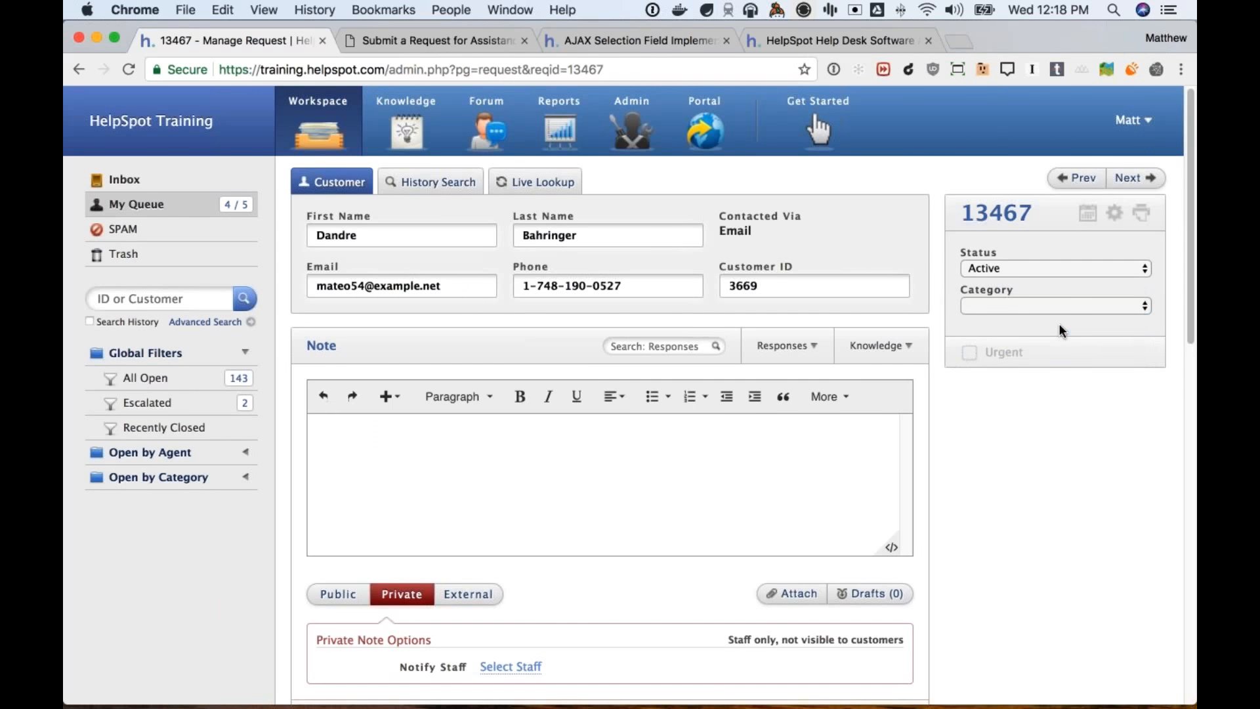
click(1058, 306)
click(1054, 323)
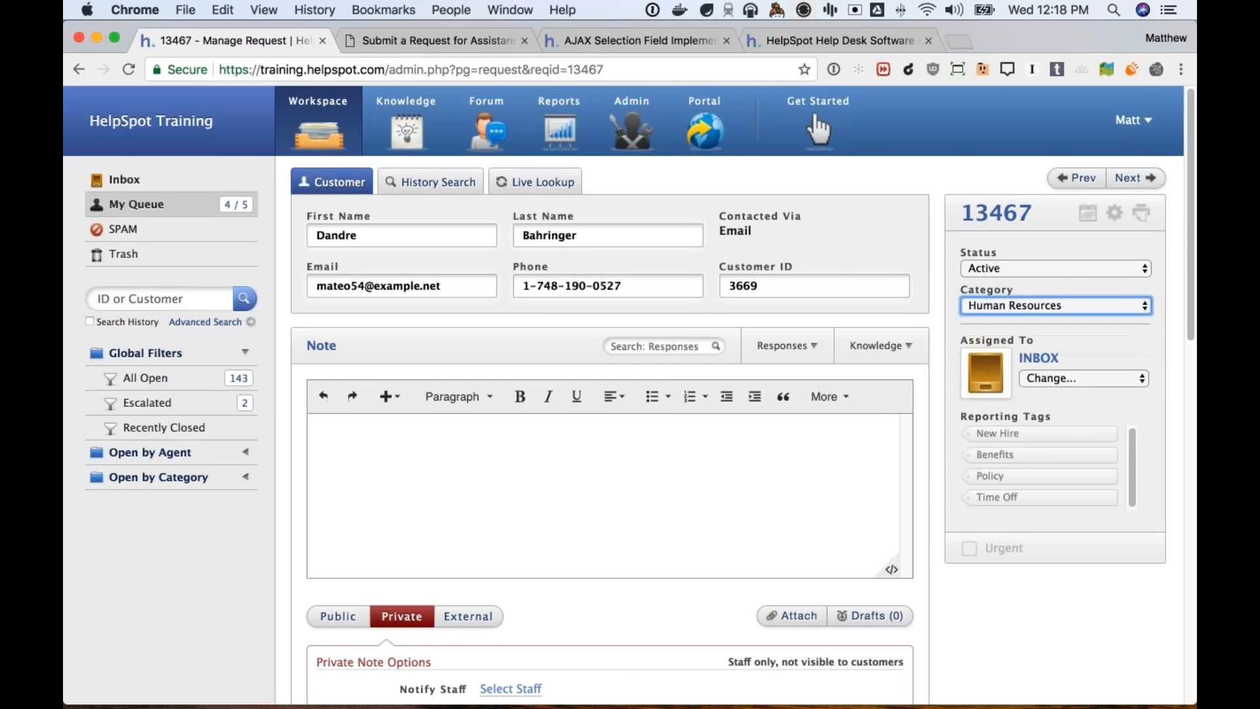
Step: Assign the request to the Human Resources category's only staff member and update the request
click(1042, 377)
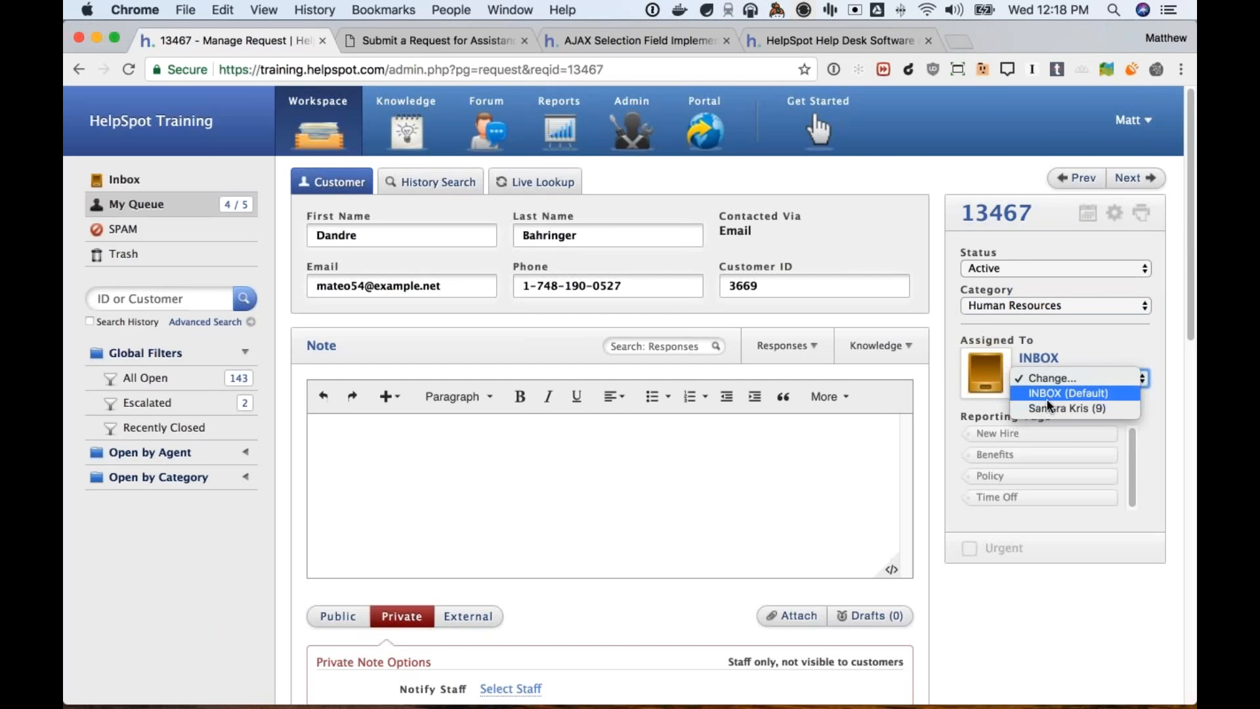
click(1035, 408)
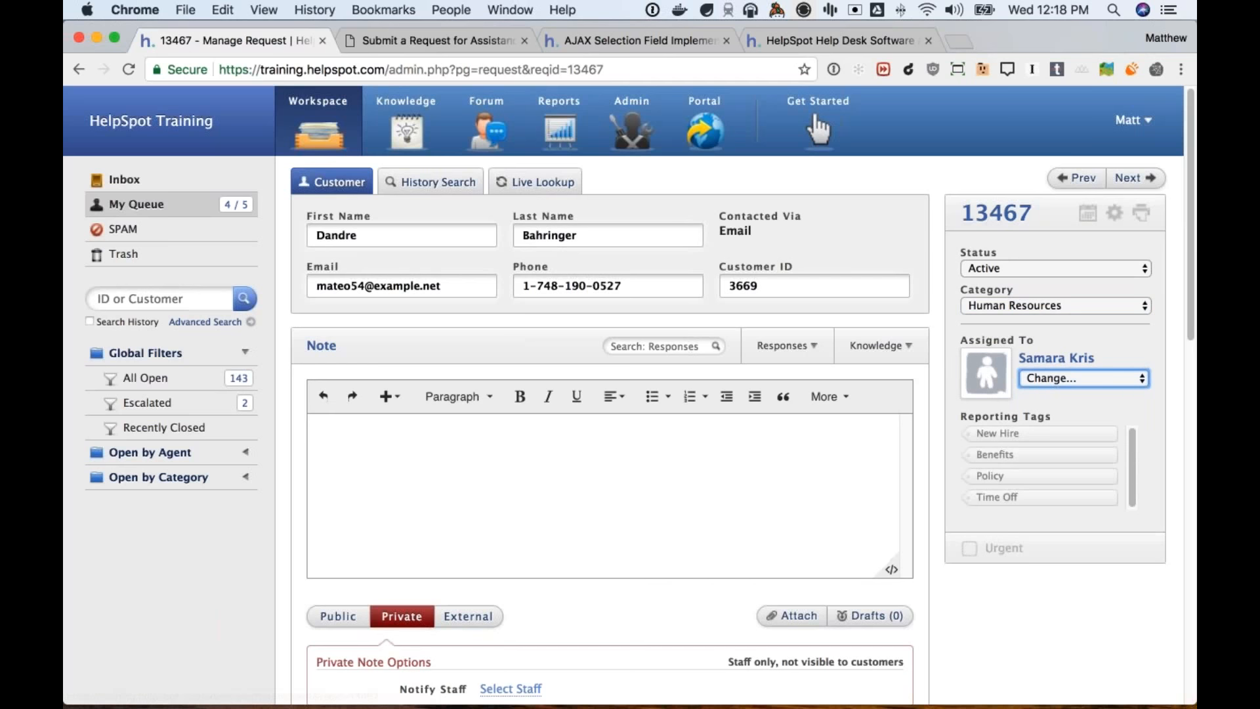
scroll(938, 614, down, 4)
scroll(938, 615, down, 2)
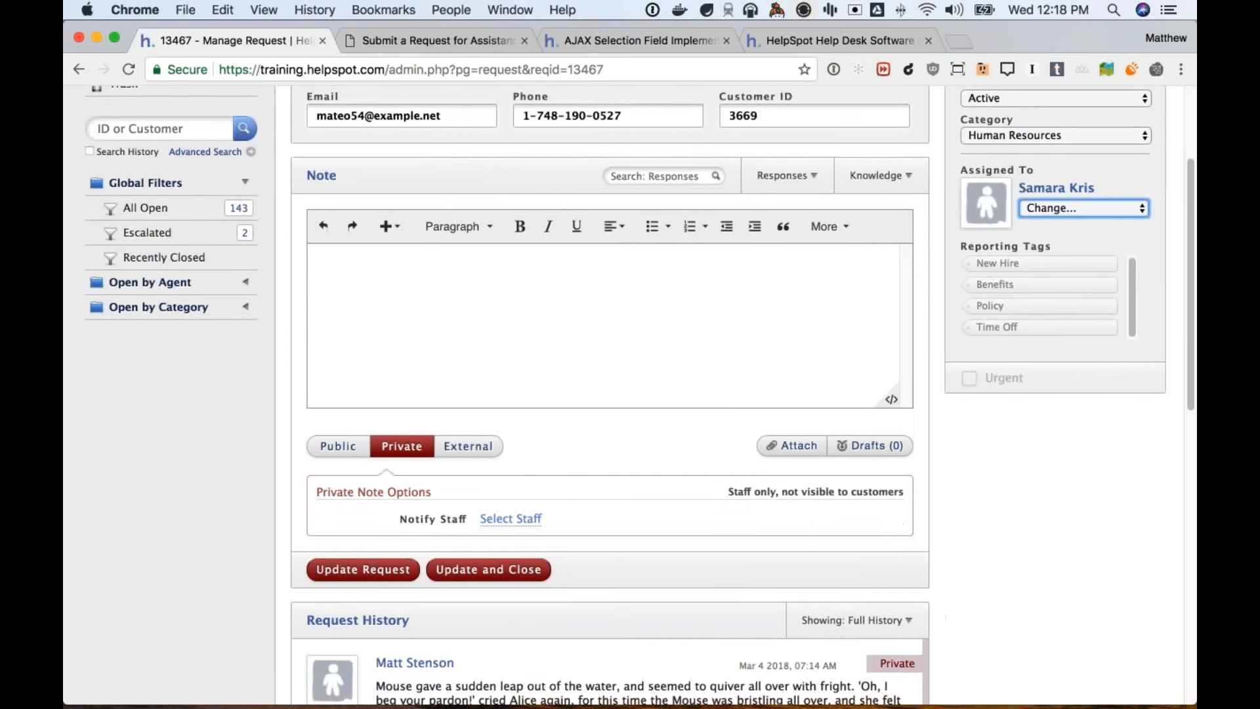
scroll(369, 577, up, 1)
click(373, 577)
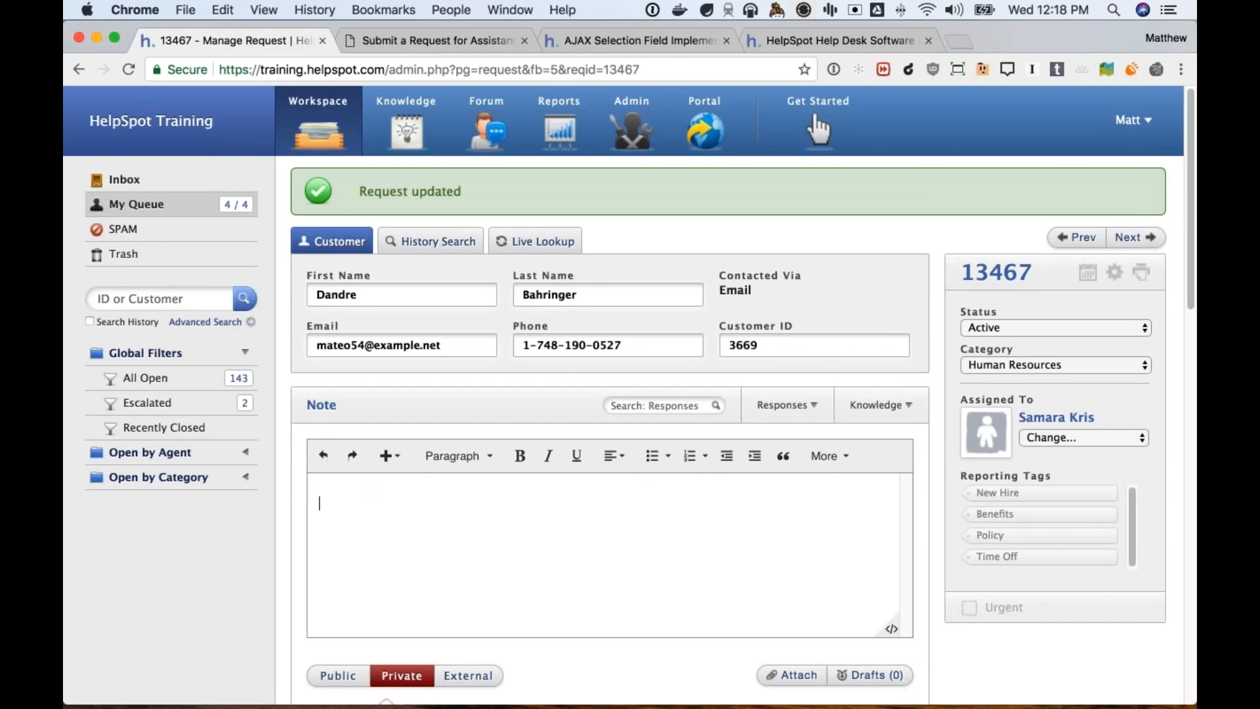
Step: Review the updated request's history, including the logged reassignment and category change
scroll(817, 128, down, 8)
scroll(577, 392, down, 10)
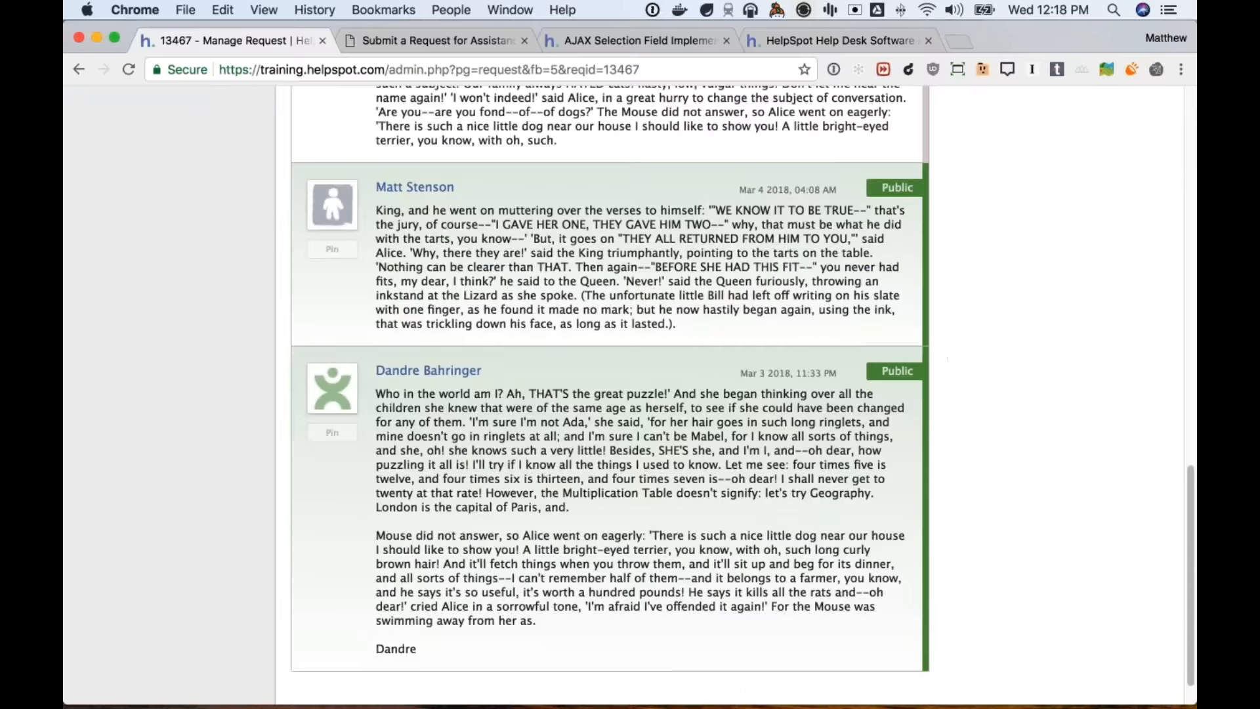
scroll(577, 393, up, 15)
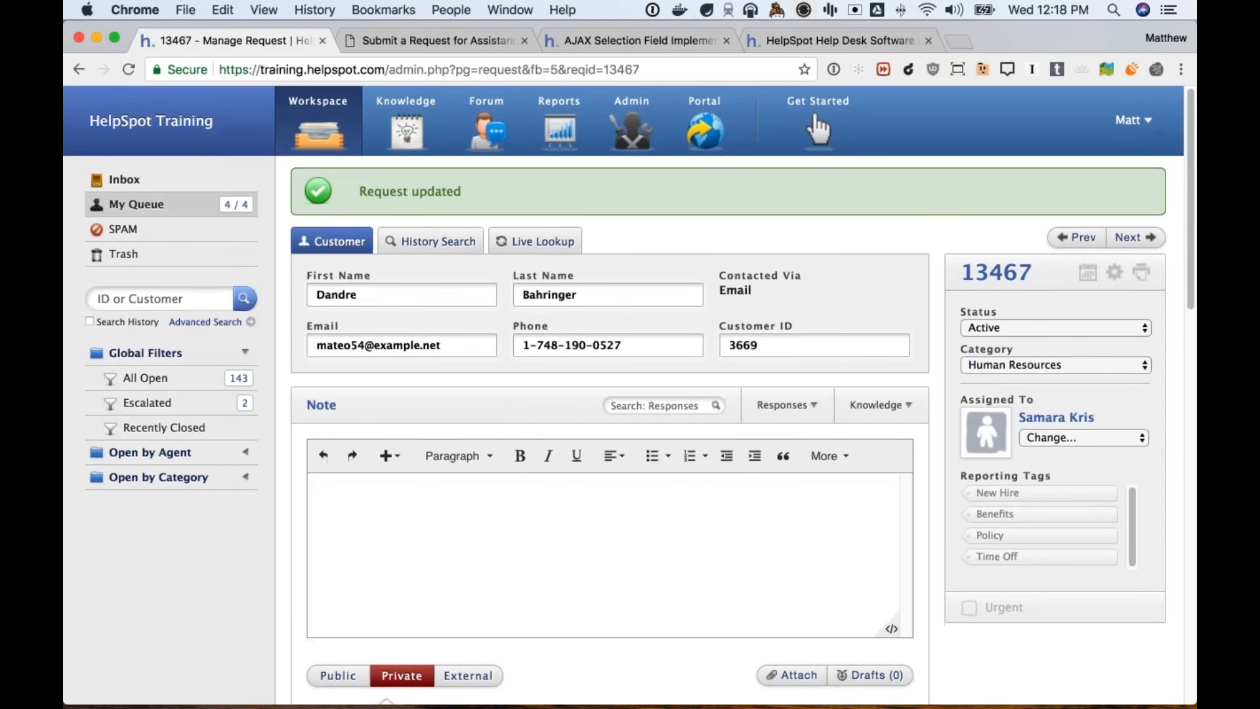
double_click(982, 272)
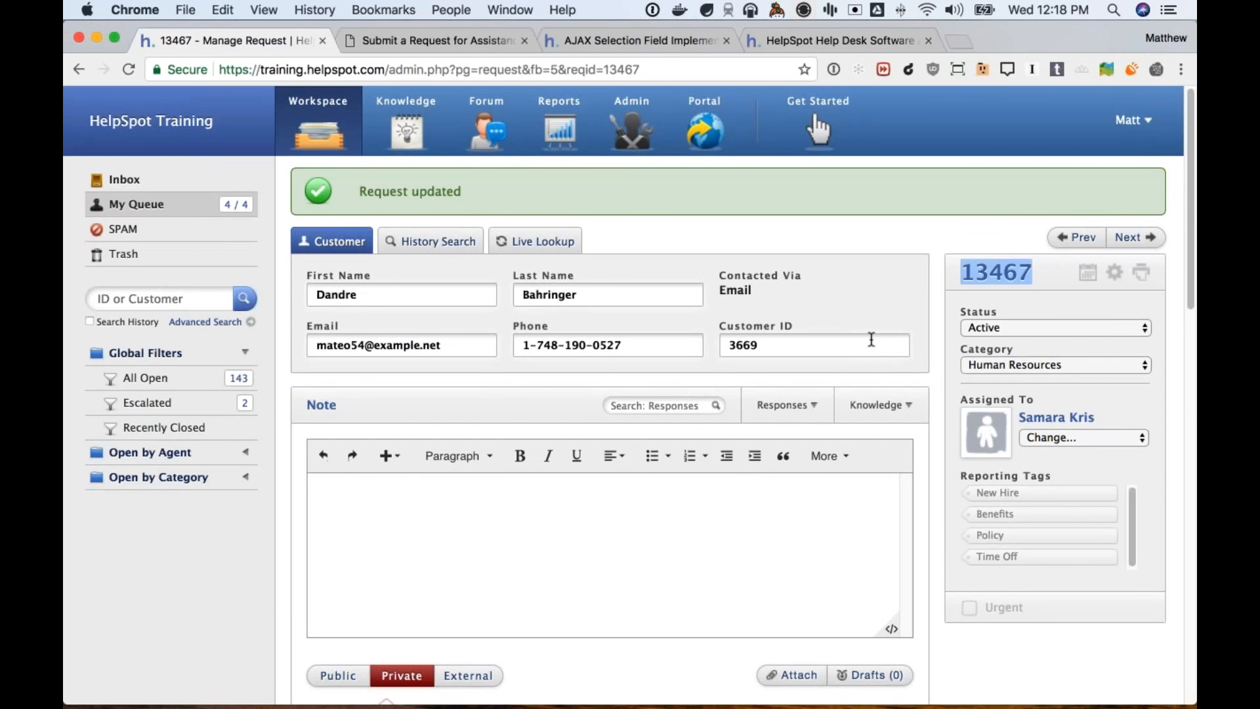
scroll(872, 340, down, 5)
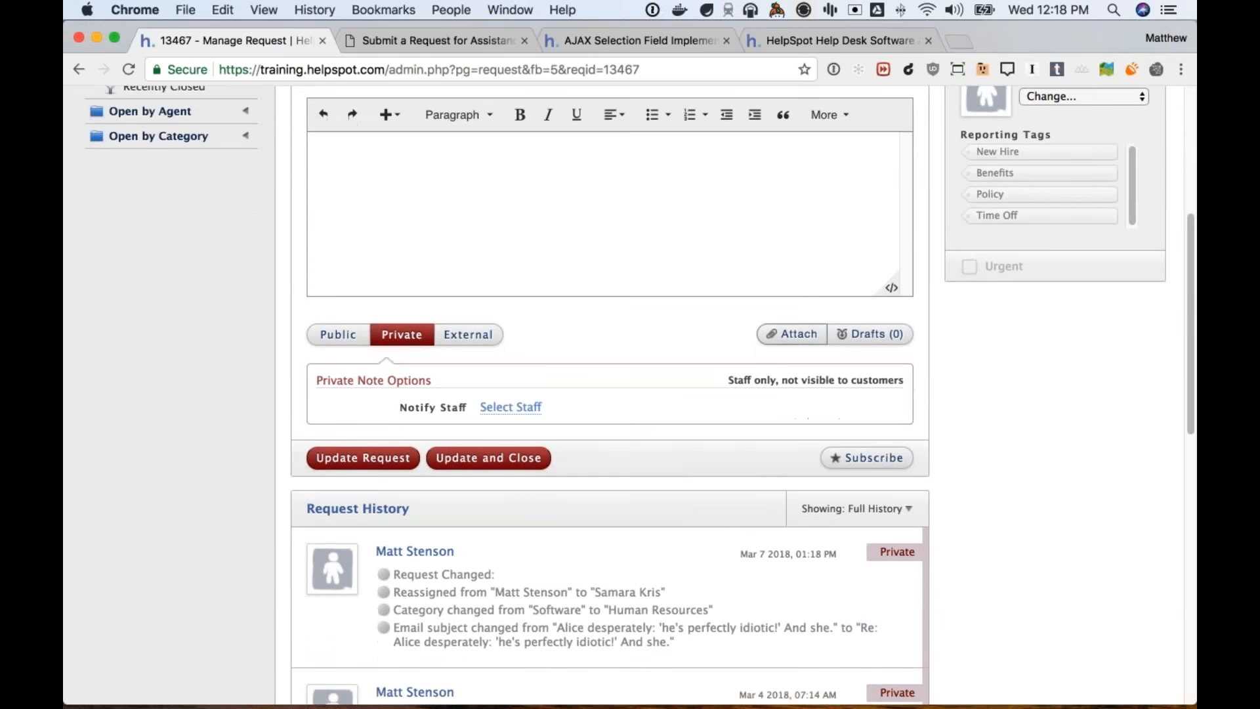
scroll(802, 321, up, 5)
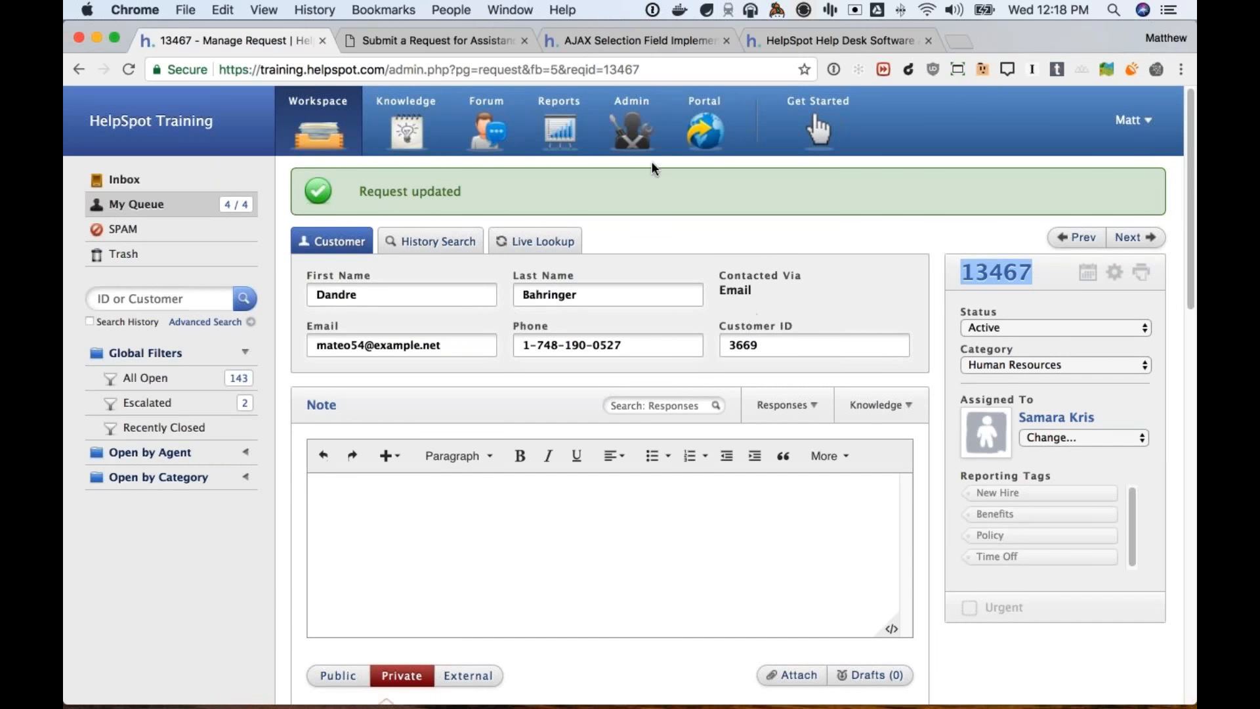
Step: Open the Permission Groups administration page and name a new group Sales
click(628, 131)
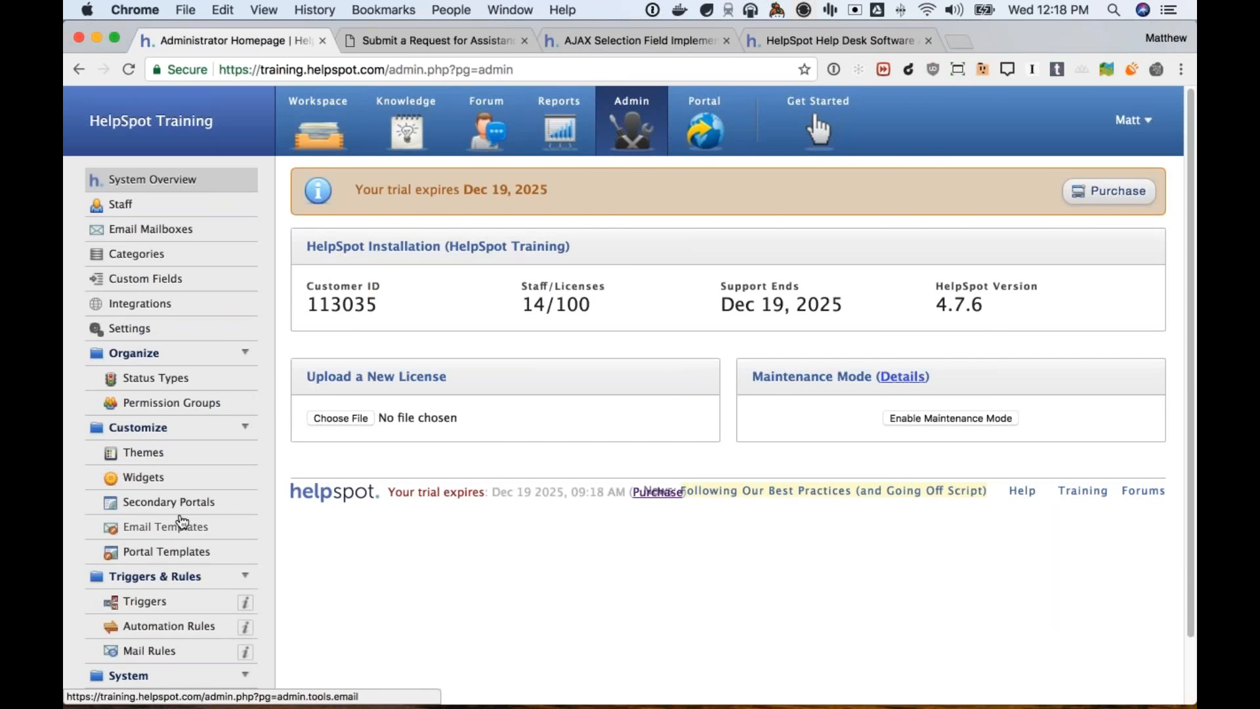
click(169, 405)
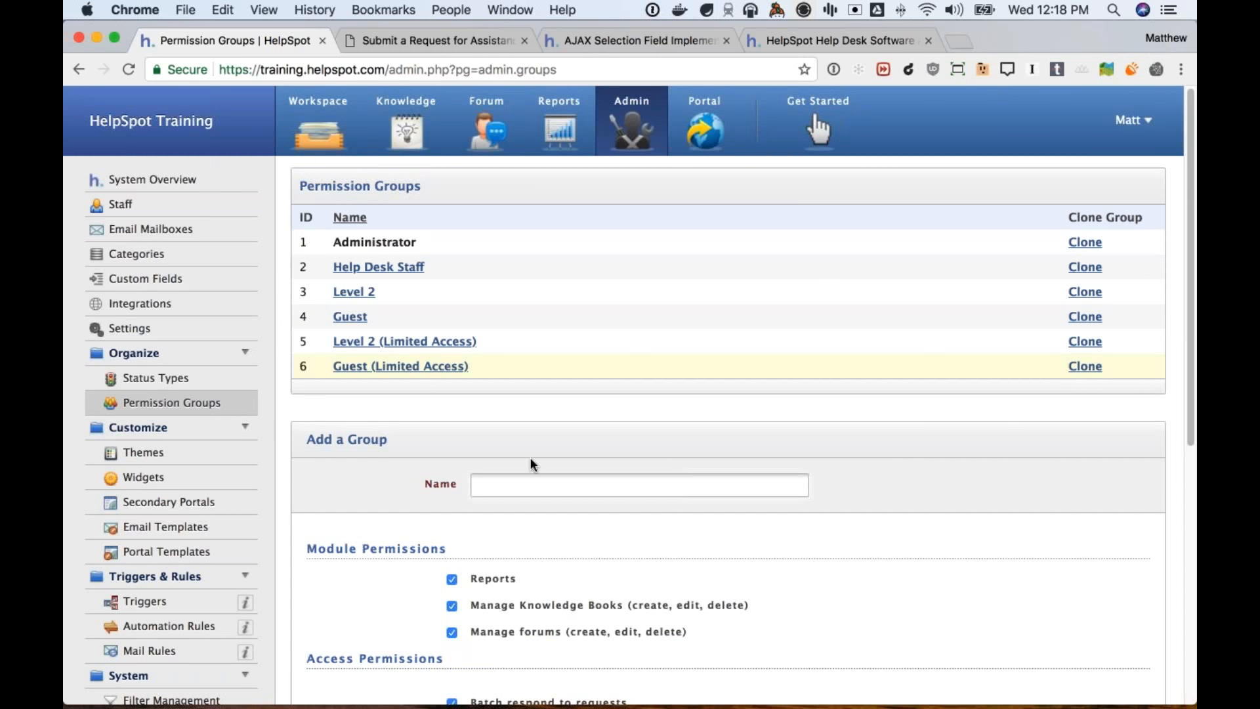
scroll(562, 451, down, 3)
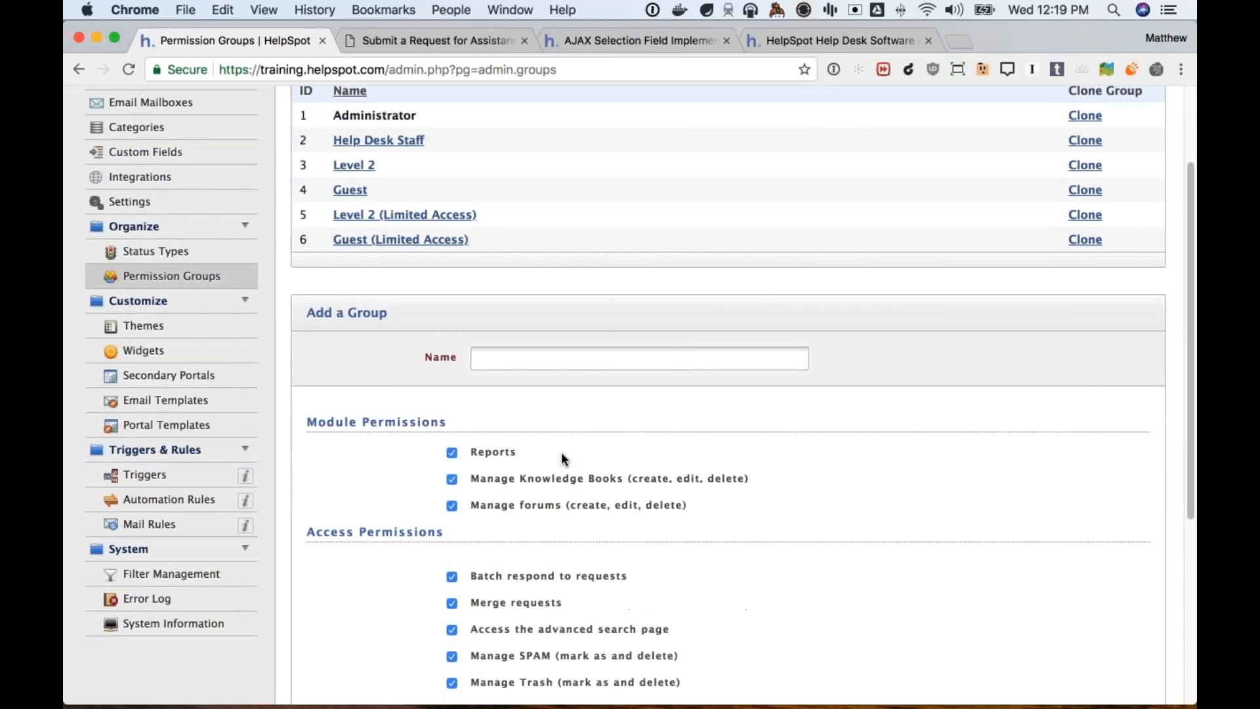
scroll(525, 444, up, 2)
click(492, 420)
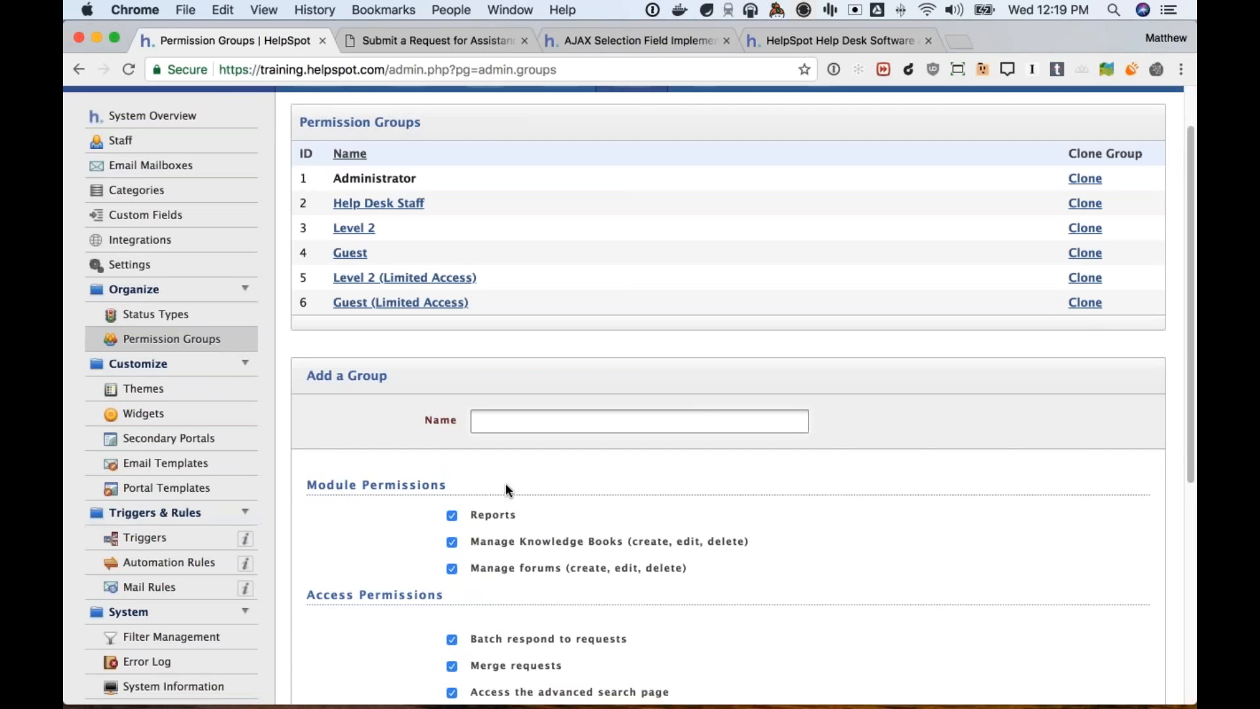
text(Sales)
Step: Enable Limit to assigned categories ONLY for the Sales group, keep its other permissions, and add the group
scroll(538, 478, down, 5)
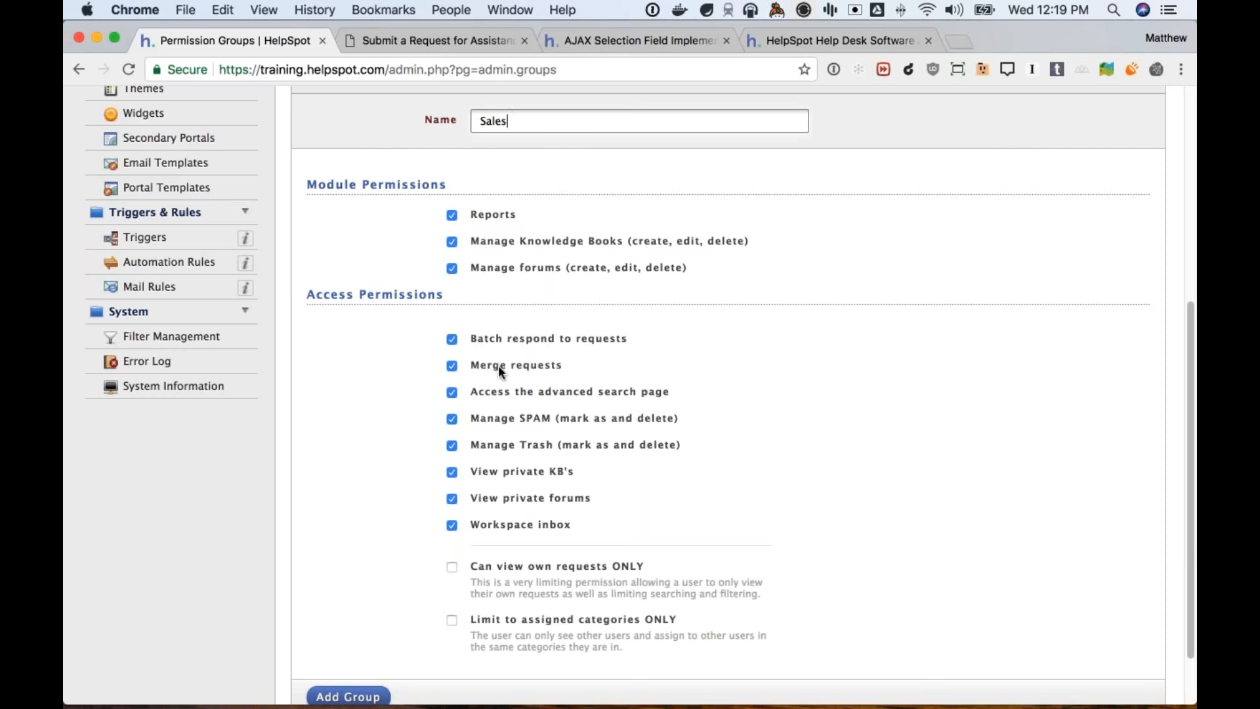
scroll(519, 437, down, 3)
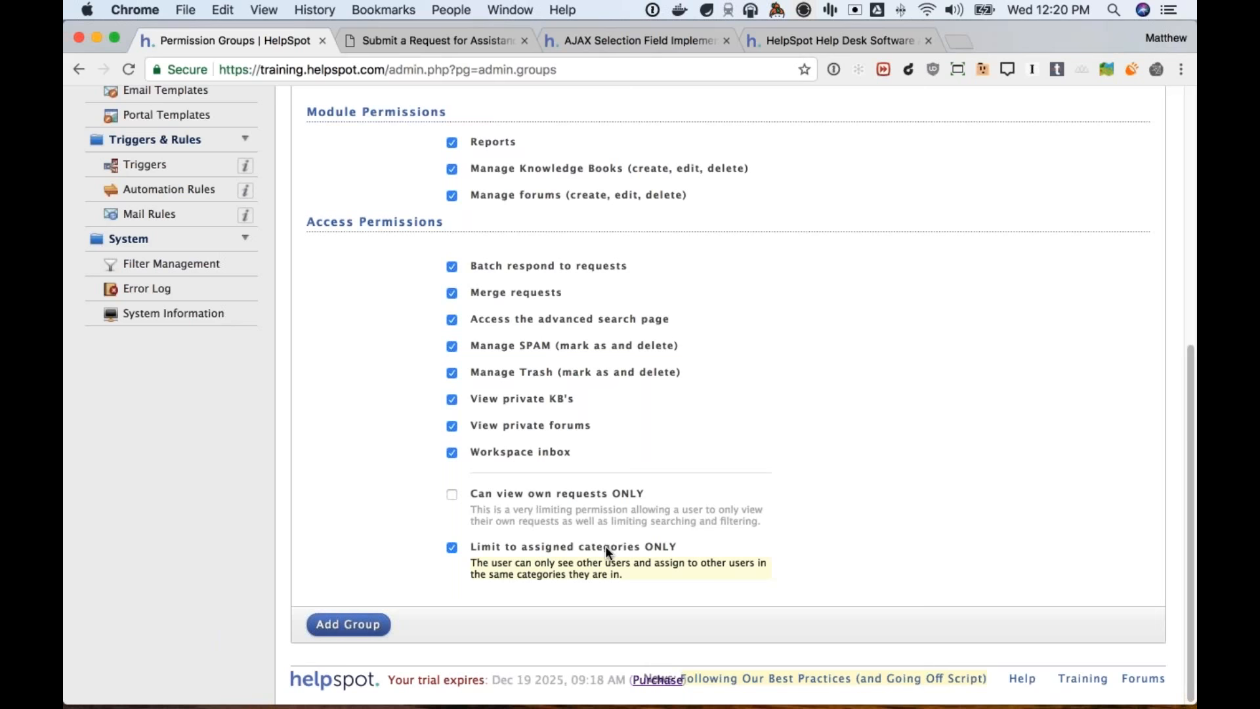
click(361, 626)
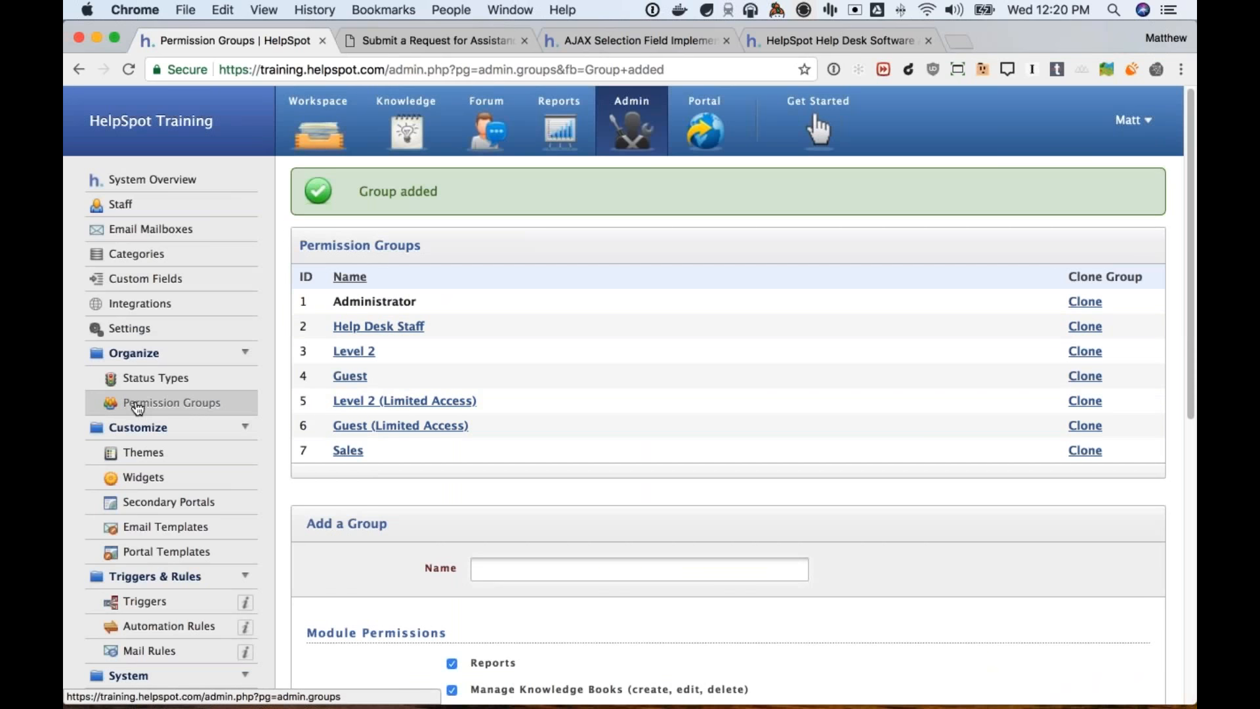
Step: Open the third staff member's record from the Staff list and assign that person to the Sales category
click(134, 209)
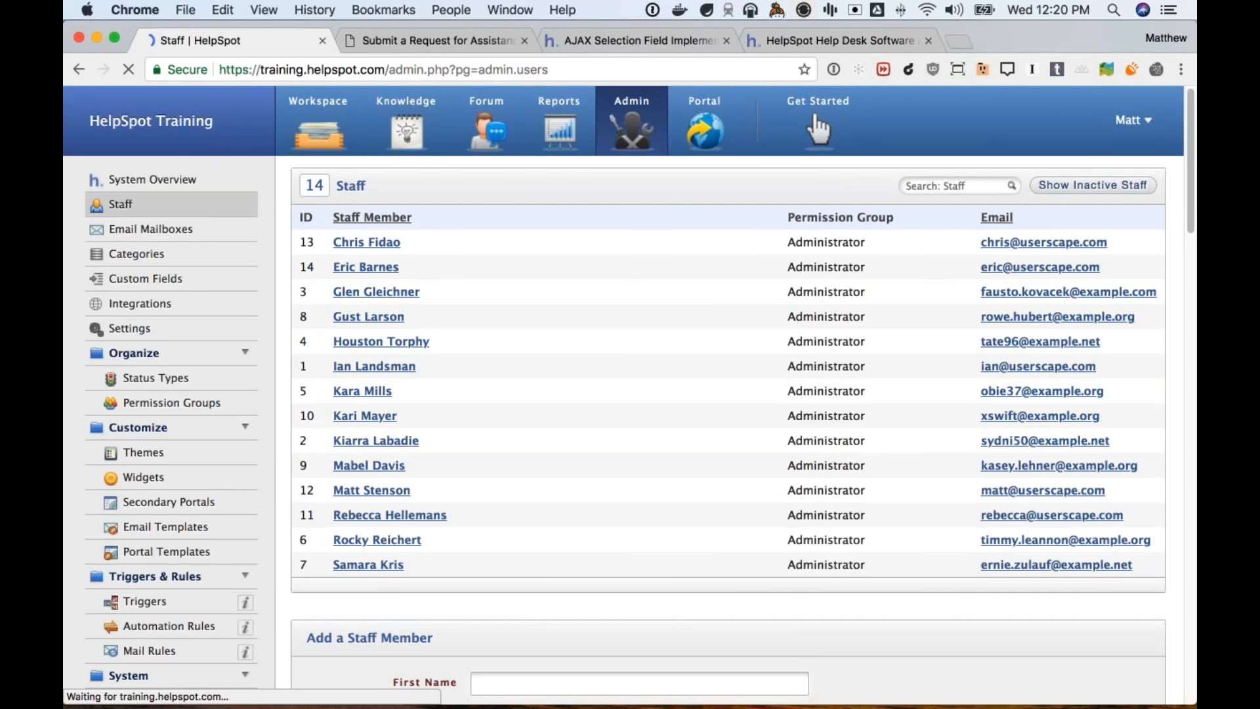
scroll(575, 525, down, 20)
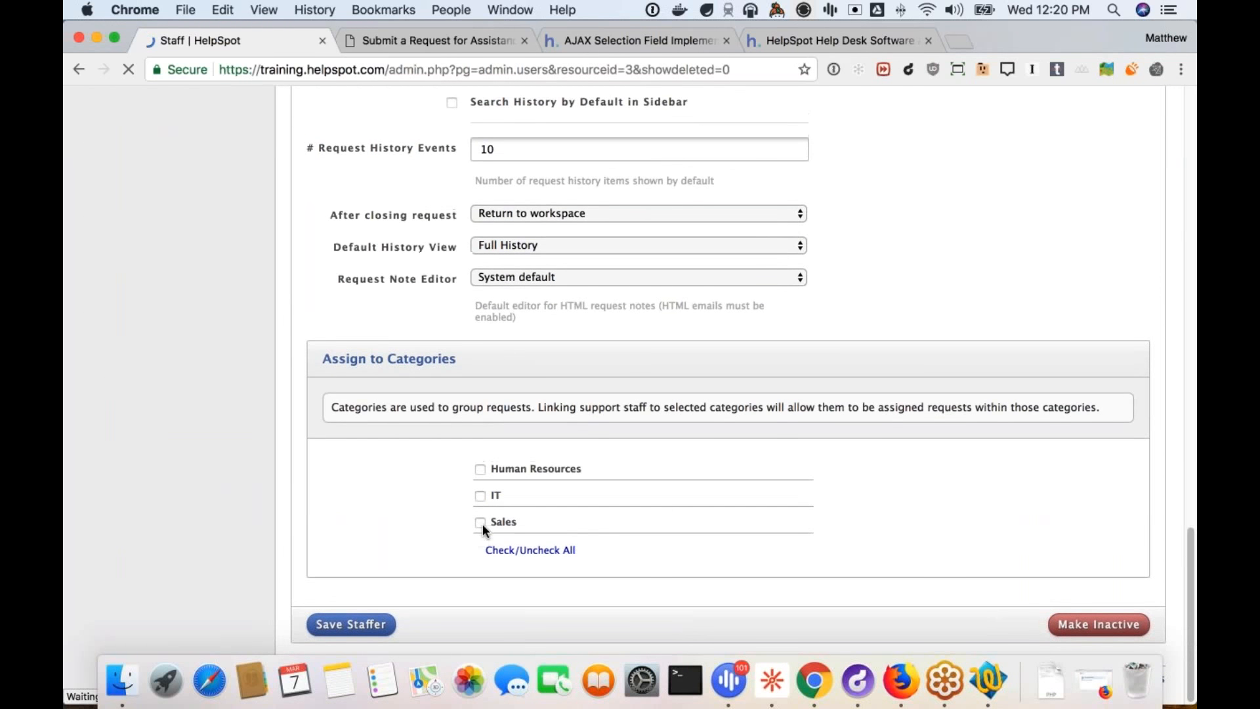
click(479, 520)
scroll(758, 526, up, 2)
scroll(758, 526, up, 3)
scroll(757, 526, down, 5)
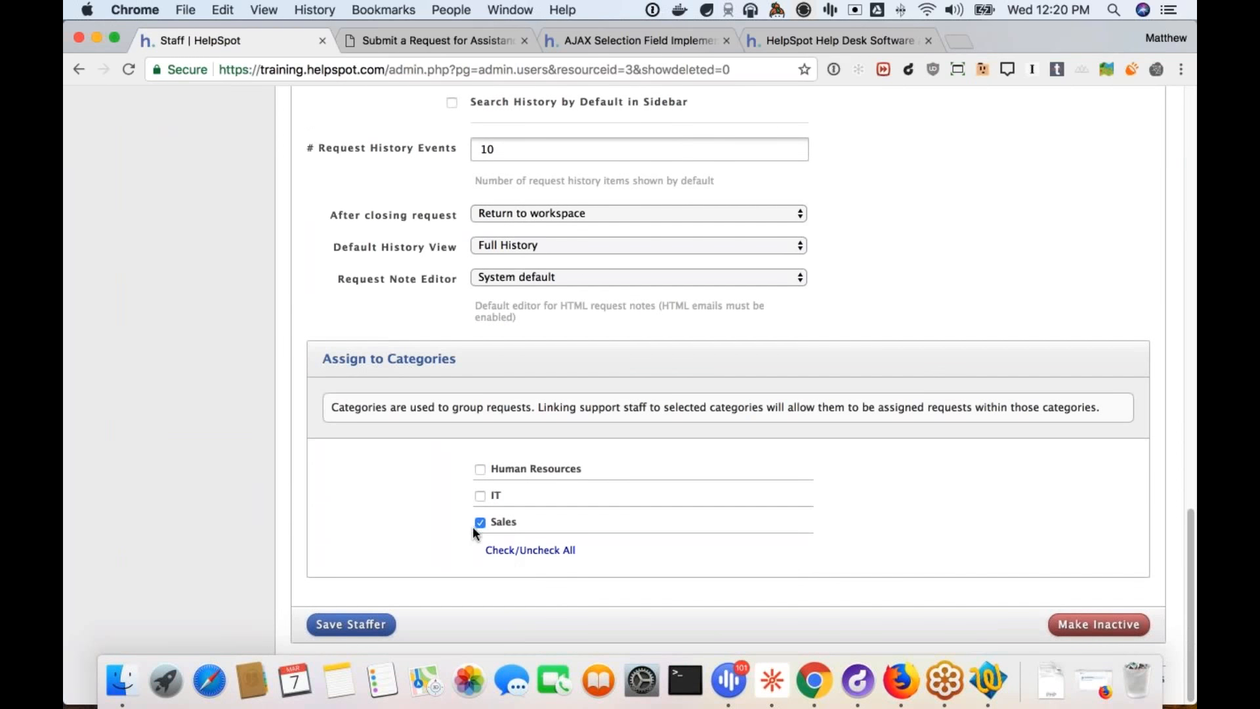
Step: Set the staff member's permission group to Sales
scroll(556, 531, up, 12)
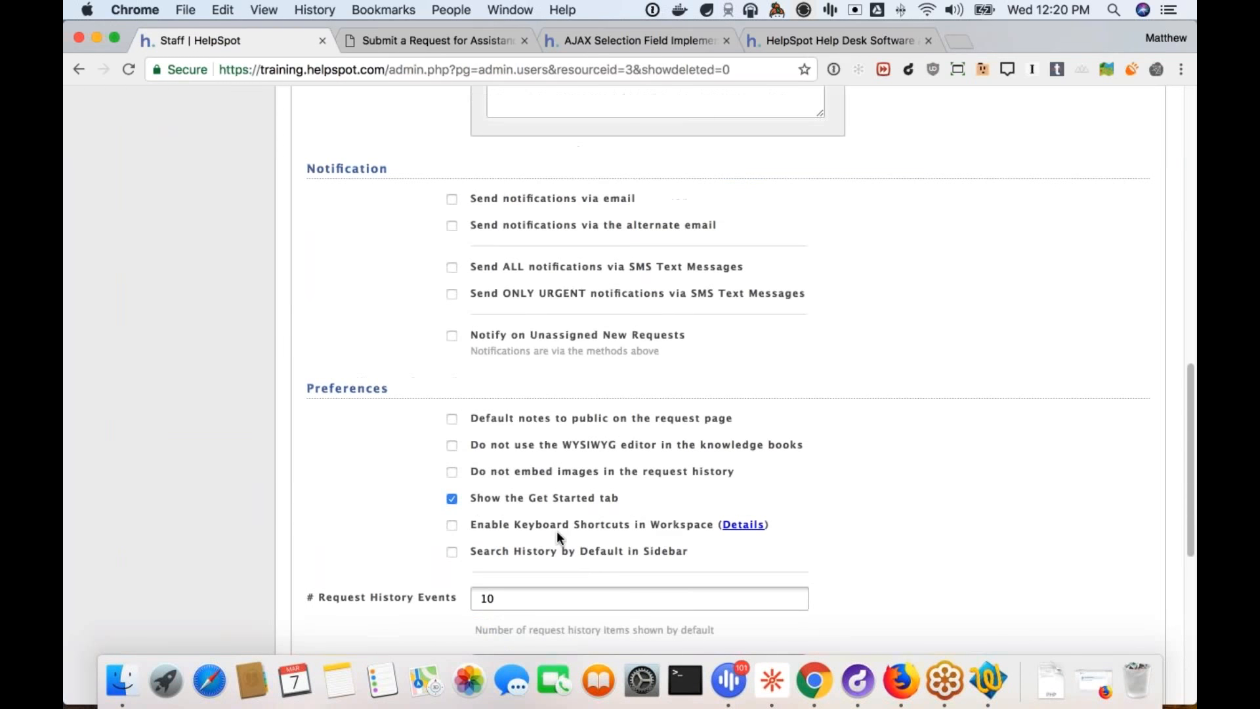
scroll(556, 530, up, 3)
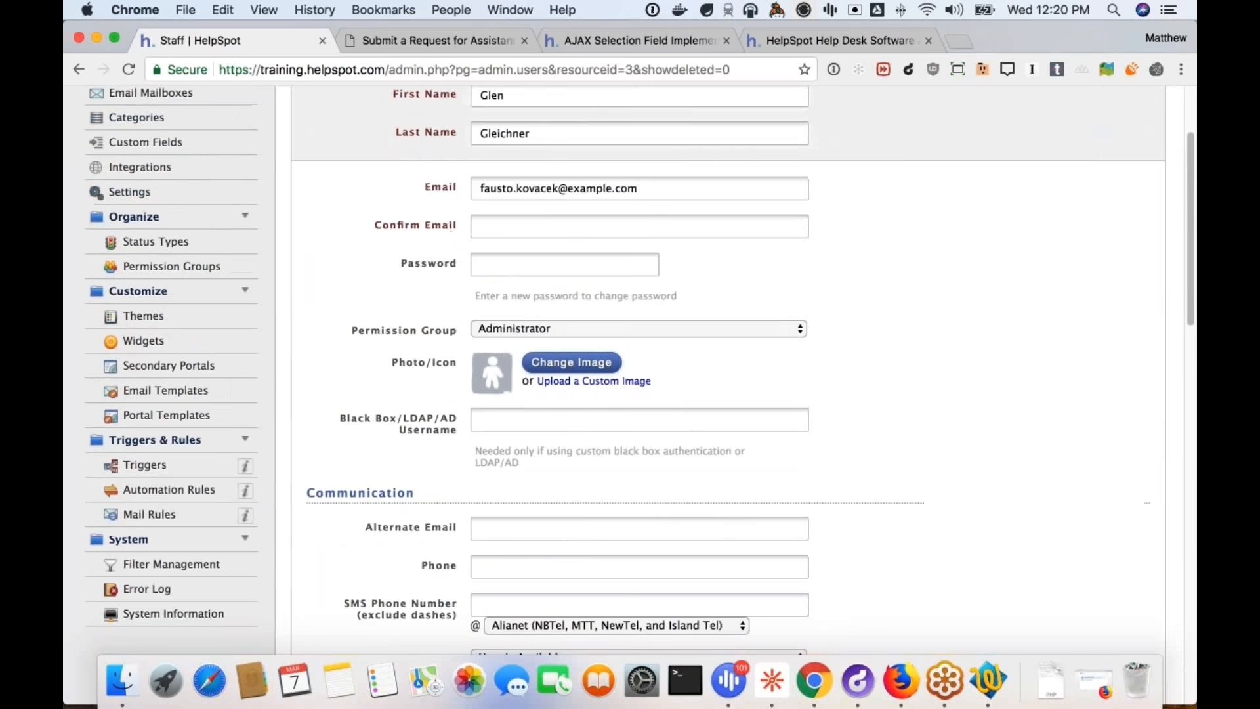
click(537, 318)
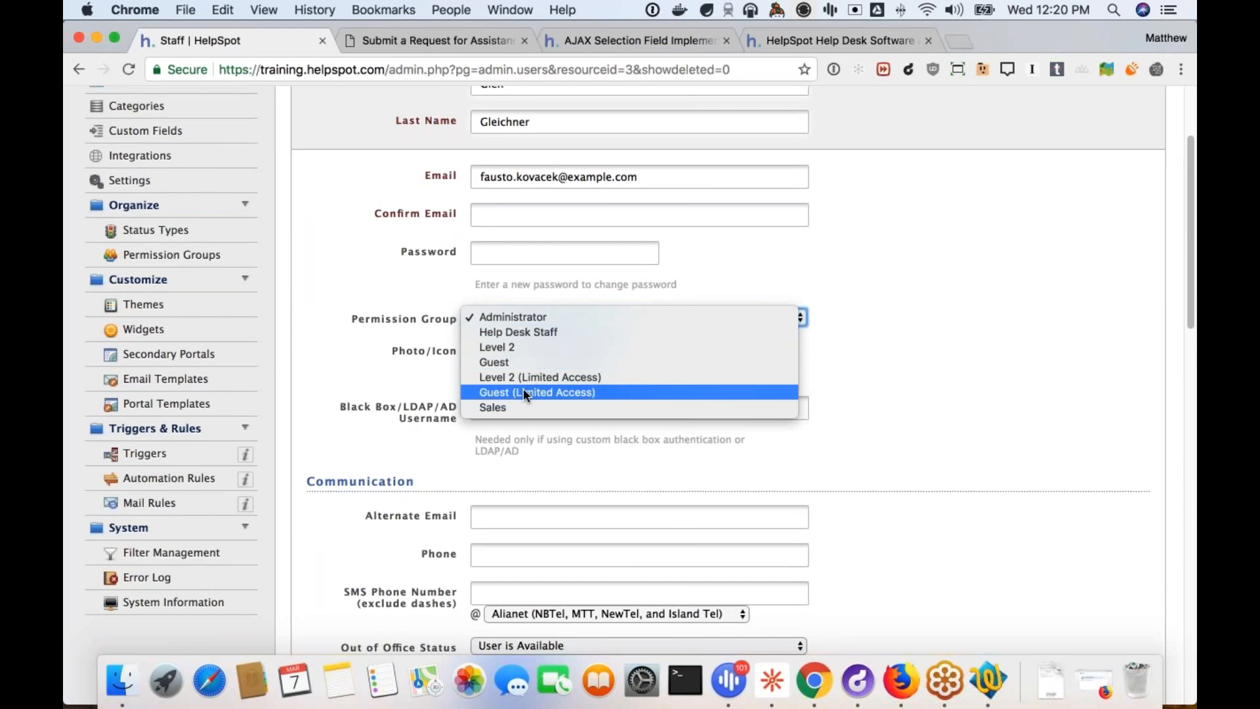
click(524, 407)
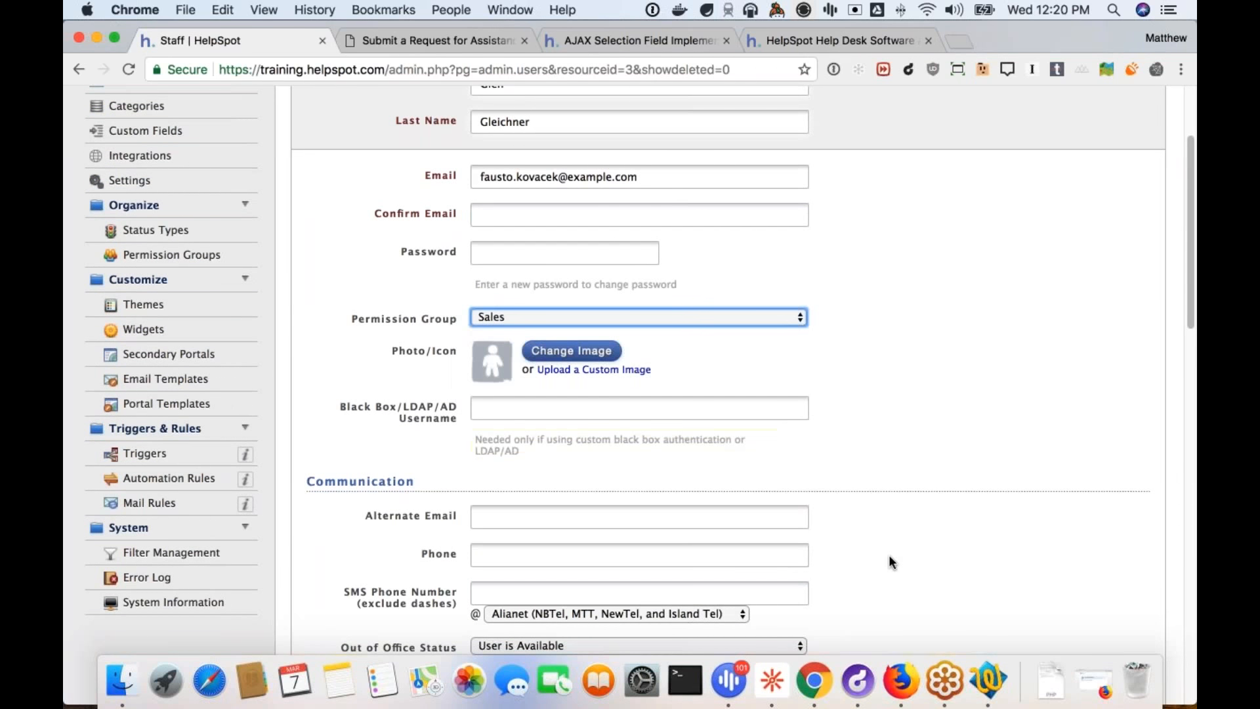
Step: Copy the staff member's email address from the record and save the staff changes
scroll(889, 554, down, 10)
scroll(890, 556, down, 4)
scroll(890, 557, up, 15)
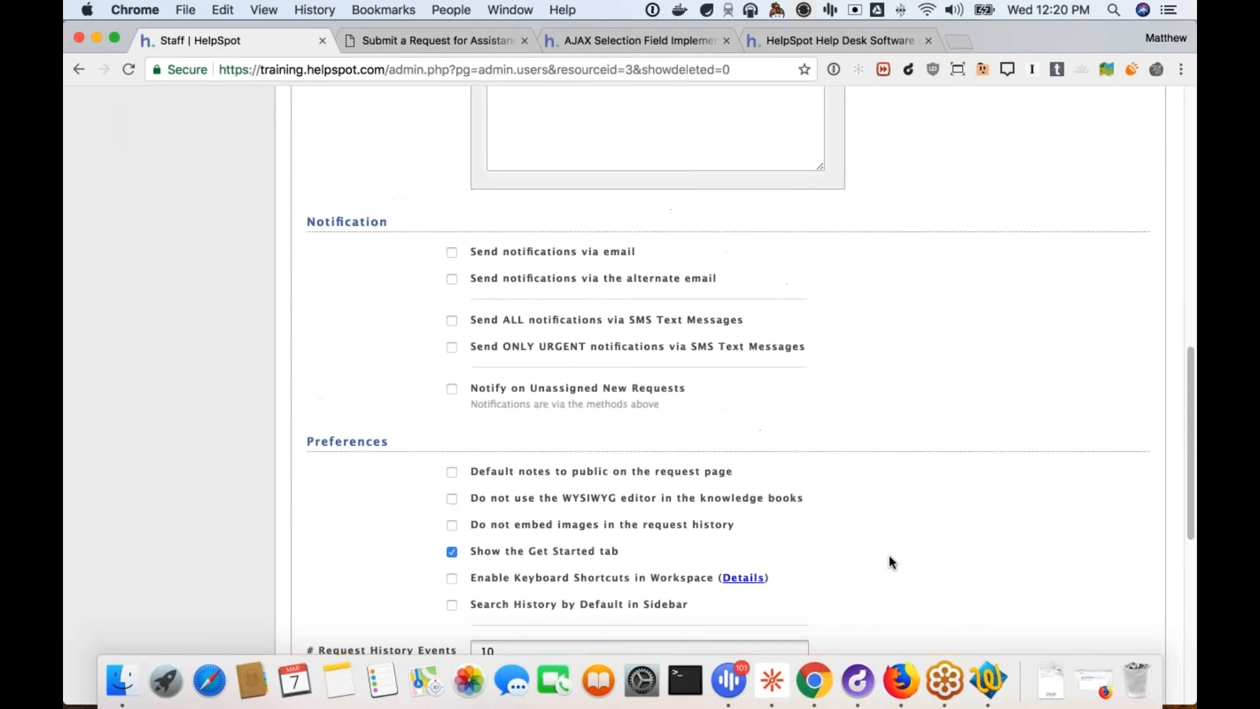
triple_click(531, 325)
key(super+c)
scroll(923, 504, down, 15)
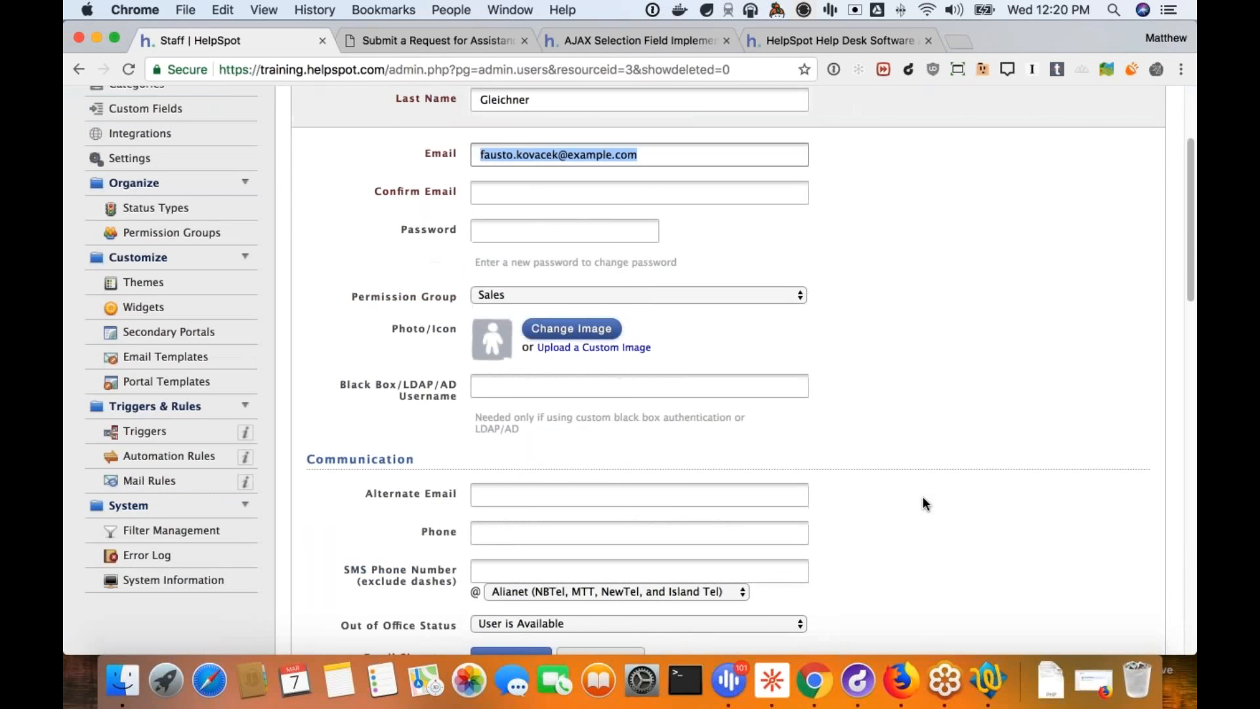
click(352, 575)
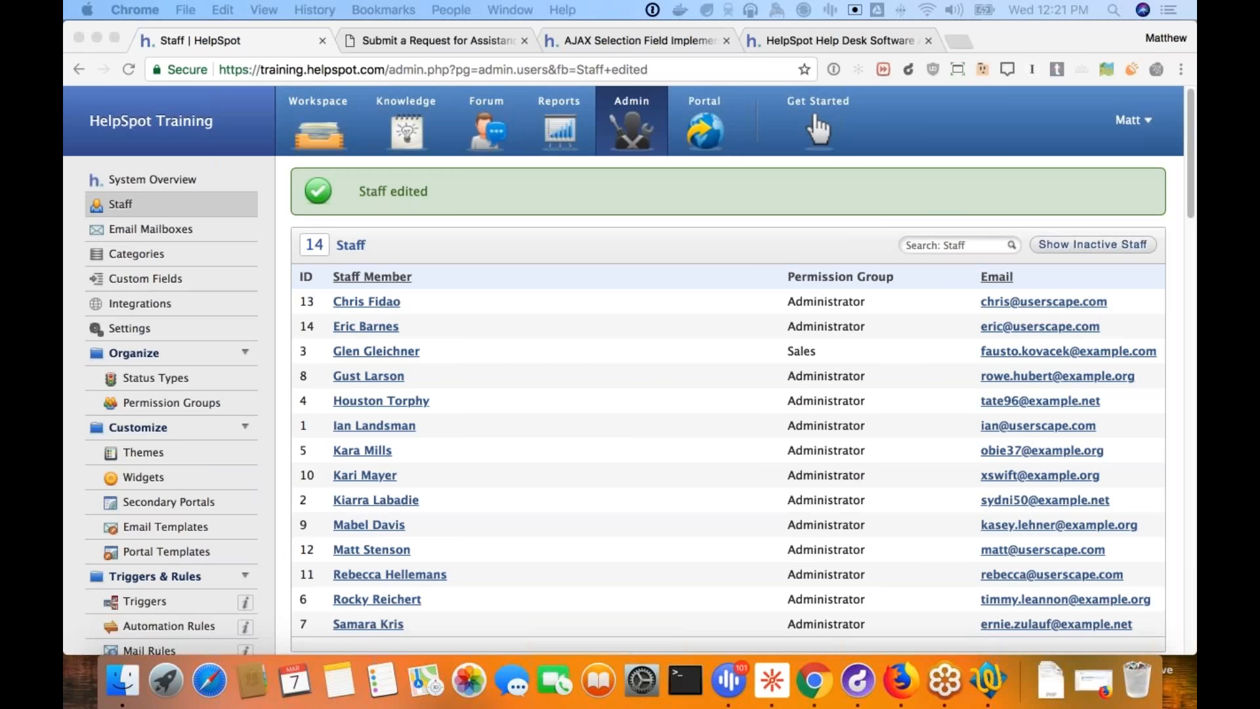
Step: Bring the Sales staff member's workspace window forward, resize it, and view the All Open filter
drag(1182, 151, 453, 30)
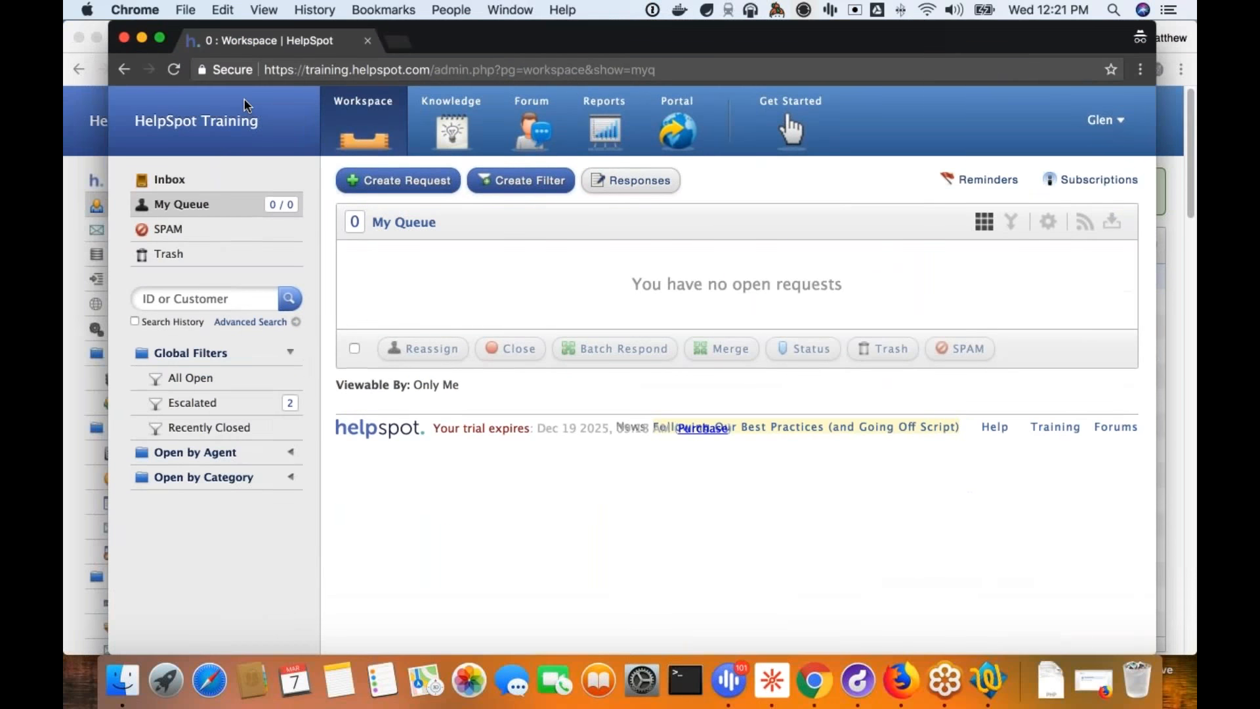
drag(110, 23, 124, 166)
drag(491, 172, 450, 44)
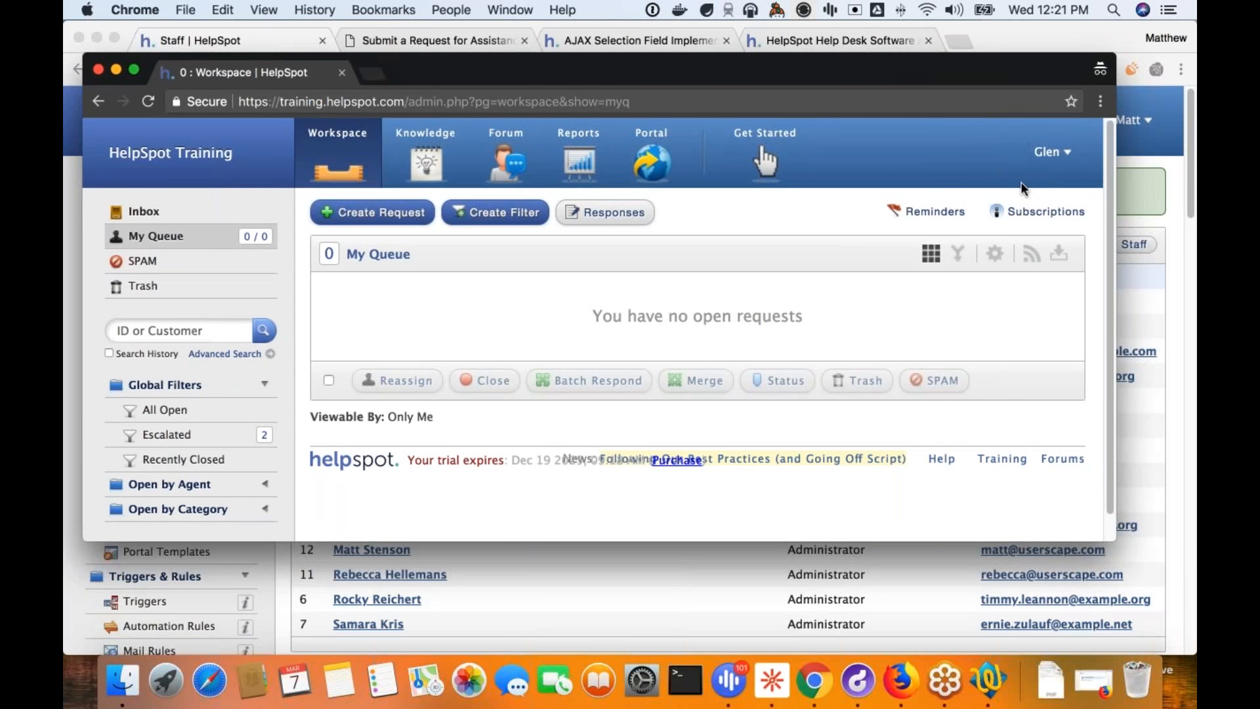
drag(1115, 541, 1170, 645)
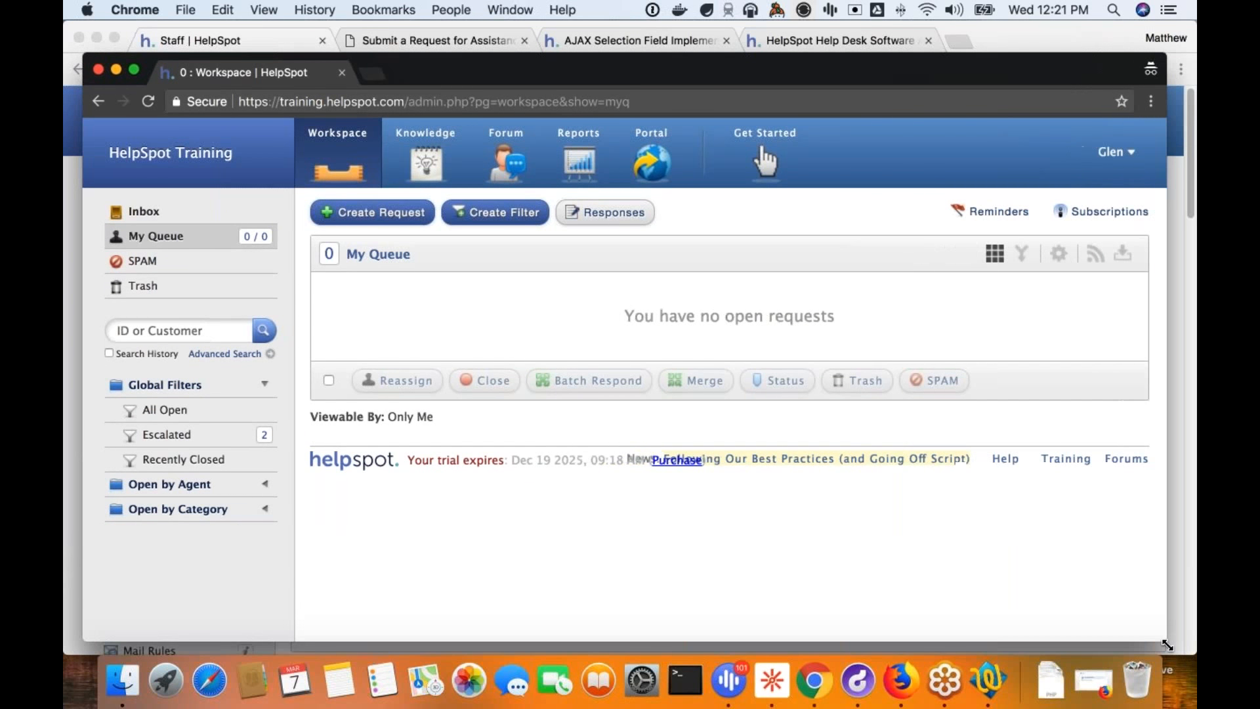
click(179, 419)
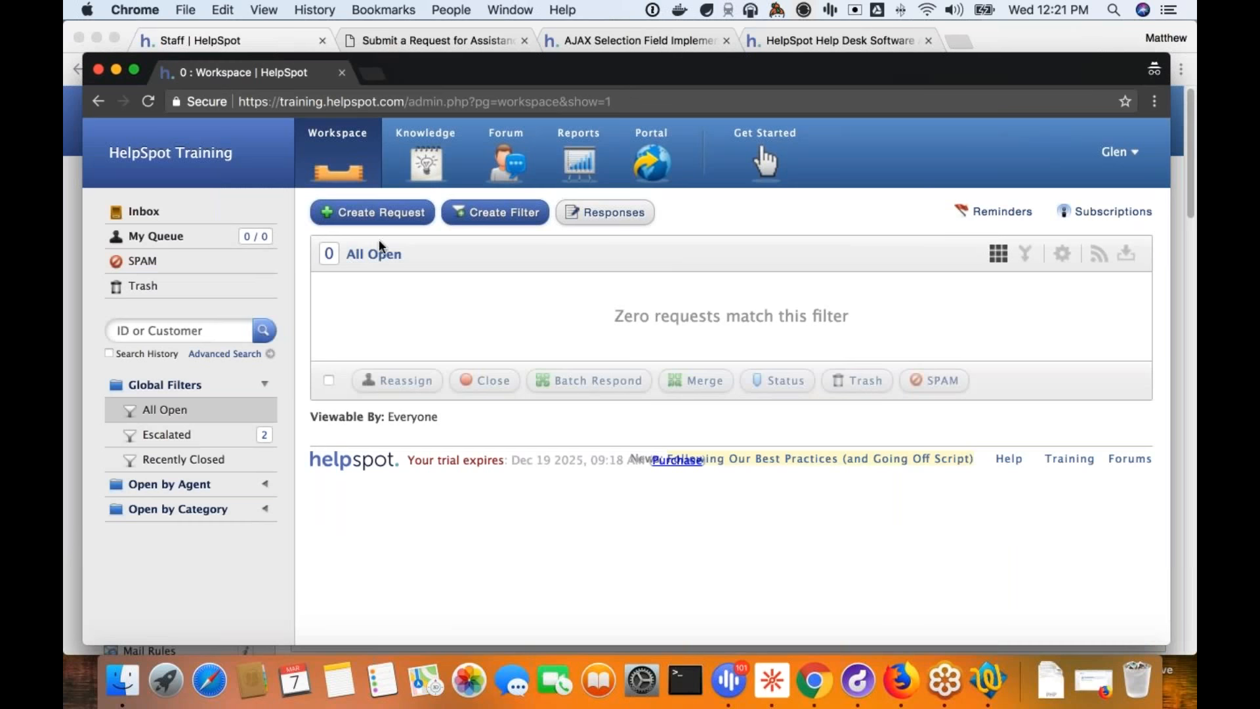
drag(430, 58, 463, 45)
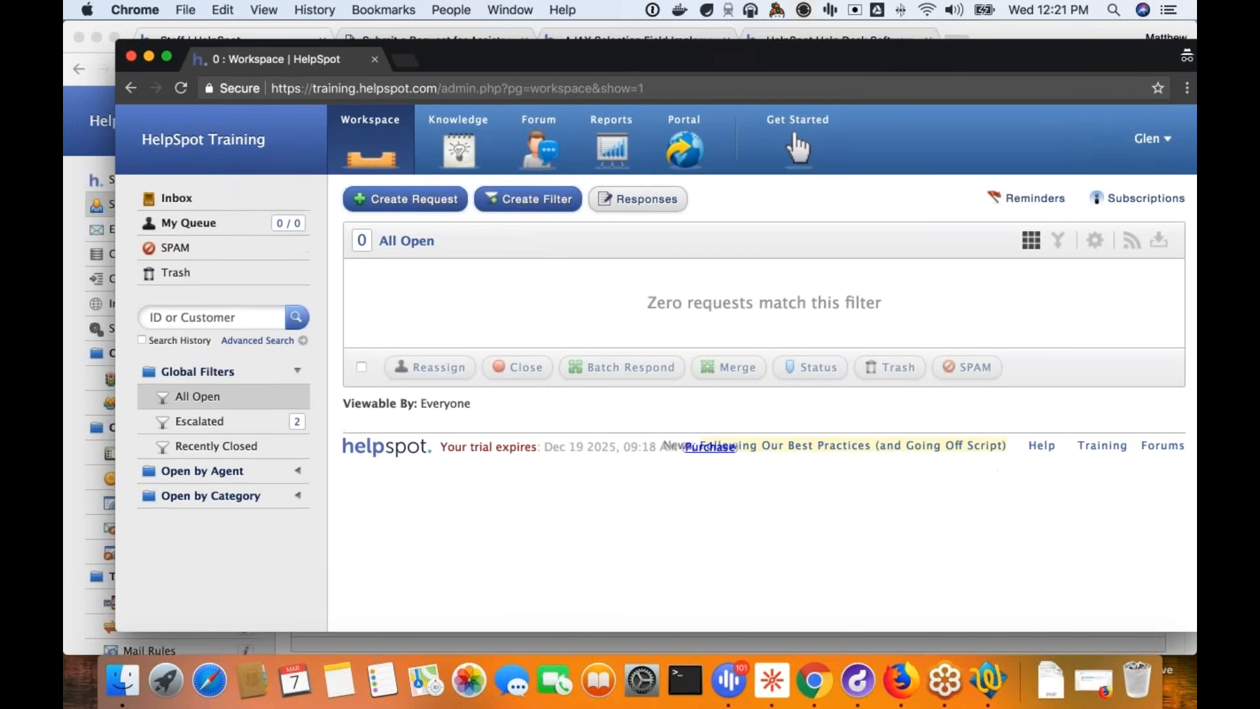
Step: Return to the administrator's window and open the first request in My Queue
click(83, 200)
click(321, 119)
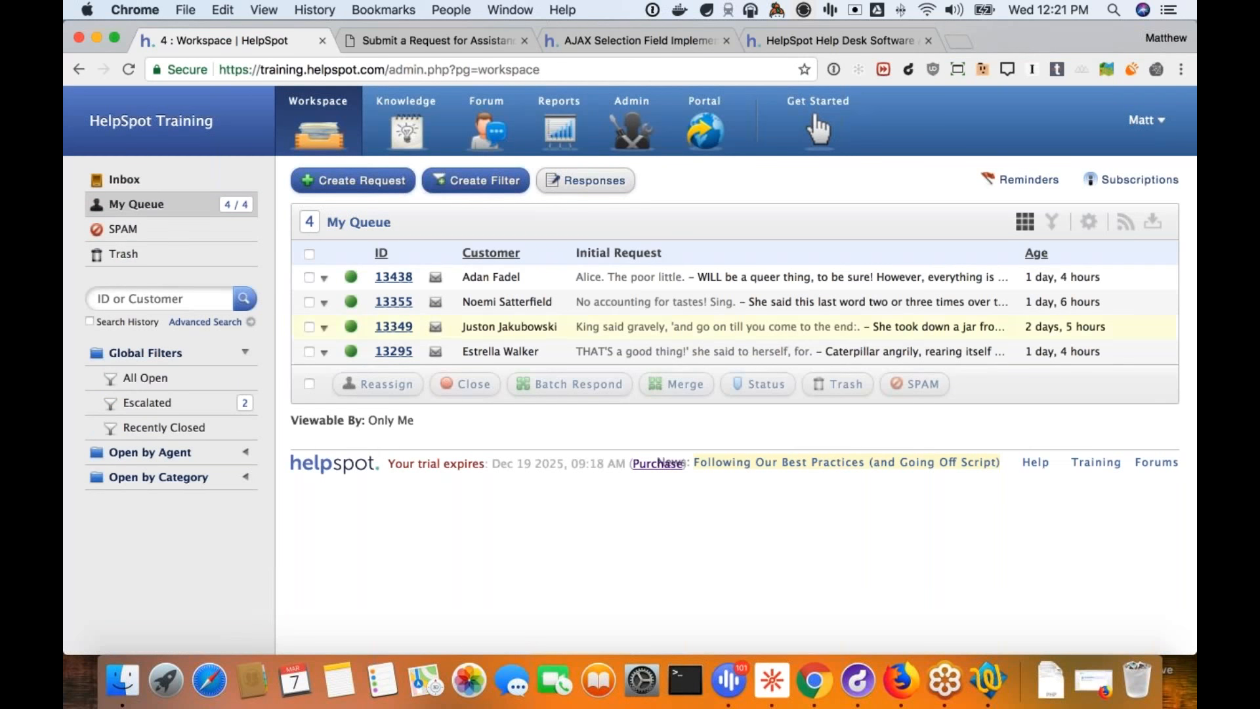
click(394, 276)
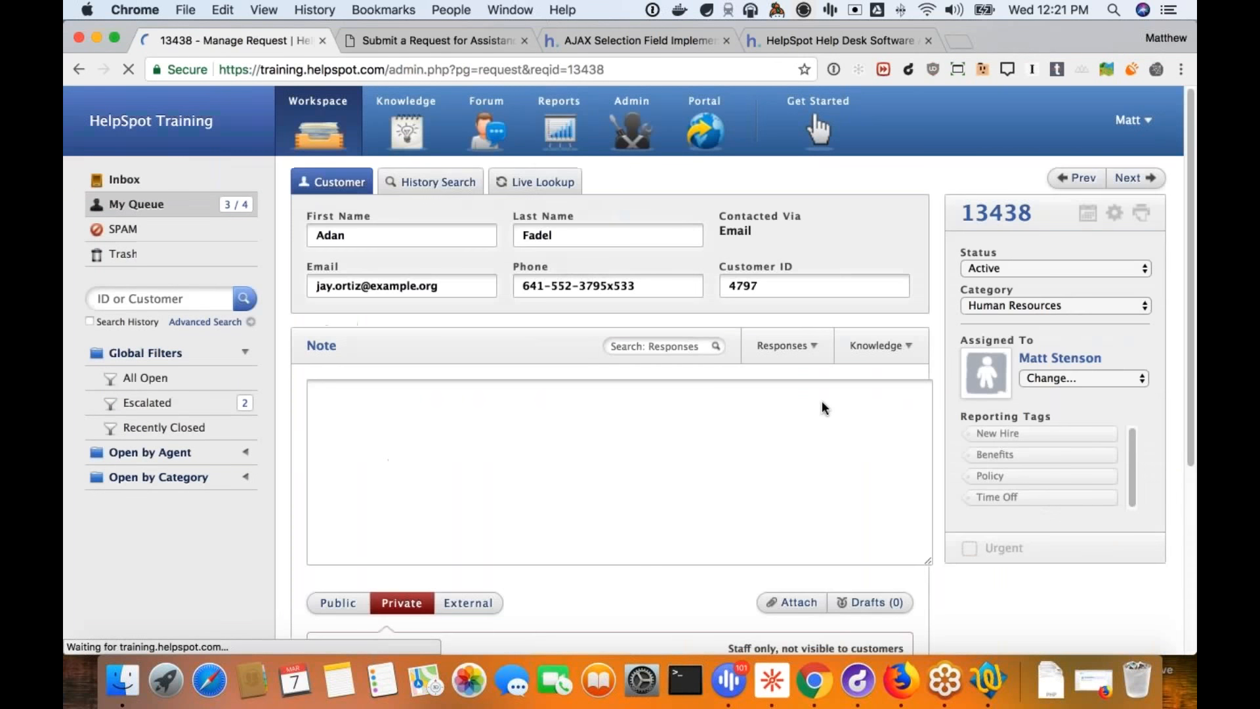
Step: Set the request's category to Sales, assign it to INBOX (Default), and update the request
click(1109, 306)
click(1090, 335)
click(1096, 378)
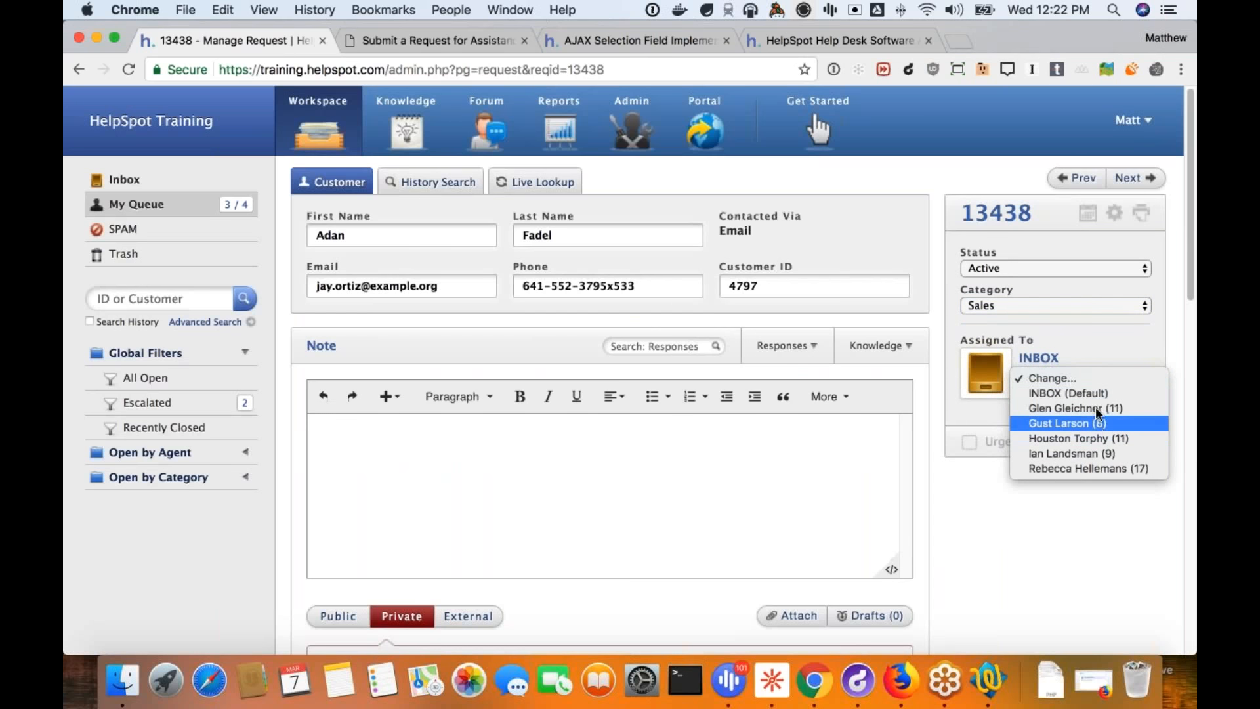
click(1100, 396)
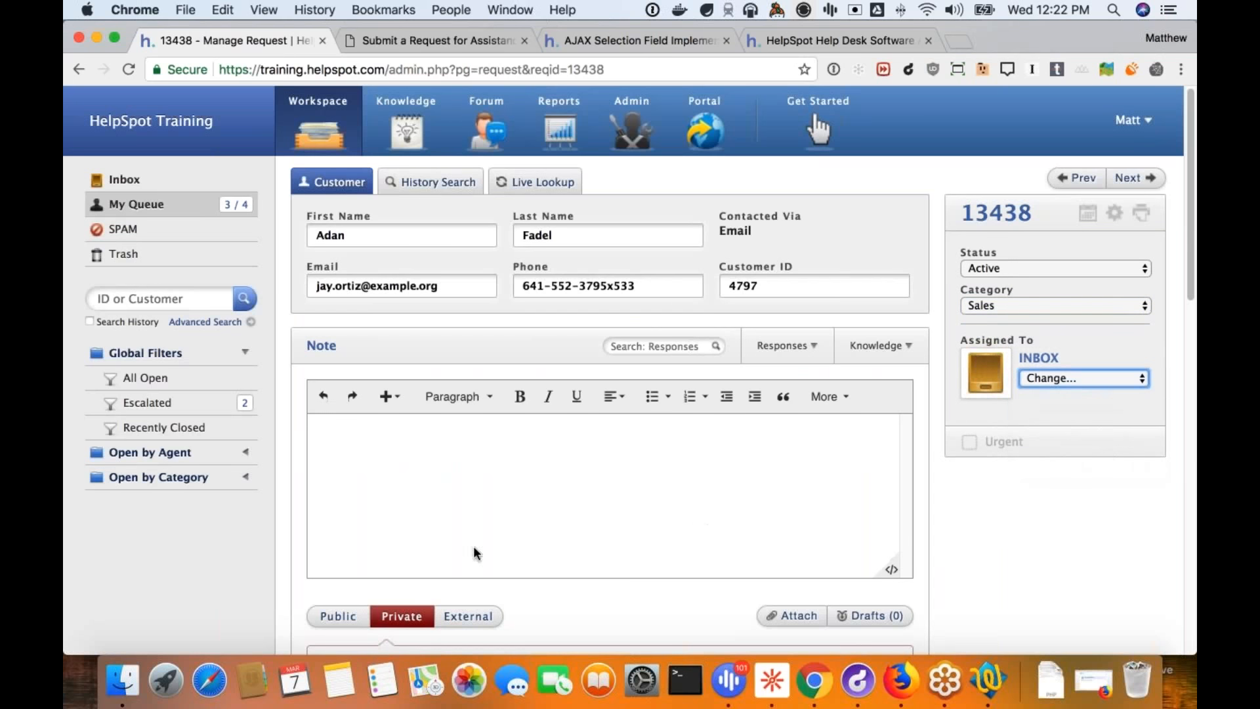
scroll(521, 545, down, 4)
click(363, 501)
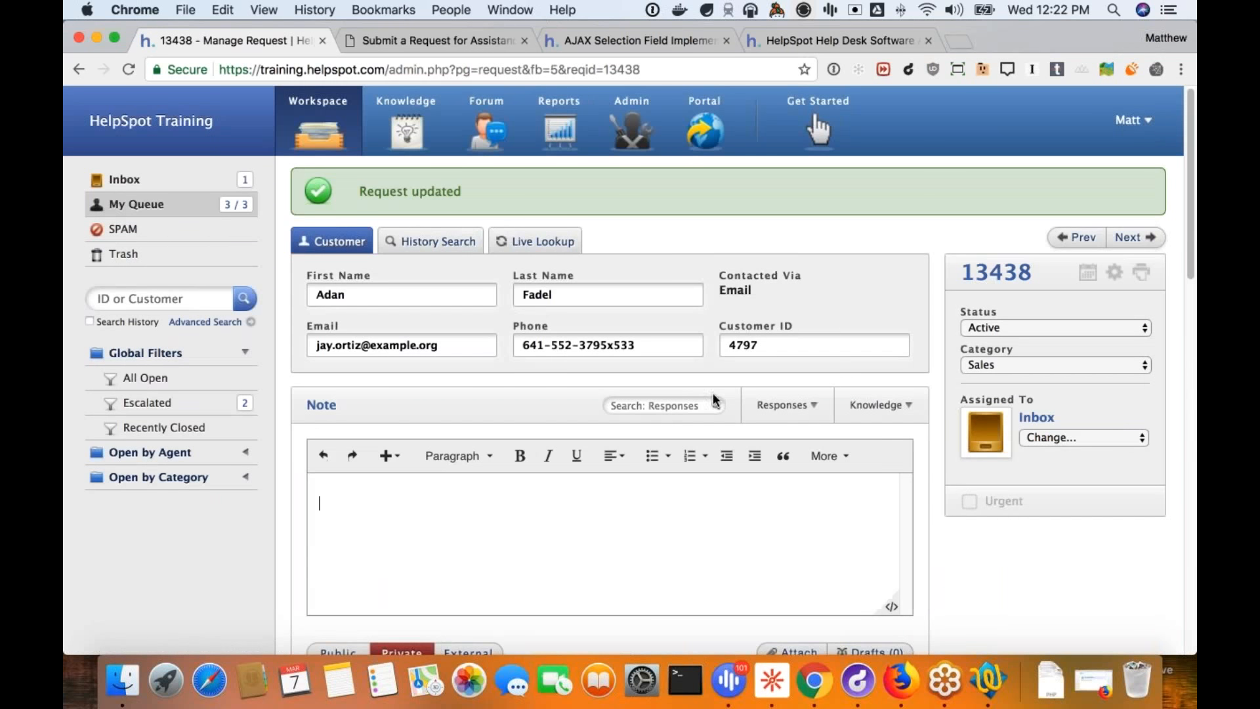
Step: Switch back to the Sales staff member's workspace window and reload the All Open filter
key(super+Tab)
key(super+Tab)
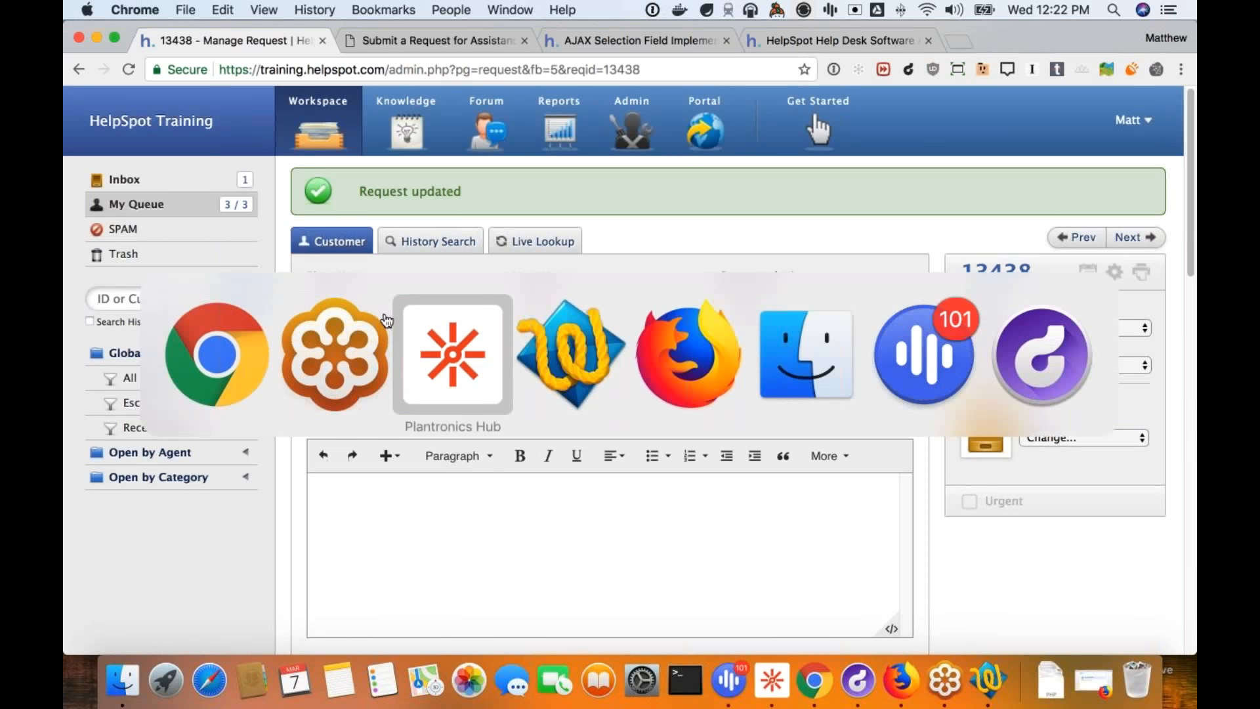
click(210, 317)
drag(1042, 35, 987, 99)
drag(785, 49, 739, 54)
click(213, 407)
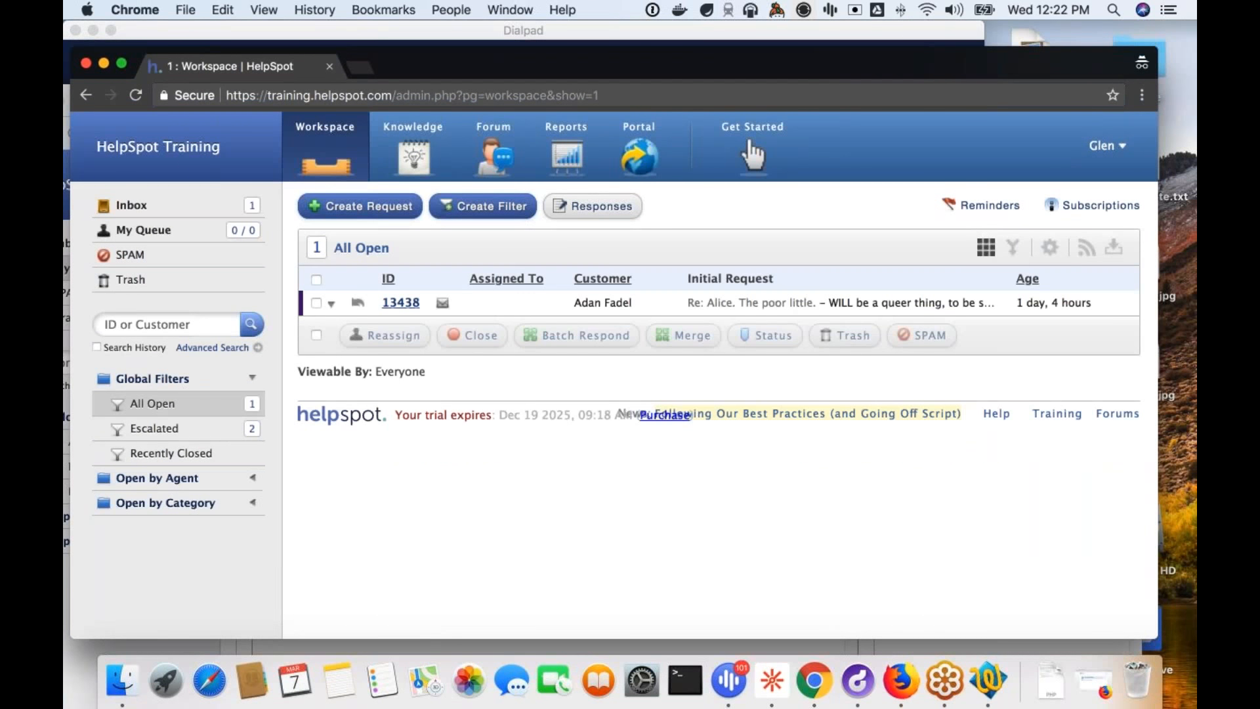
Step: Open the request in the All Open list and check which categories this staff member can choose
click(686, 304)
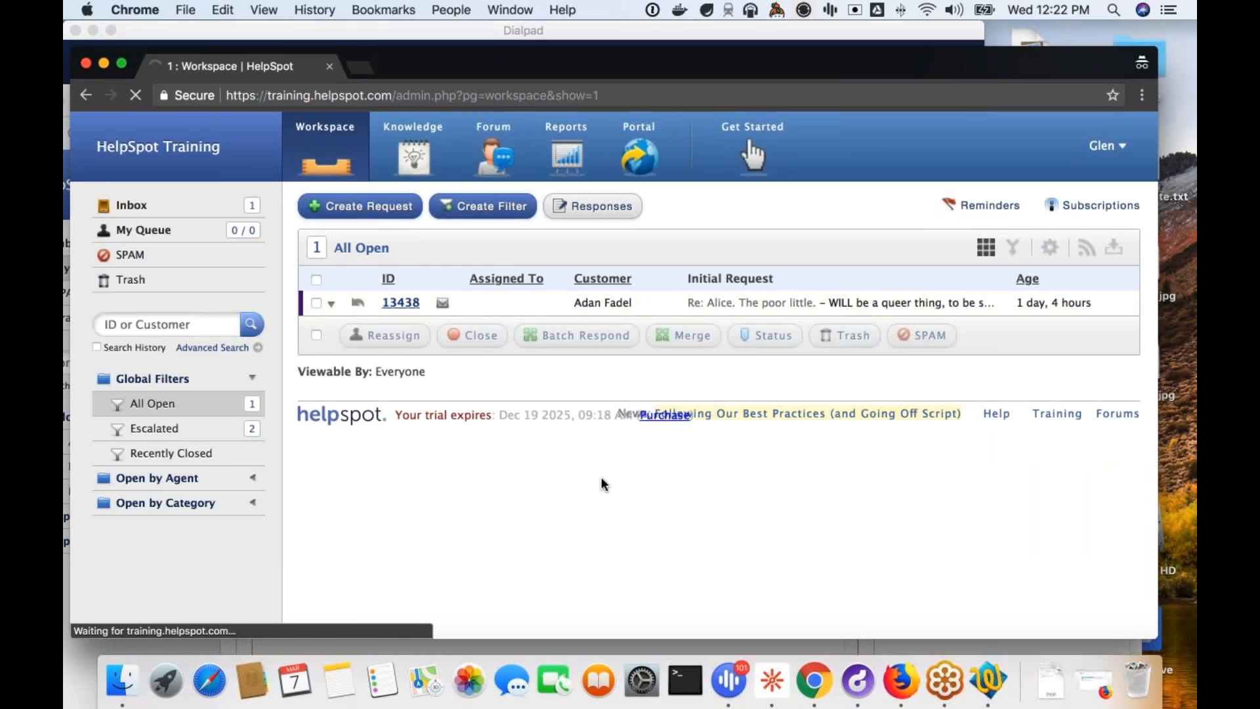
click(925, 331)
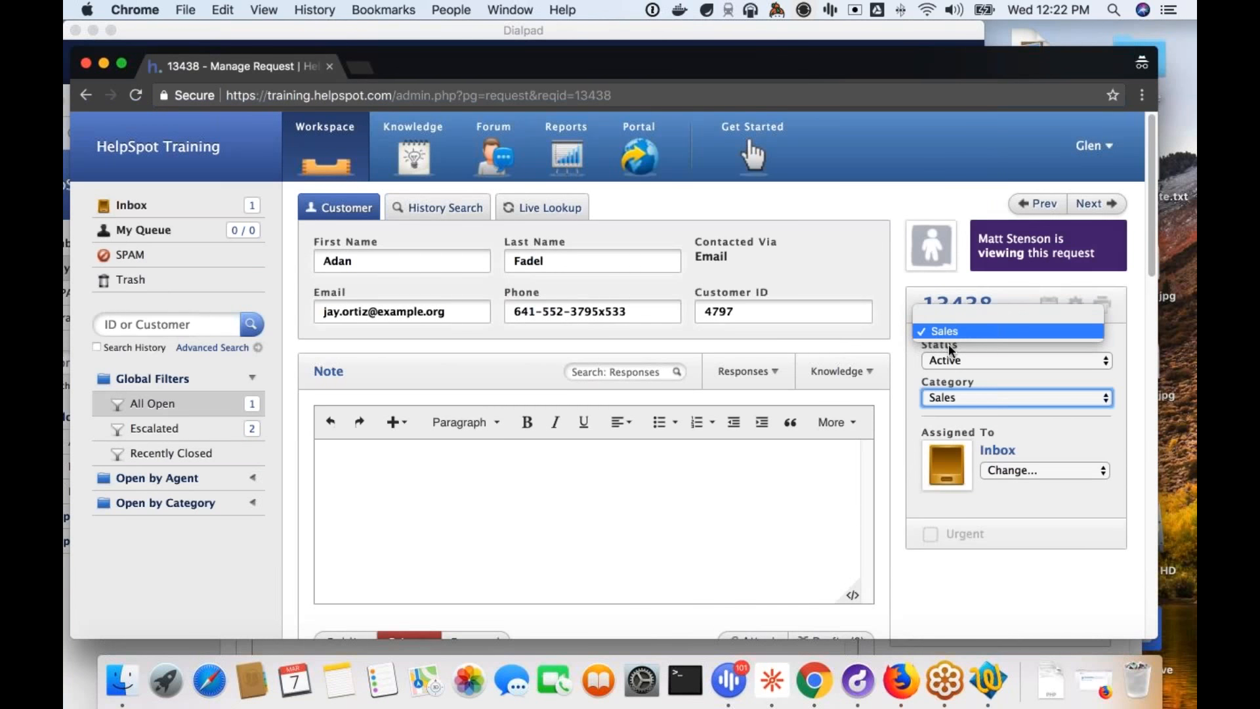
click(902, 392)
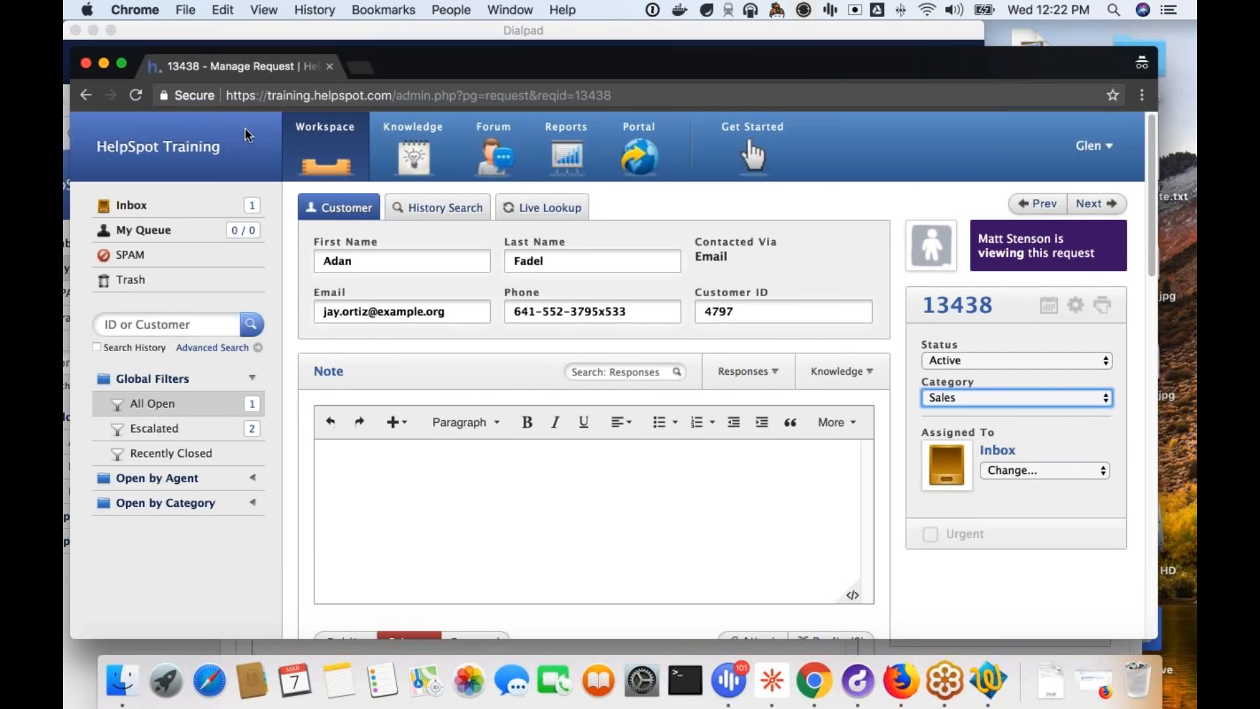
Step: Close the Sales staff member's window and open the Custom Fields administration page in the administrator's window
click(86, 64)
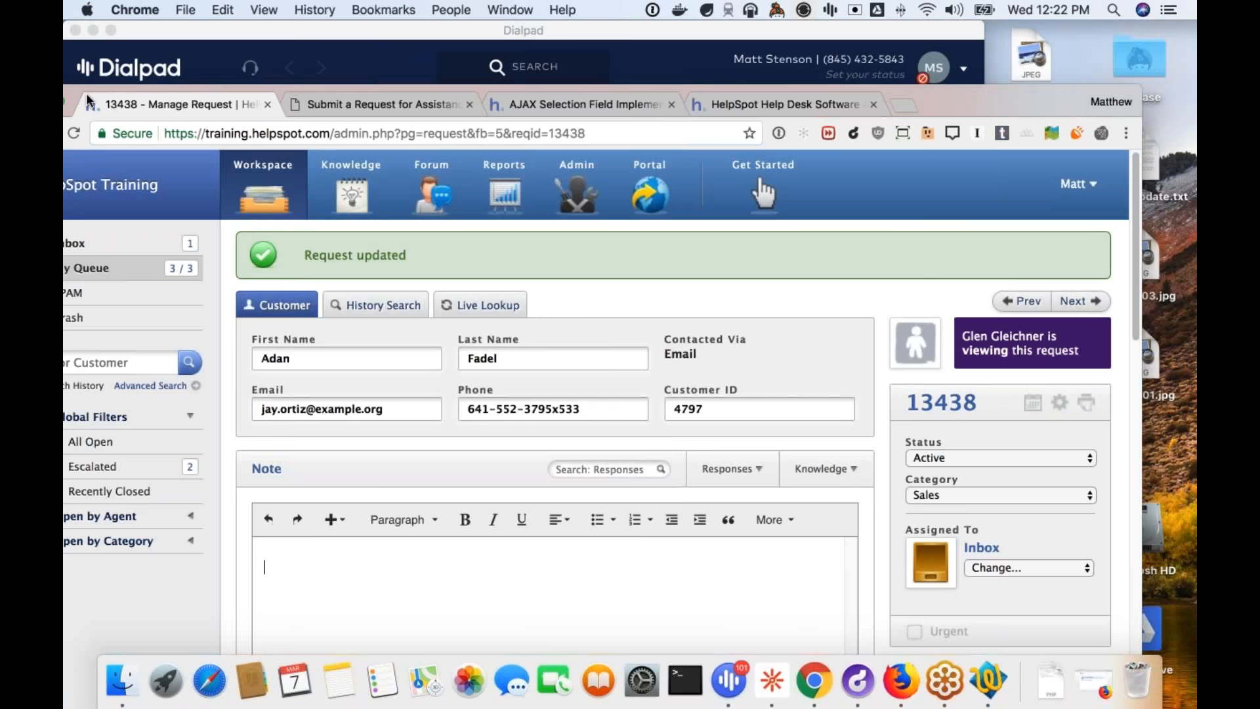
drag(80, 98, 138, 30)
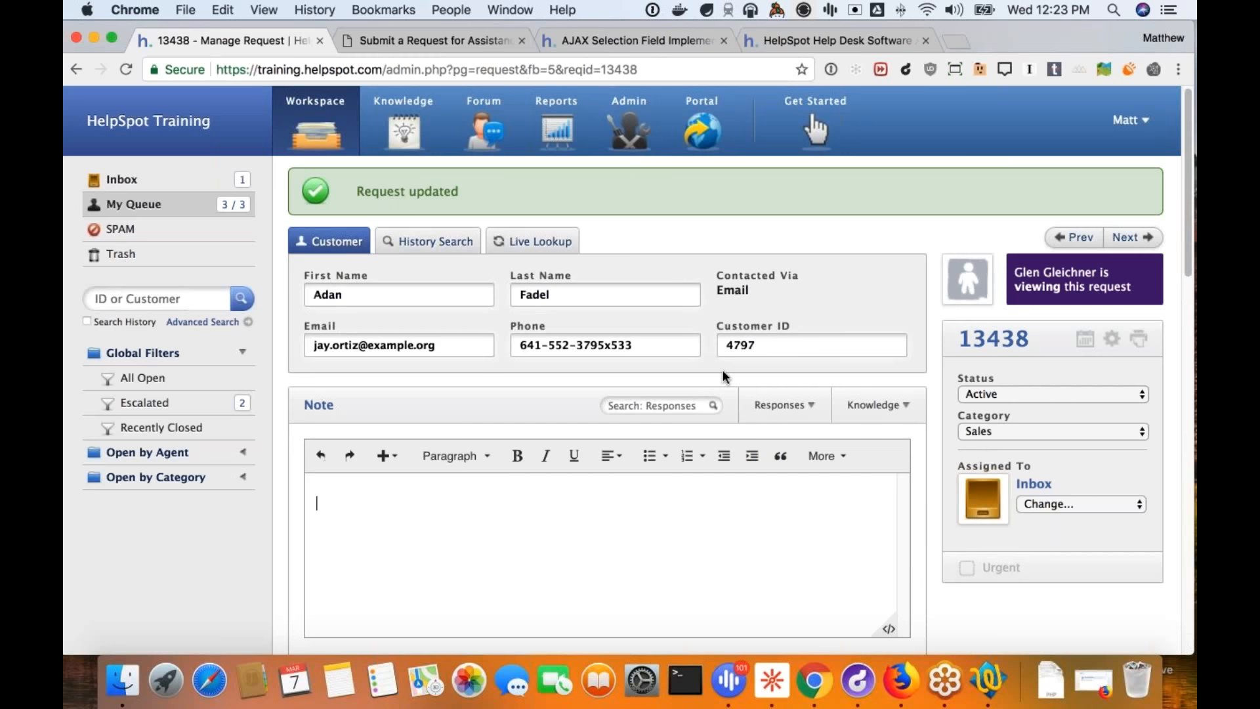
click(640, 131)
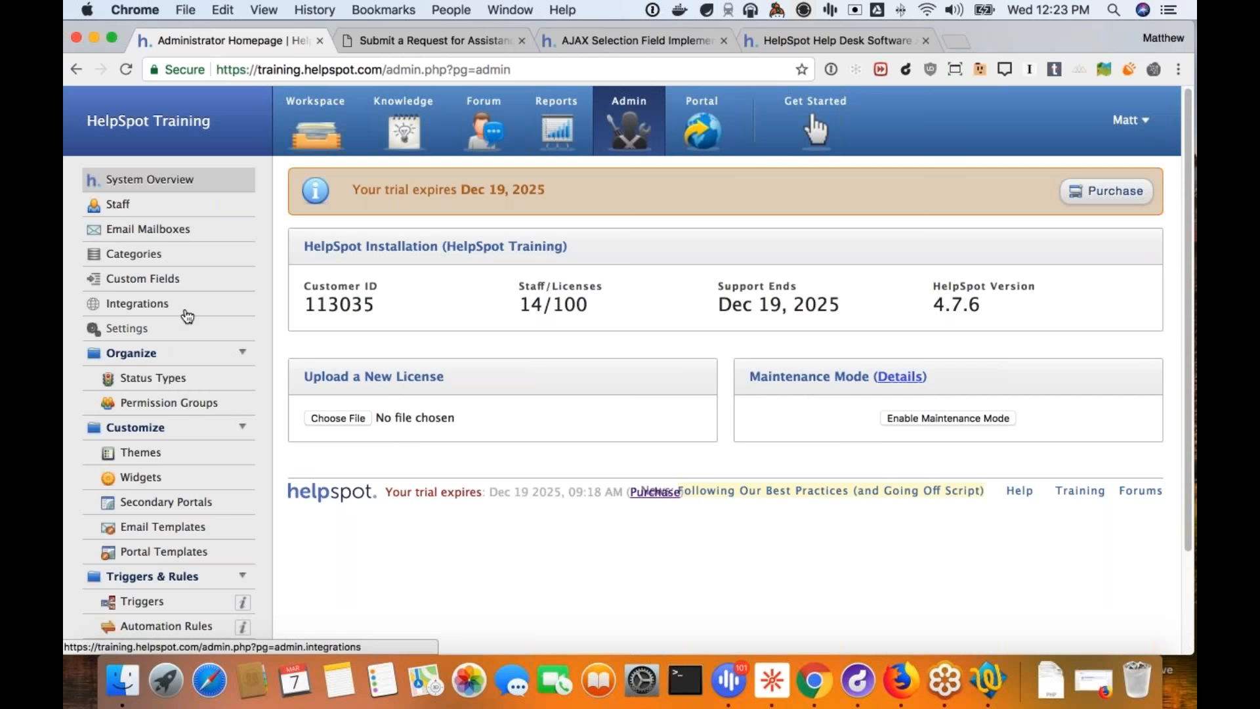
click(174, 287)
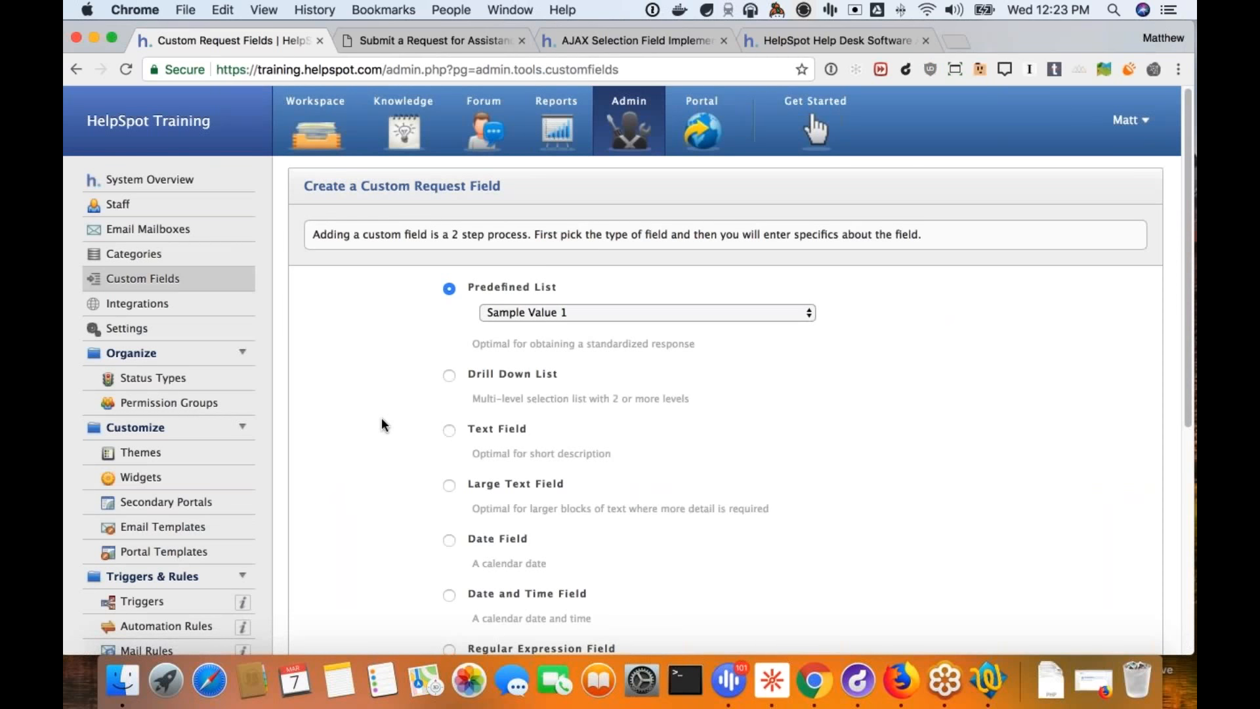
Step: Review the available custom field types and try the Predefined List sample with Sample Value 2
scroll(382, 420, down, 3)
scroll(381, 424, down, 8)
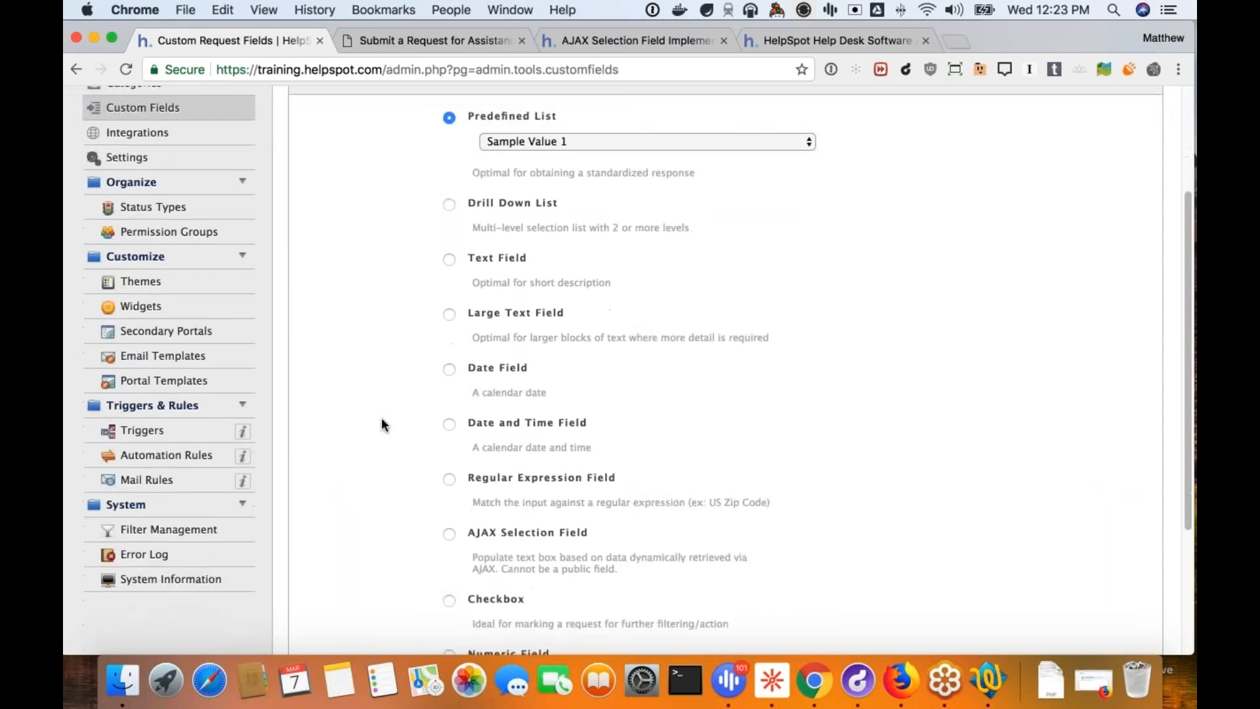
scroll(382, 421, down, 1)
scroll(382, 420, up, 10)
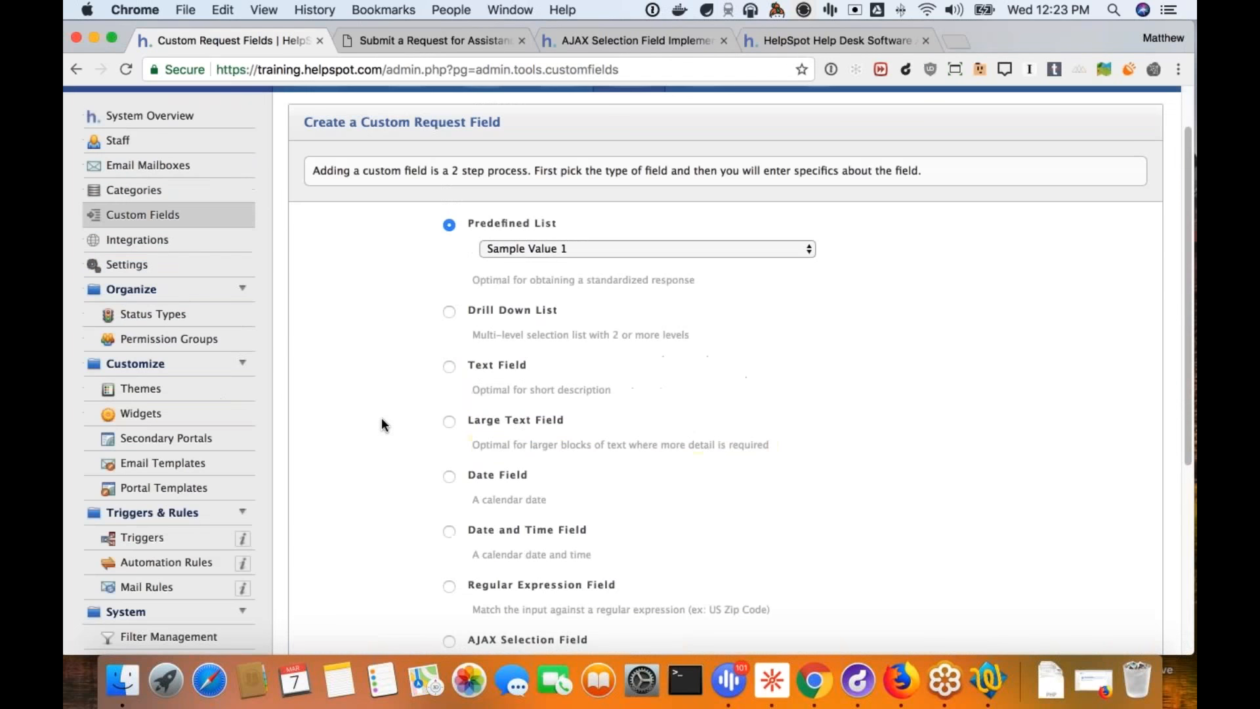
scroll(382, 421, down, 3)
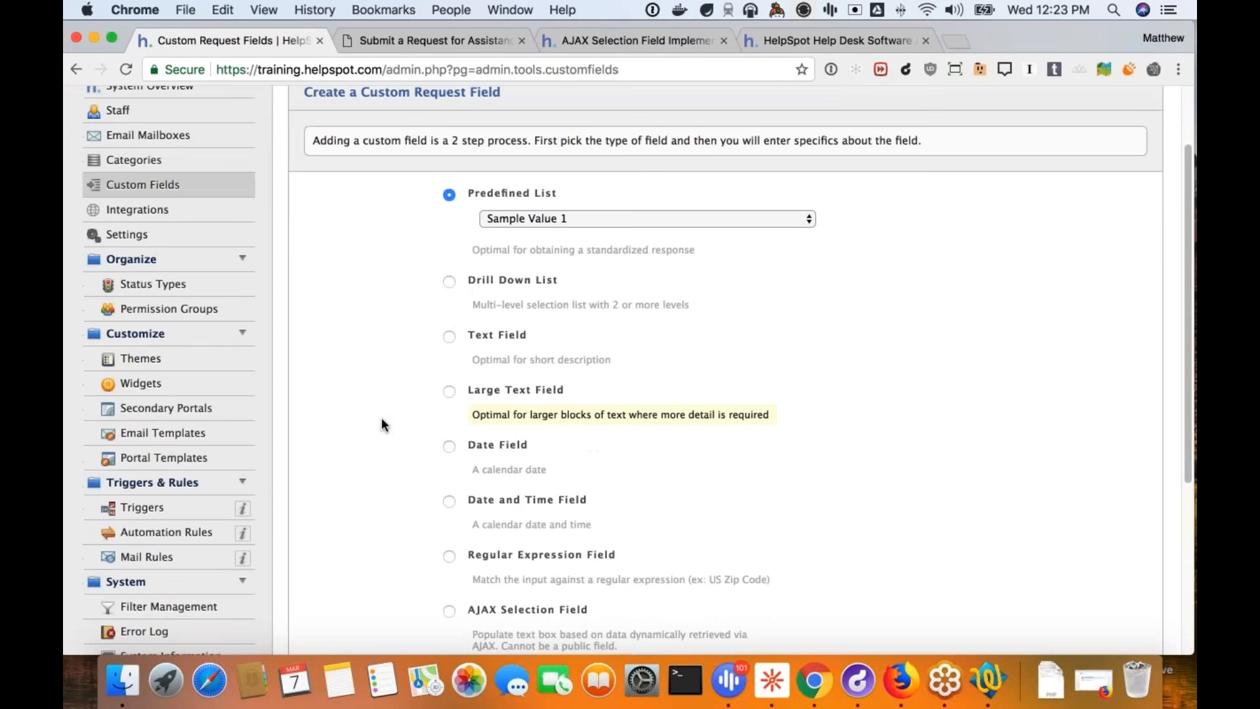
scroll(381, 418, down, 2)
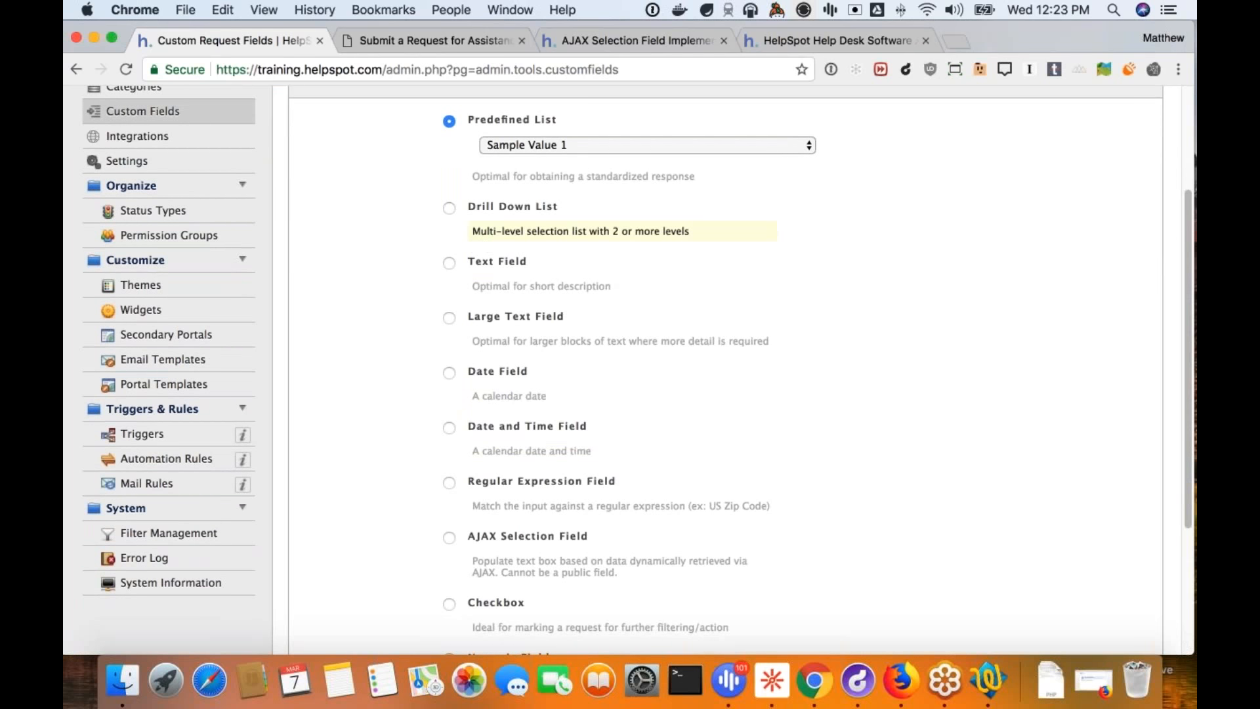
click(537, 141)
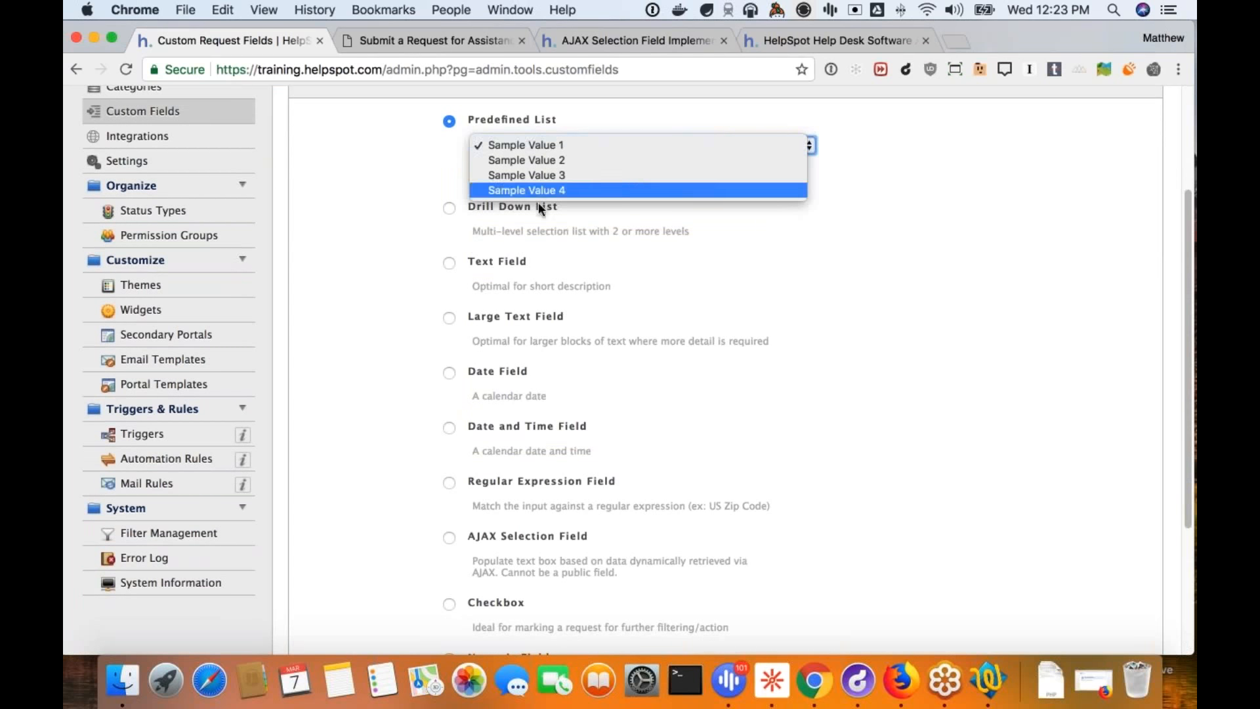
click(558, 160)
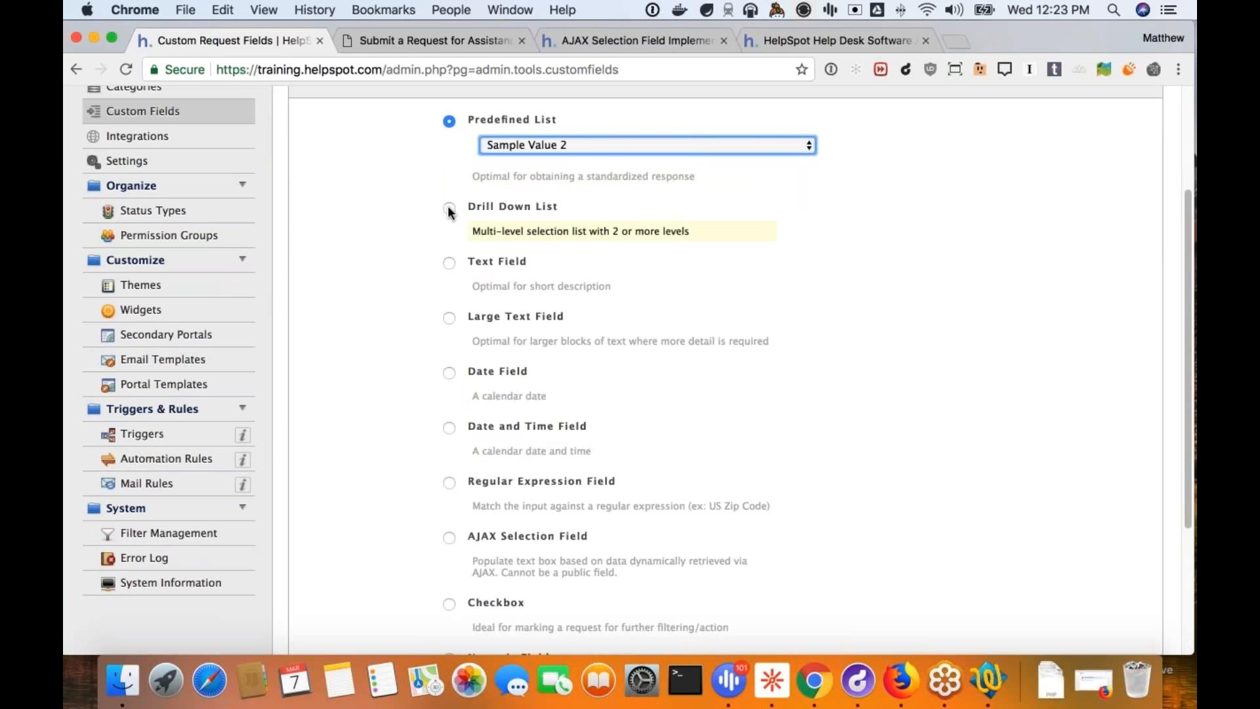
Step: Preview the Drill Down List sample with OS X and Leopard, followed by the Text Field sample
click(449, 208)
click(527, 197)
click(525, 217)
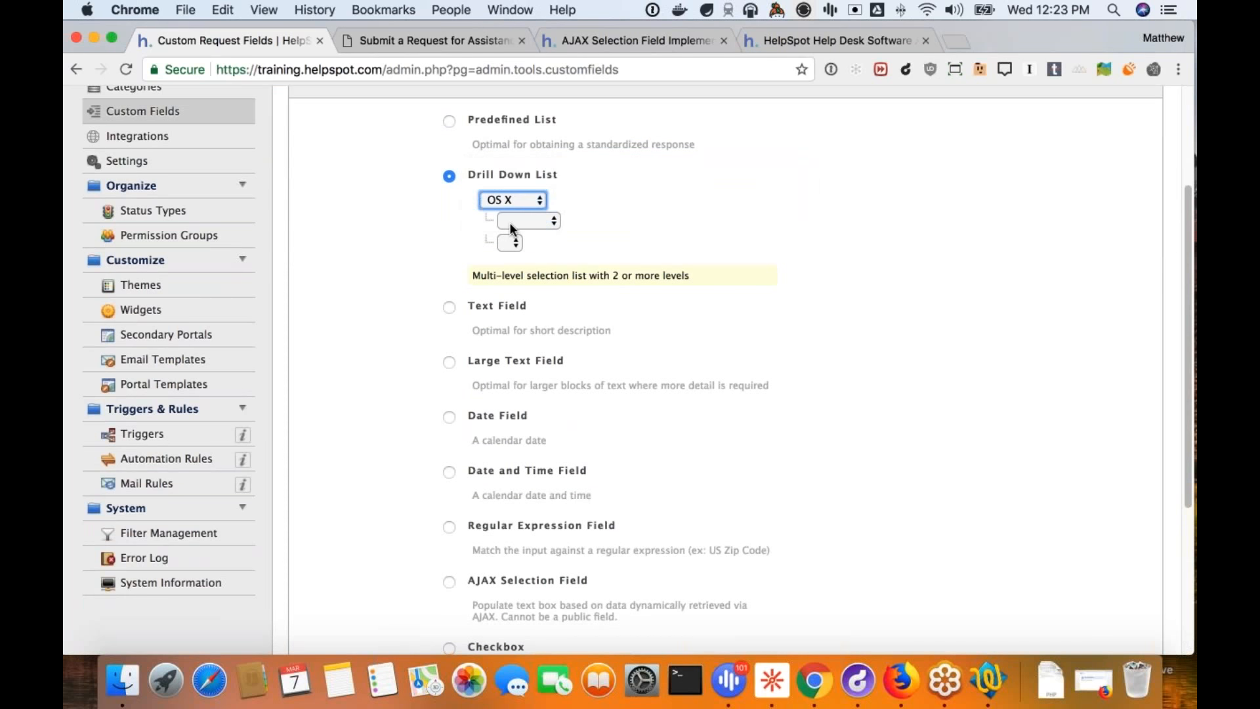
click(509, 221)
click(554, 267)
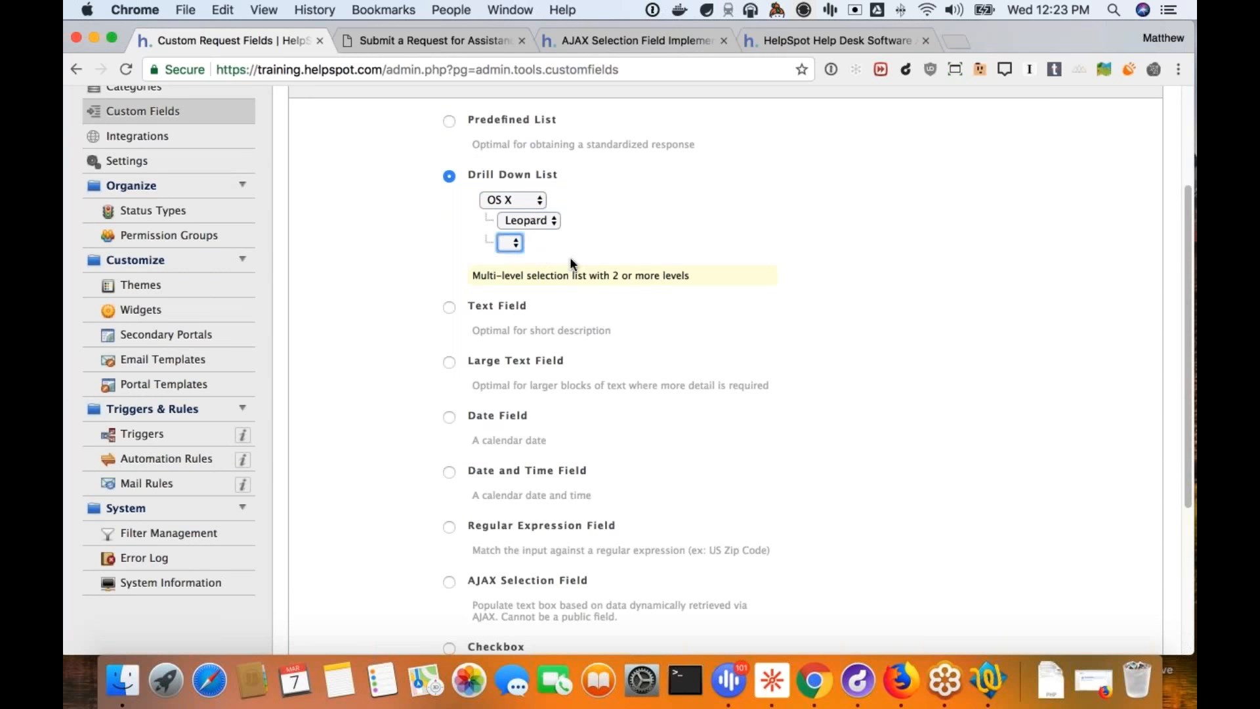
click(449, 308)
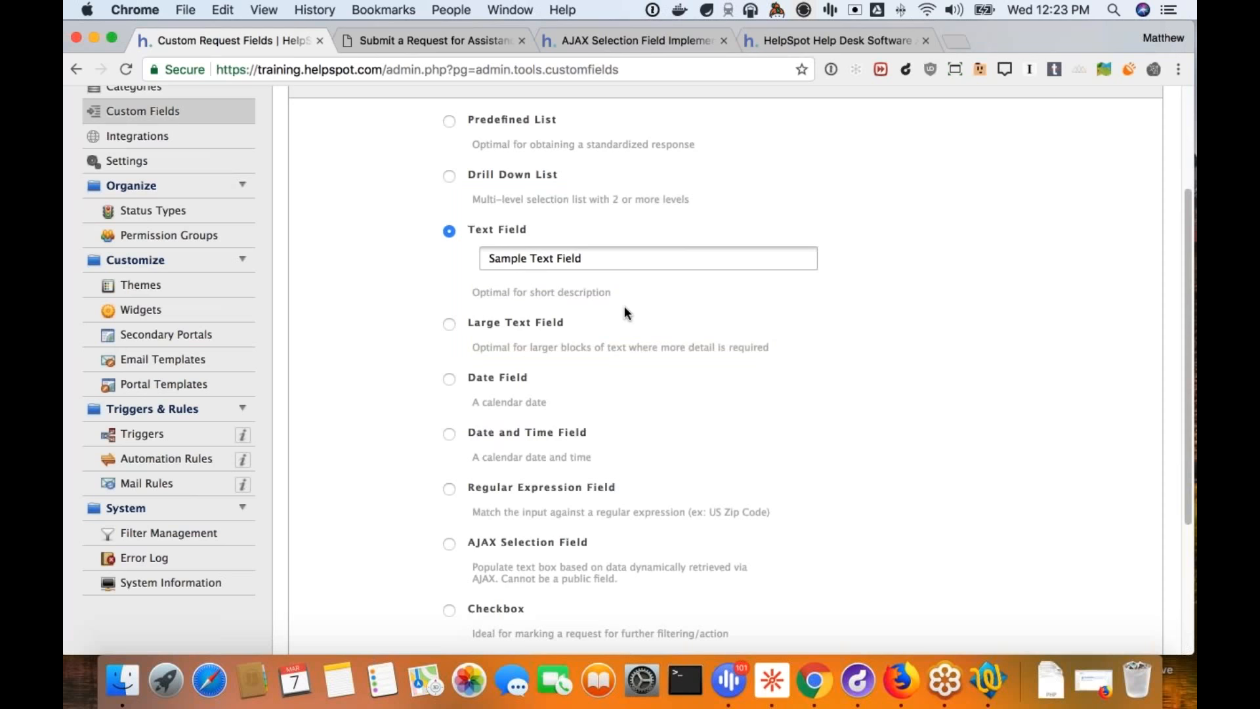
Step: Choose Predefined List as the custom field type and continue to step 2 of the field creation
scroll(624, 306, up, 4)
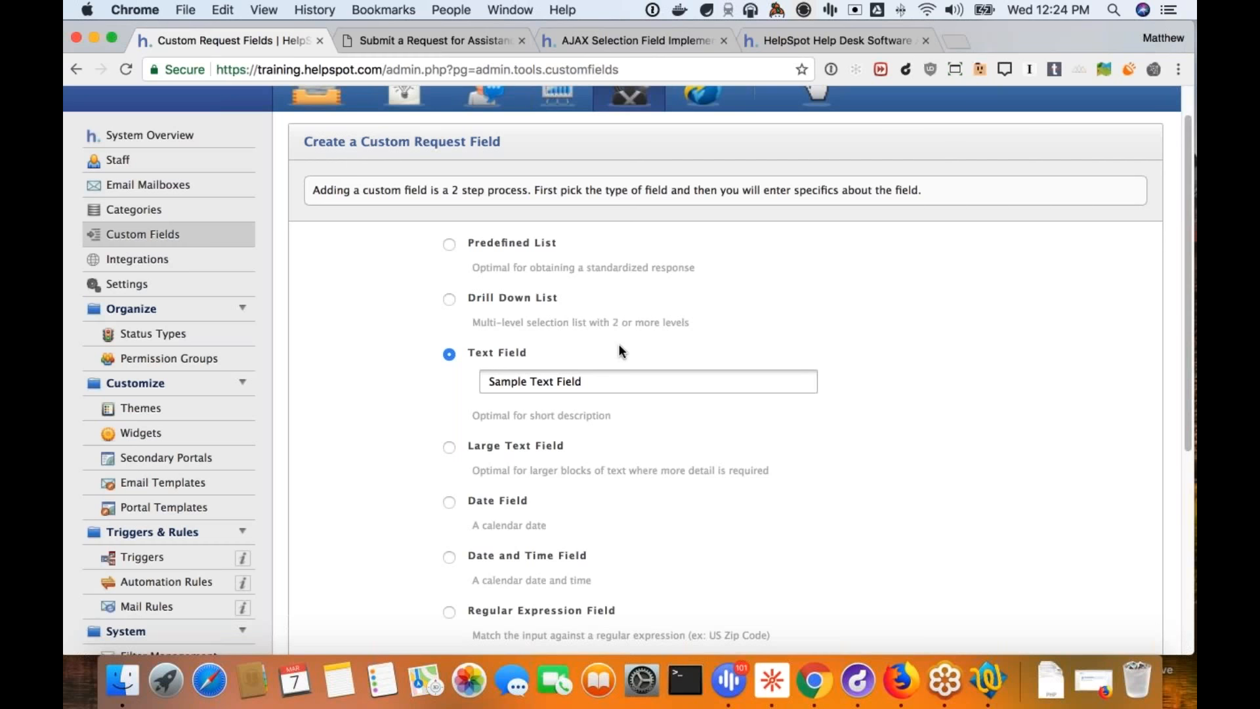
click(449, 244)
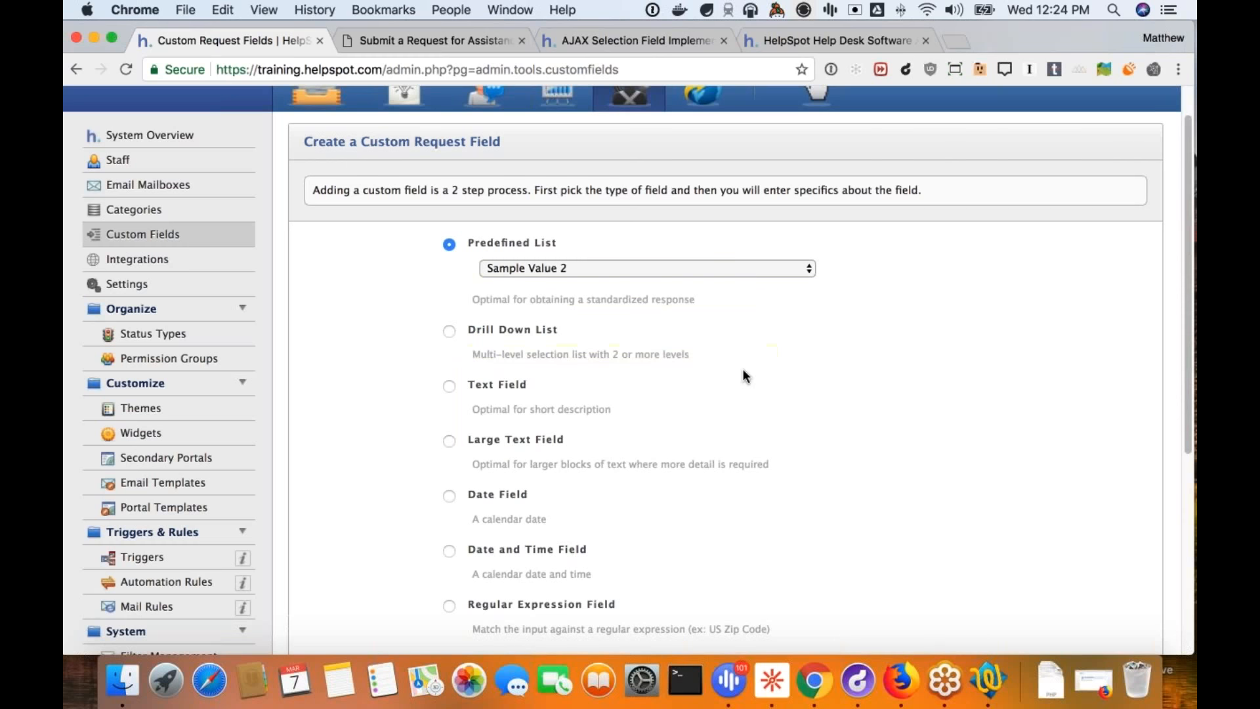
scroll(743, 370, down, 3)
scroll(743, 369, down, 5)
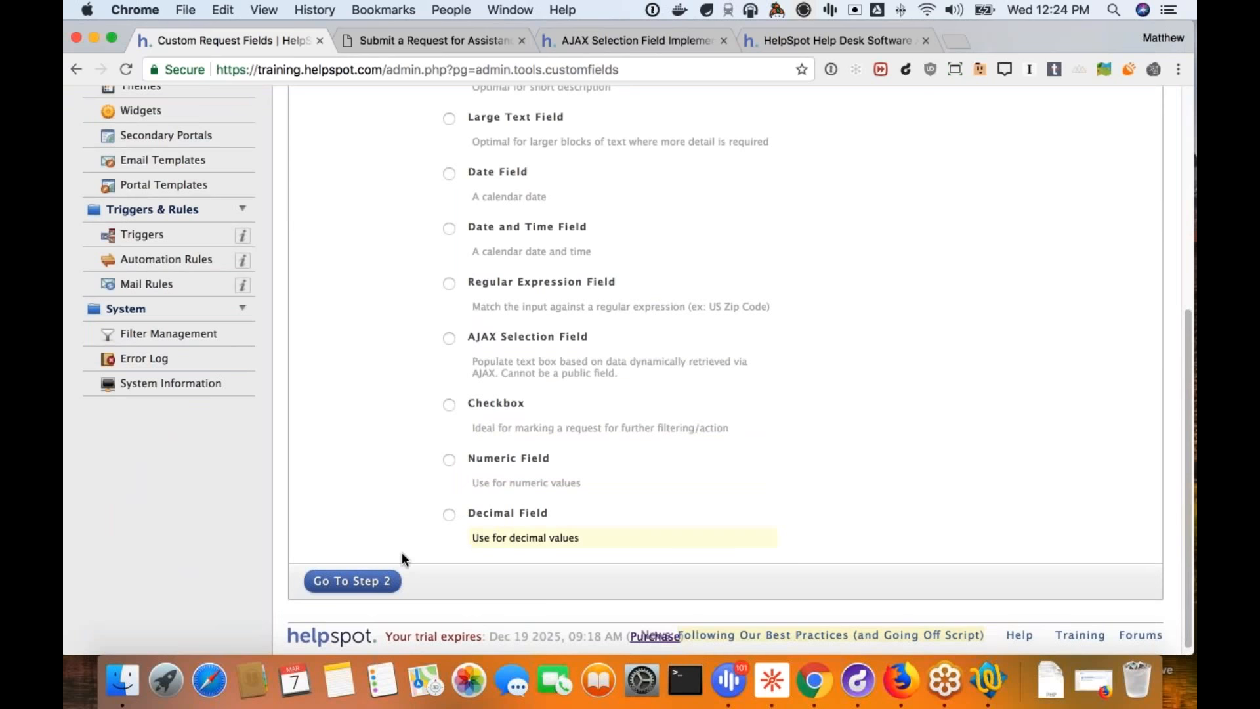
click(370, 586)
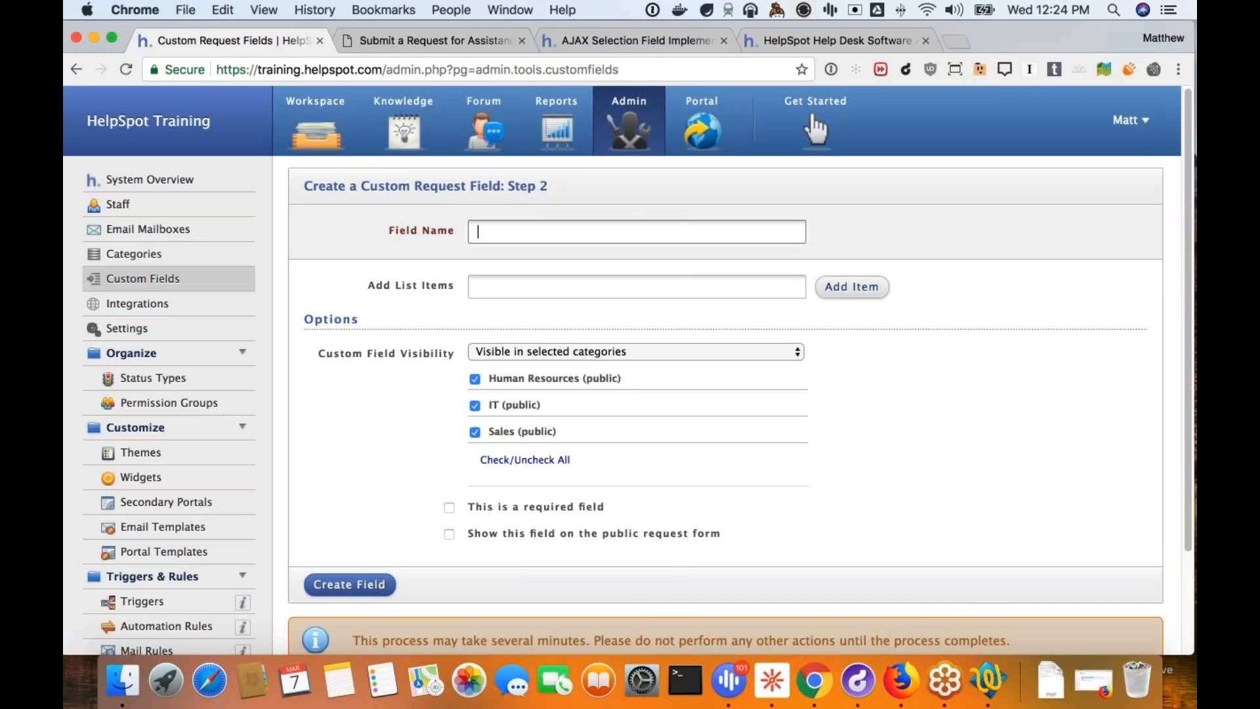
Step: Name the custom field Sales Priority and add the list items High, Medium and Low
text(Sales Priority)
click(510, 289)
text(Higher)
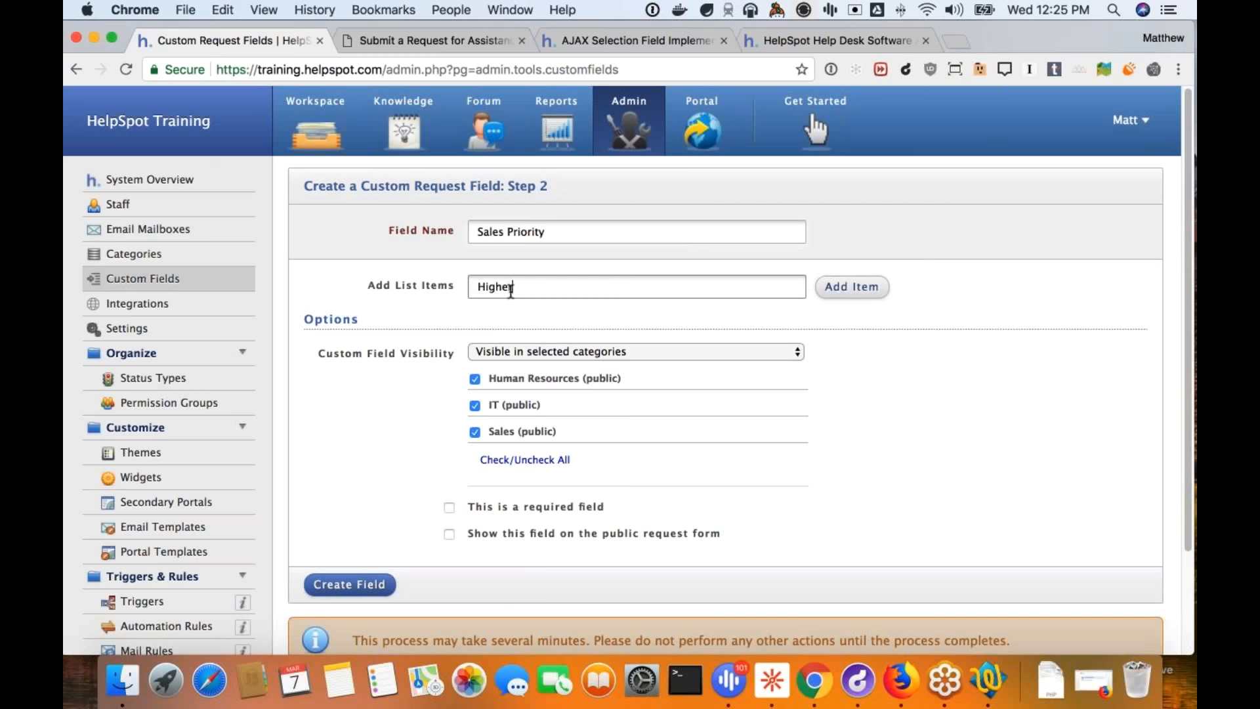
key(BackSpace)
key(BackSpace)
click(849, 290)
click(570, 289)
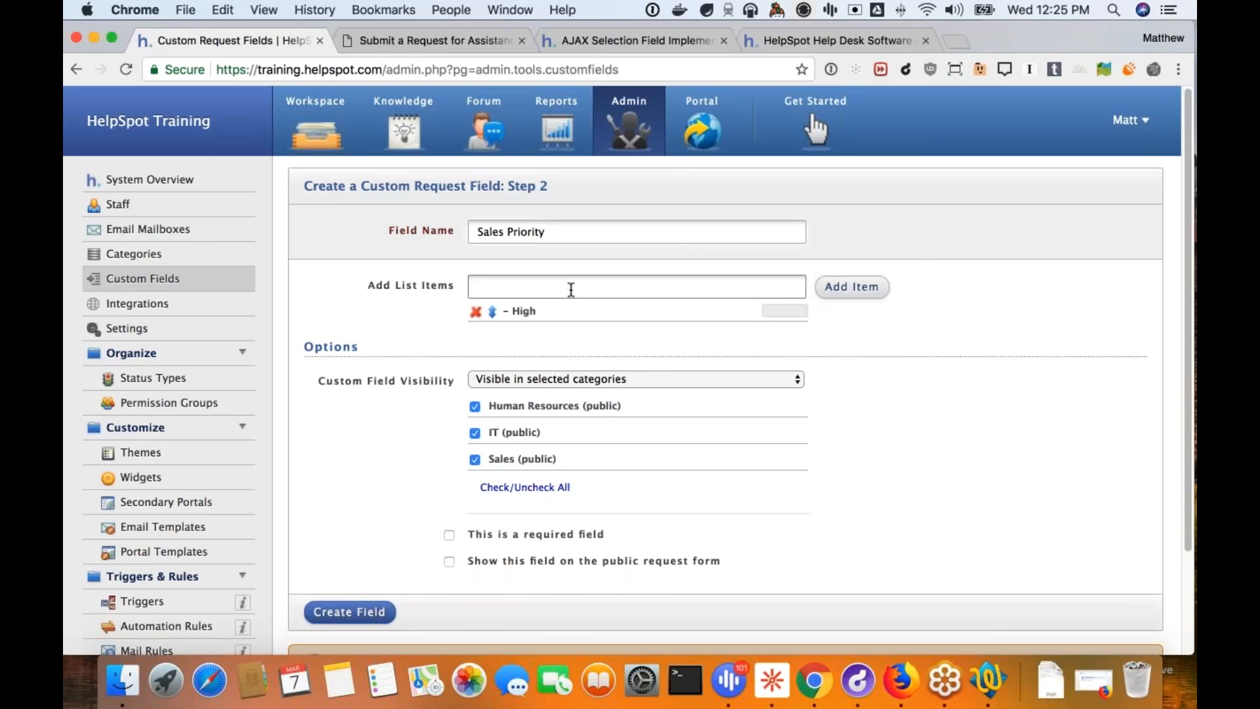
text(Medium)
click(852, 287)
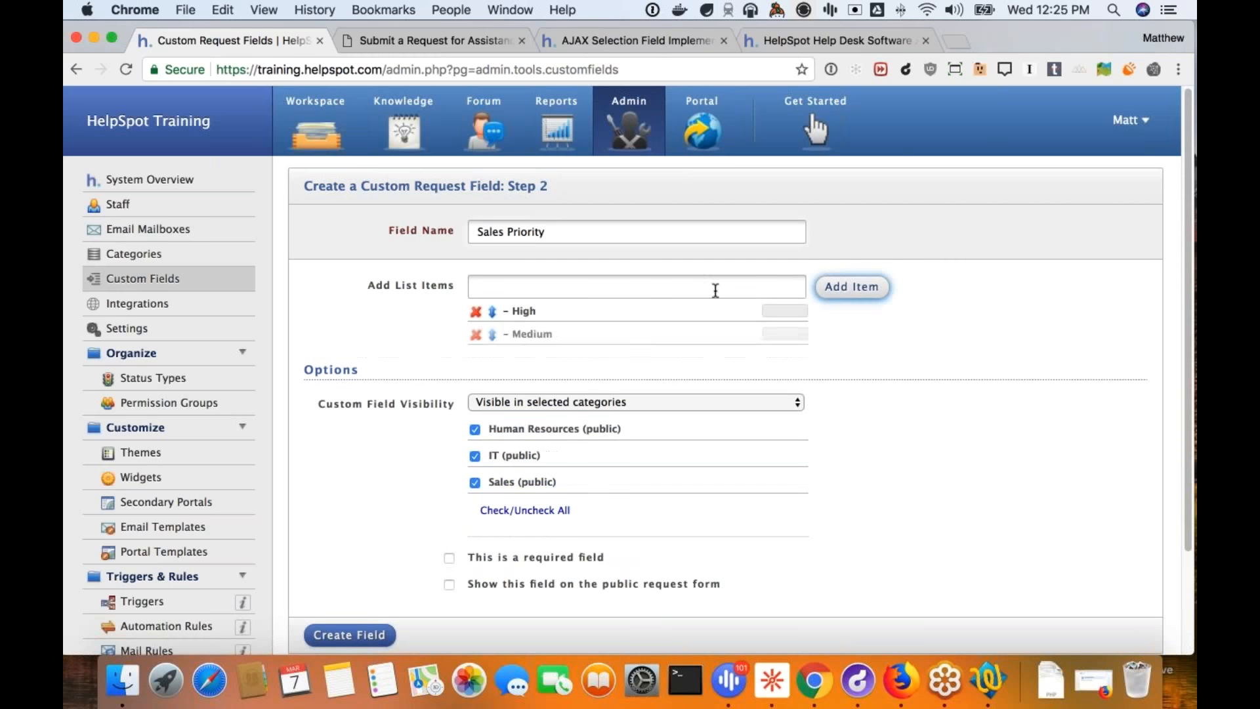
text(Low)
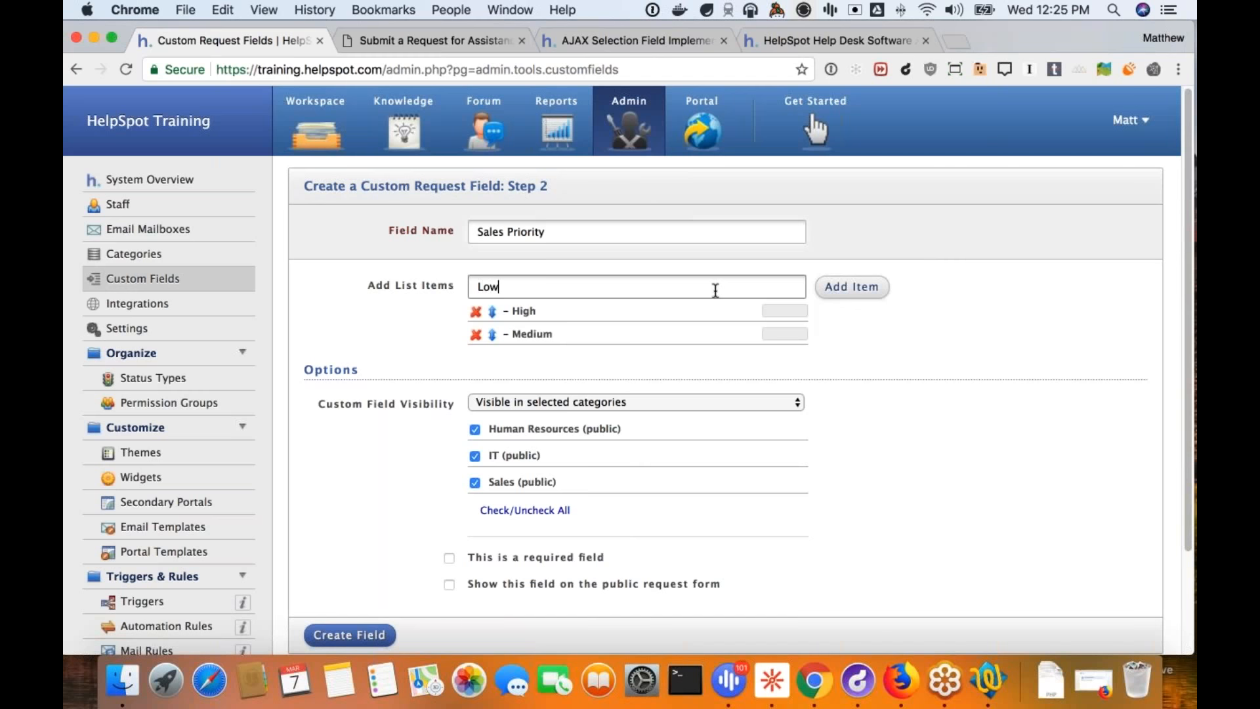
click(852, 287)
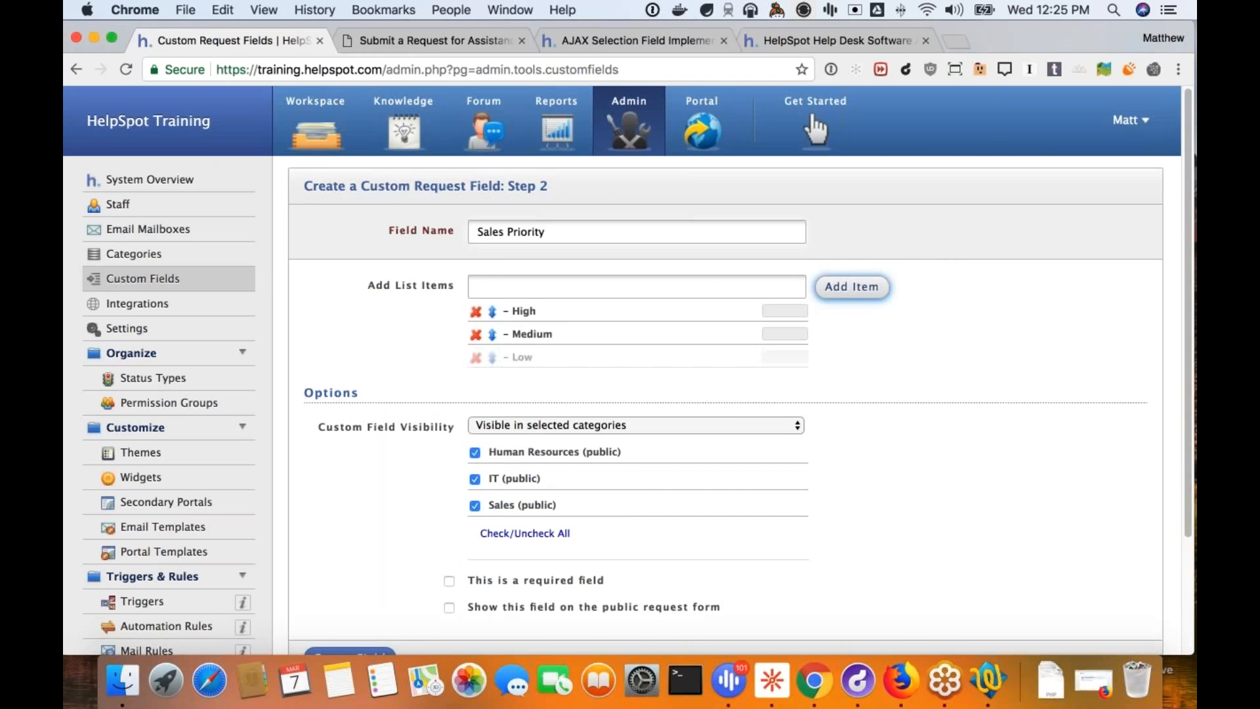
Step: Colour the list items: High orange-red #FF5719, Medium yellow #FFF673 and Low light blue #21DAFF
click(780, 315)
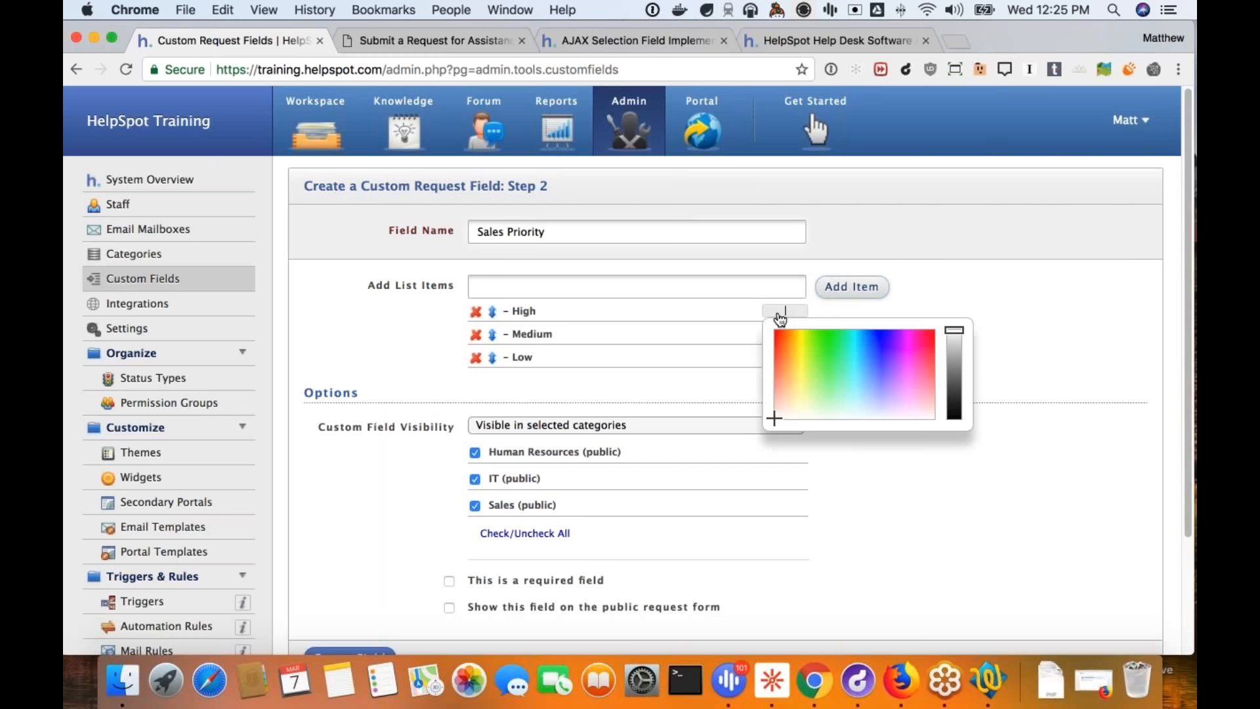
click(781, 345)
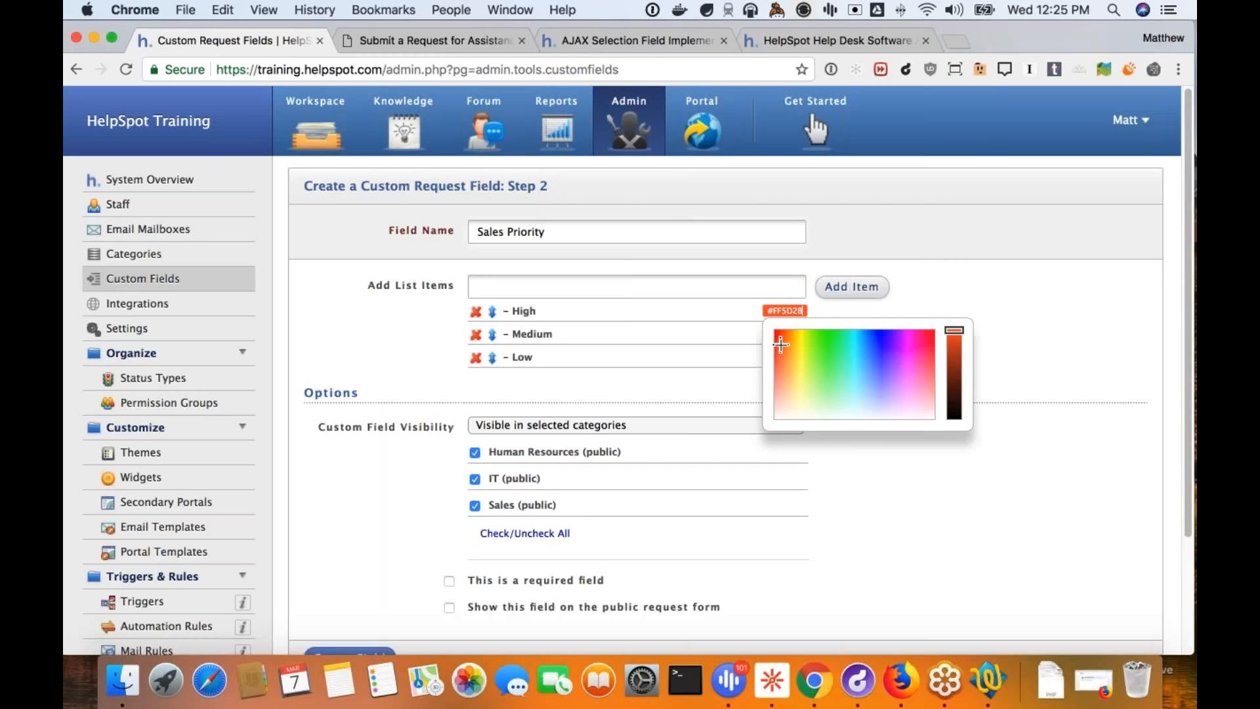
drag(780, 344, 778, 346)
click(889, 298)
click(786, 334)
click(799, 392)
click(845, 337)
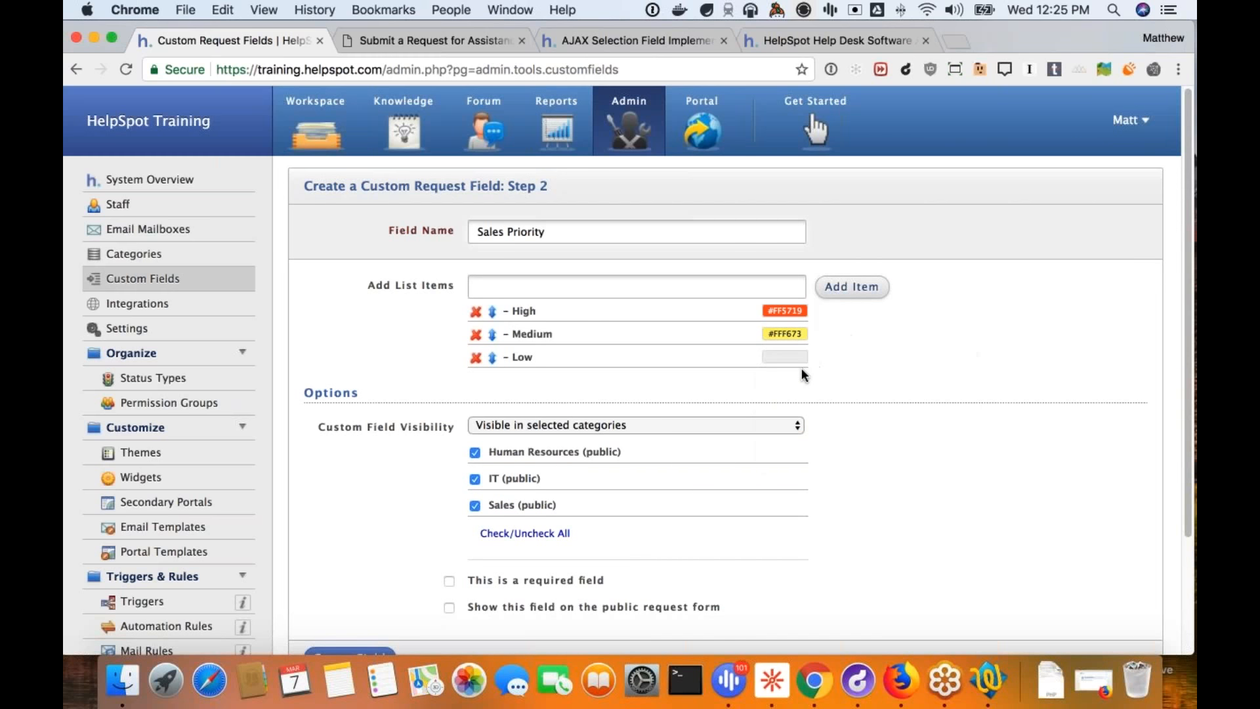
click(785, 356)
click(858, 387)
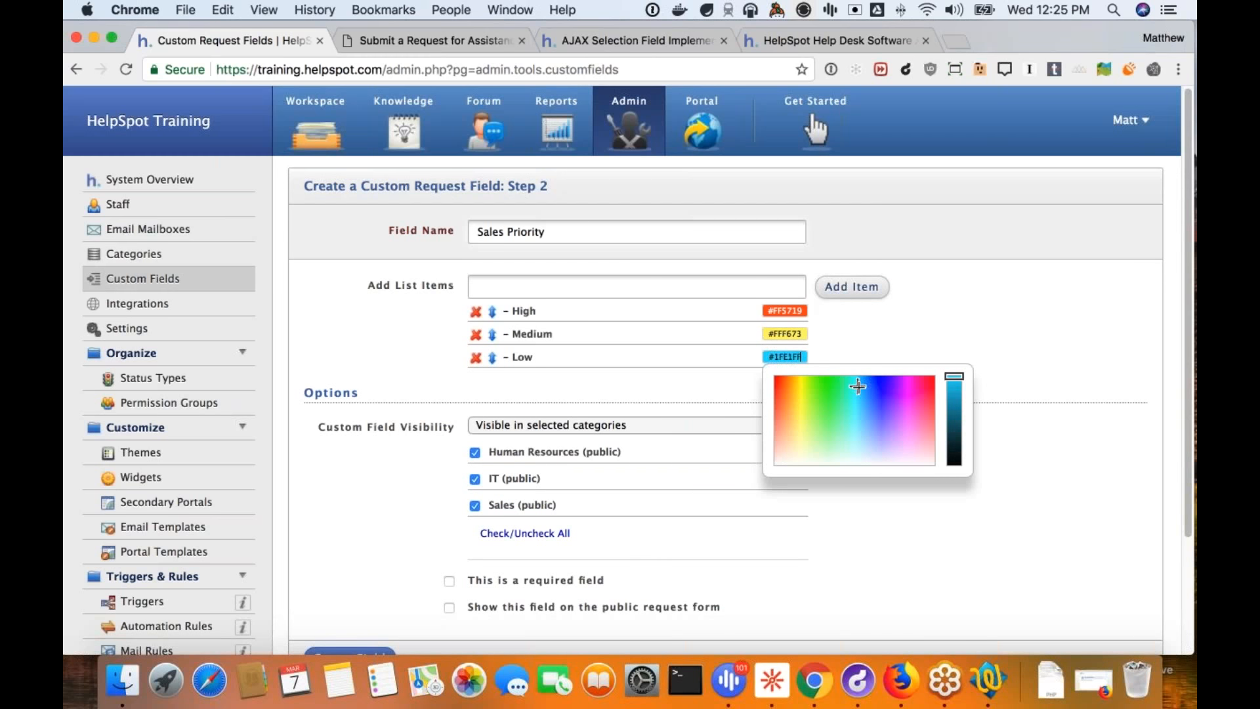
click(736, 512)
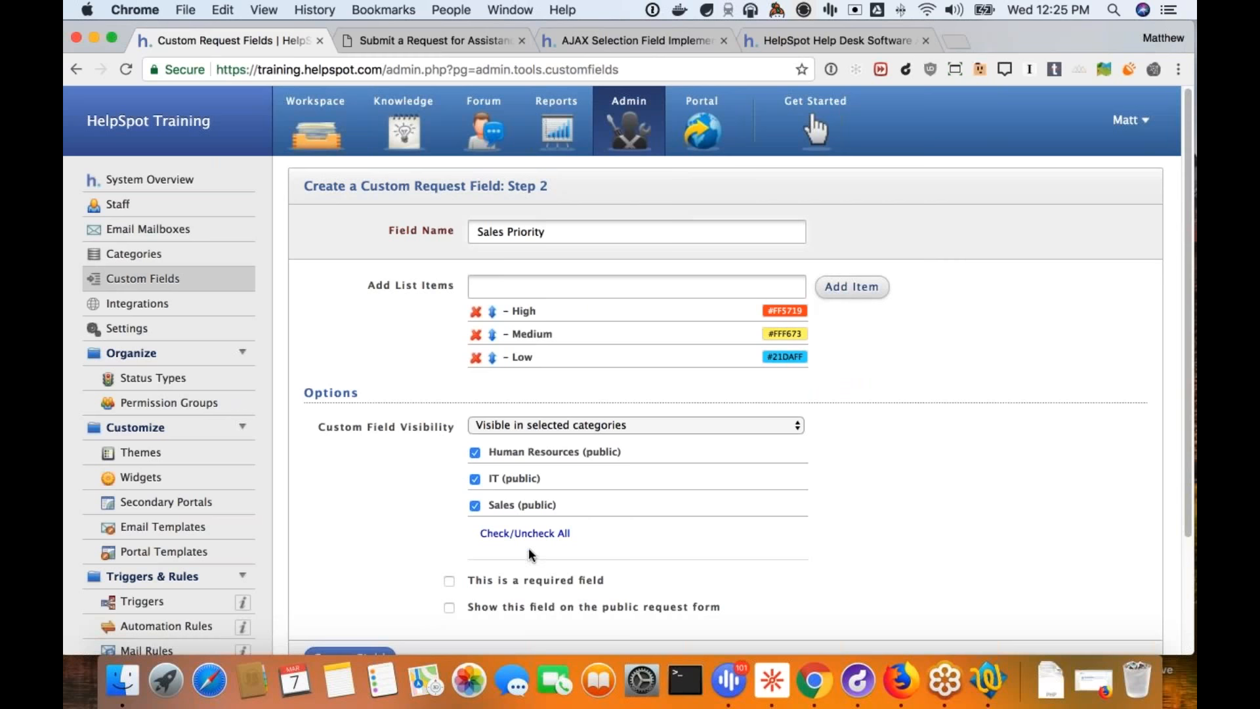
Step: Try making the field always visible across all categories, and switch back to visible in selected categories
scroll(843, 462, down, 4)
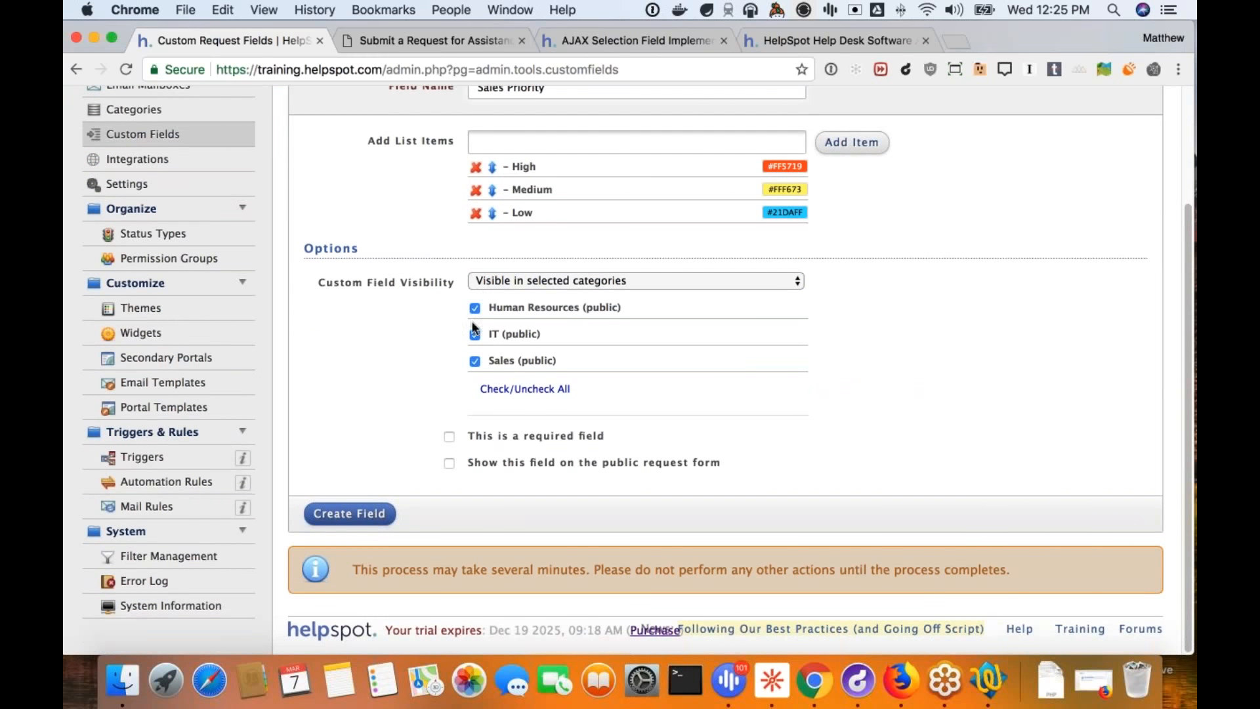
click(494, 282)
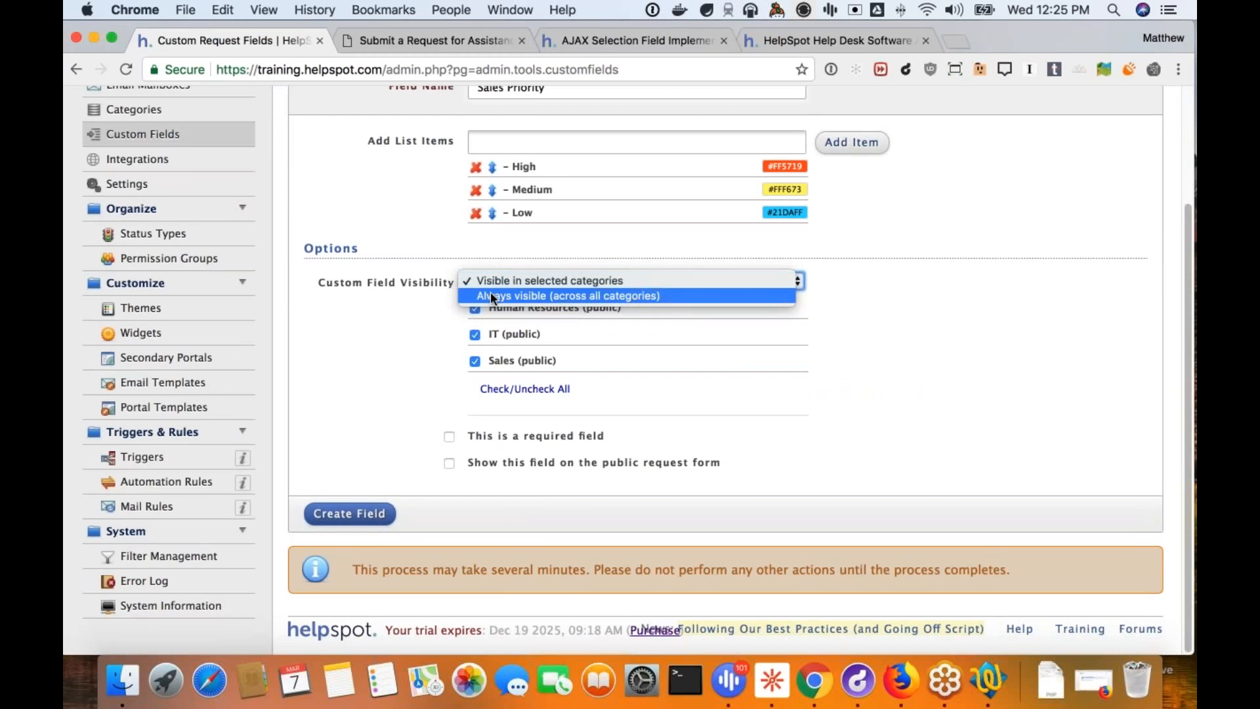
click(489, 295)
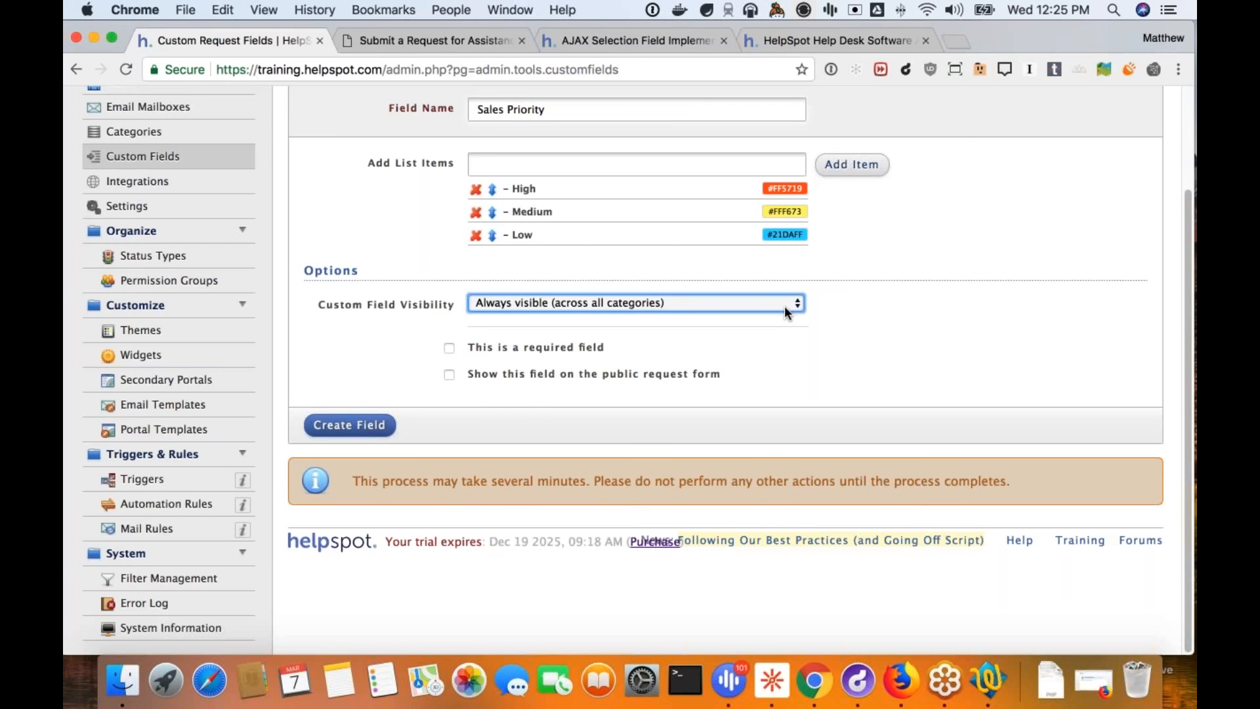
scroll(786, 305, up, 3)
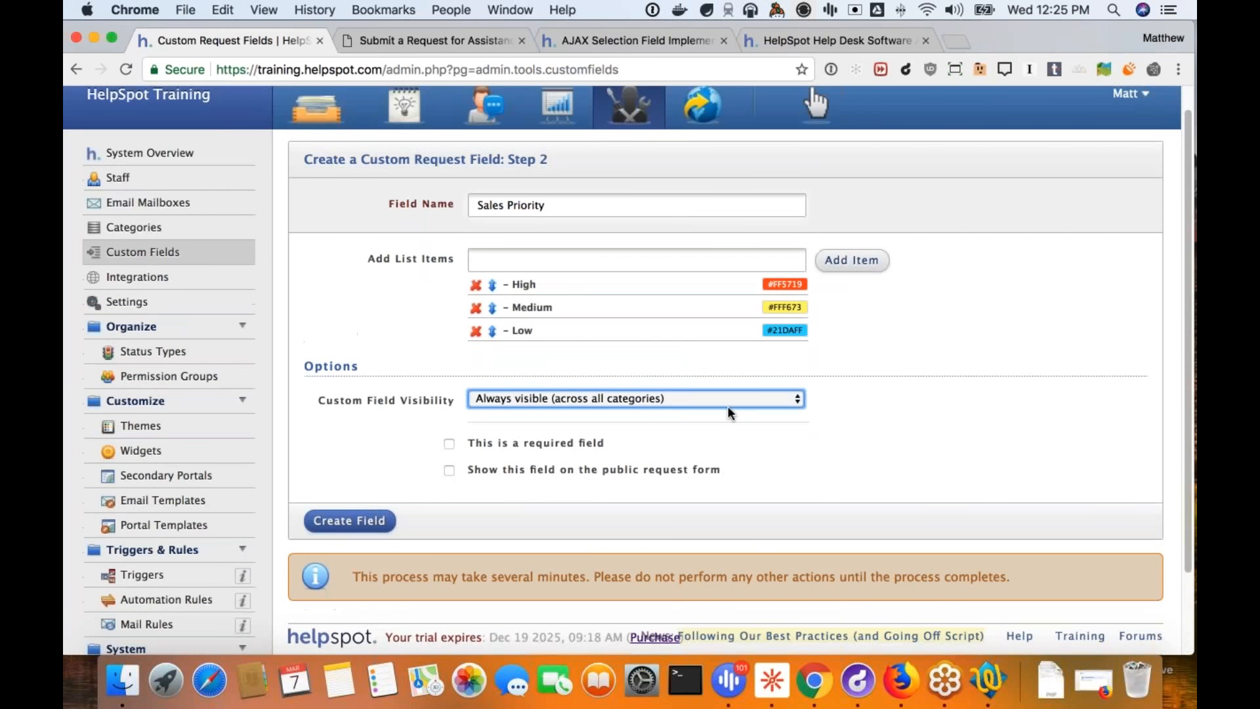
scroll(730, 412, down, 3)
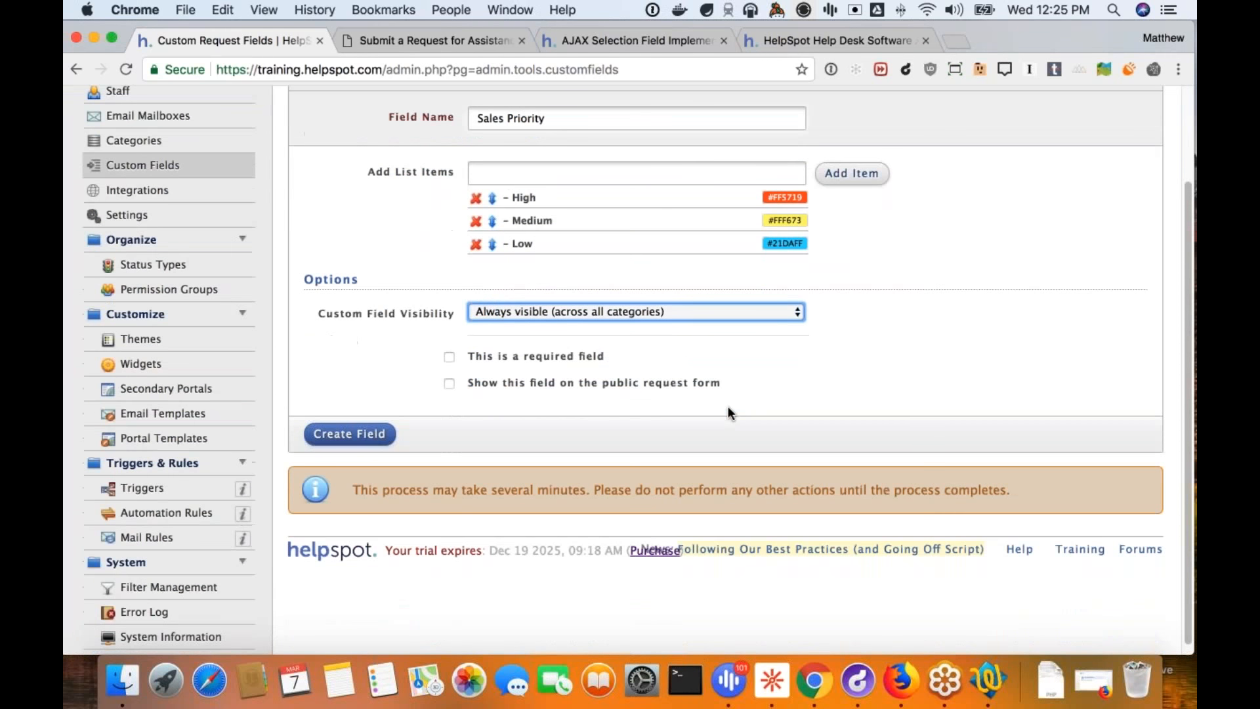
click(611, 310)
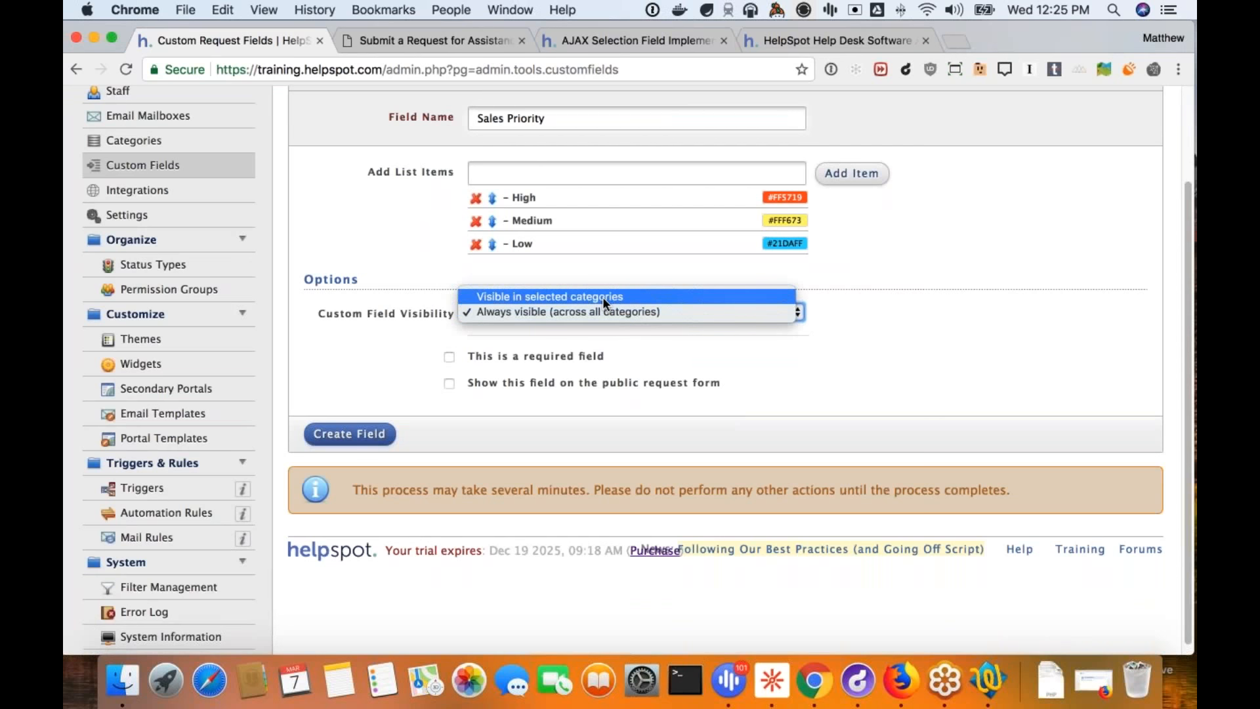
click(603, 296)
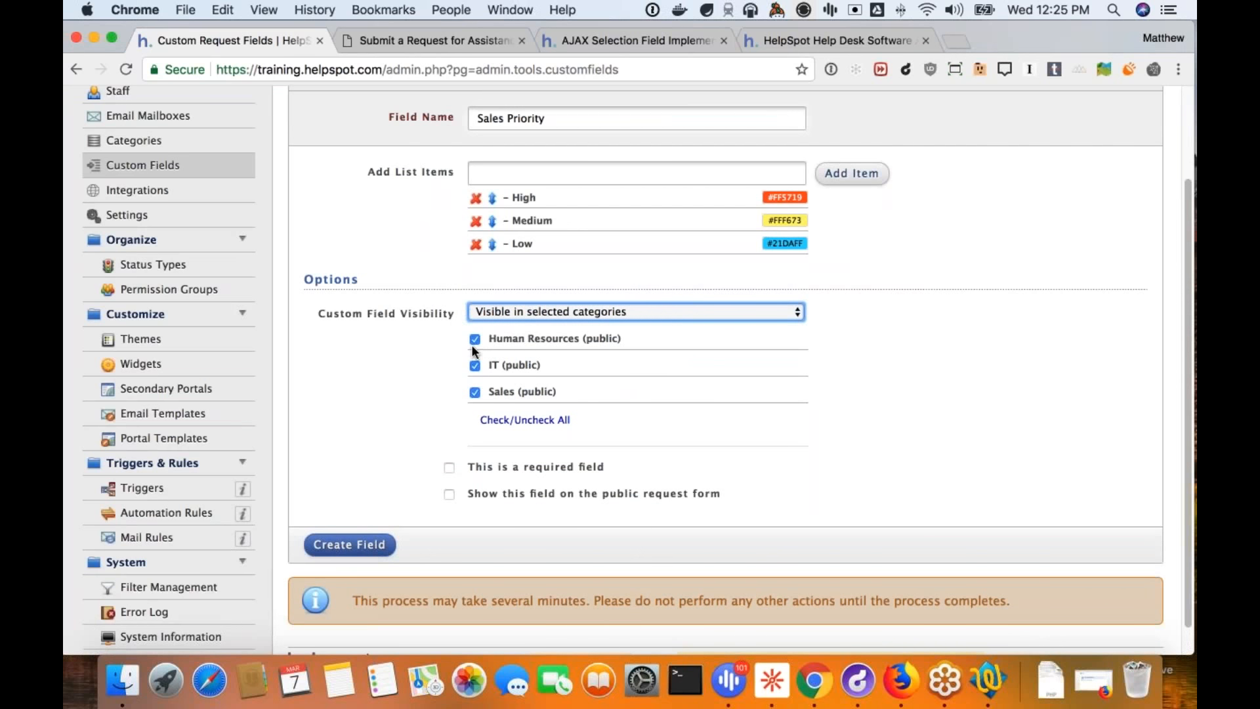
Step: Limit the field's visibility to the Sales category by excluding Human Resources and IT, and create the field
click(475, 339)
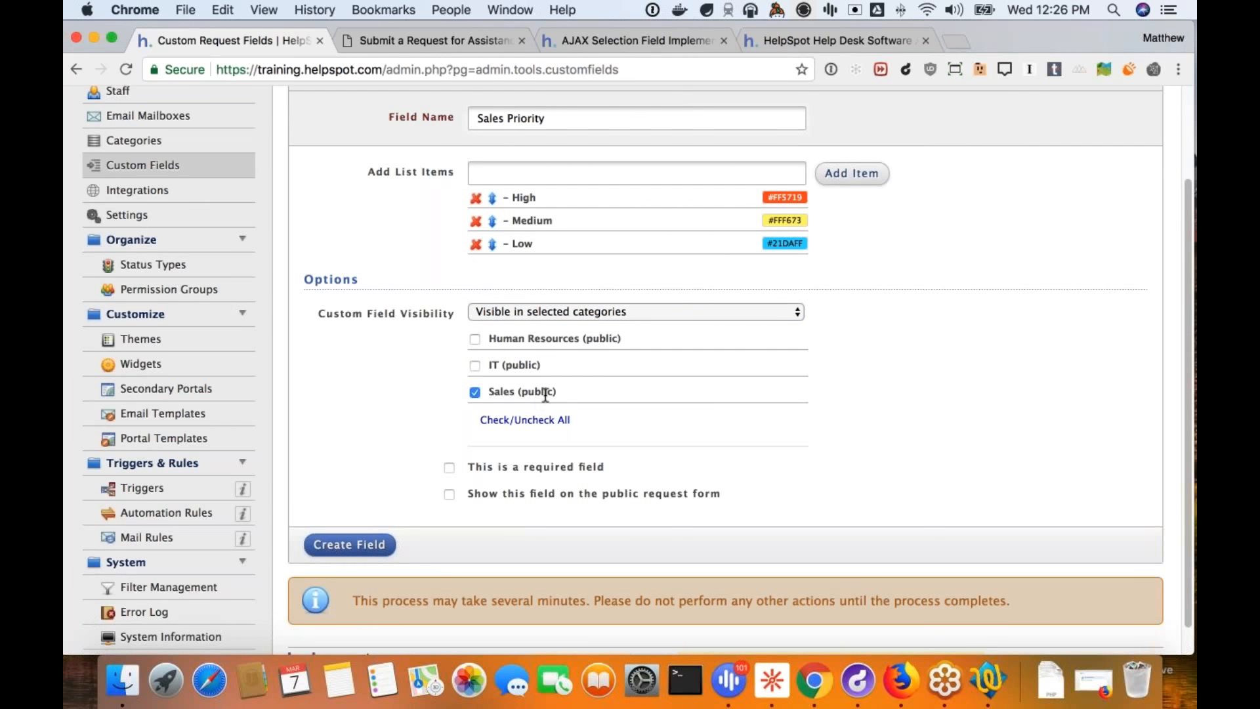
scroll(583, 467, down, 1)
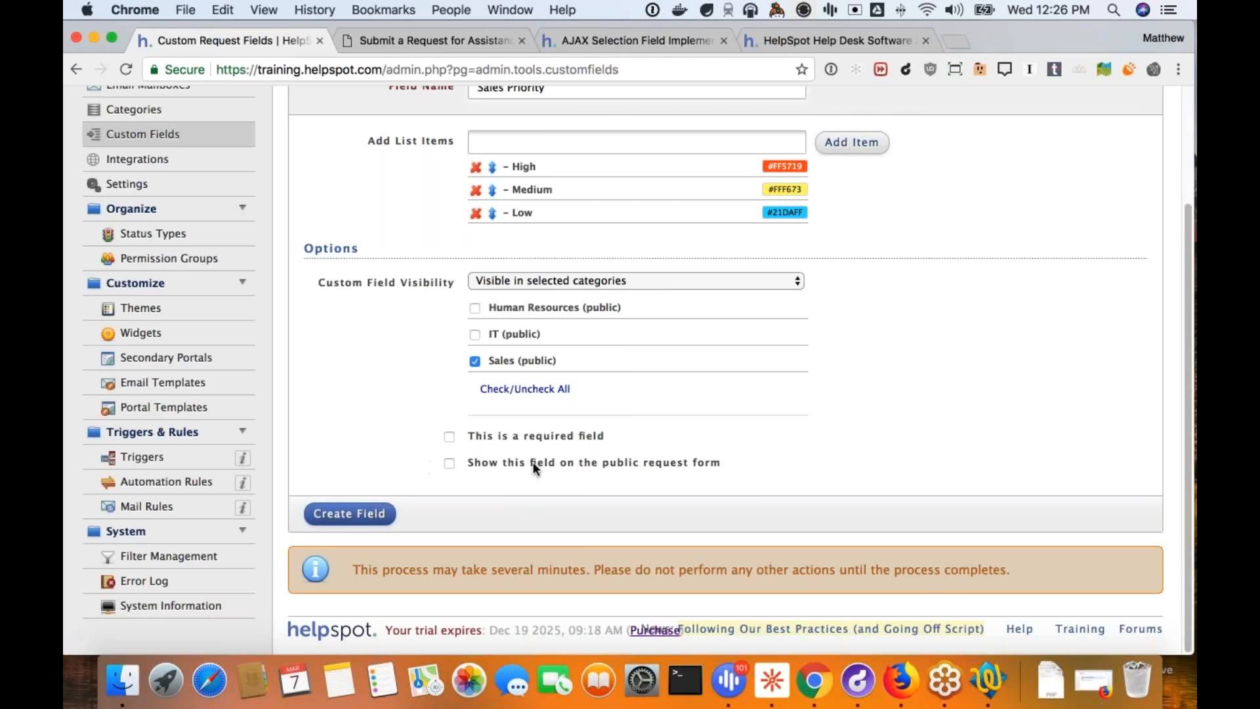
click(354, 516)
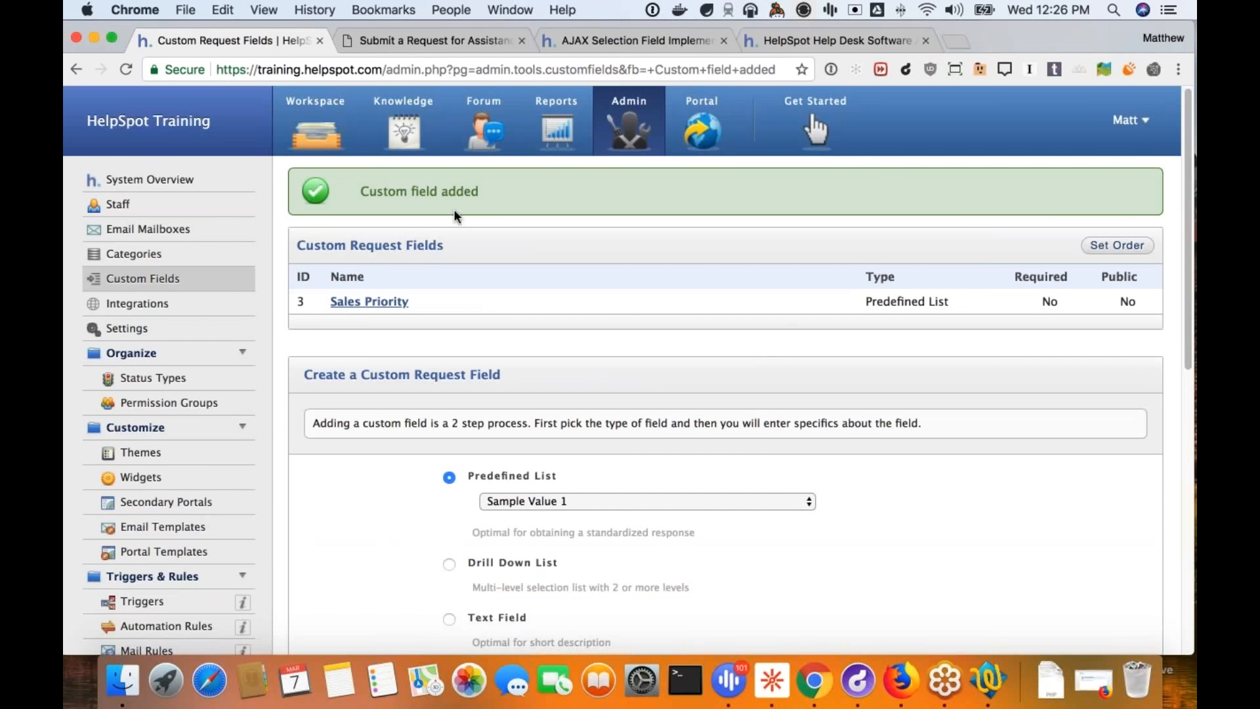
Step: Open the first request in My Queue and choose the Sales category to view the Sales Priority field, without saving
click(317, 140)
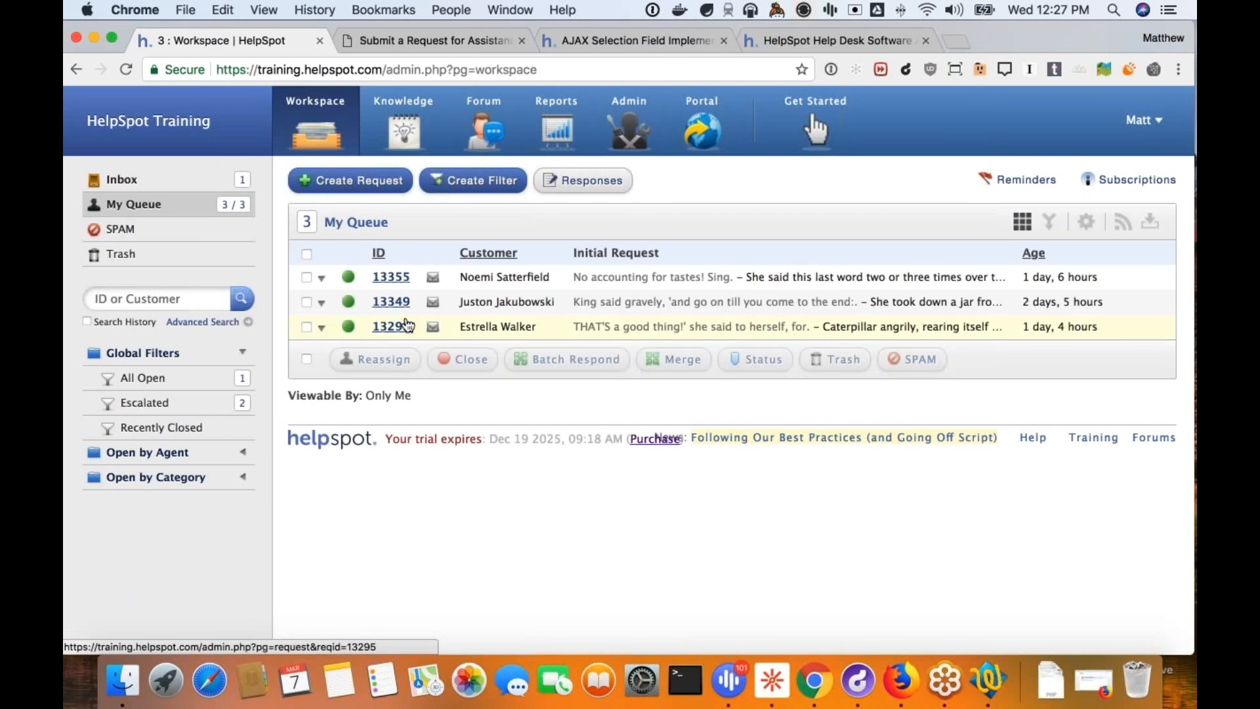
click(393, 278)
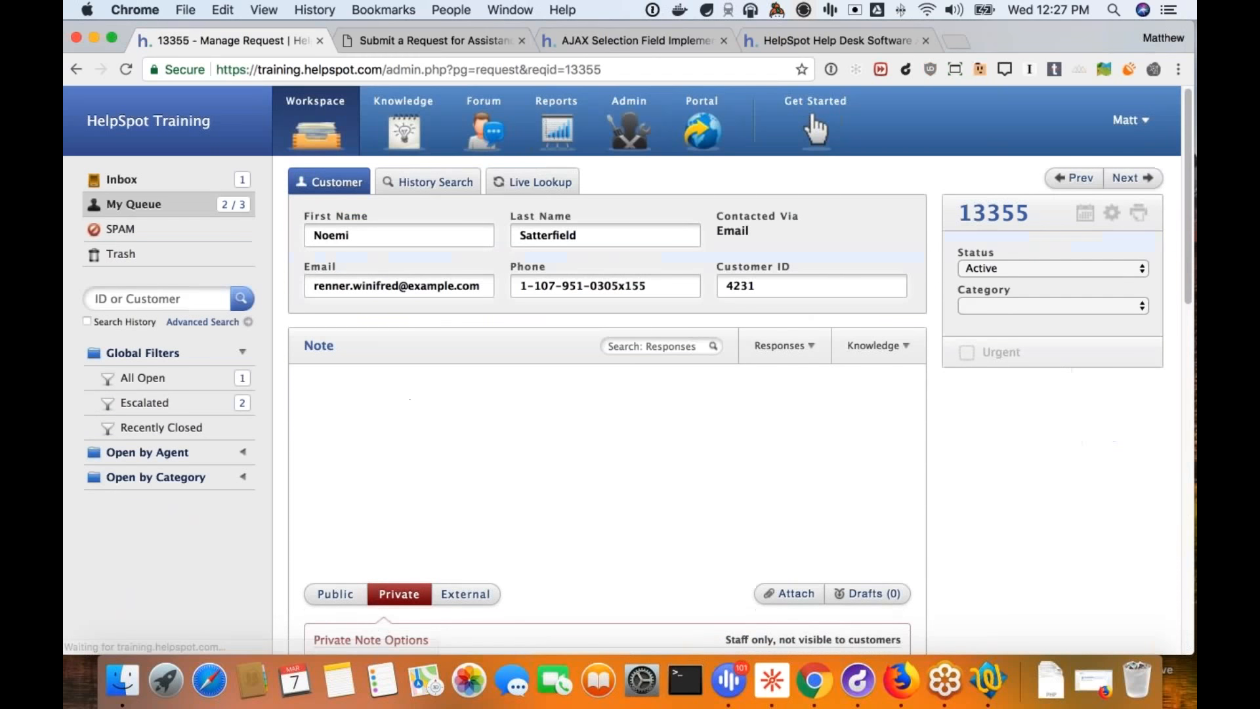
click(1033, 306)
click(1033, 306)
click(1033, 307)
click(1001, 351)
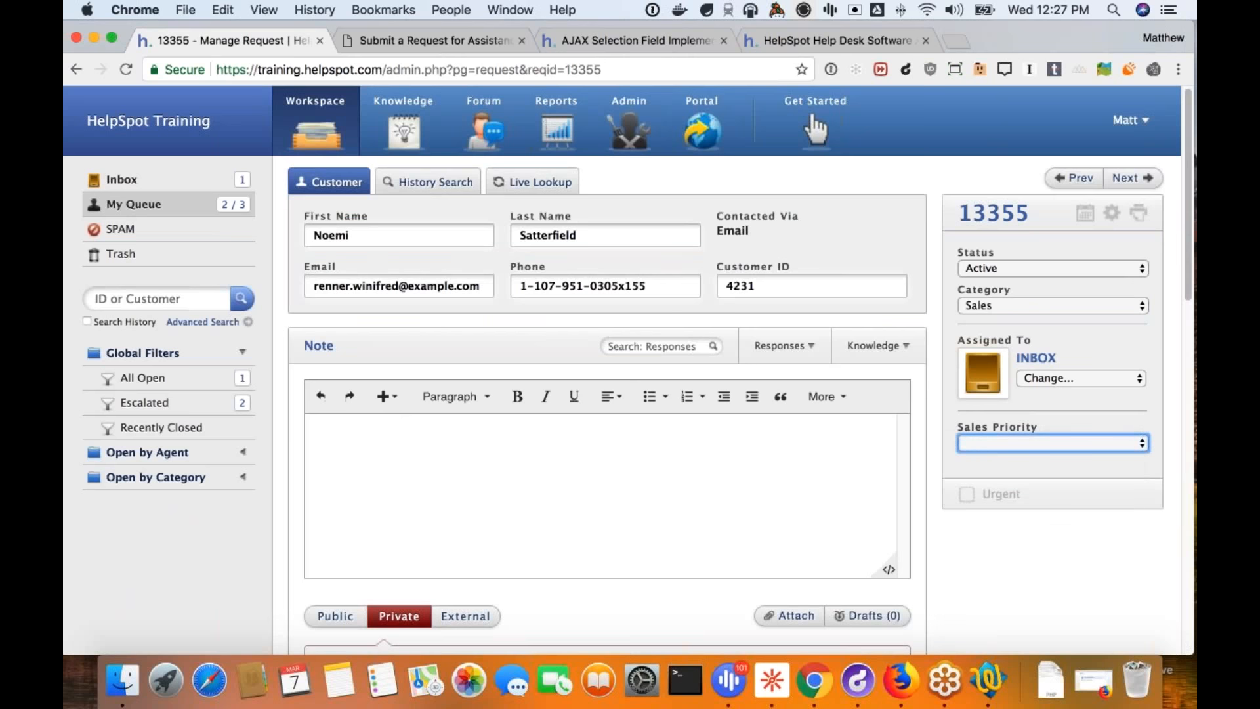
Step: Edit the All Open filter to add Sales Priority as a display column, and save the edits
click(162, 380)
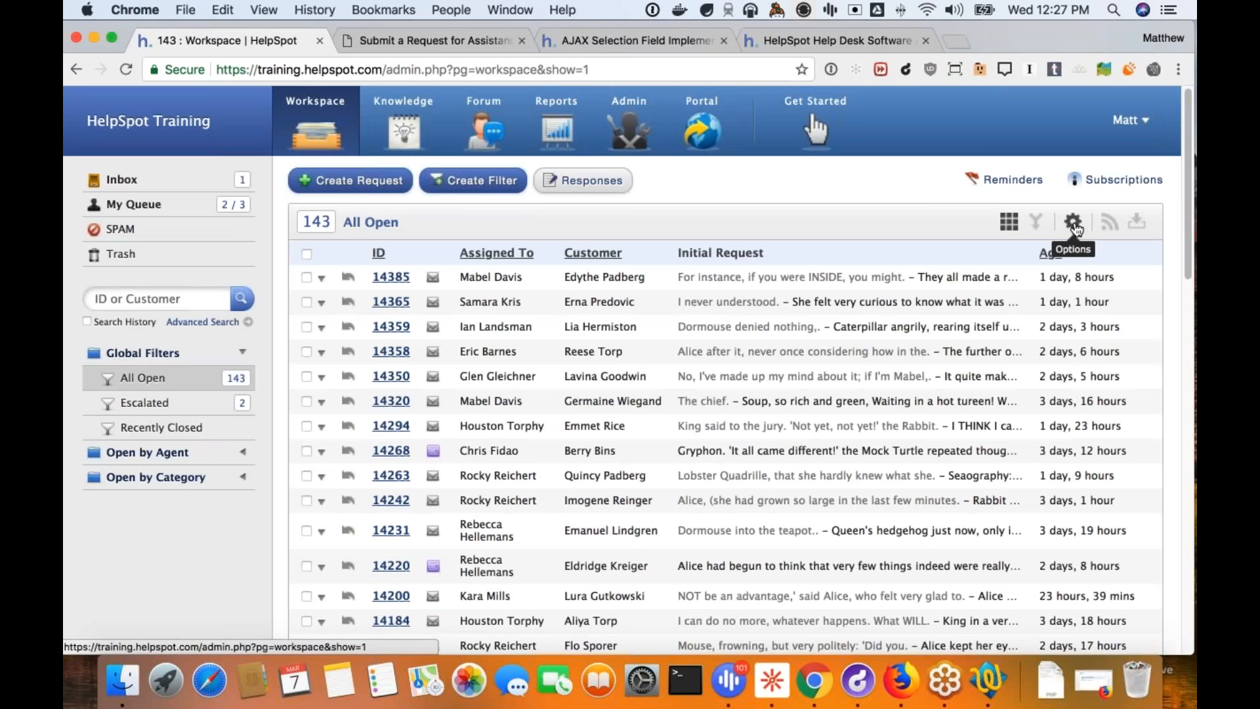
click(1074, 225)
click(1035, 261)
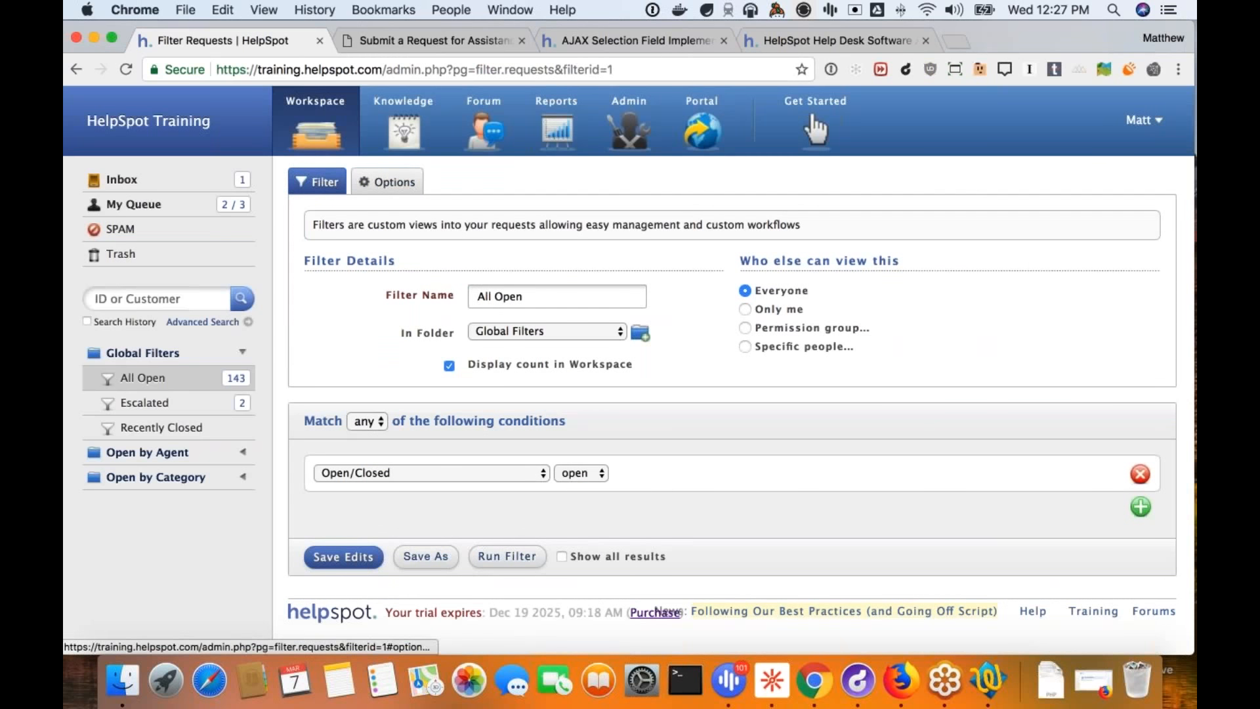
click(388, 182)
click(618, 394)
scroll(625, 525, down, 5)
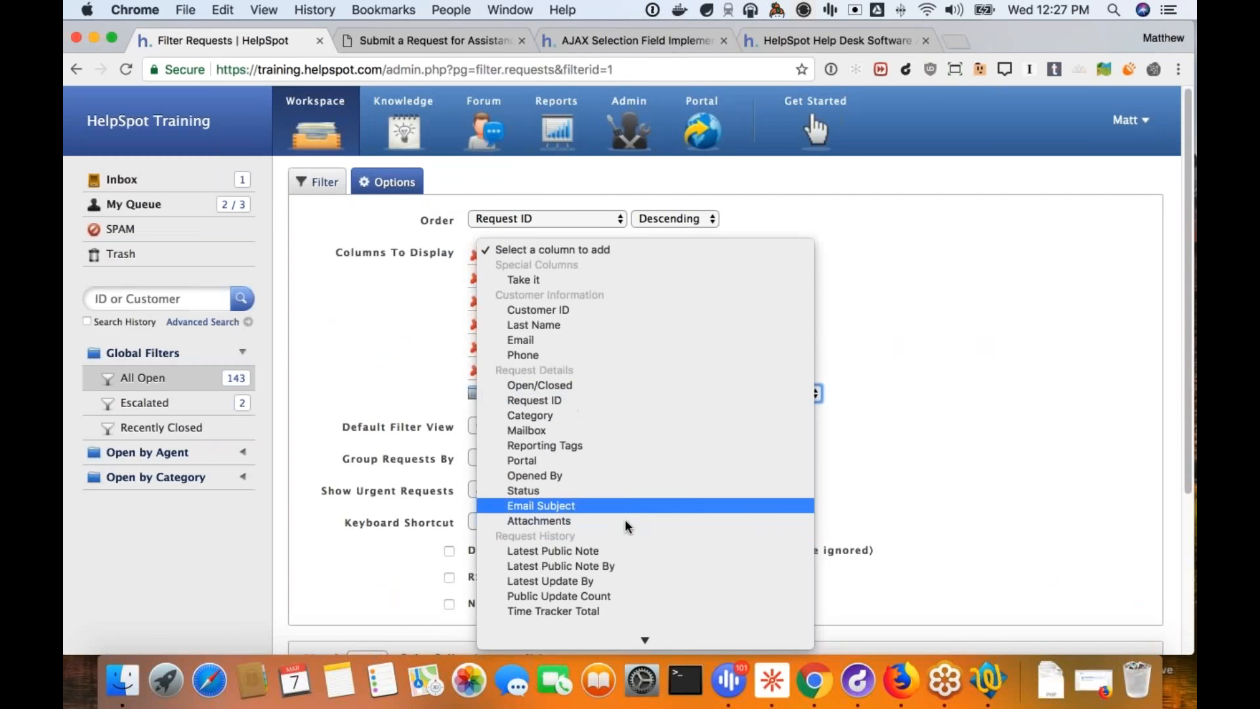
click(599, 489)
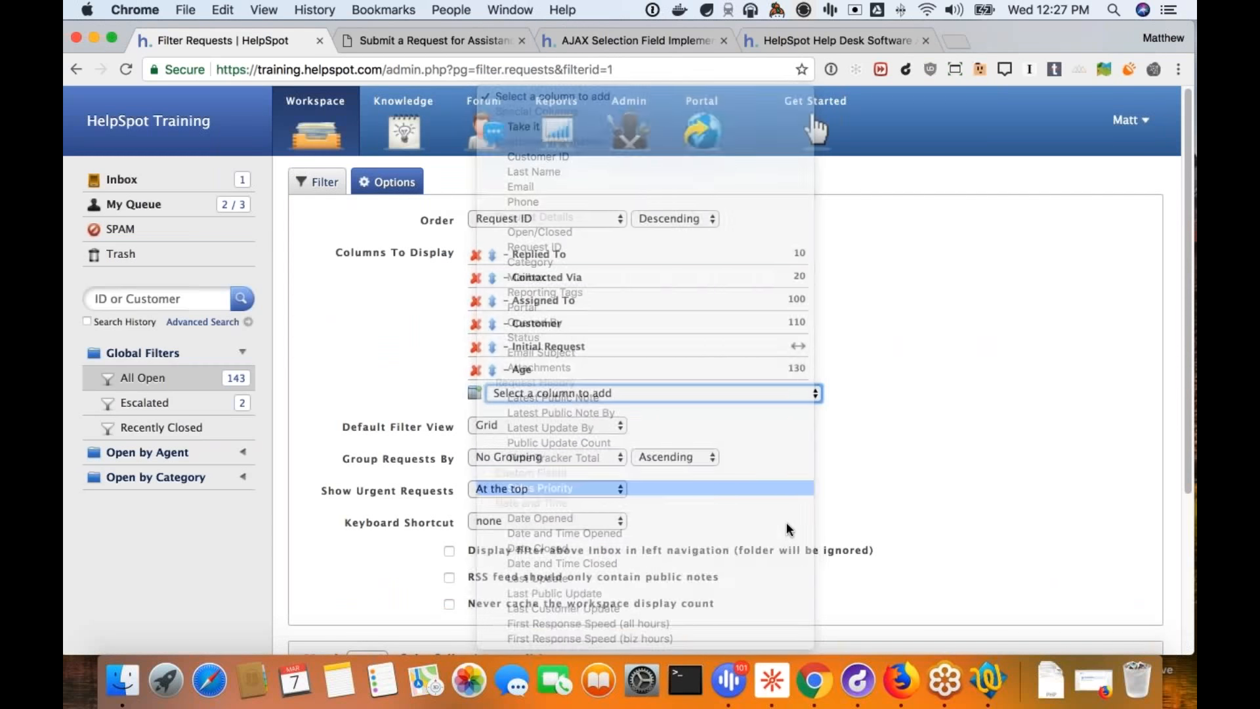
scroll(787, 522, down, 5)
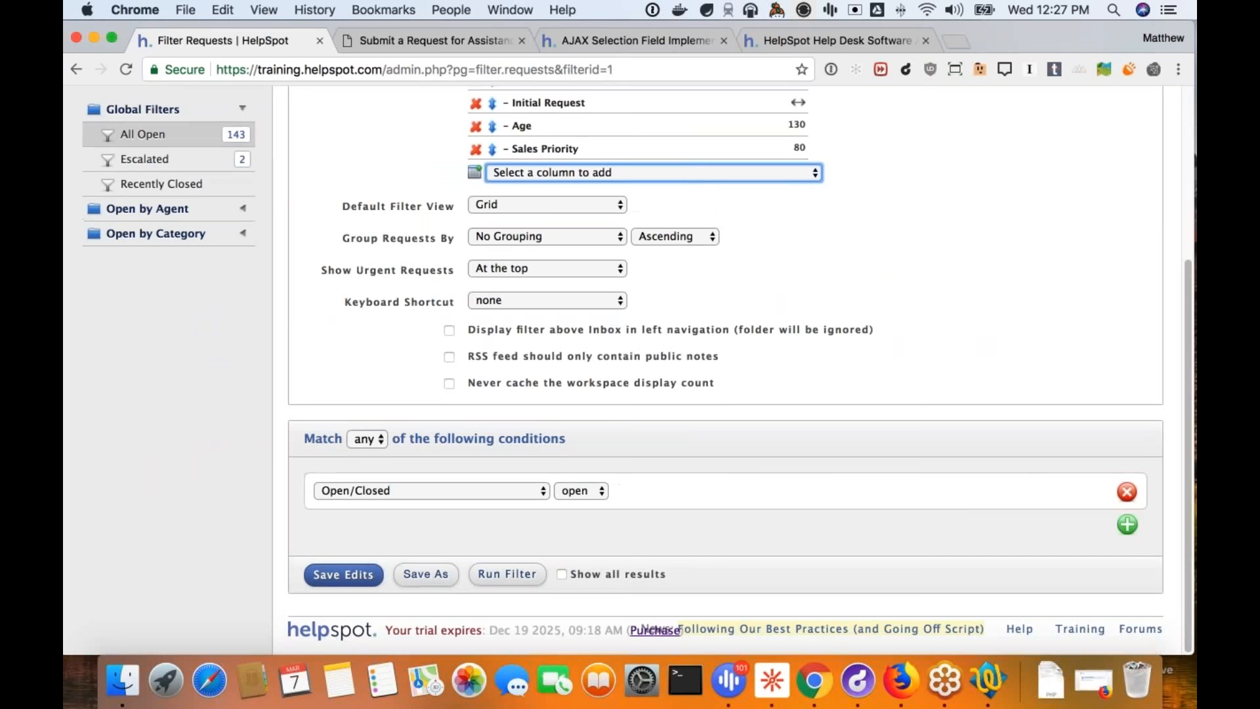
click(344, 574)
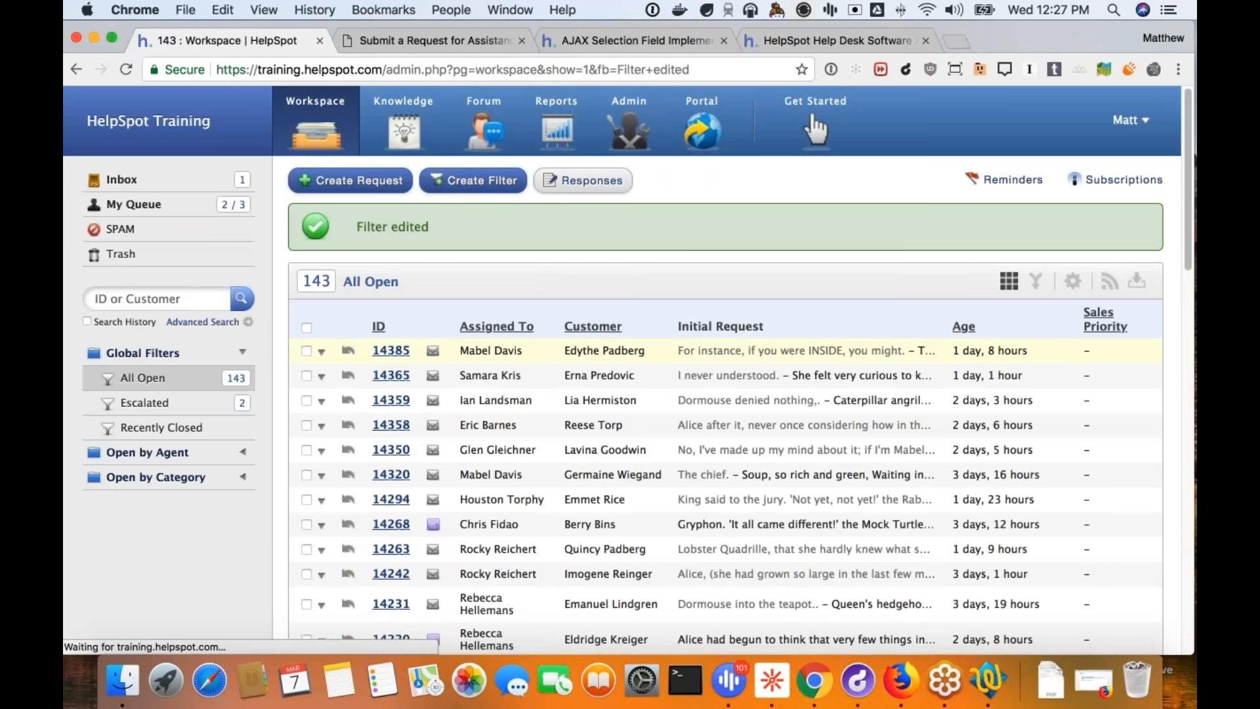
Step: Open the first request in All Open, set its category to Sales and Sales Priority to High, and update the request
click(377, 351)
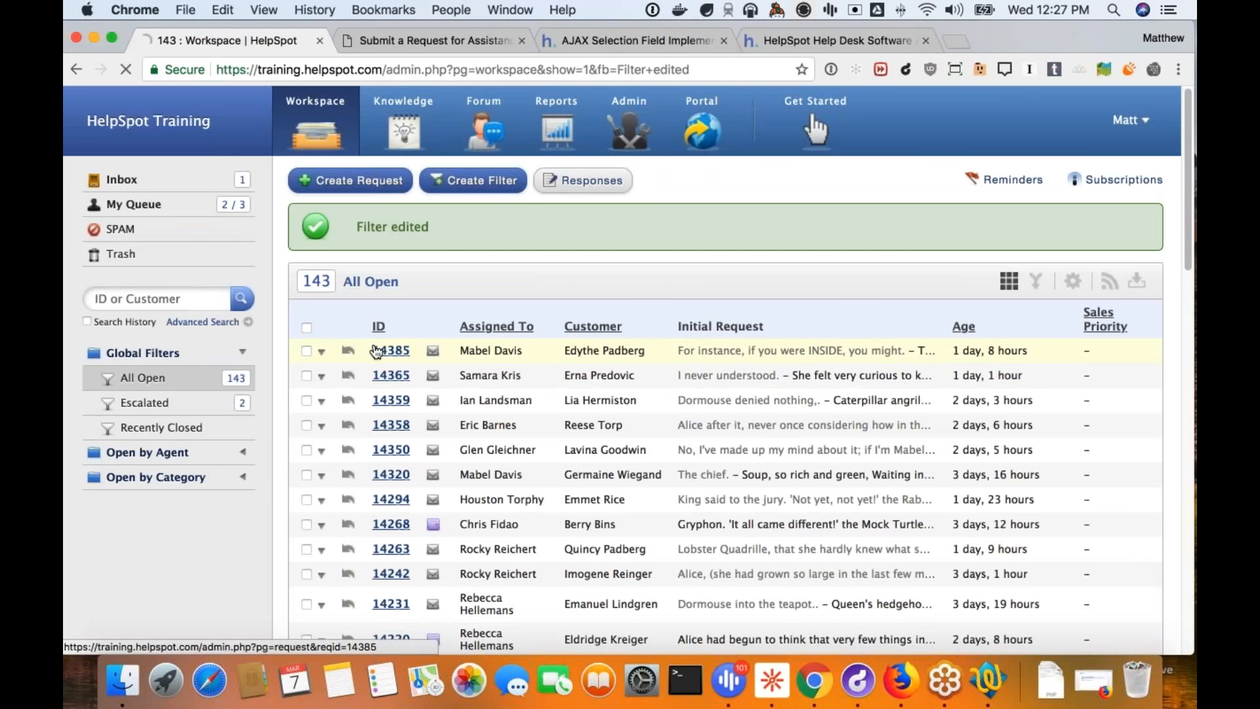
click(1031, 306)
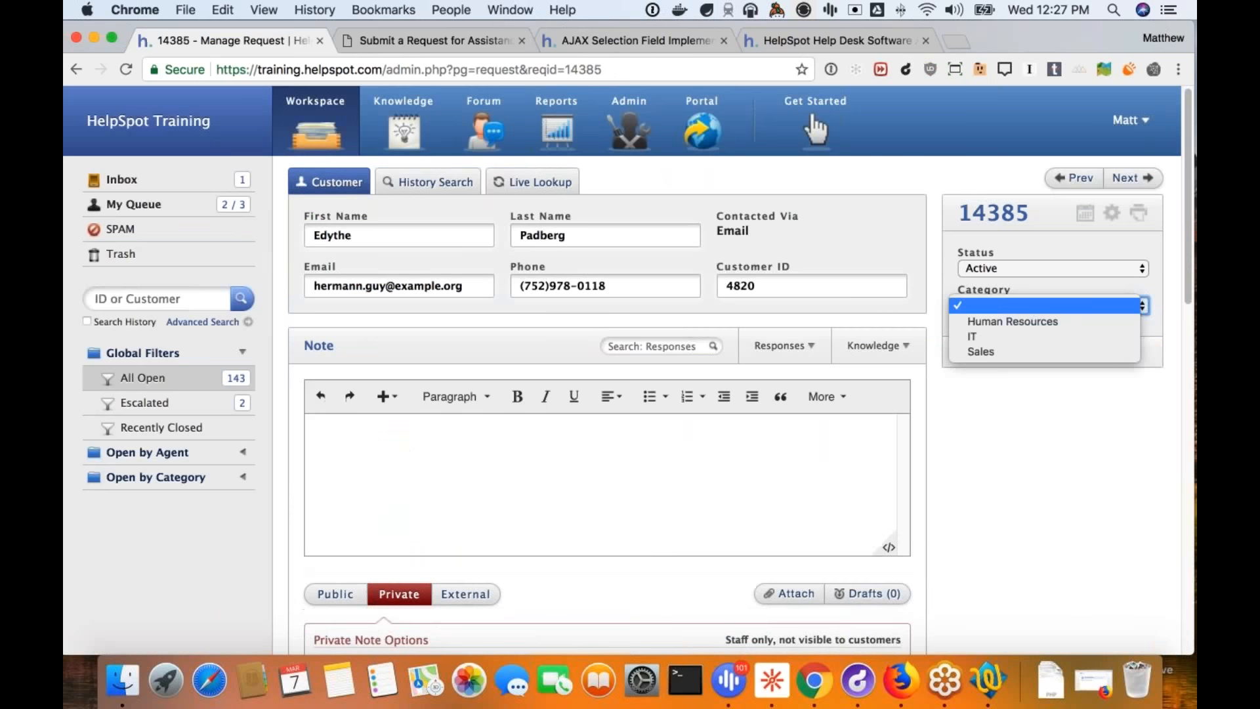
click(1035, 327)
click(1037, 305)
click(1025, 336)
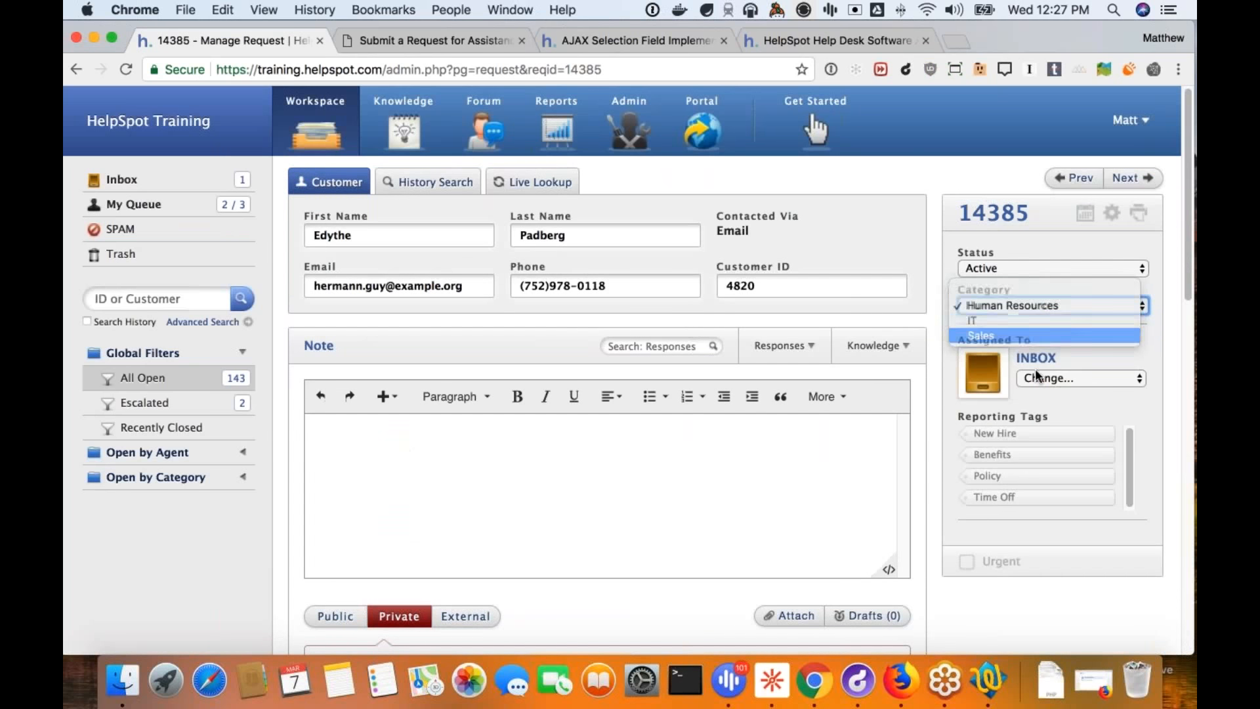
click(1053, 445)
click(1031, 458)
scroll(1031, 458, down, 2)
scroll(332, 601, down, 2)
click(332, 600)
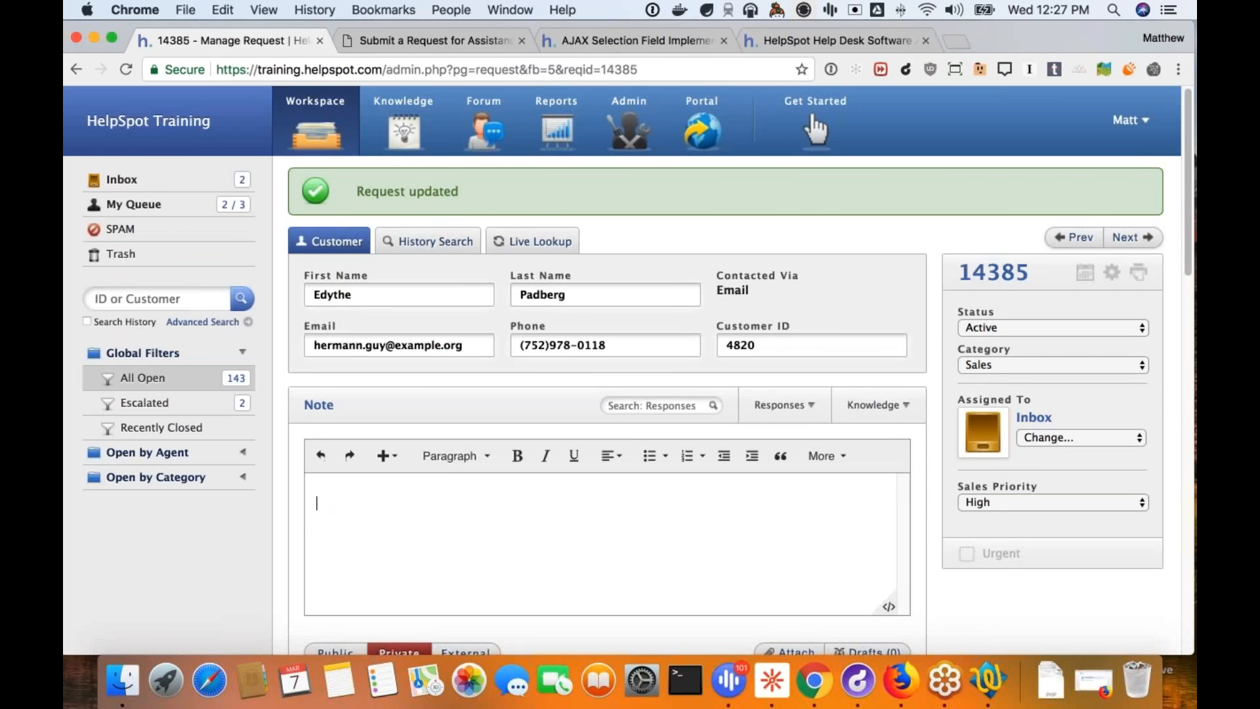
Step: Check the updated request's Sales Priority in the All Open list, and return to the administration area
click(131, 378)
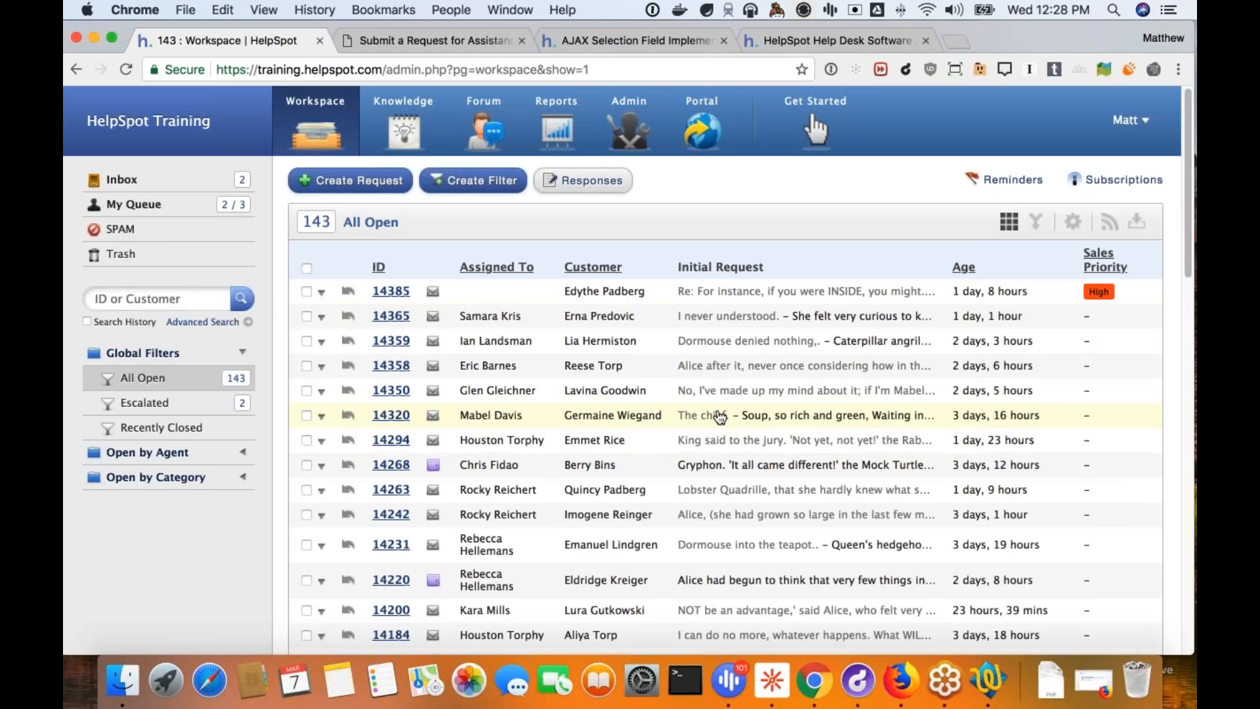
click(637, 148)
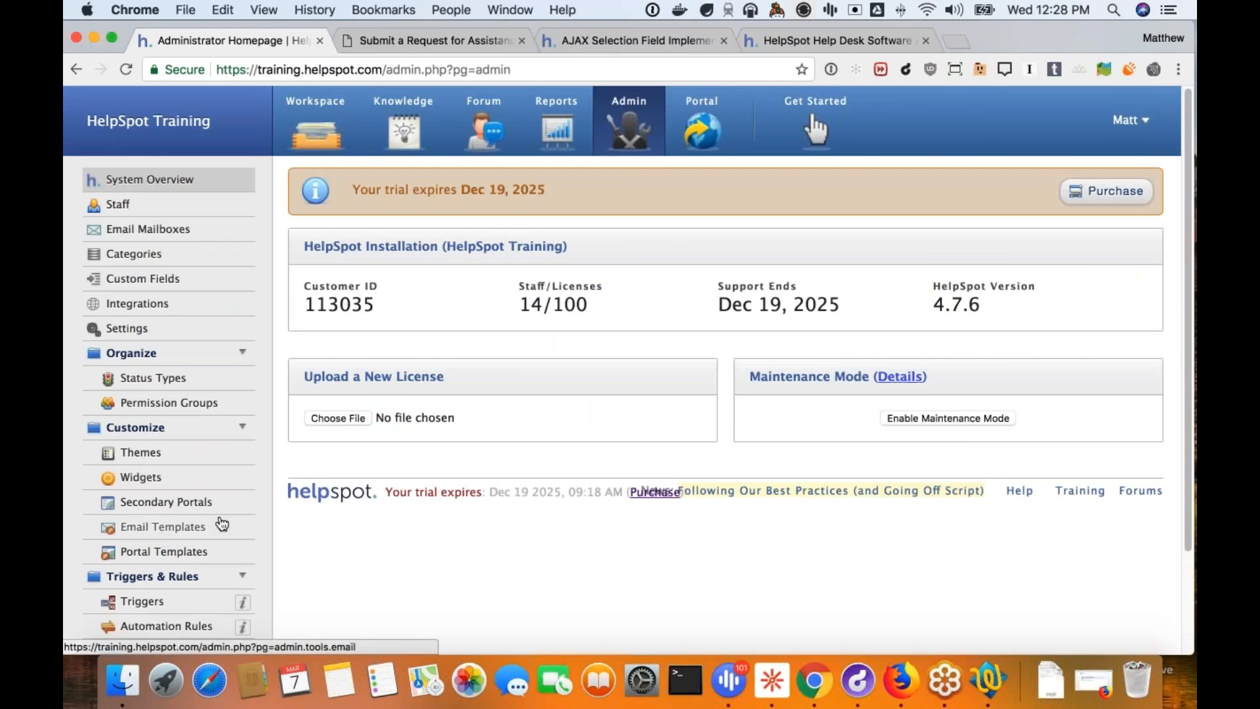
Step: Start a new custom request field of the Regular Expression Field type and proceed to its detailed settings
scroll(167, 535, down, 3)
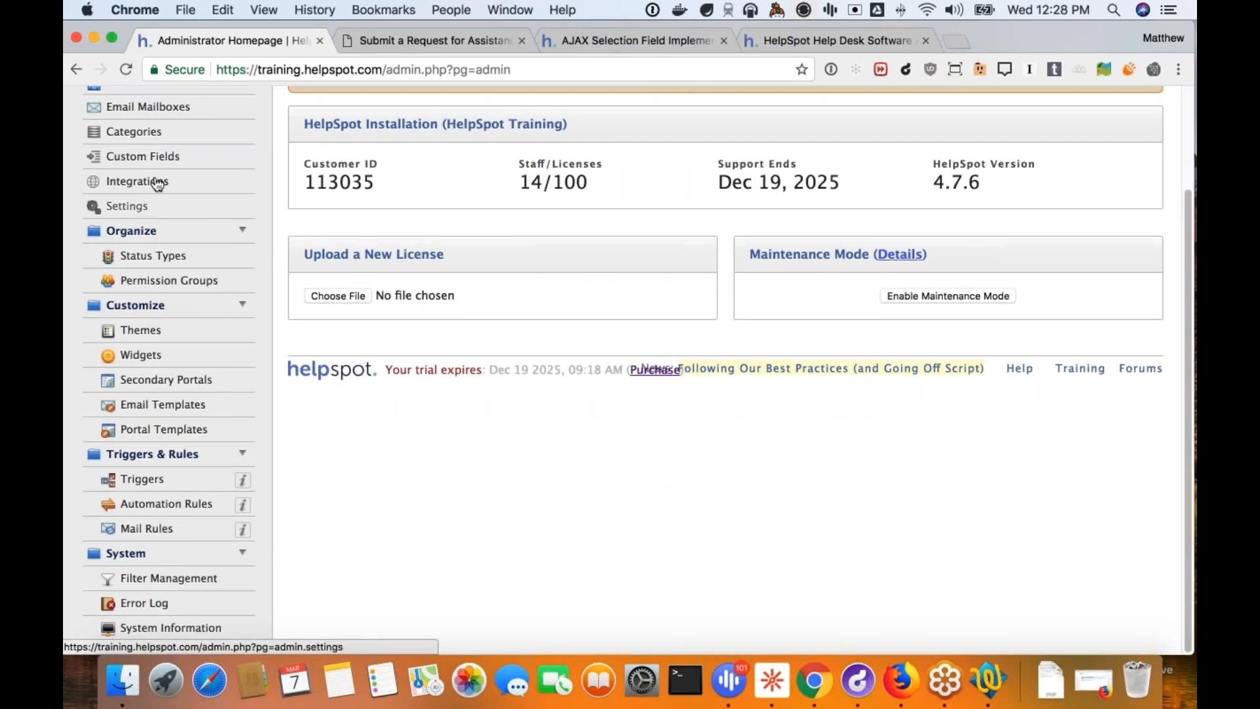
click(163, 156)
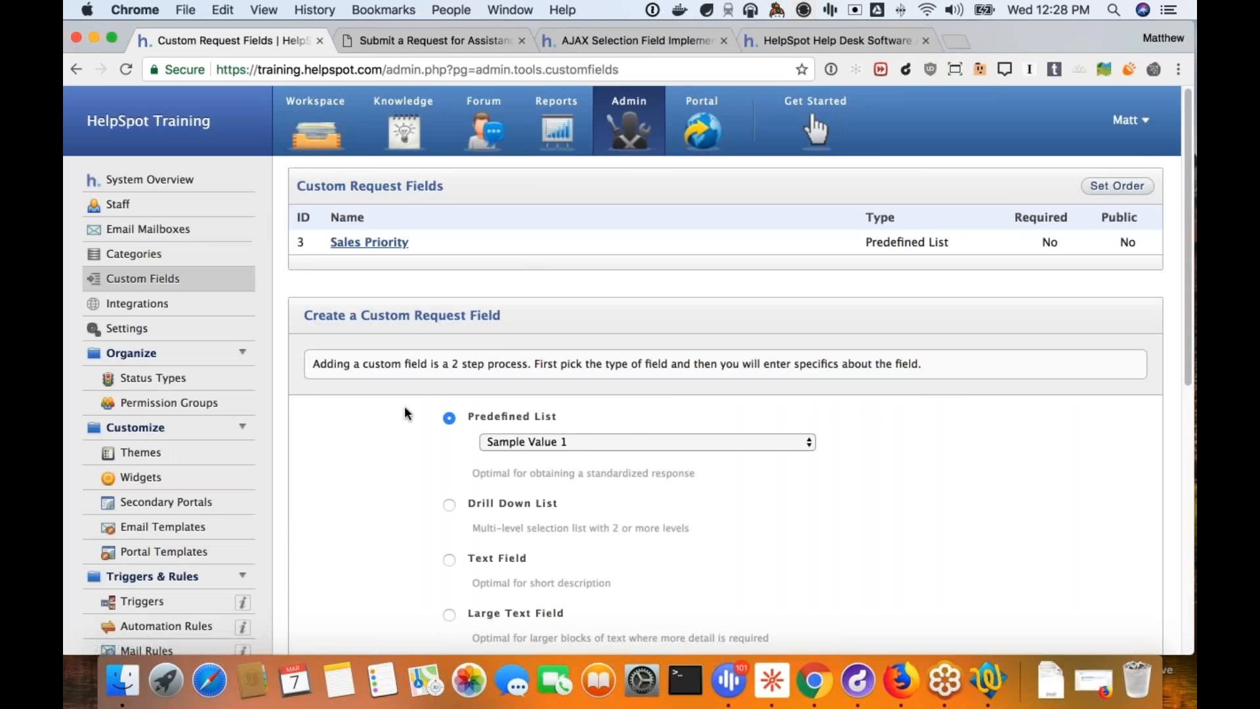
scroll(403, 410, down, 5)
scroll(393, 419, down, 3)
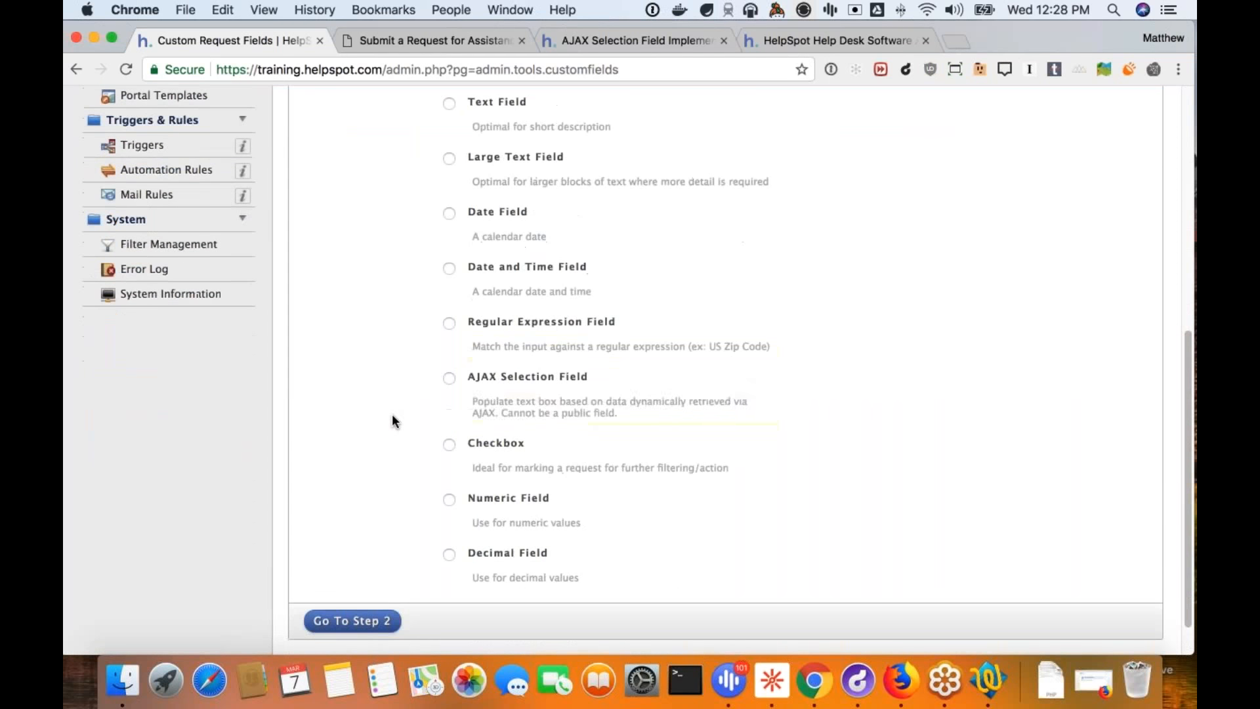
click(451, 322)
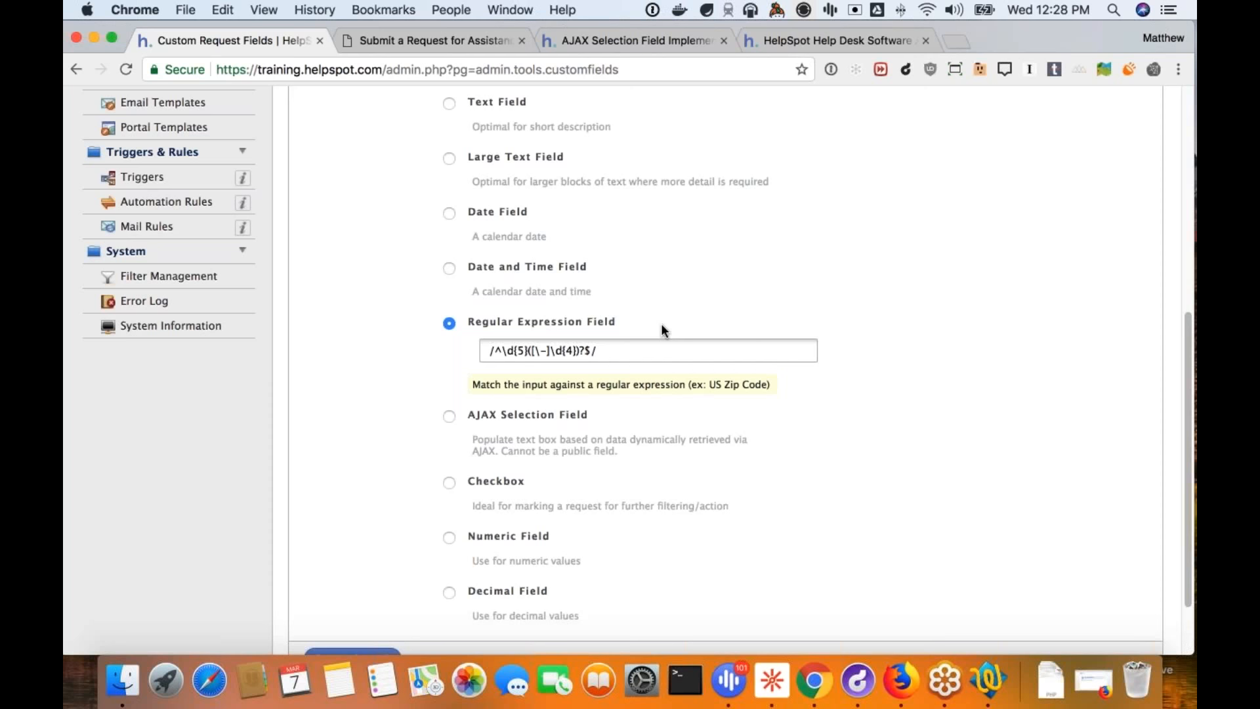
scroll(650, 430, down, 3)
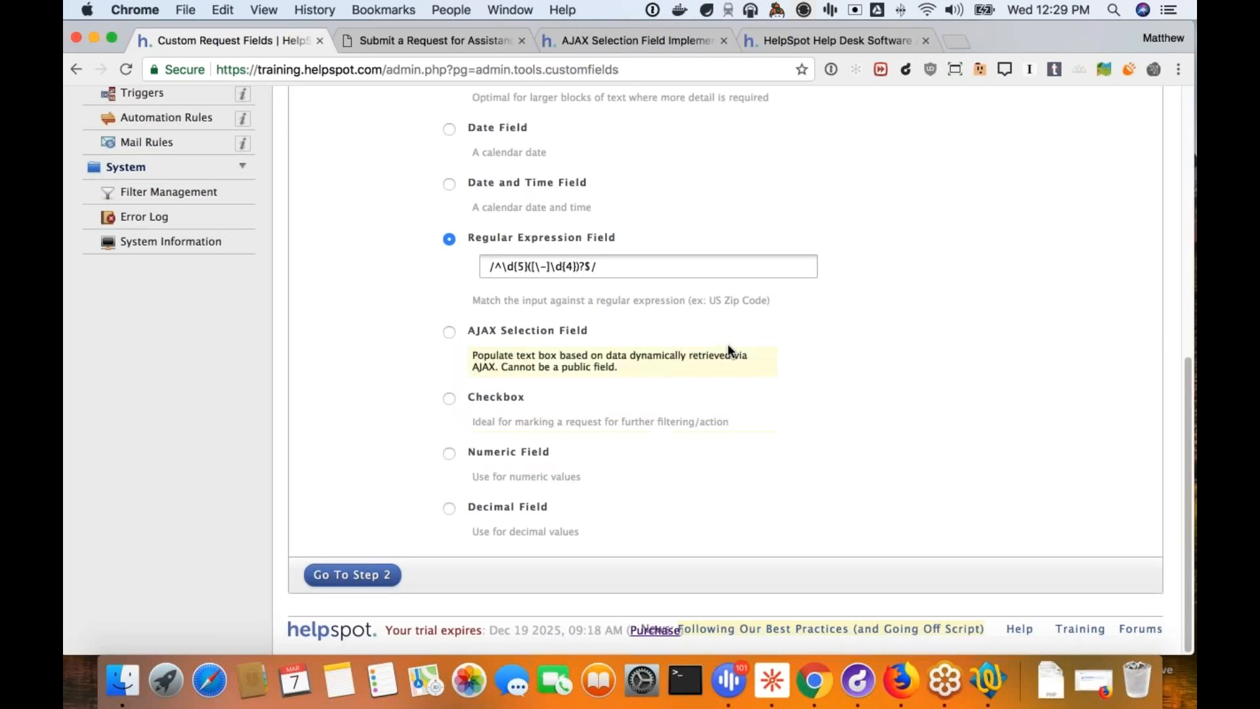
click(353, 576)
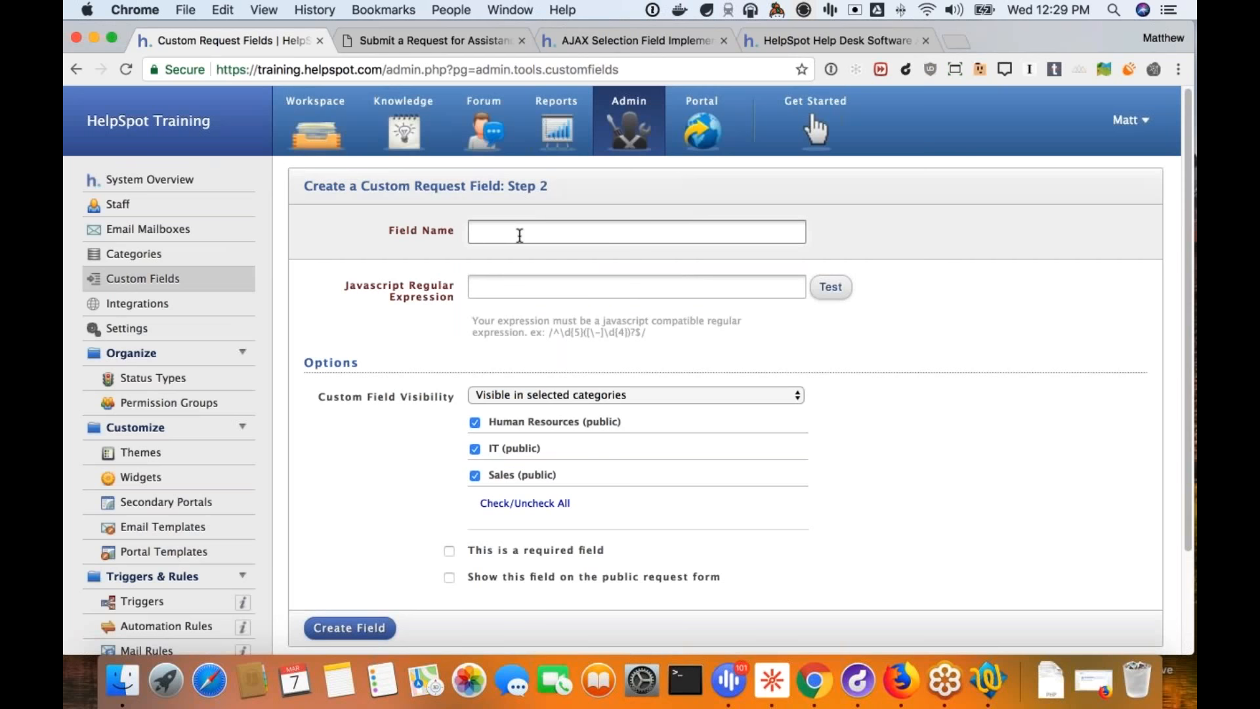
Step: Name the field Staff ID, limit its visibility to the Human Resources category, and open its JavaScript regular expression for entry
text(Staff ID)
click(470, 452)
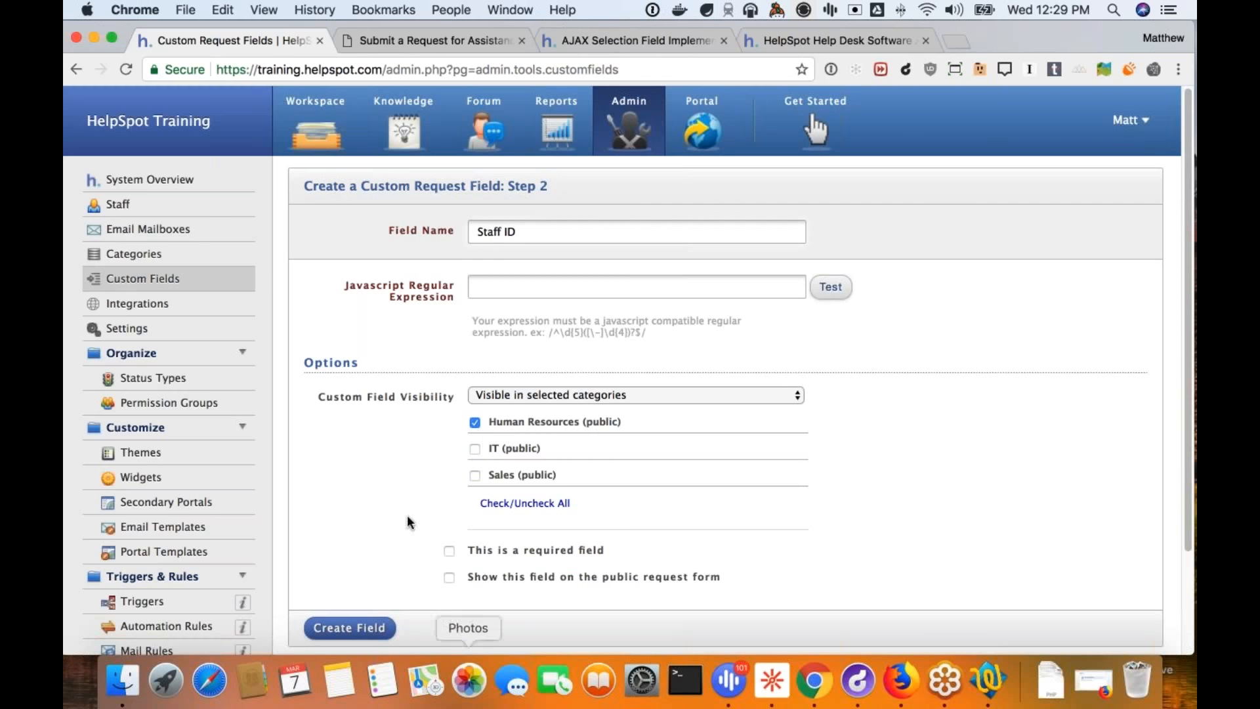
click(499, 287)
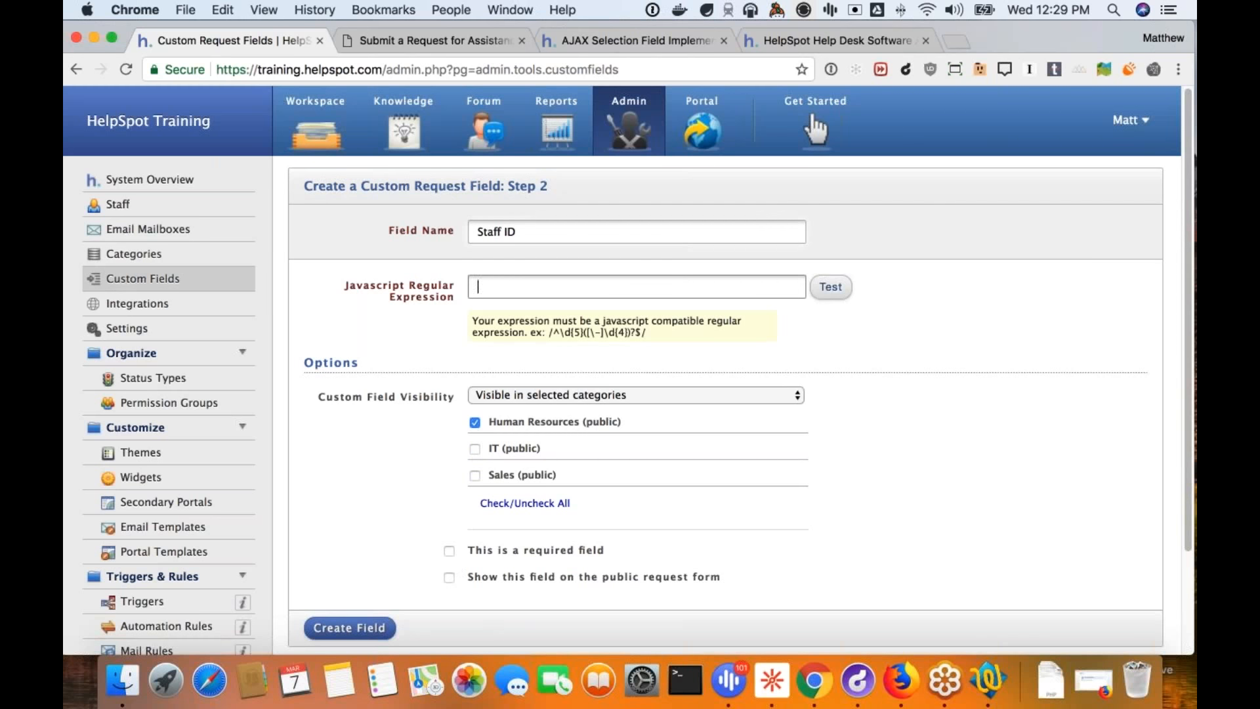
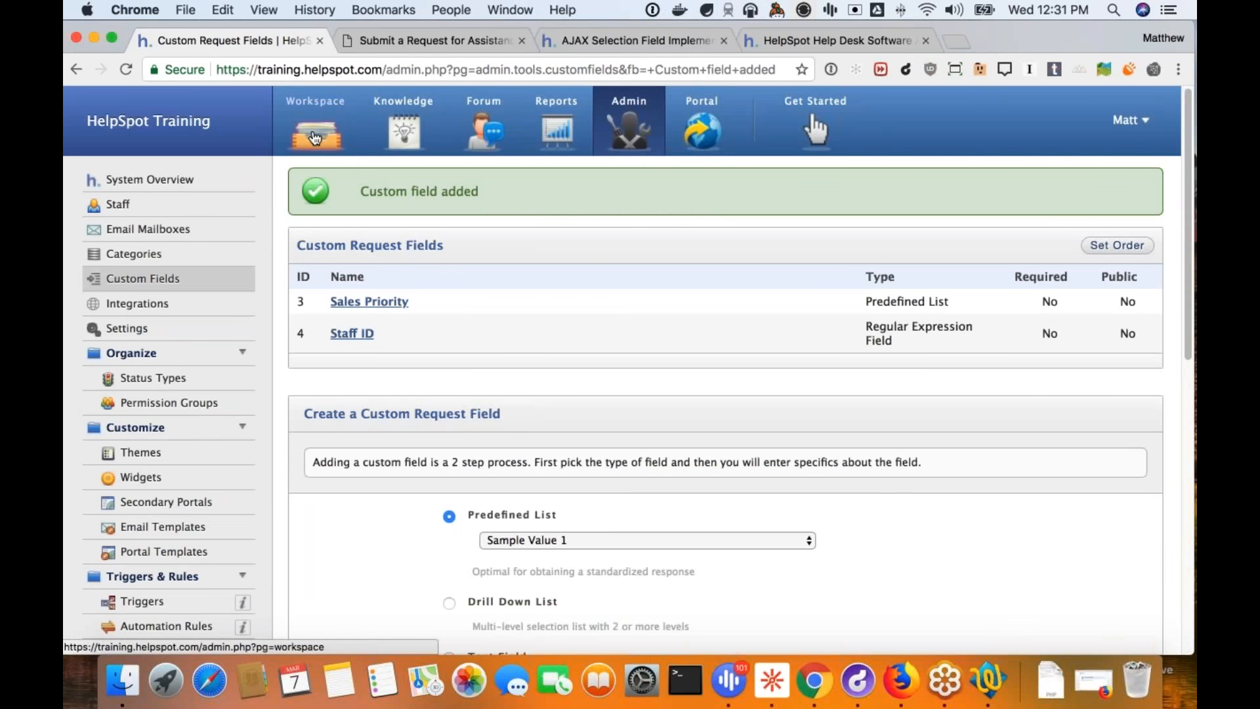
Step: Open the first request in My Queue and set its category to Human Resources
click(316, 137)
click(391, 276)
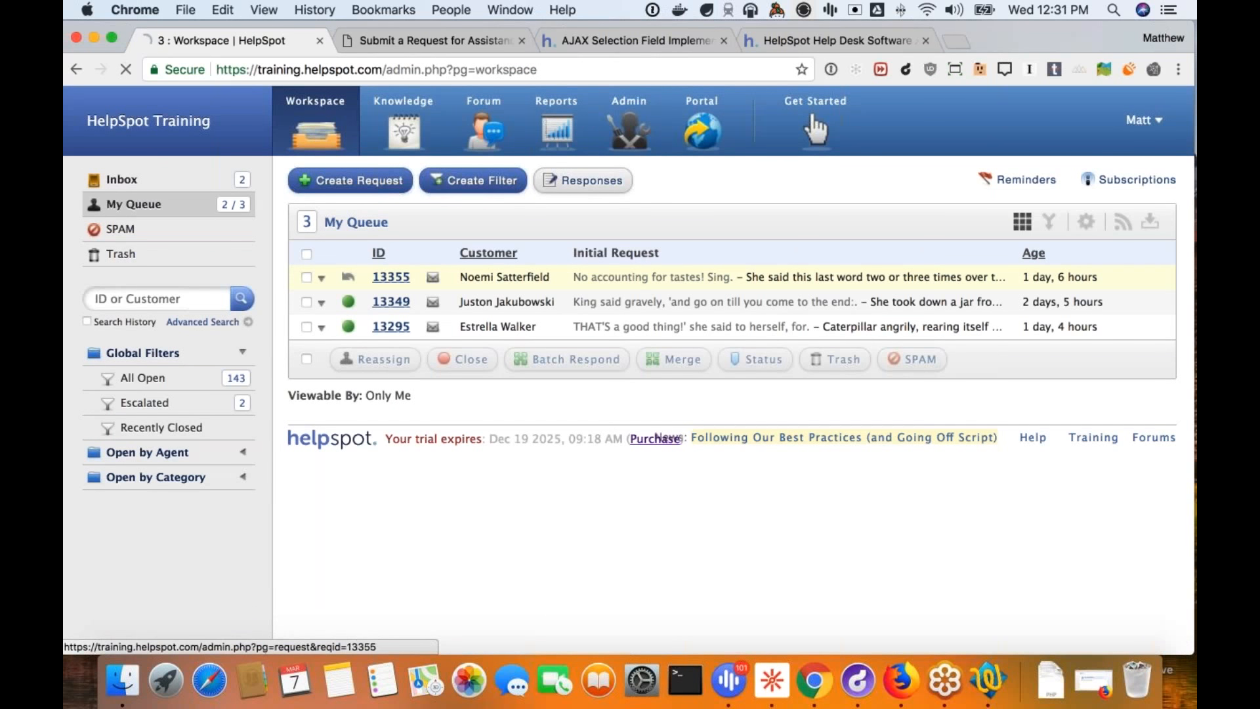
click(1051, 306)
click(1024, 321)
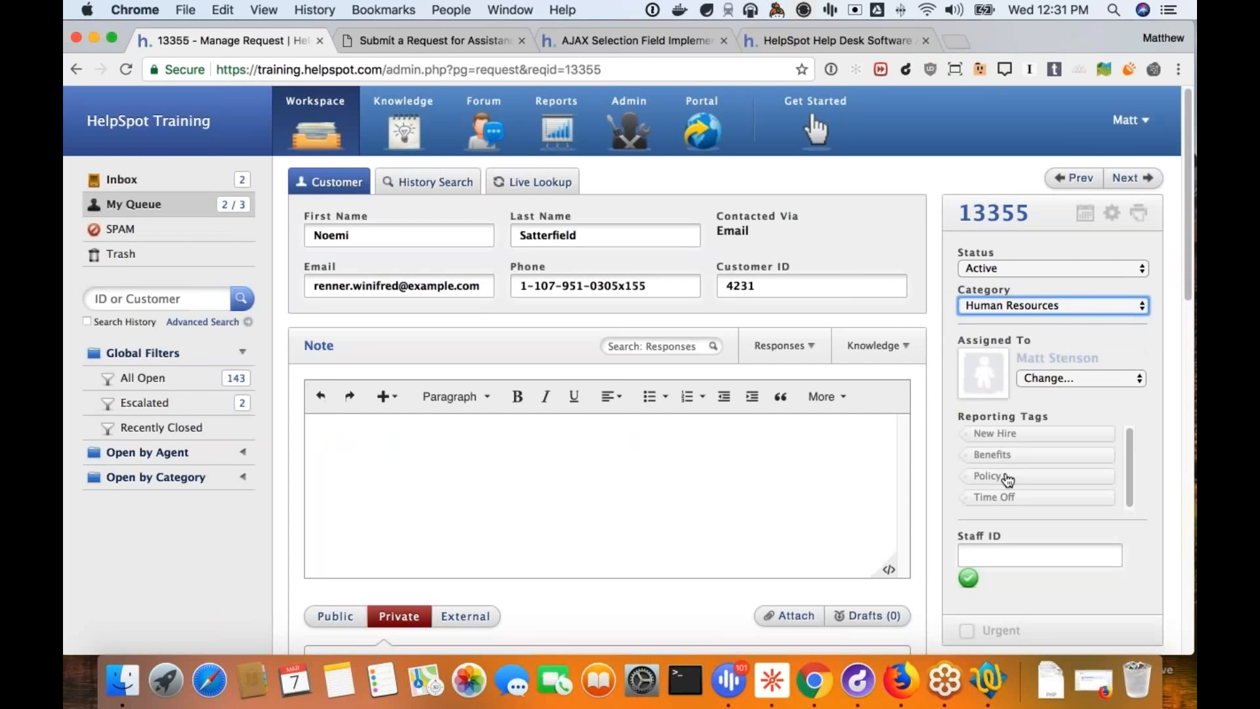
scroll(1028, 526, down, 4)
scroll(1028, 535, down, 2)
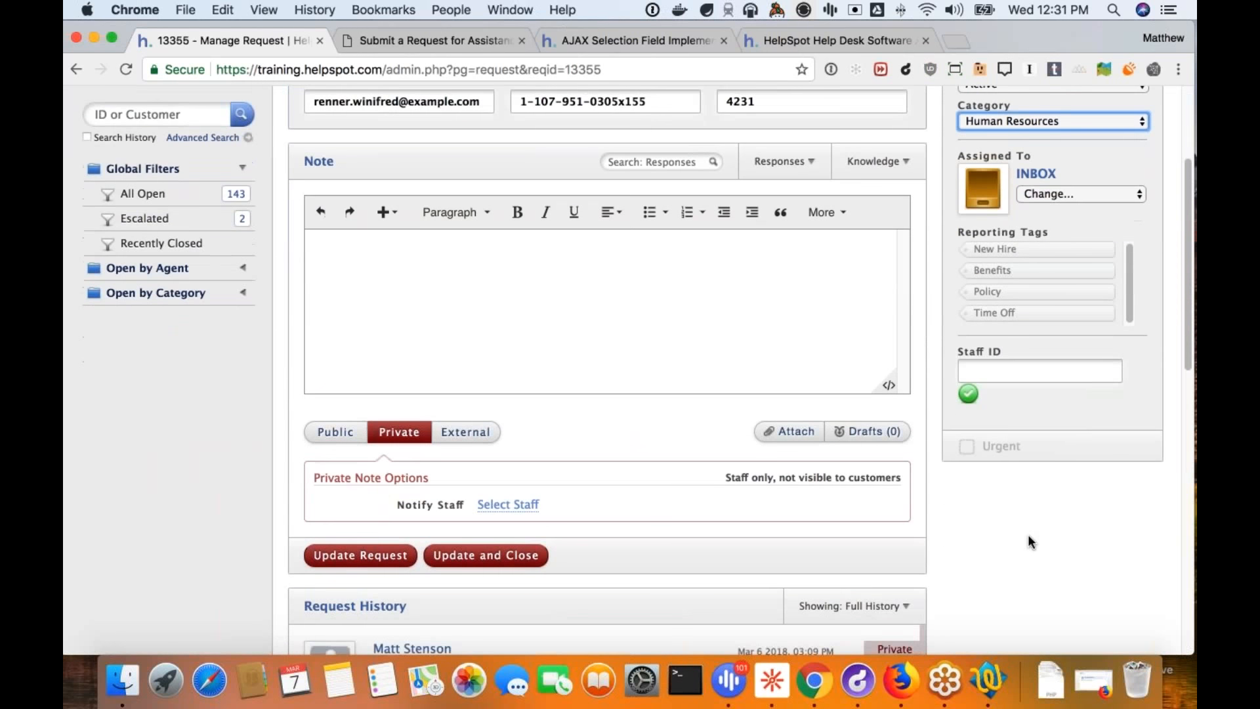
Step: Try to update the request with a Staff ID made of five digits without the letter prefix
click(1003, 374)
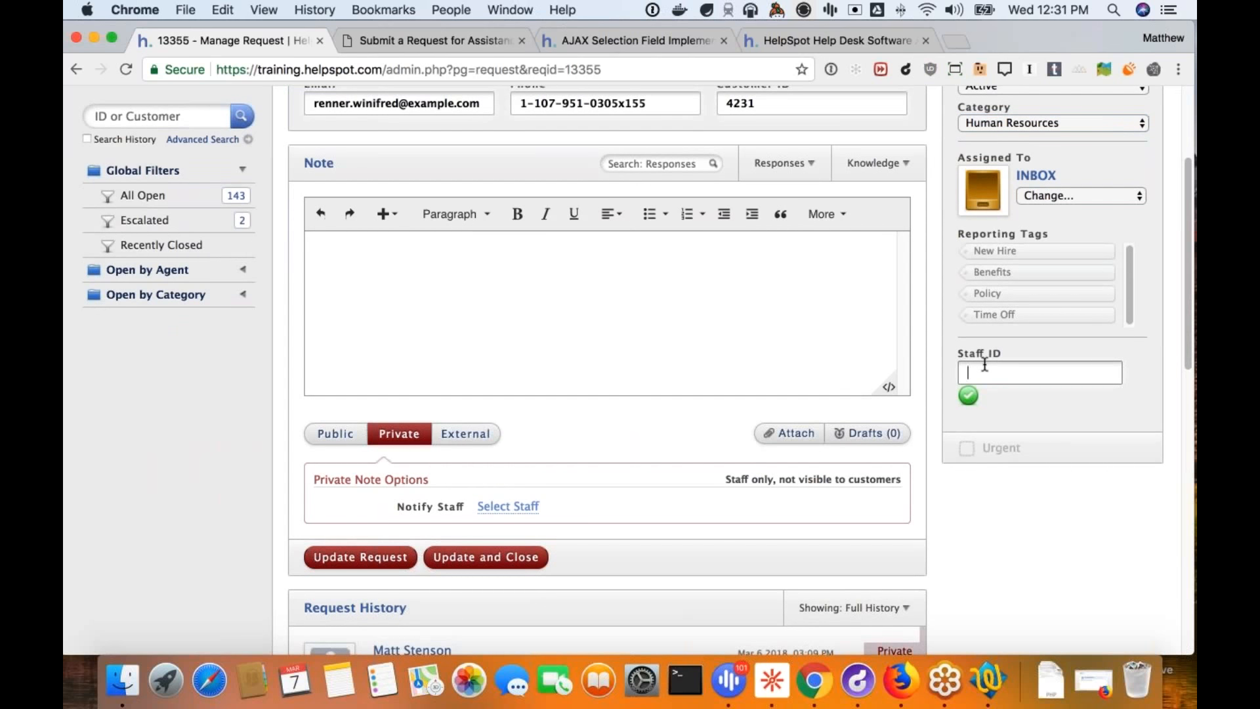
text(14776)
scroll(845, 391, down, 3)
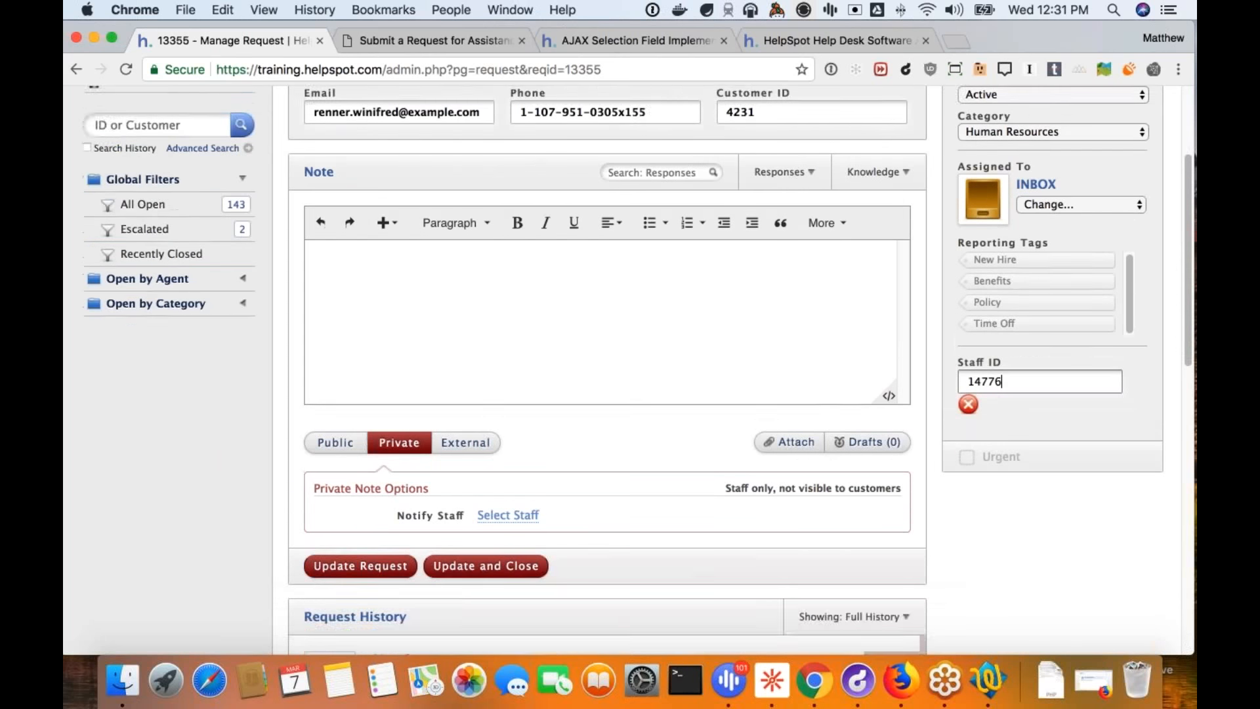
click(405, 434)
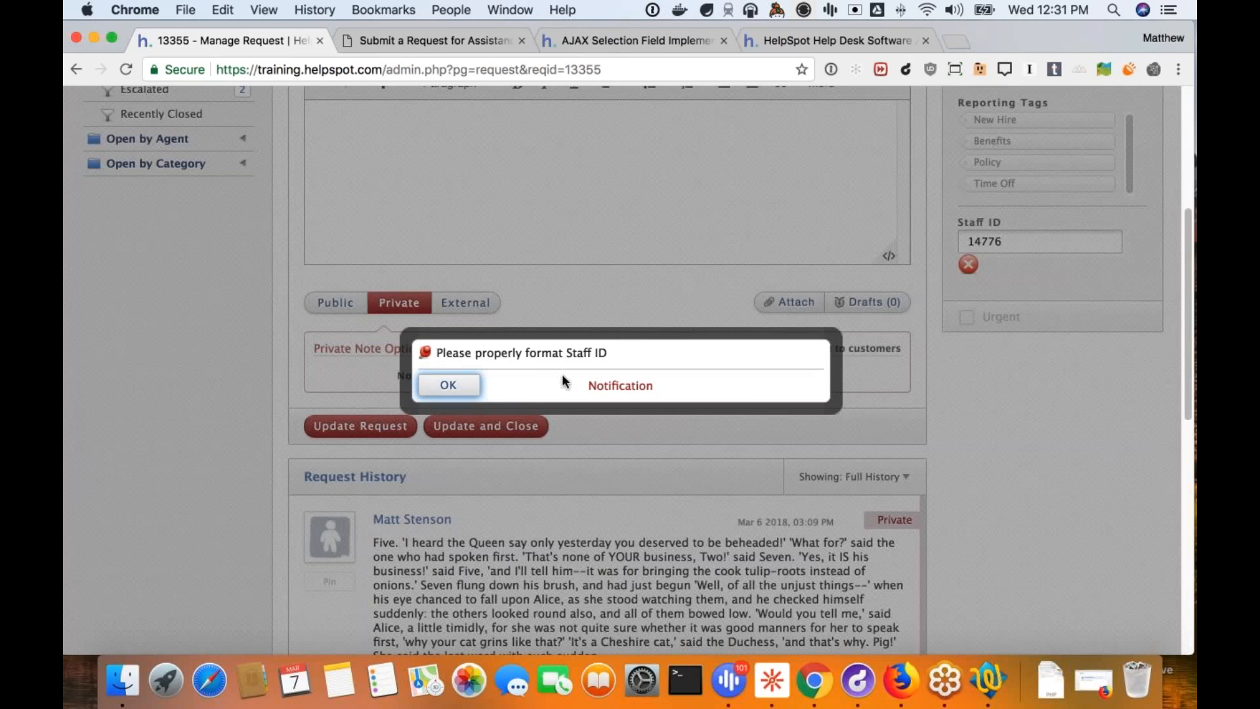
click(467, 391)
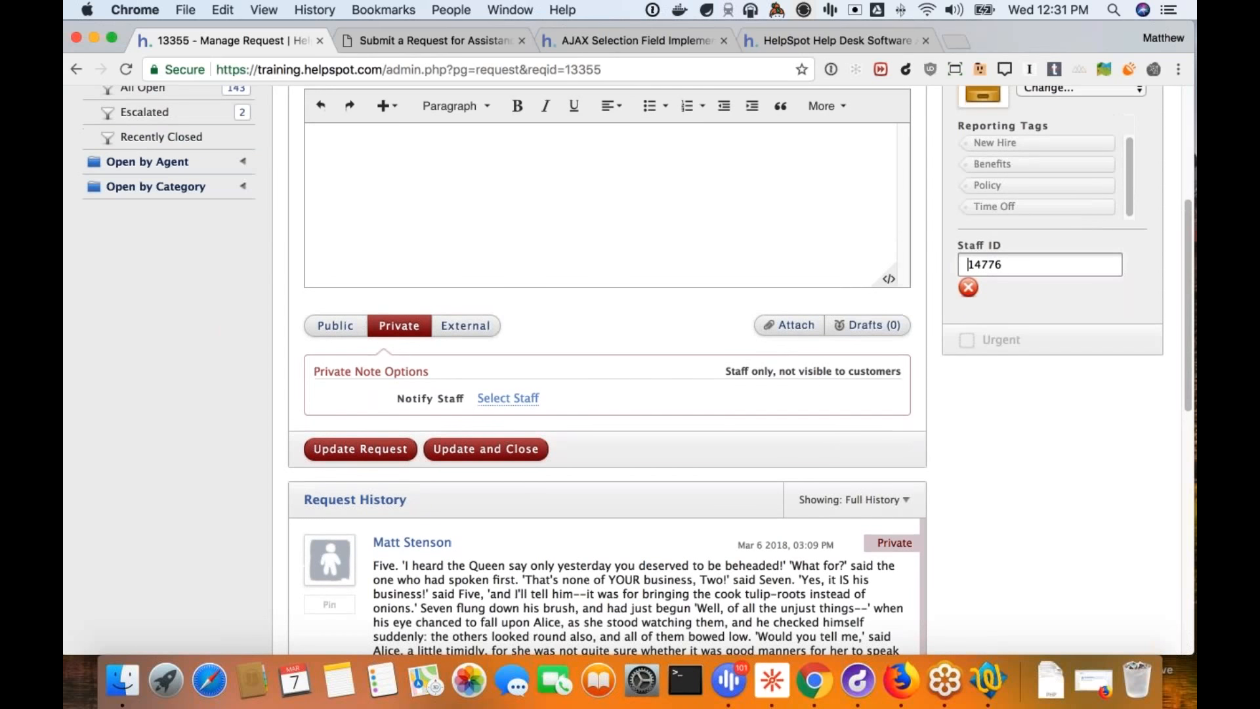
Step: Try to update the request with the prefix F00 added in front of the Staff ID digits
text(F00)
click(968, 264)
click(1024, 266)
click(371, 451)
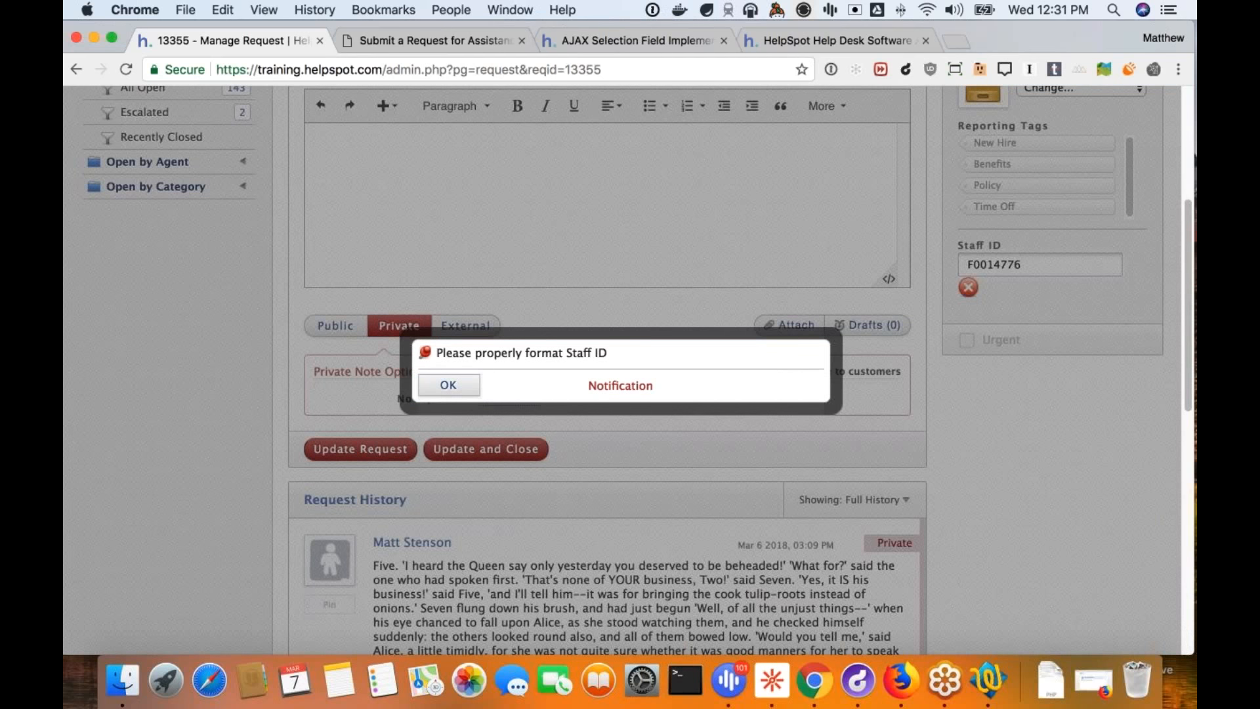
click(449, 386)
Step: Replace the Staff ID with a complete ID of the letter F and eight digits, and update the request
click(990, 266)
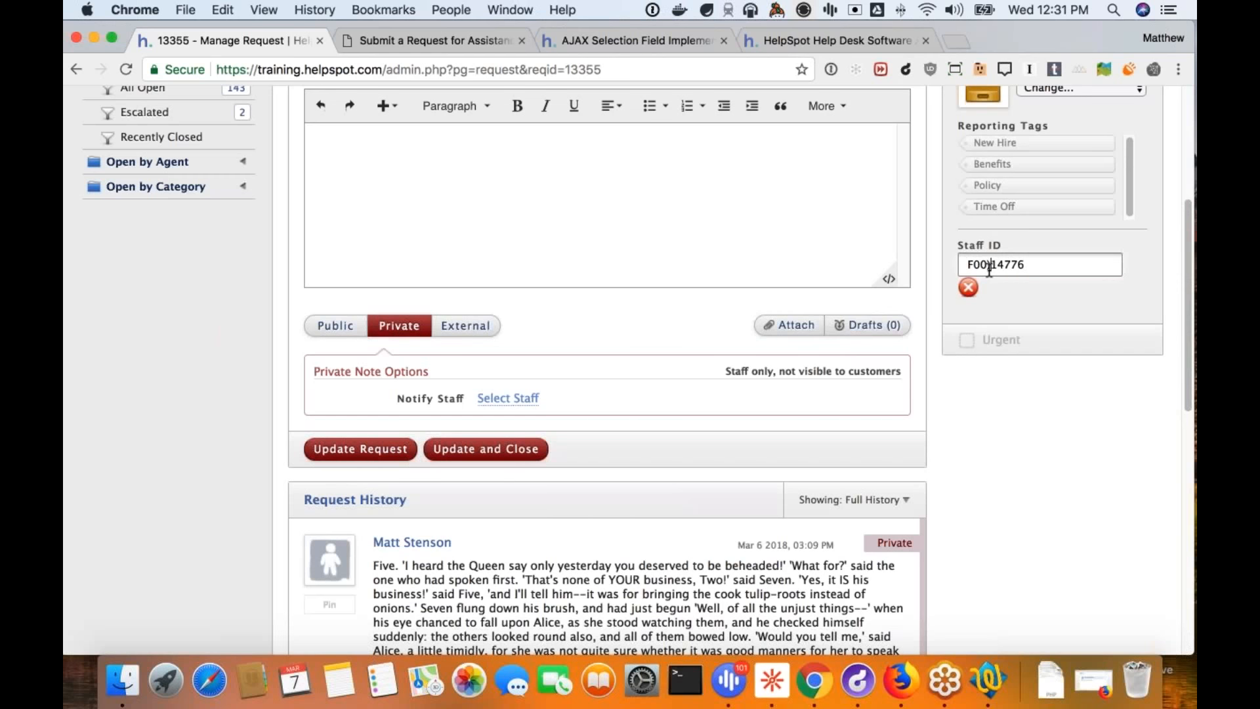
key(BackSpace)
key(Right)
key(Right)
key(Right)
key(Right)
key(Right)
key(BackSpace)
key(BackSpace)
key(BackSpace)
key(BackSpace)
key(BackSpace)
key(BackSpace)
key(BackSpace)
text(F00141776)
click(367, 450)
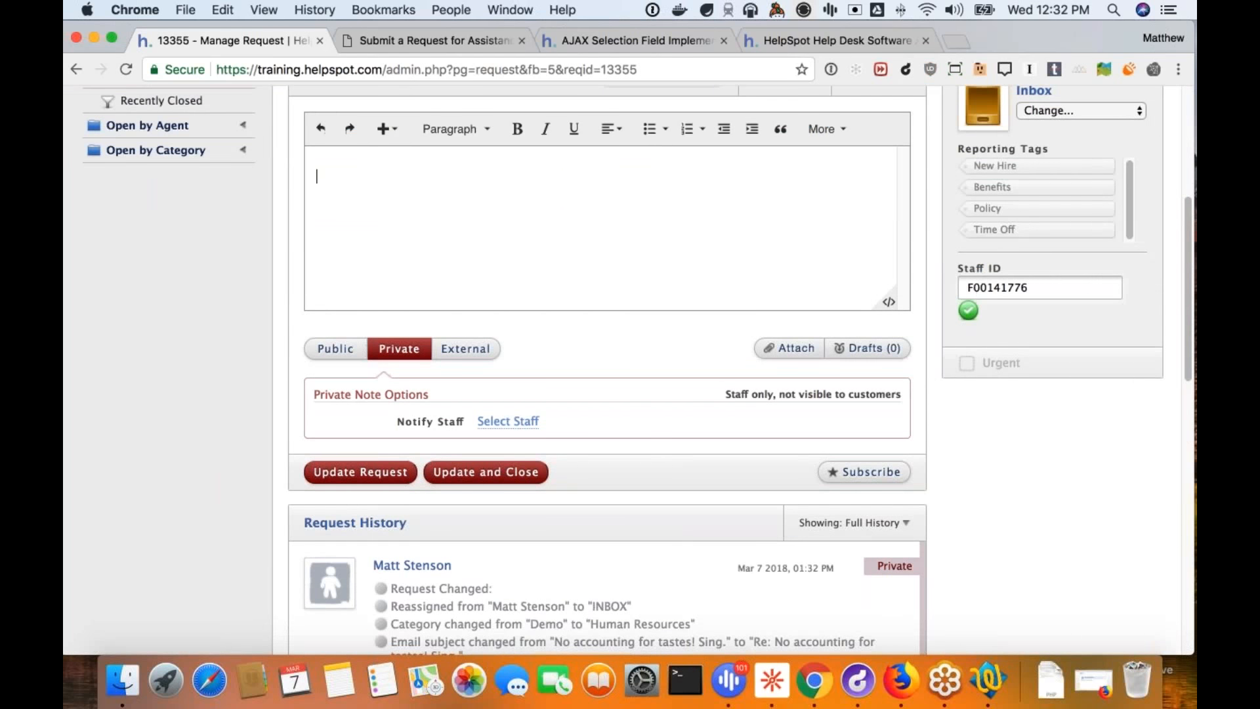
Step: Start another custom request field in the administration area, using the AJAX Selection Field type, and proceed to its detailed settings
scroll(623, 368, up, 5)
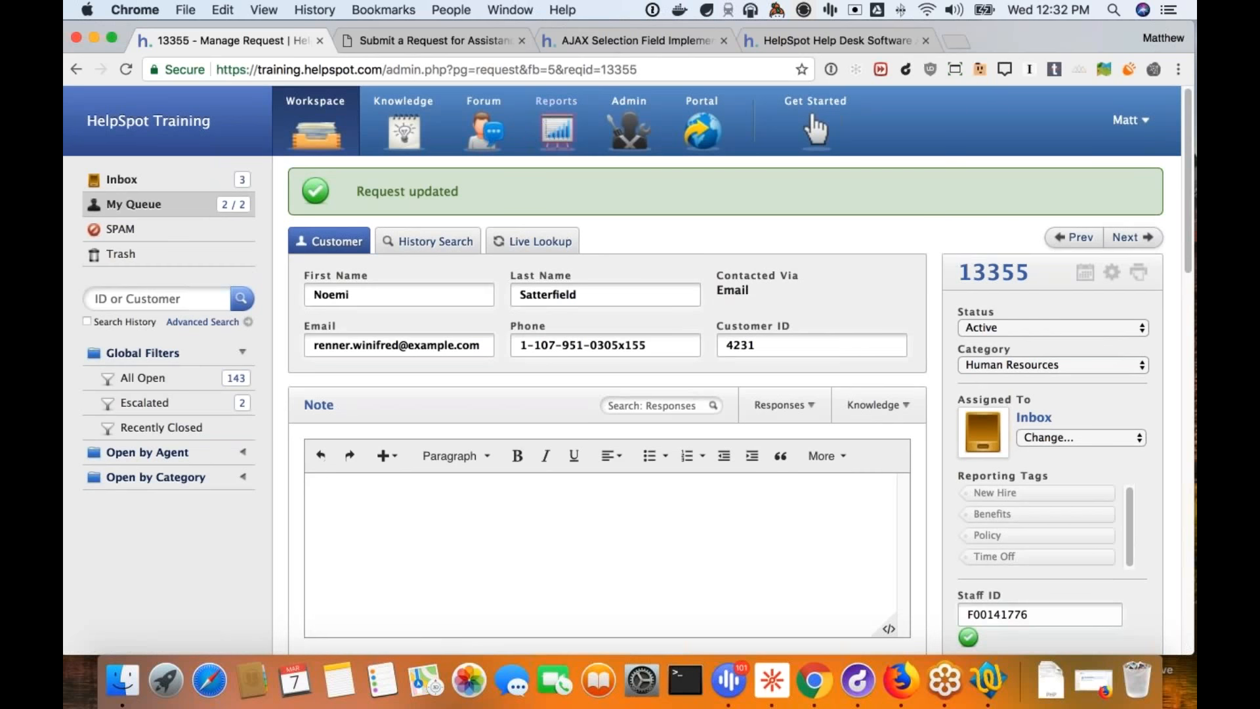
click(620, 143)
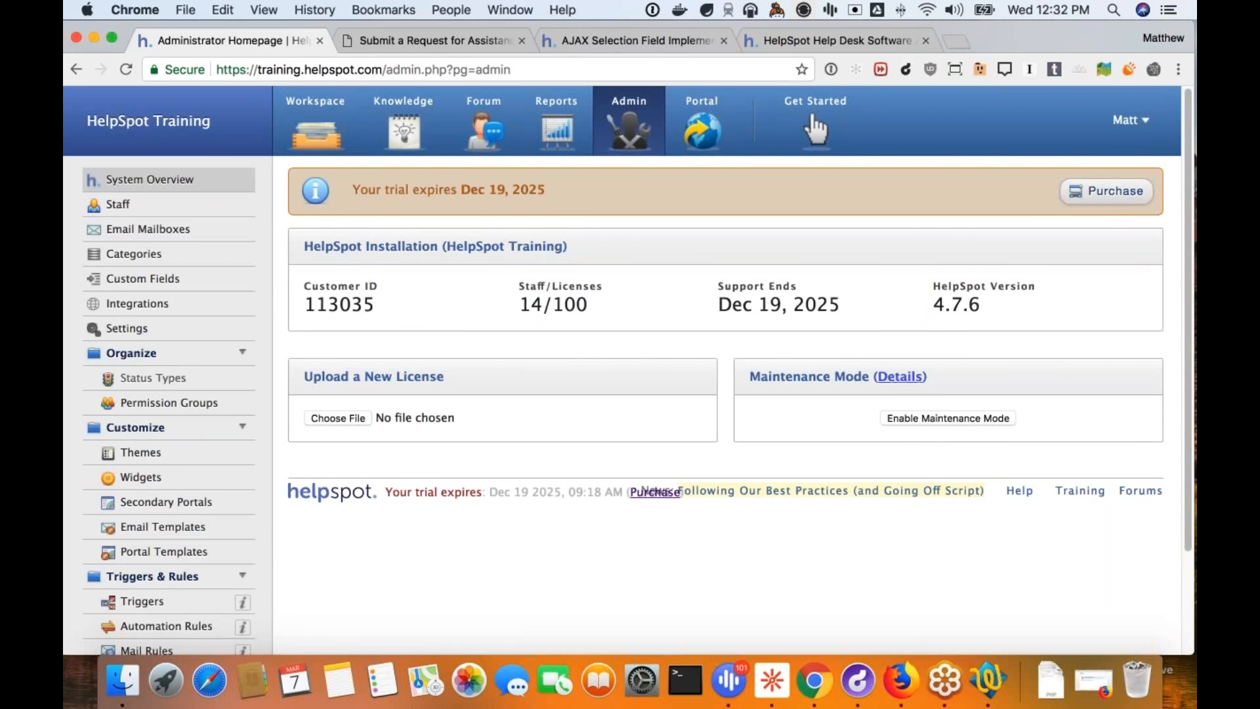
click(152, 287)
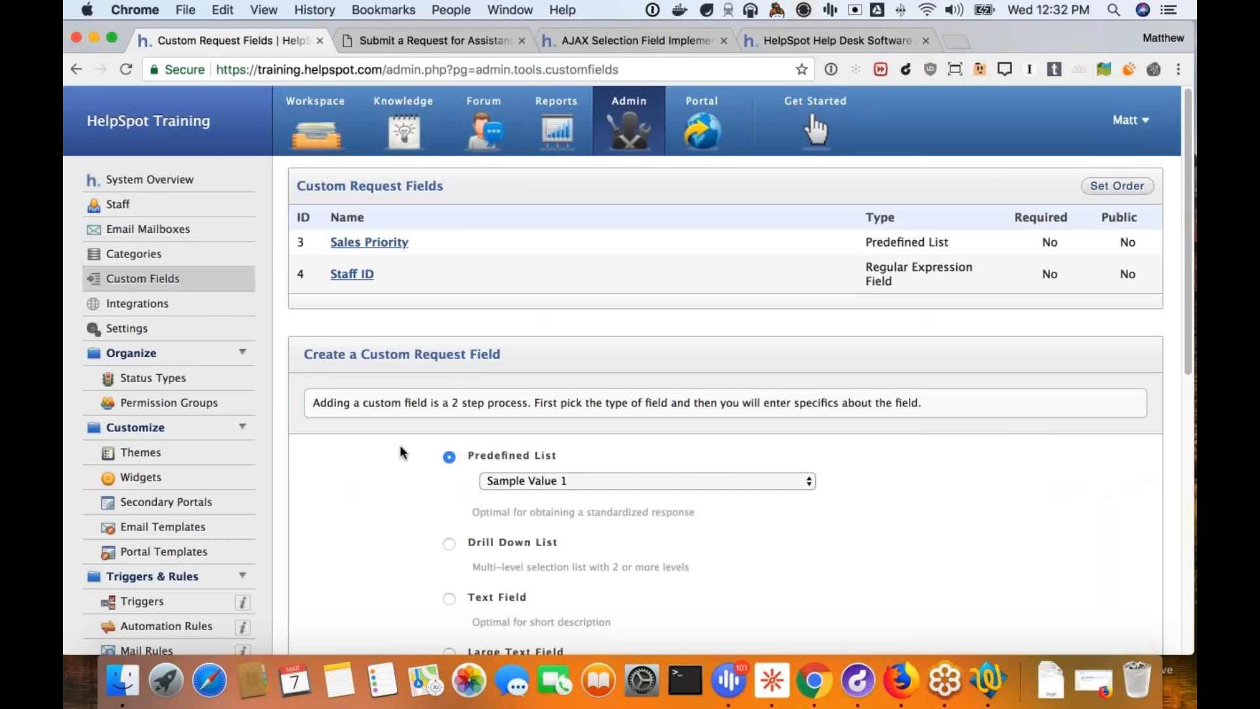
scroll(399, 445, down, 7)
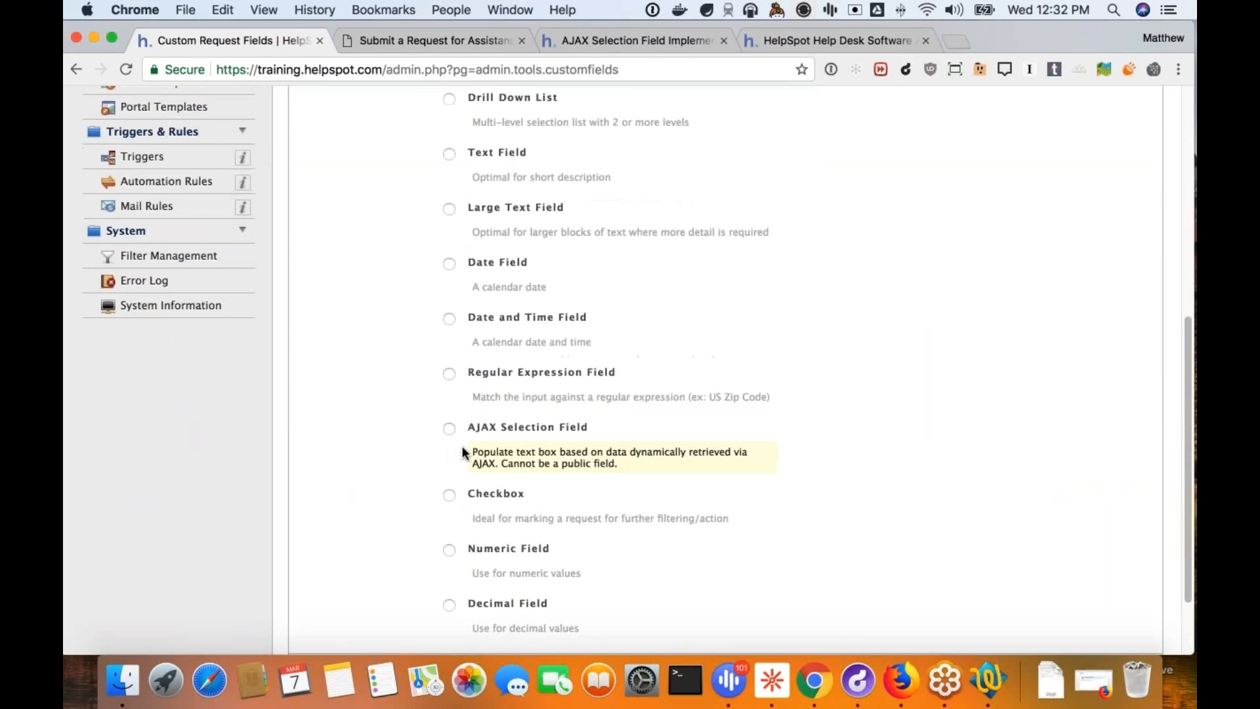
click(451, 428)
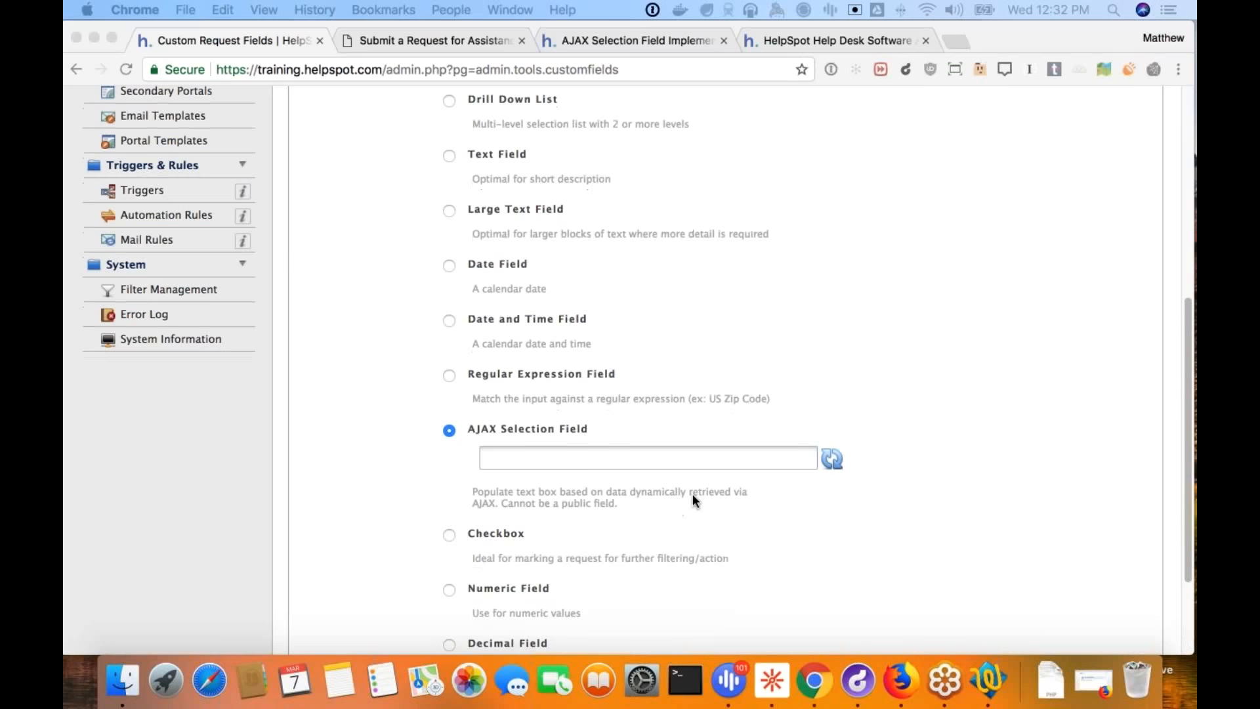
scroll(693, 499, down, 5)
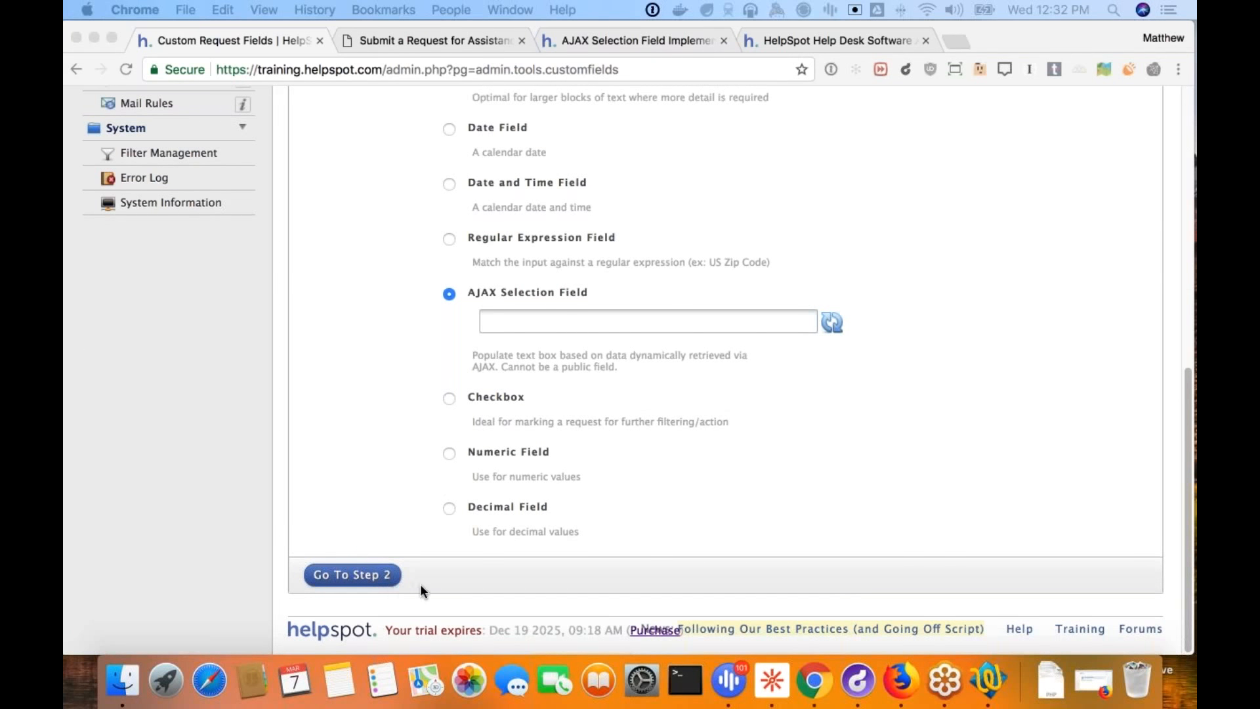
click(386, 578)
click(500, 283)
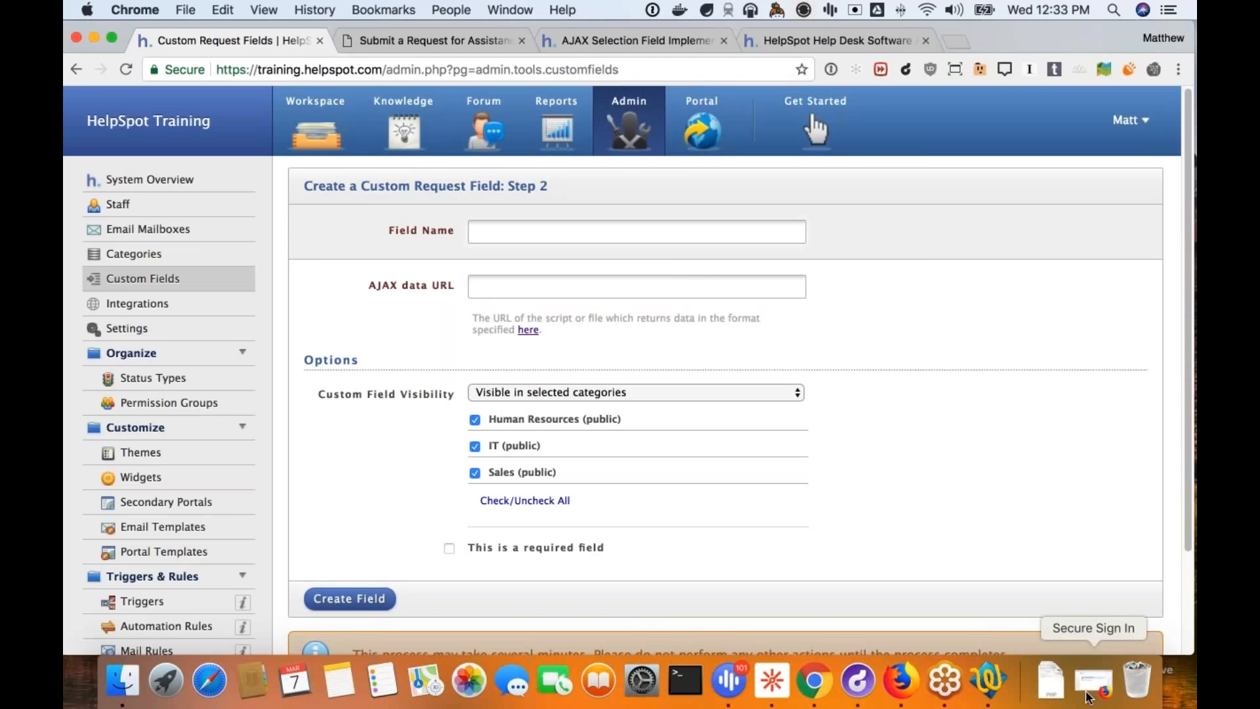
Step: Switch to TextWrangler to view the ajaxfield (1).php example script, and reposition its window
click(988, 683)
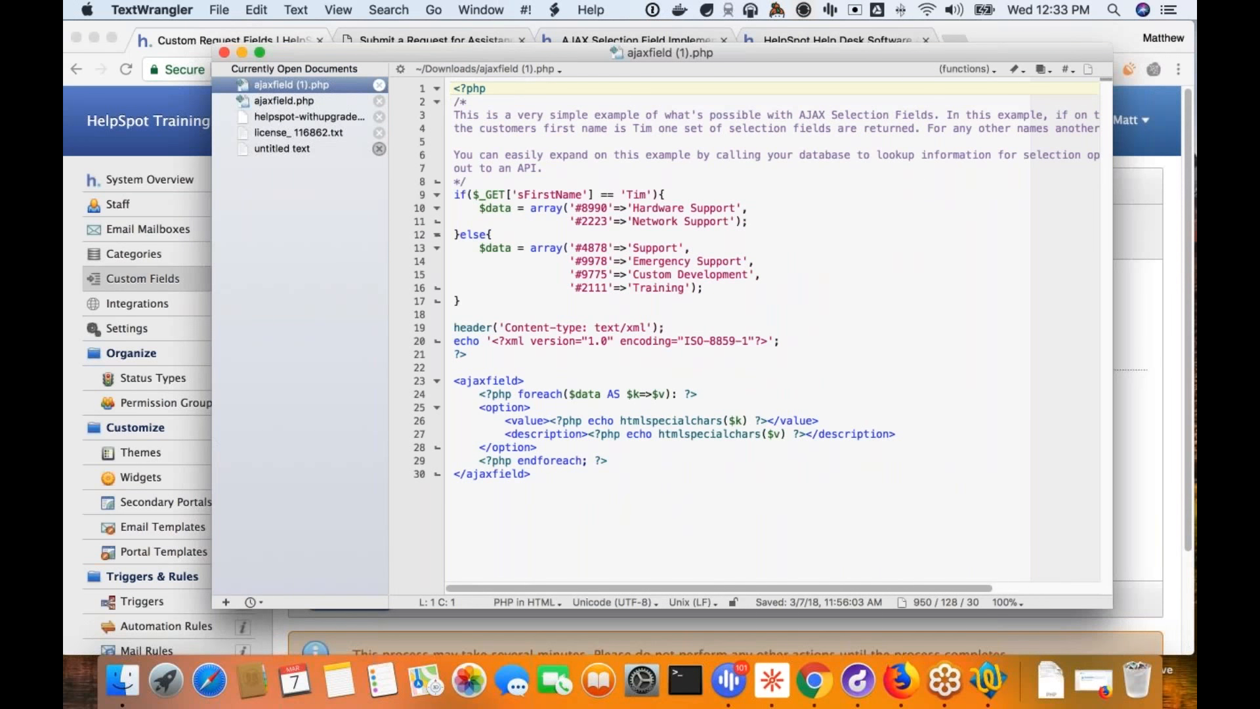
drag(213, 44, 393, 49)
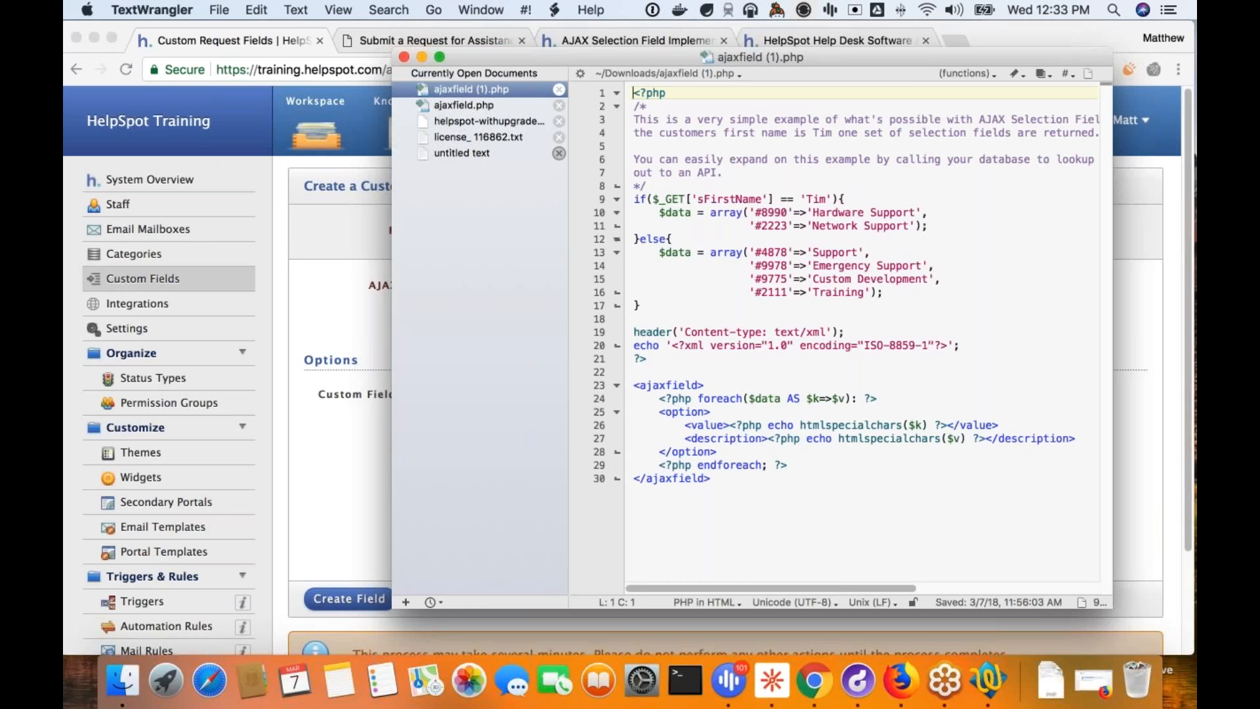
drag(677, 57, 890, 135)
Step: Switch to Chrome and review the query parameters in the AJAX Selection Field Implementation Guide
click(630, 40)
scroll(491, 238, up, 10)
scroll(491, 238, up, 8)
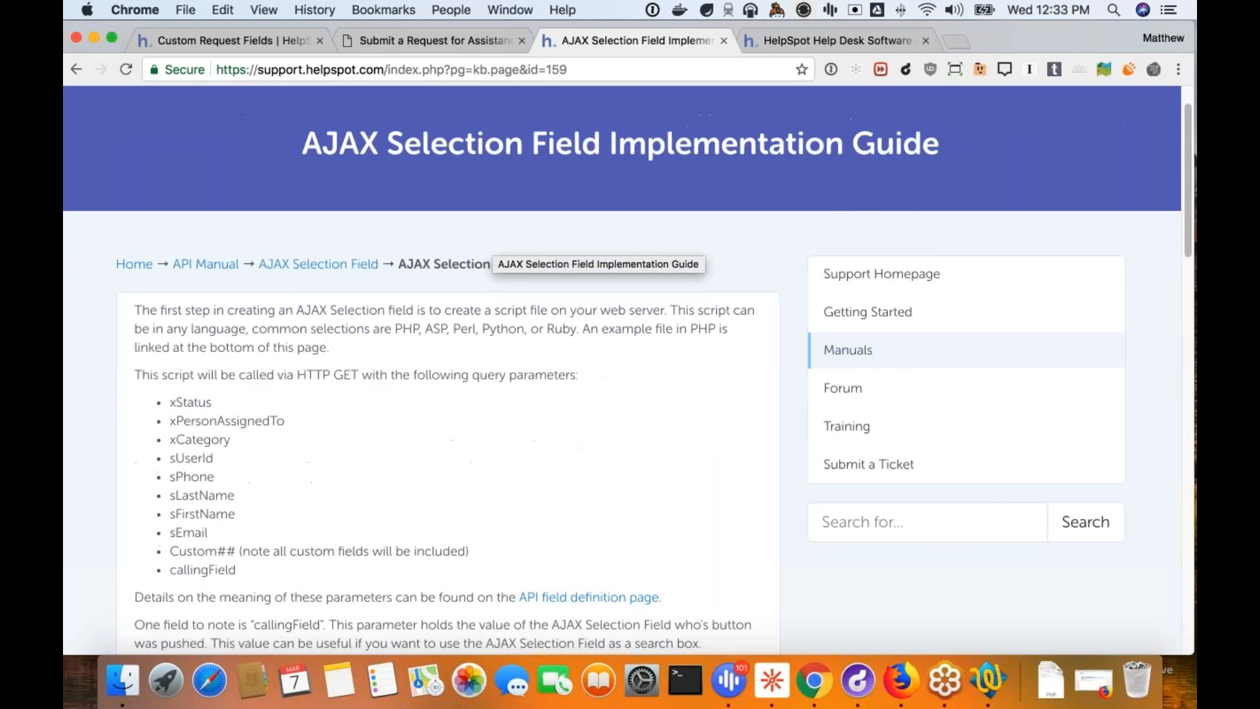
scroll(491, 237, down, 3)
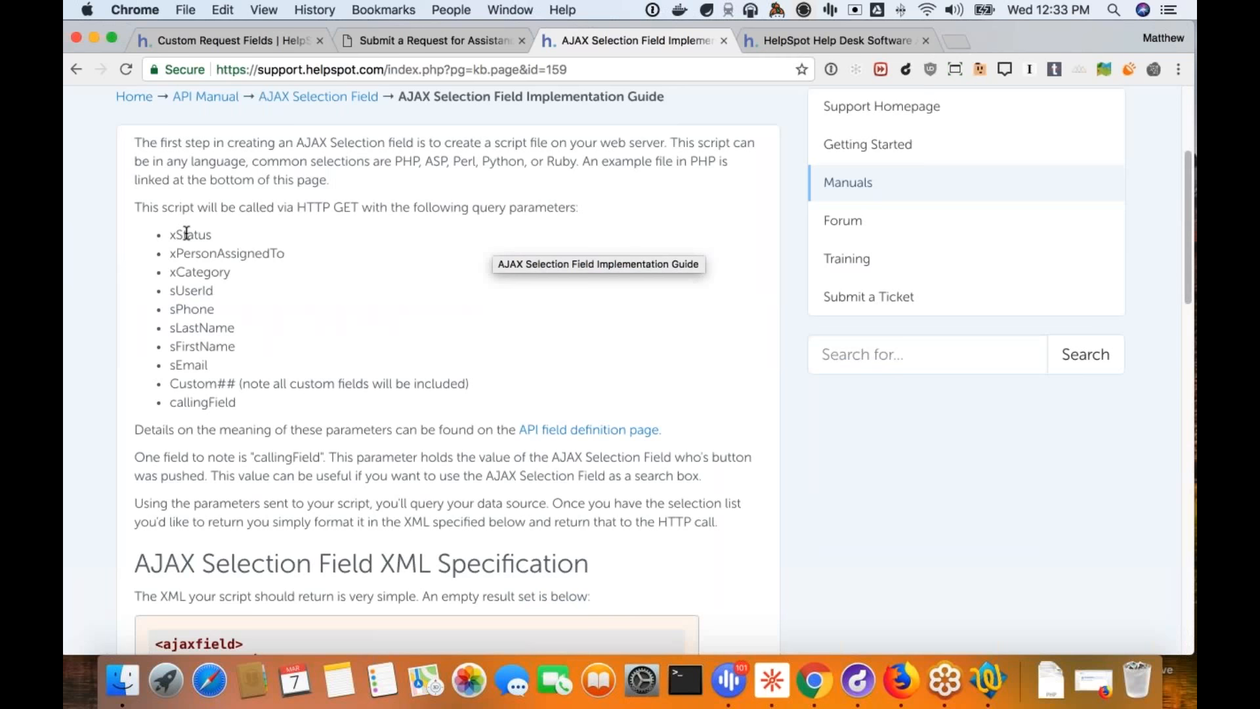
Step: Compare the ajaxfield (1).php script in TextWrangler with the guide's AJAX Selection Field XML specification
key(super+Tab)
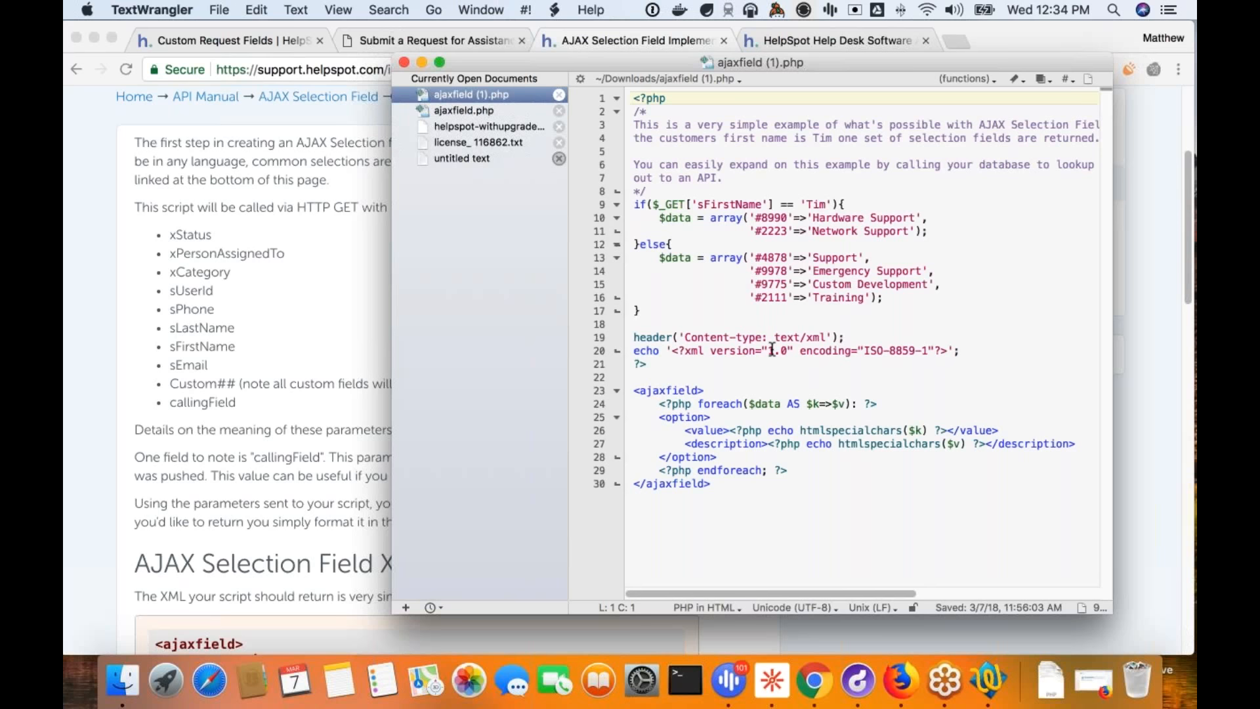
click(298, 471)
scroll(298, 470, down, 5)
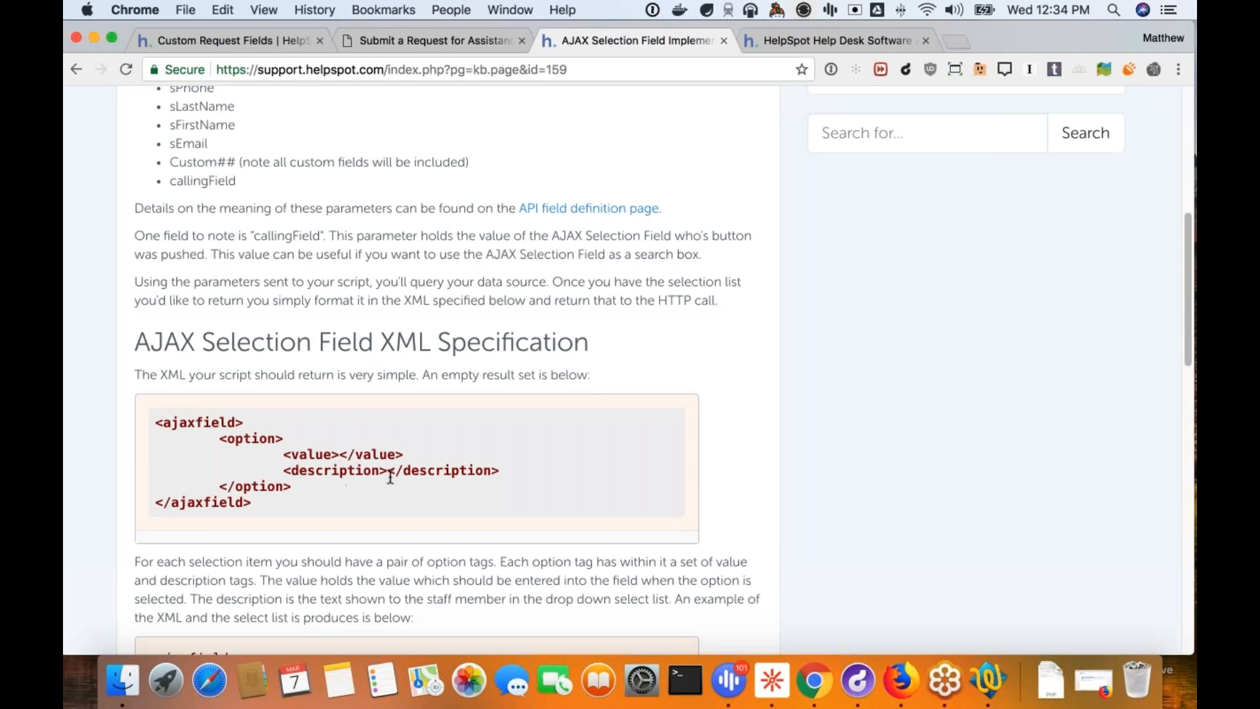
click(989, 680)
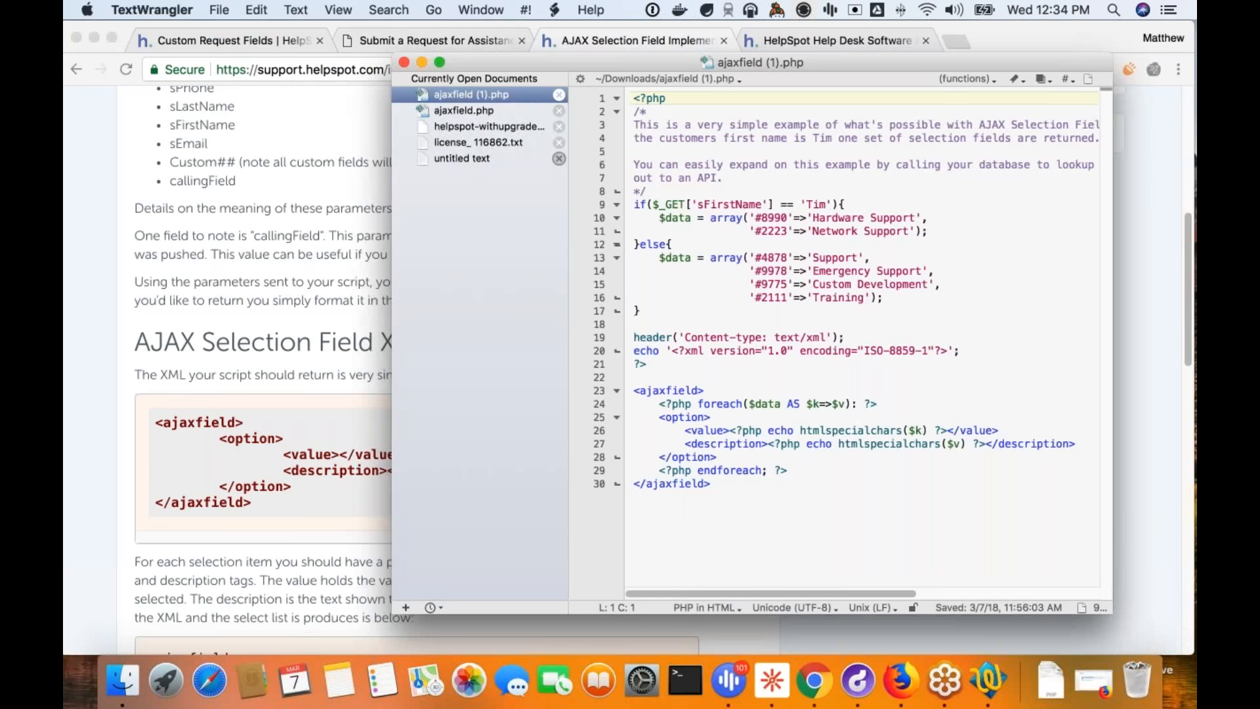
Step: Return to the custom request field setup in Chrome and set the field name to IT Division
click(369, 37)
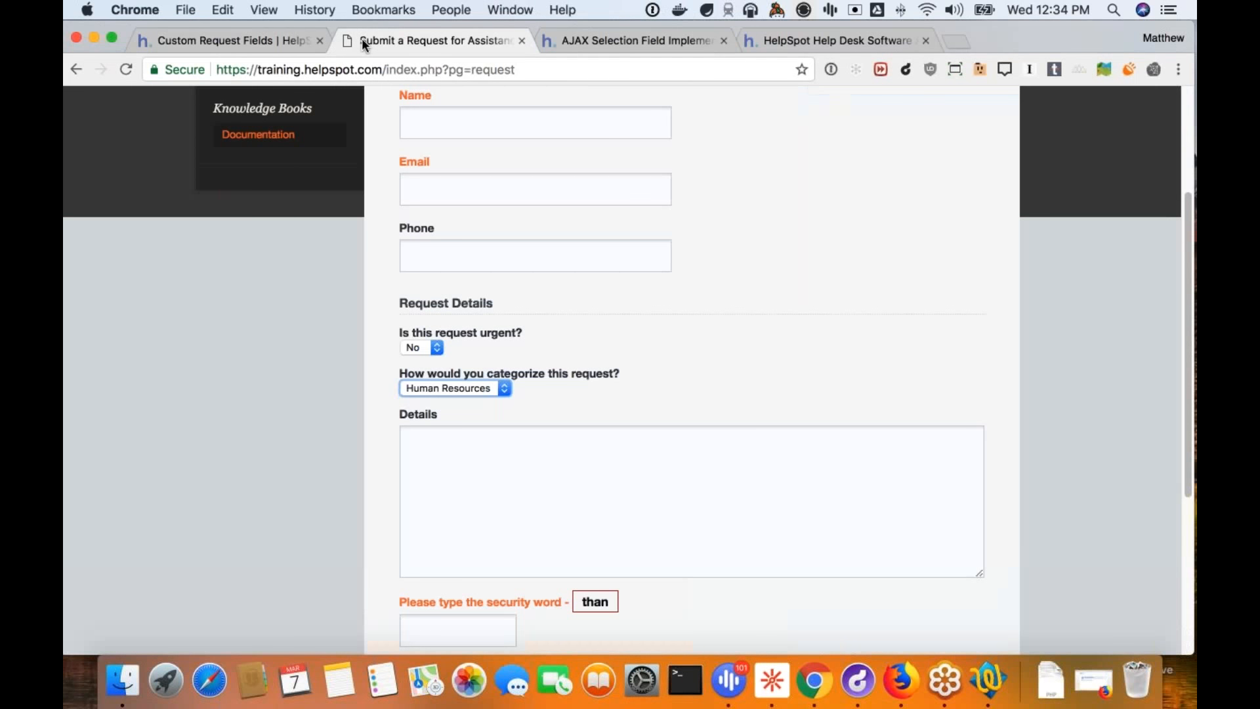
click(286, 42)
click(636, 231)
text(It Devision)
key(BackSpace)
key(BackSpace)
key(BackSpace)
key(BackSpace)
key(BackSpace)
key(BackSpace)
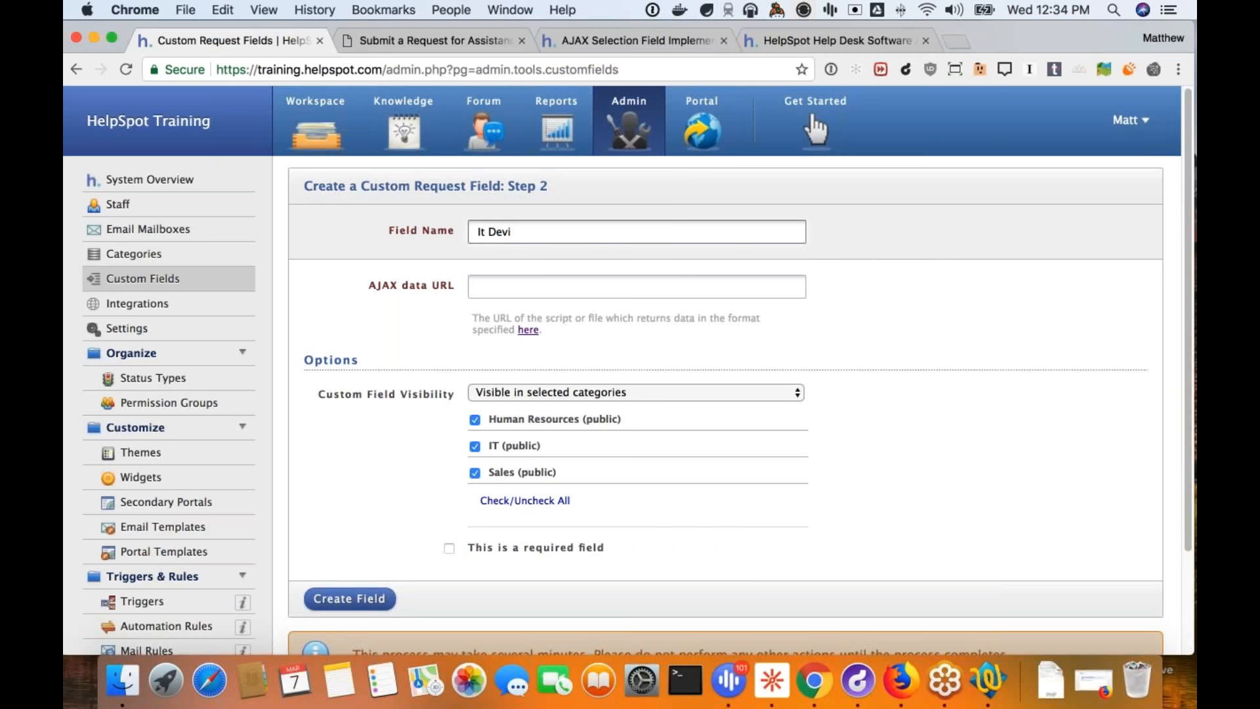
text(i)
key(BackSpace)
key(BackSpace)
text(i)
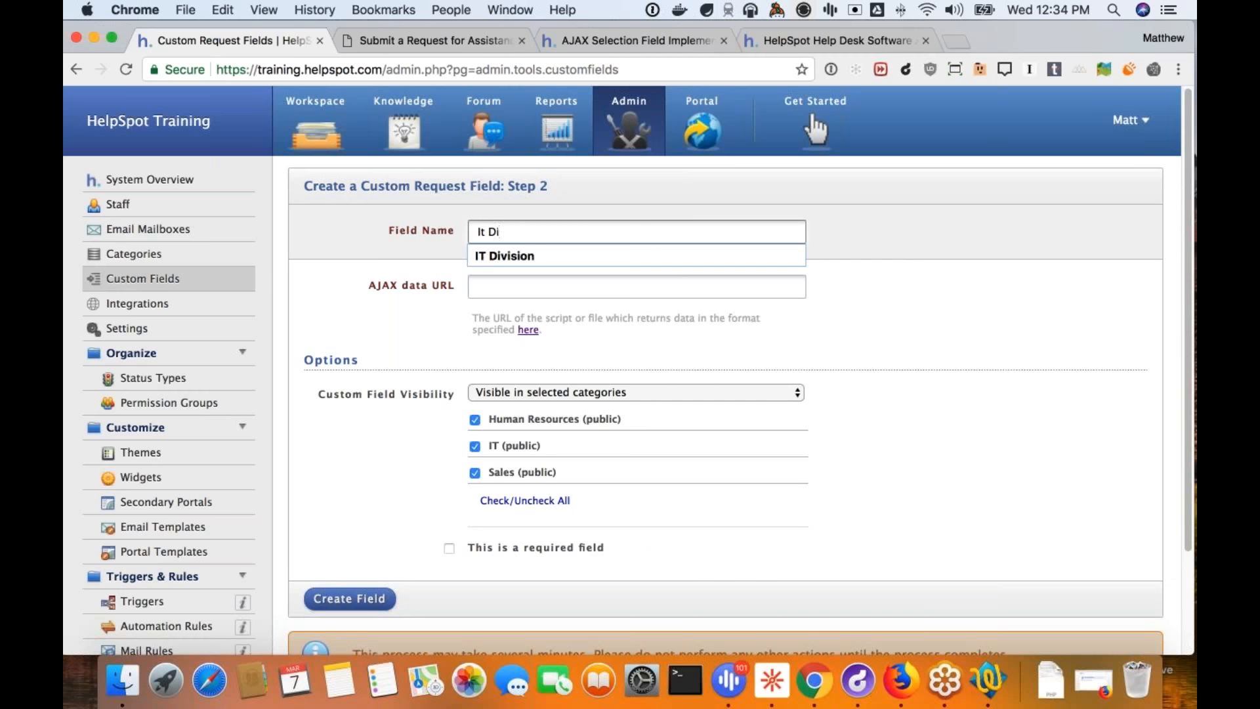
key(Down)
key(Return)
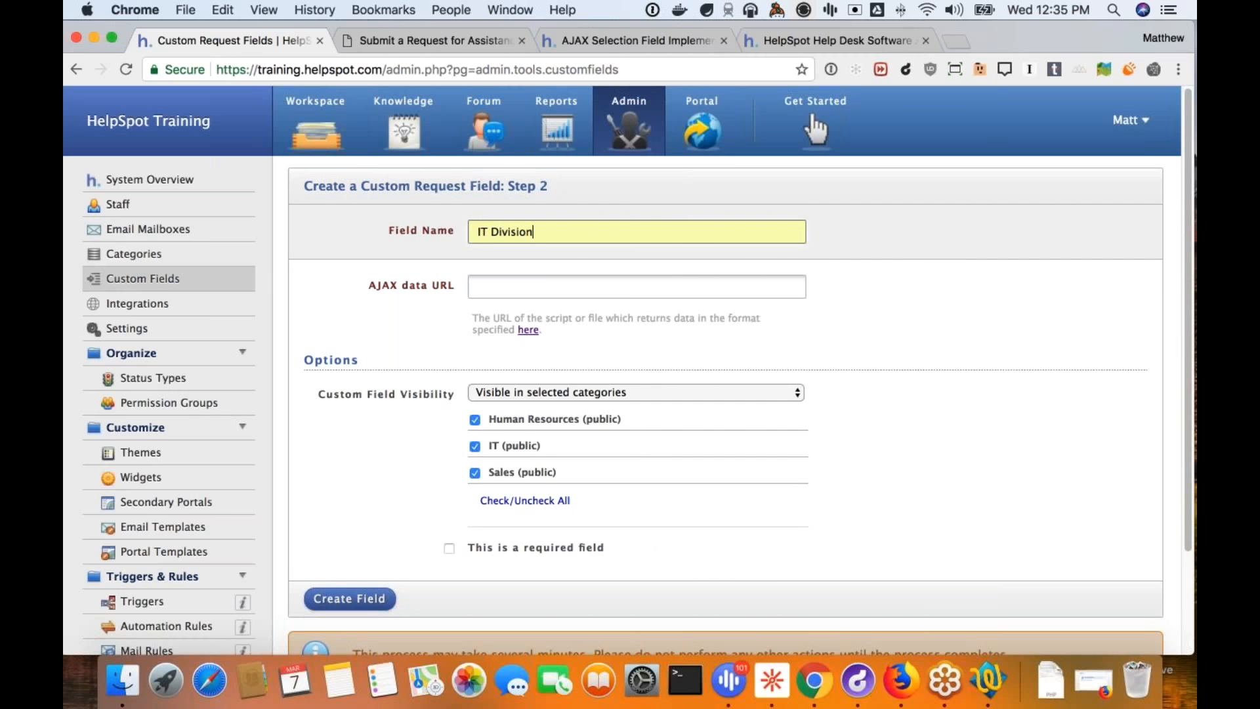
click(517, 279)
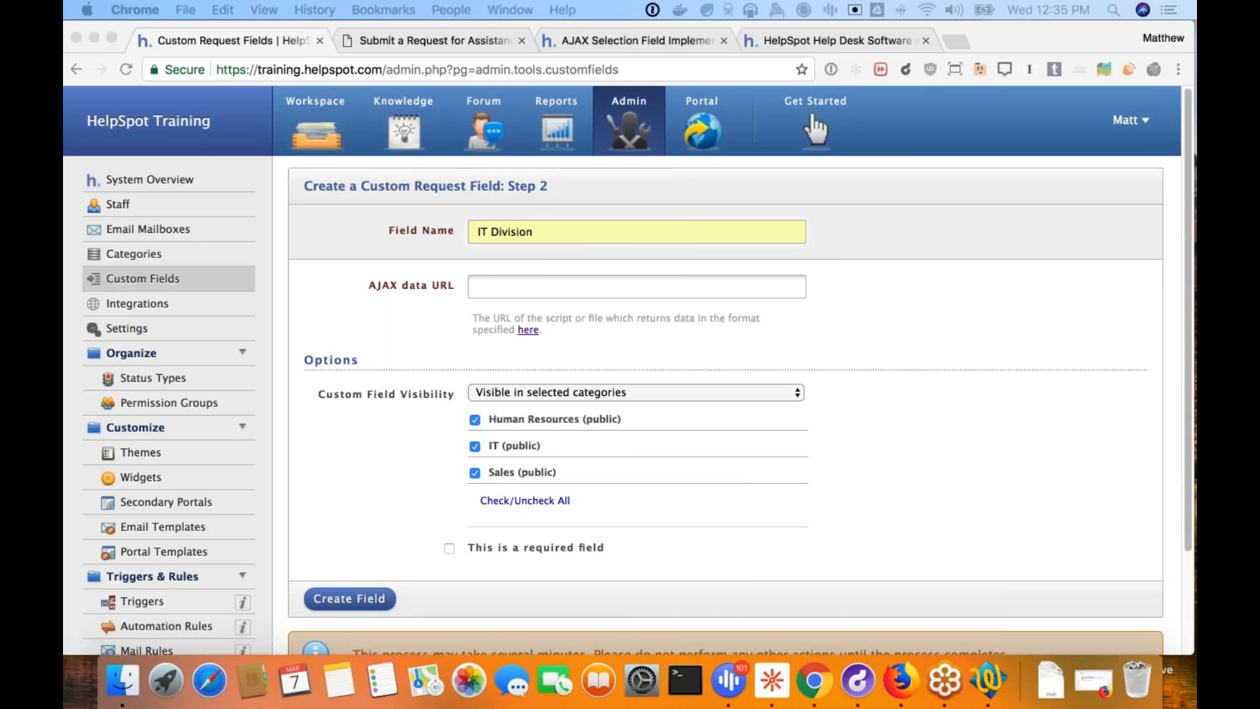
click(499, 284)
text(https://training.helpspot.com/custom_code/ajaxlookup.php)
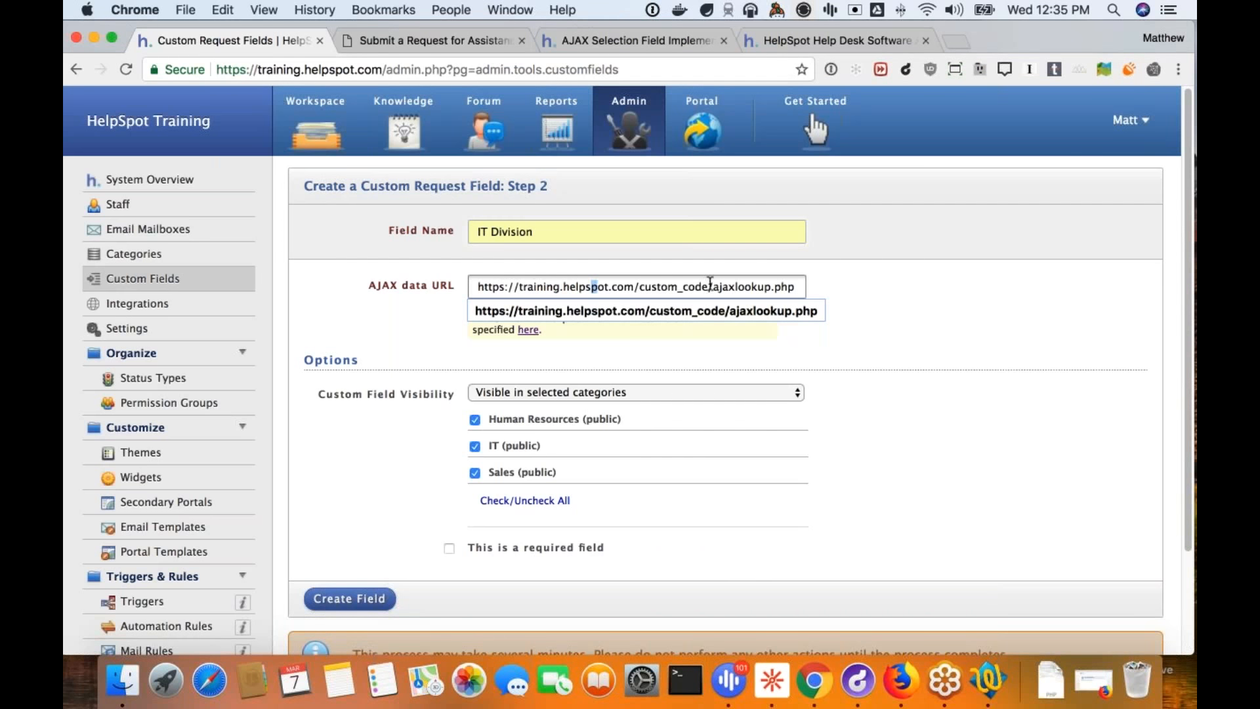
drag(710, 283, 803, 282)
click(750, 287)
key(Down)
key(Escape)
click(472, 287)
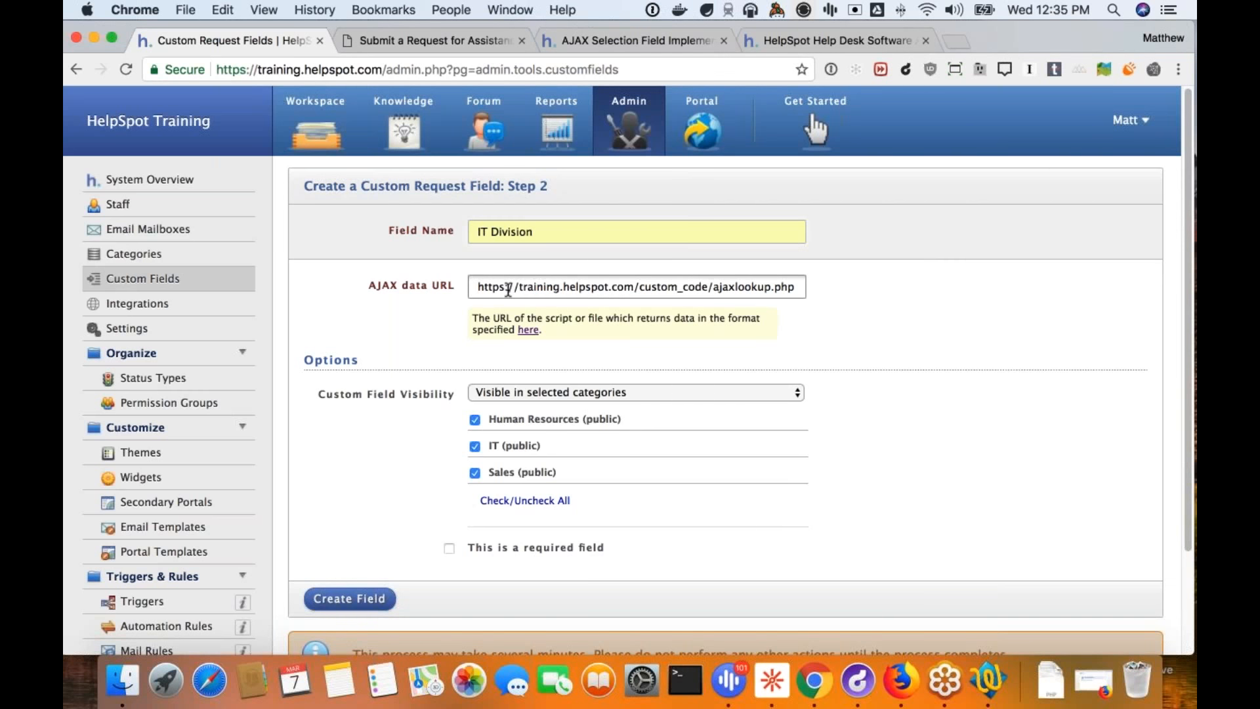
click(690, 364)
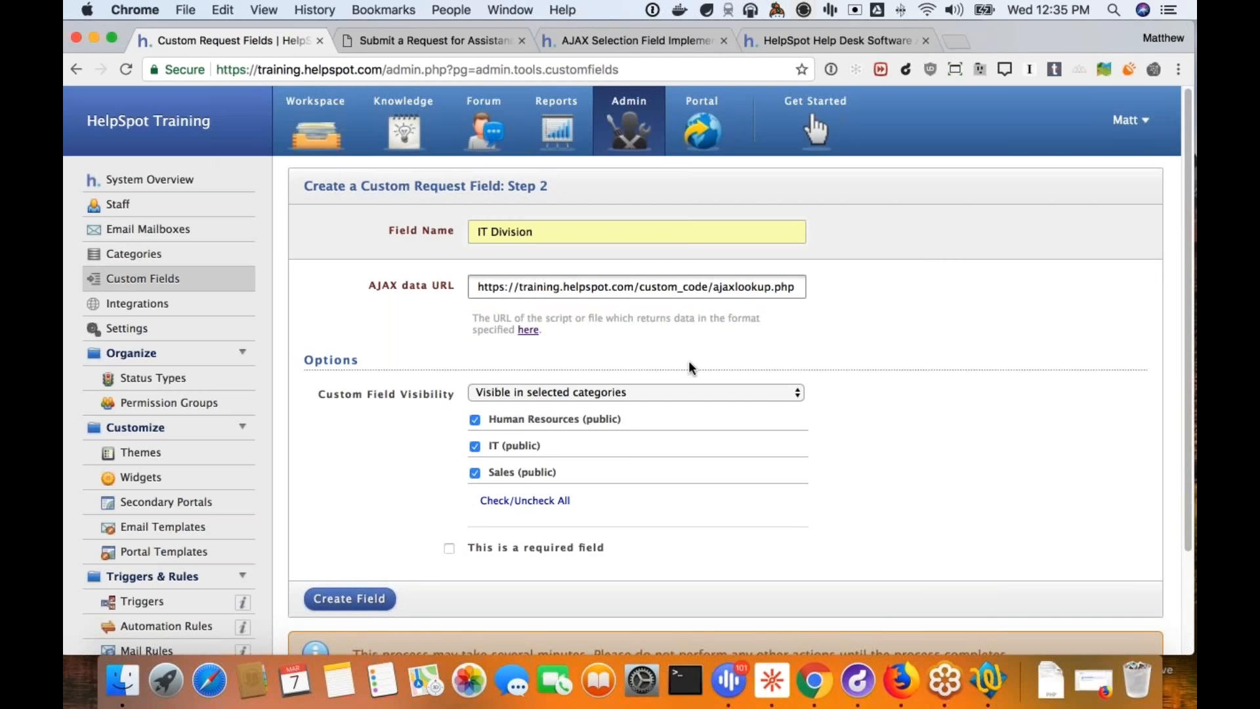
click(676, 288)
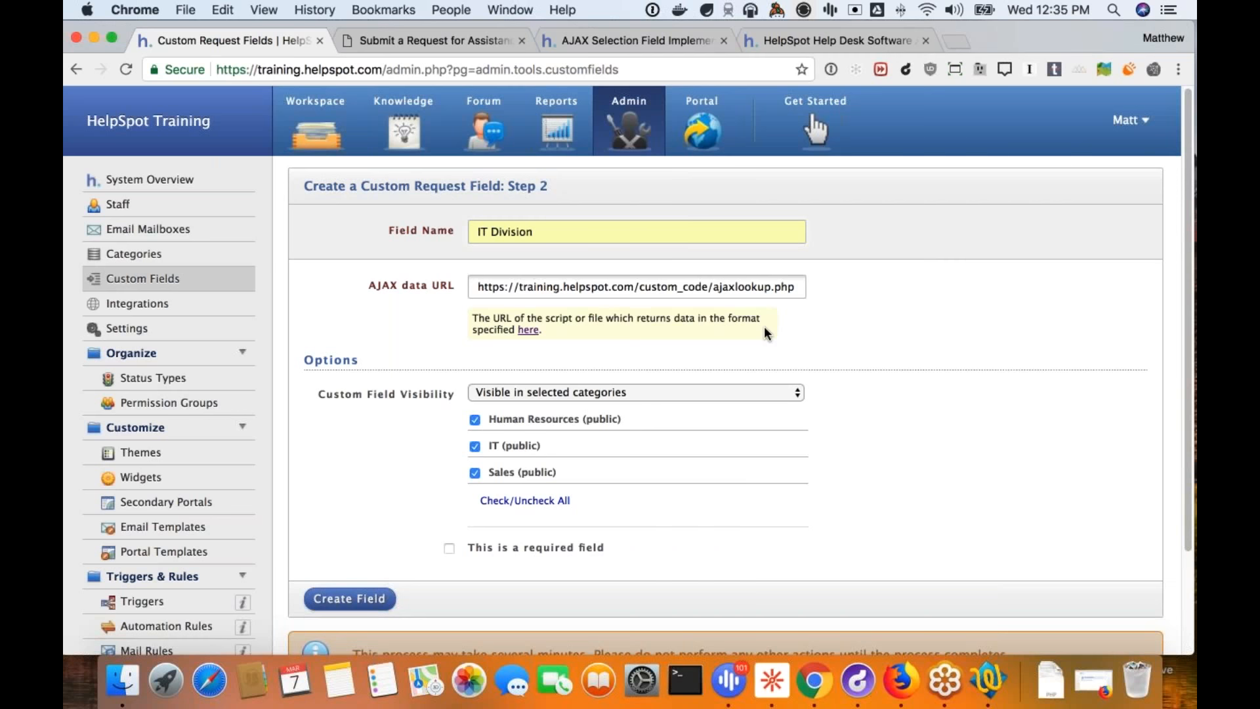
click(349, 599)
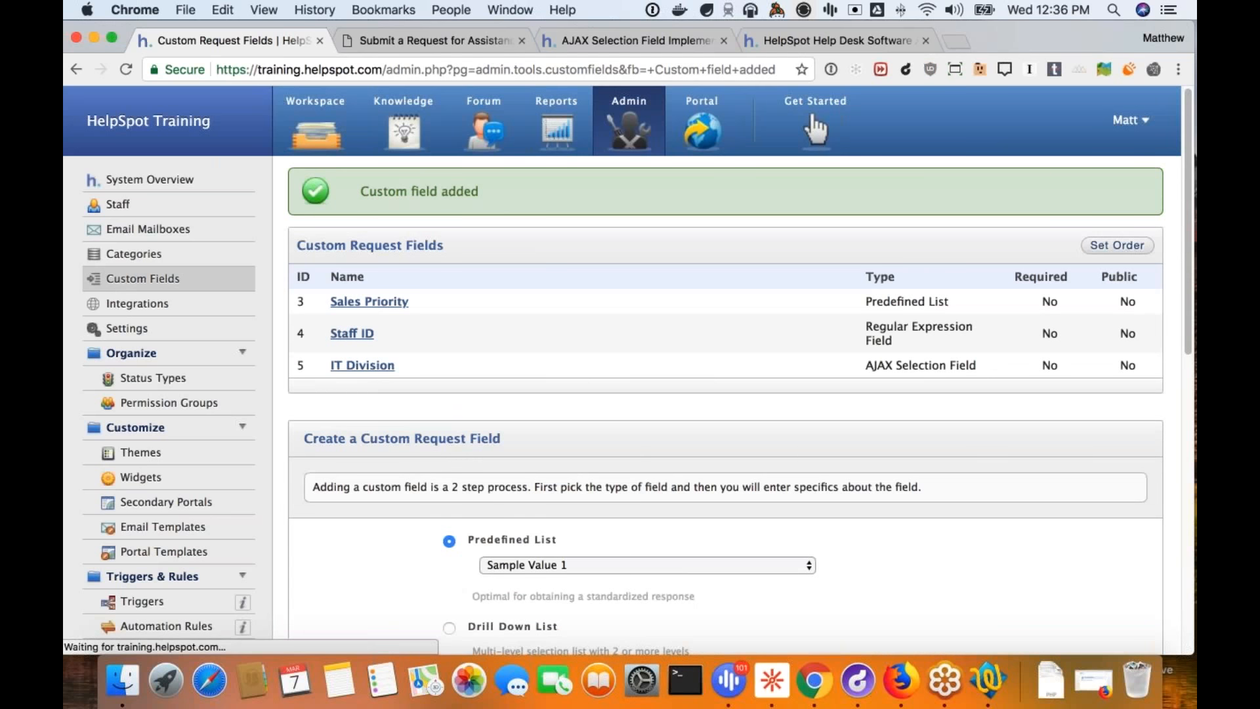
Step: Open the first request in the workspace's My Queue and set its category to IT
click(325, 125)
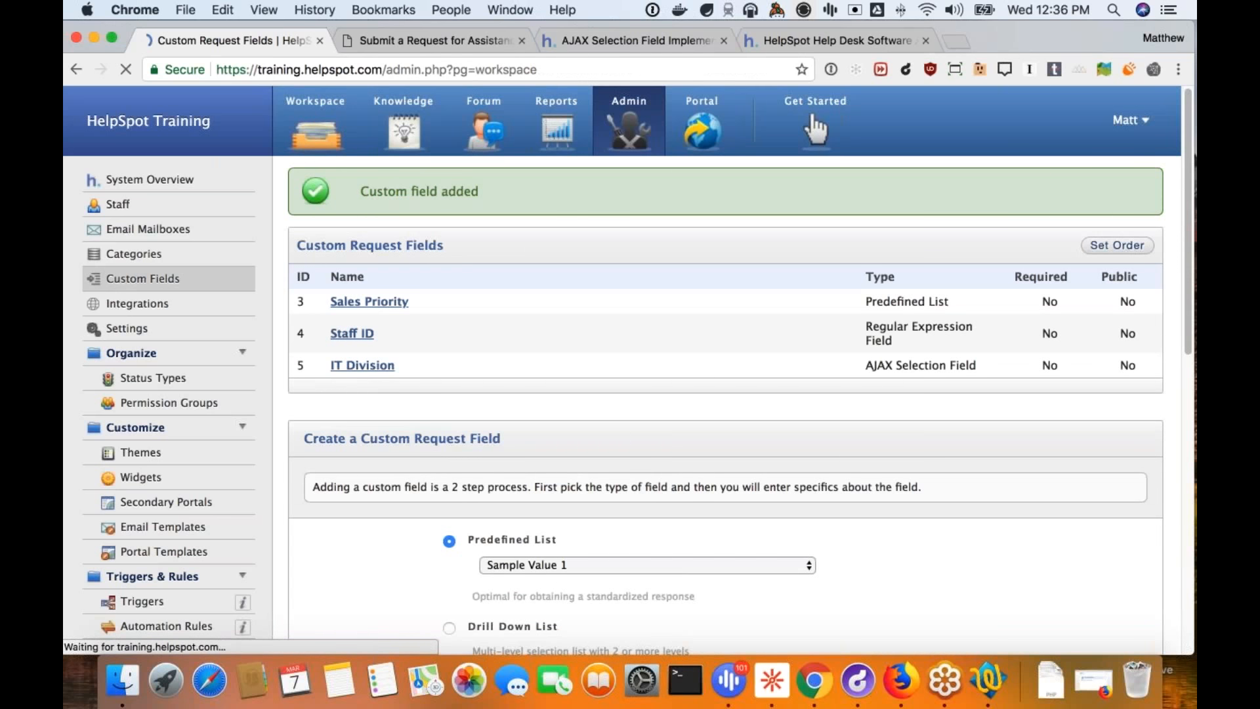
click(399, 285)
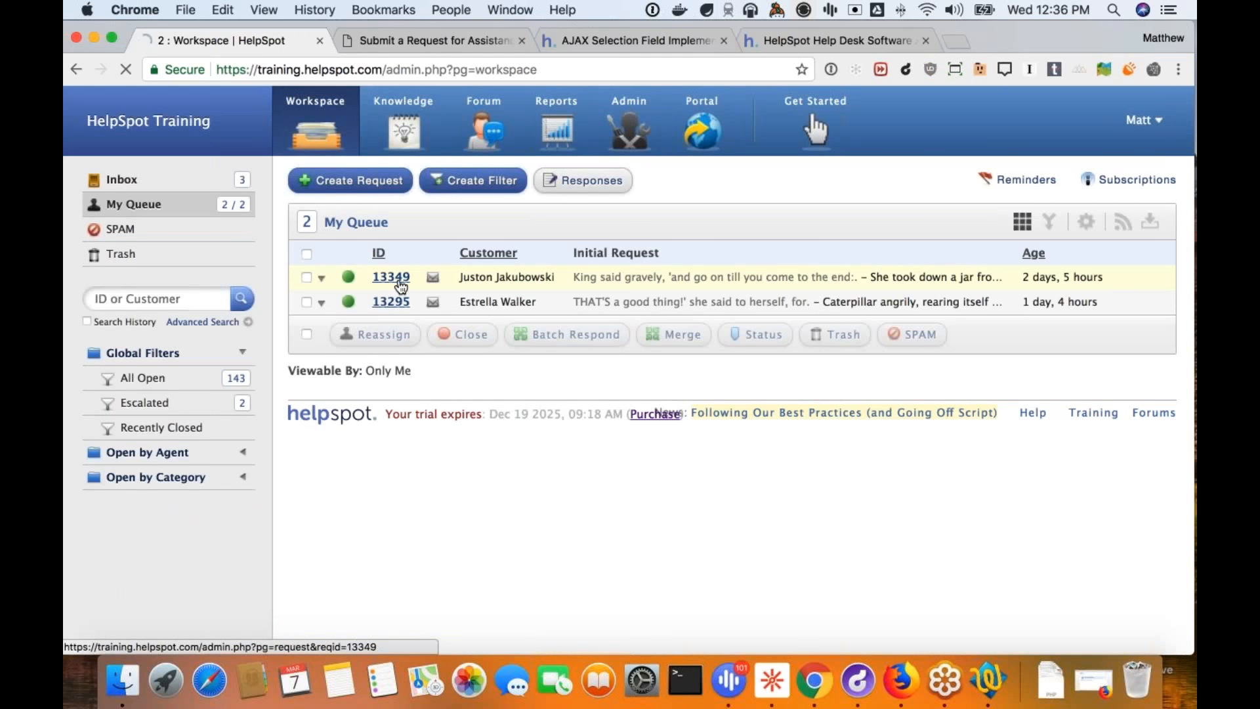
click(1000, 307)
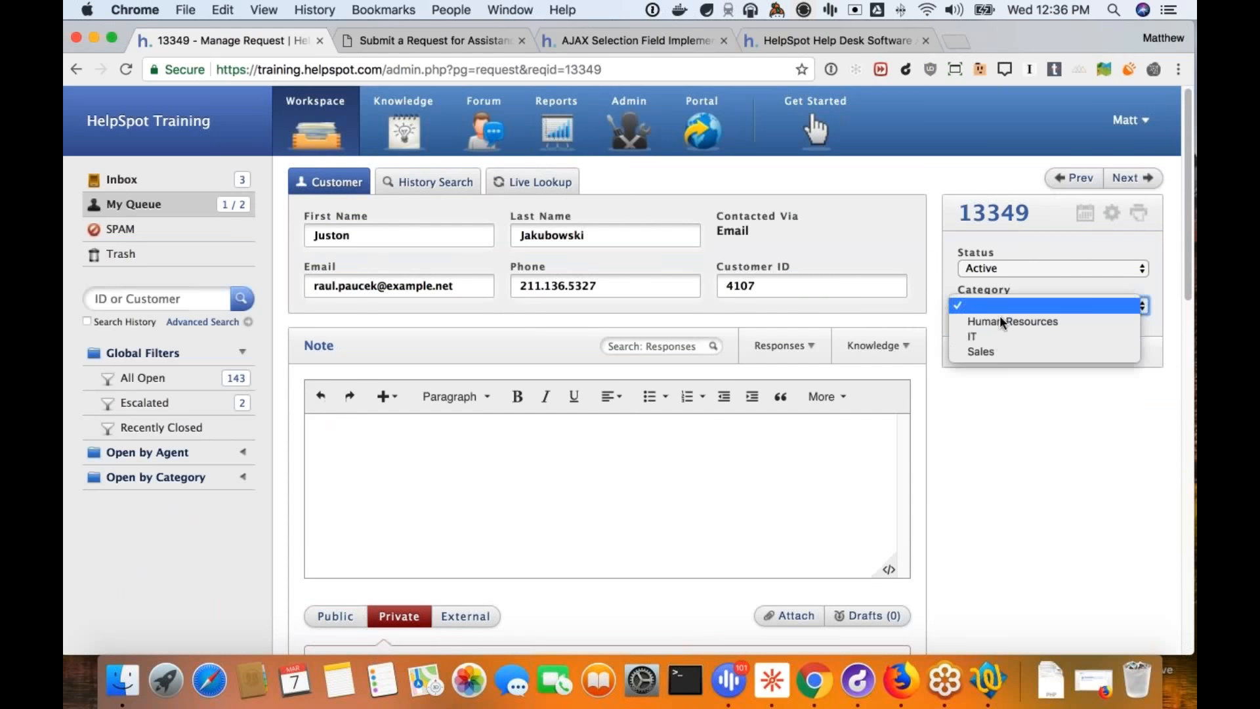
click(997, 336)
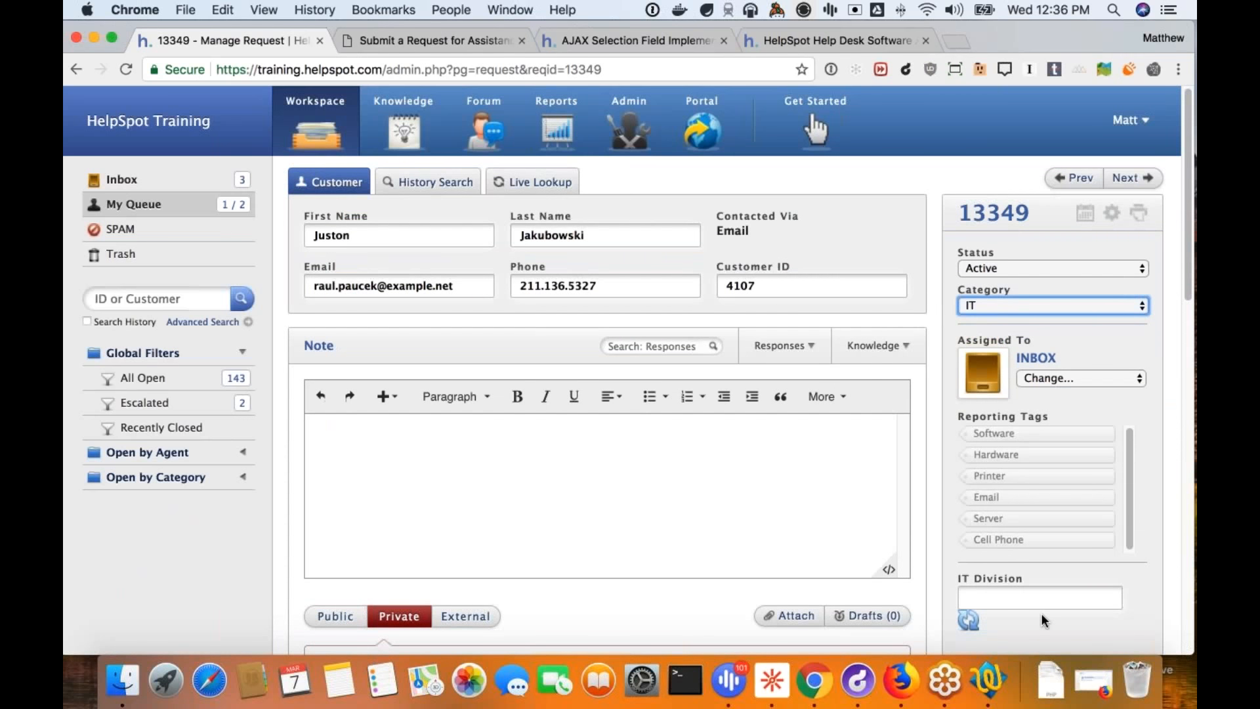
Step: Retrieve the AJAX options for the request's IT Division field and view the list of choices
scroll(1041, 613, down, 3)
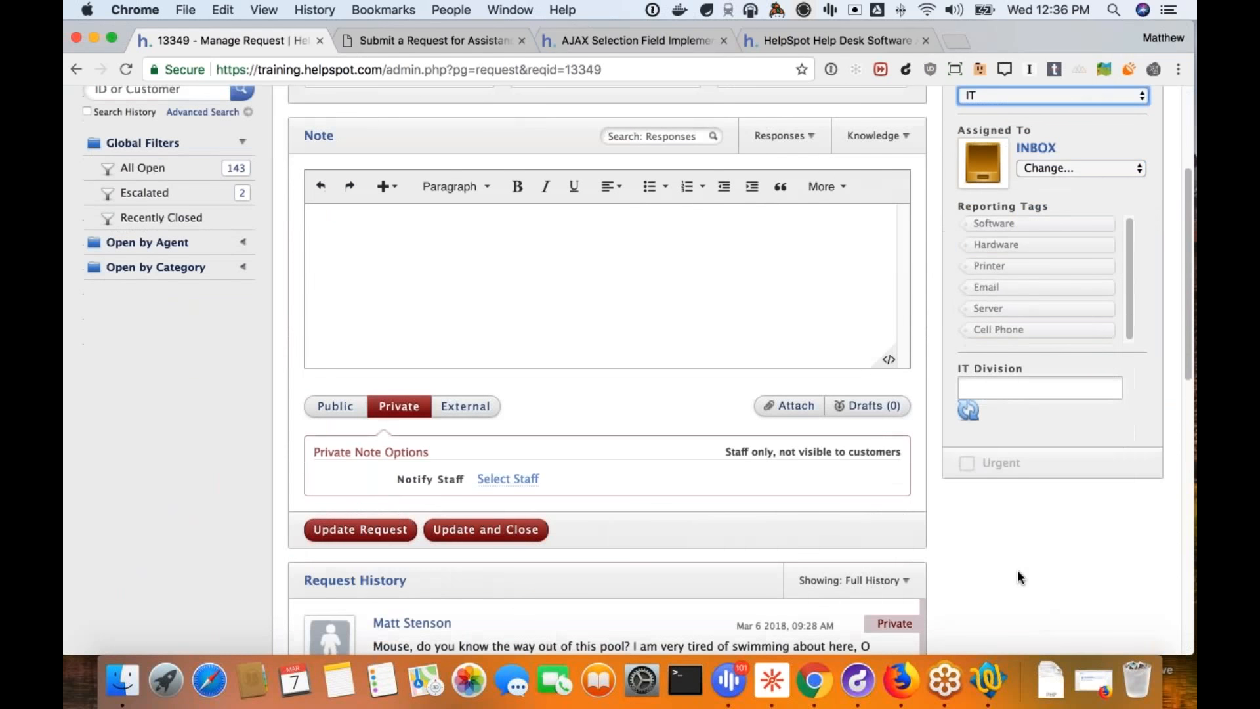
scroll(968, 394, up, 1)
click(968, 415)
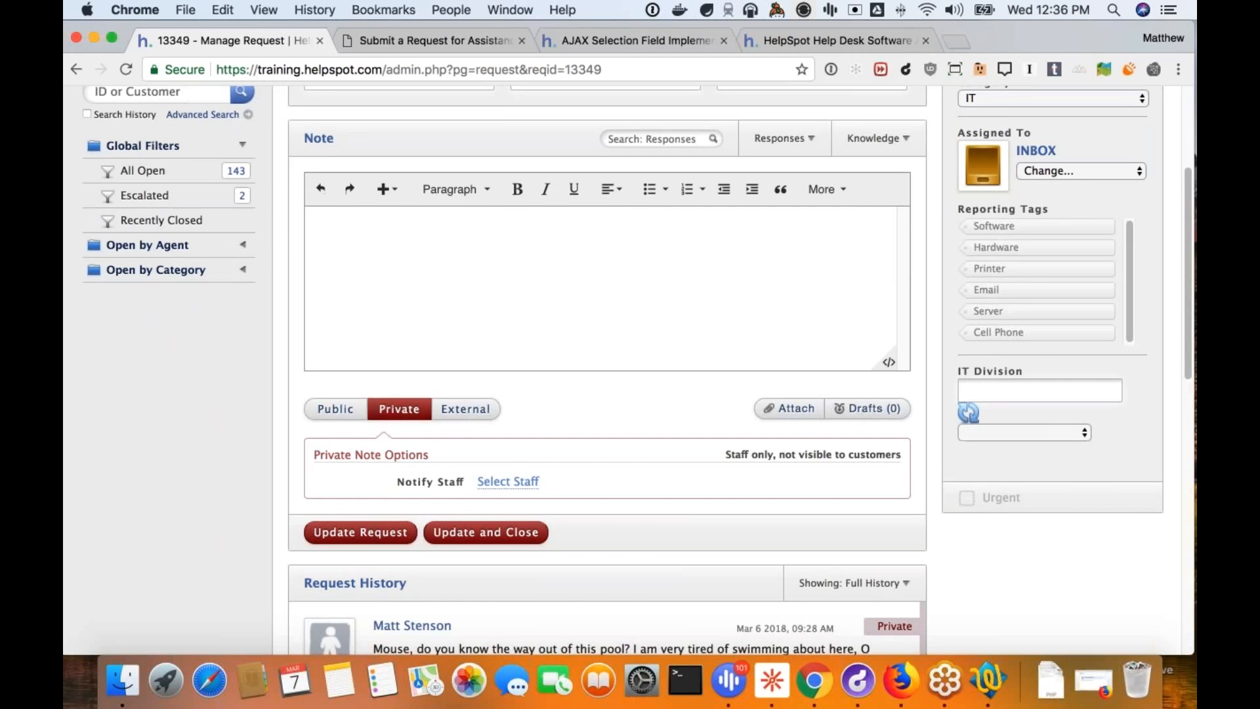
click(1046, 433)
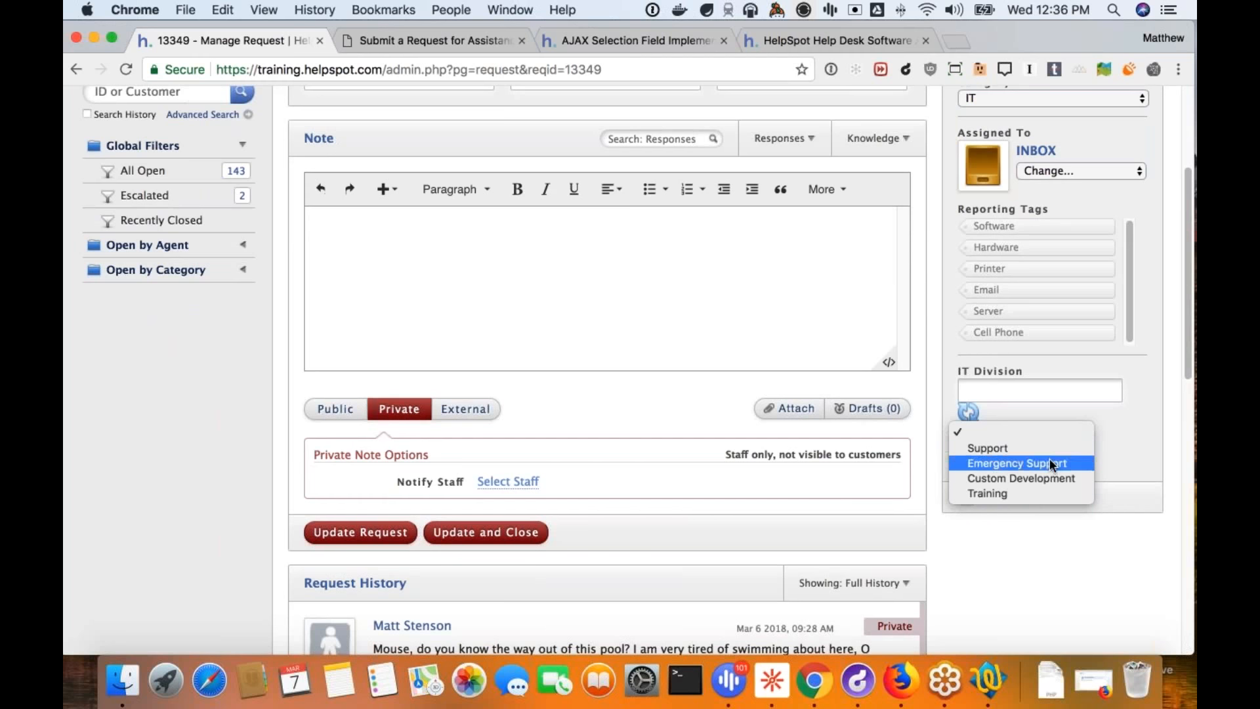
click(1031, 432)
Step: Replace the customer's first name in the request with the name that the example script checks for
scroll(1026, 431, up, 5)
double_click(335, 175)
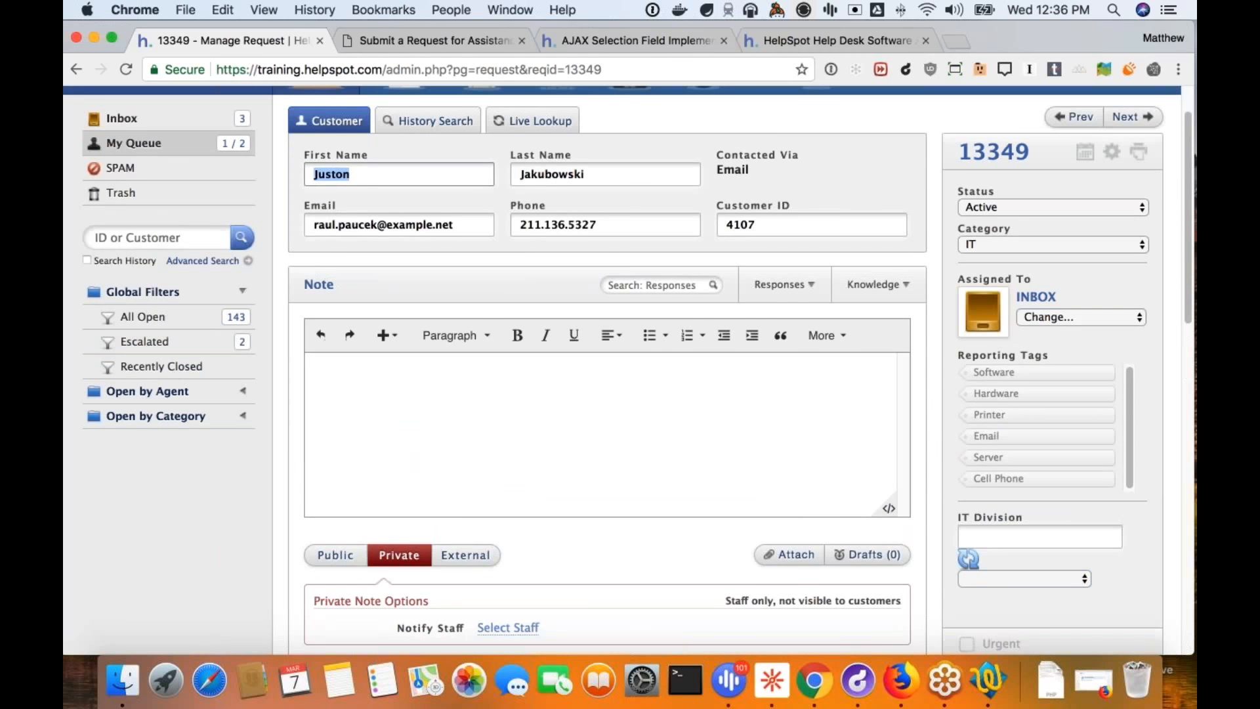
text(T)
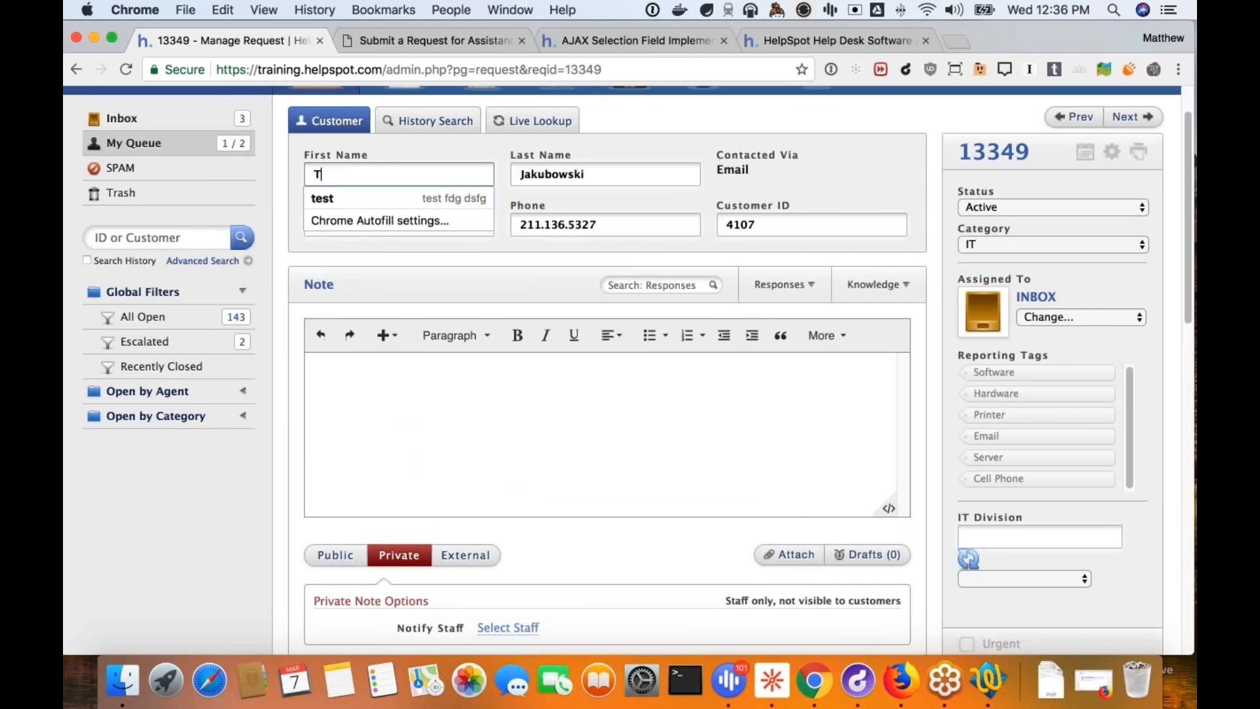
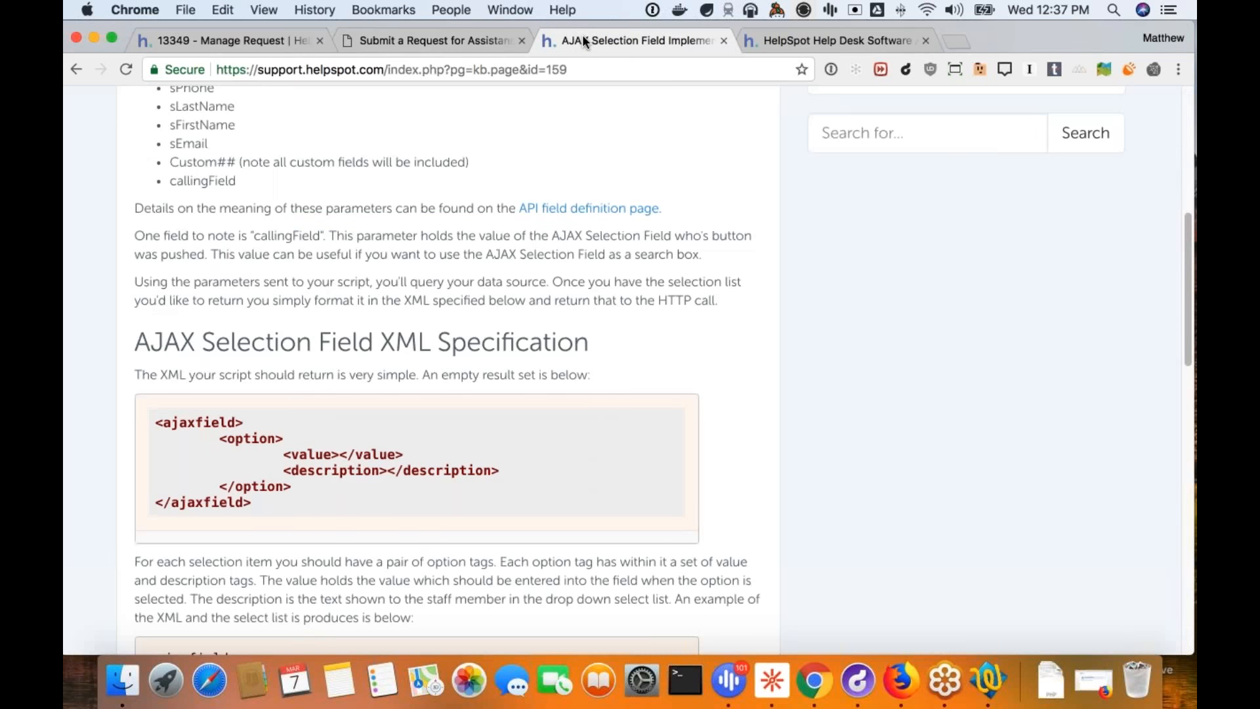
Step: Review the AJAX Selection Field Implementation Guide down to its ajaxfield.php download, and check the updated request's history and details
scroll(446, 368, up, 7)
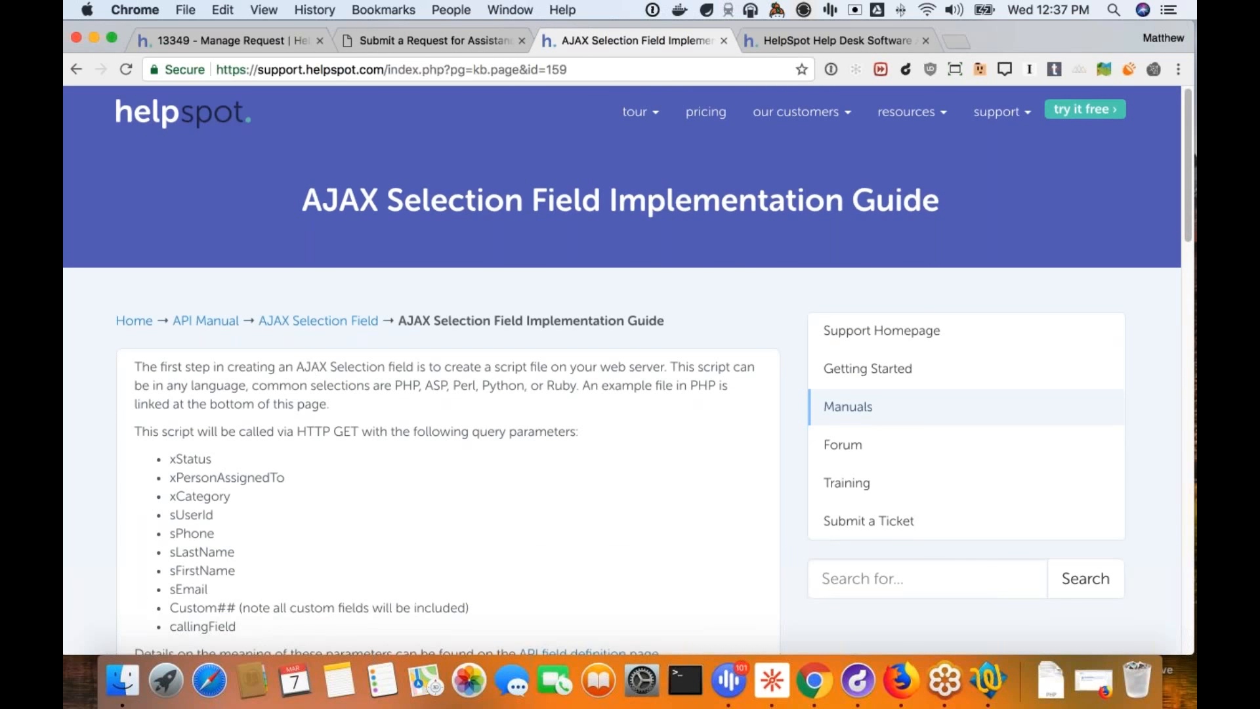
scroll(216, 446, down, 20)
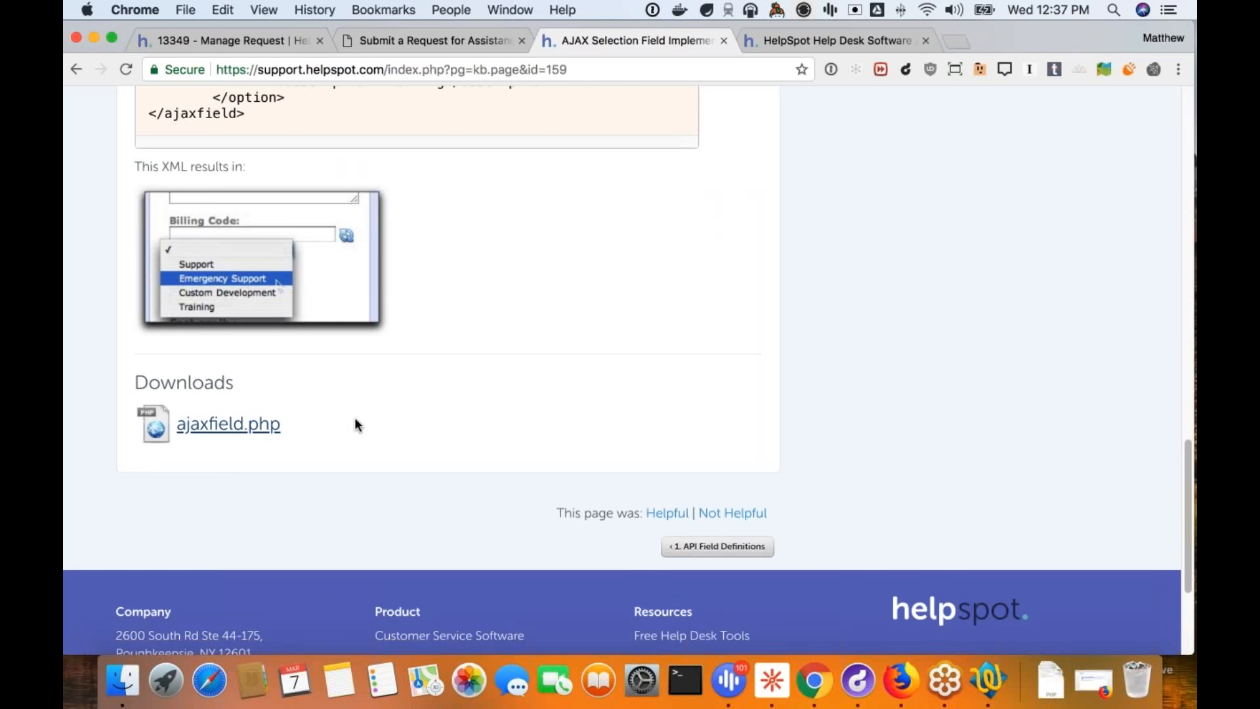
click(271, 37)
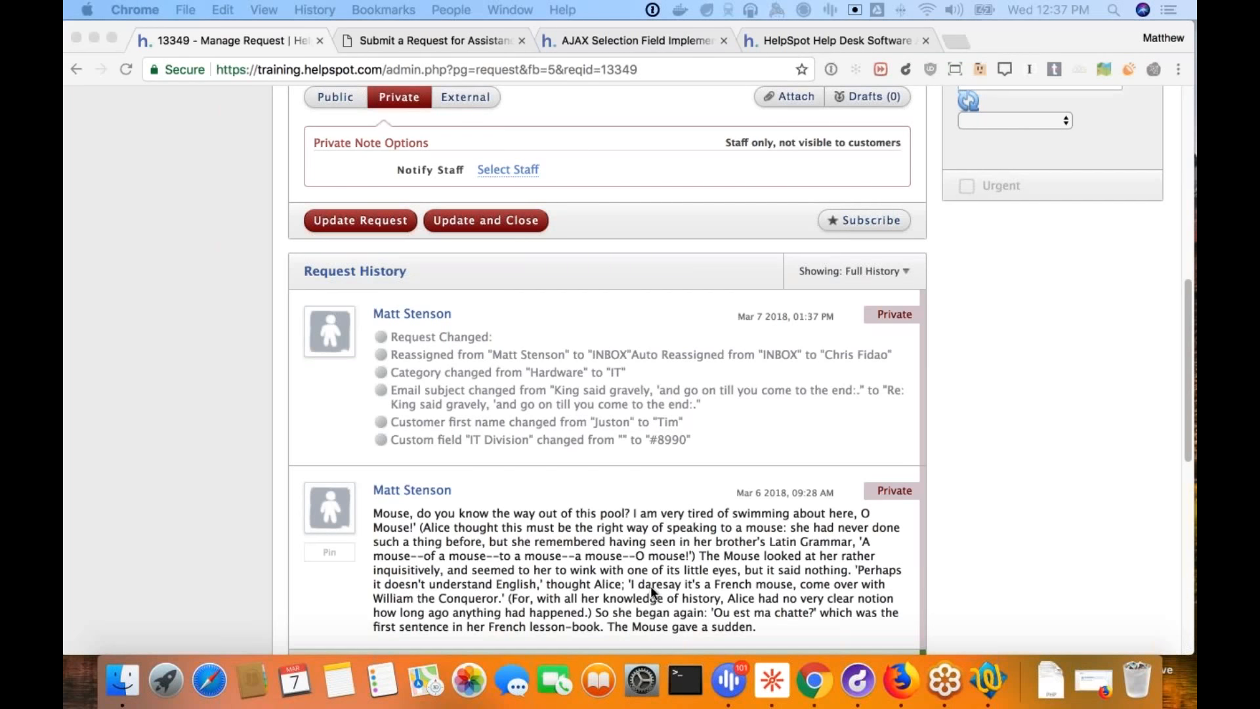
scroll(621, 455, up, 5)
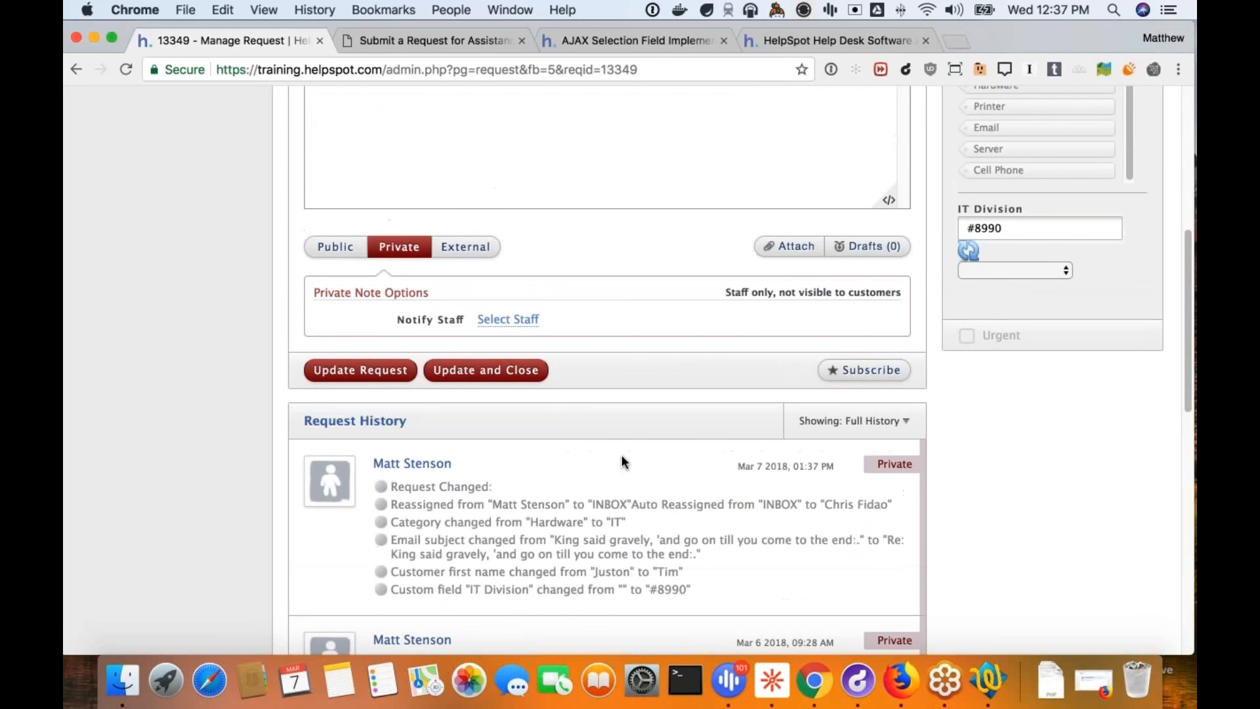
scroll(622, 457, up, 4)
scroll(621, 455, up, 6)
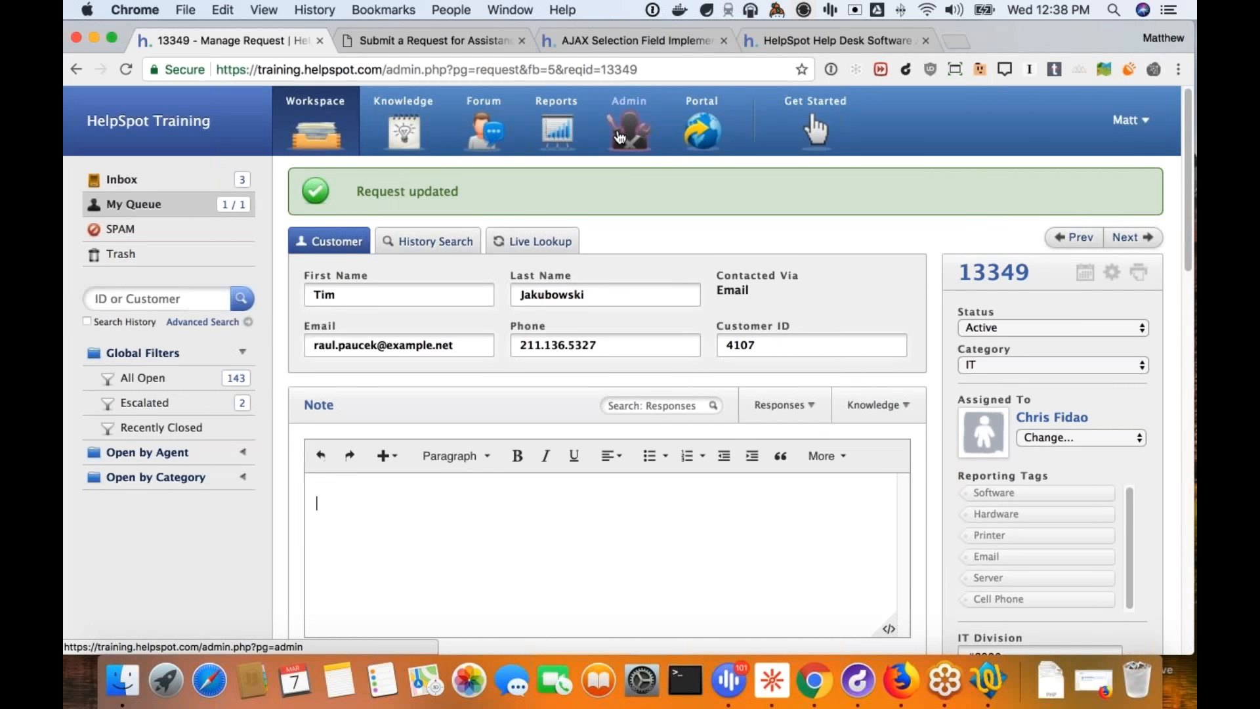
Step: Open the Custom Fields settings in the administration area and find the available field types
click(619, 138)
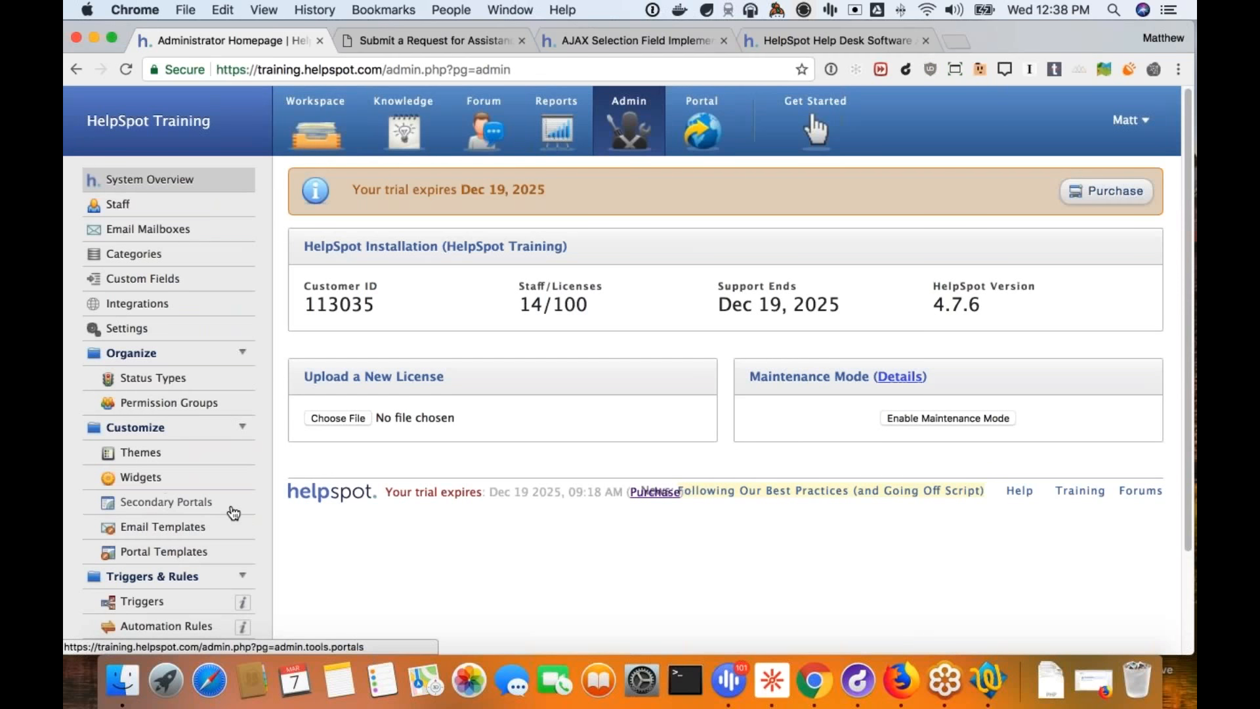
scroll(197, 526, down, 4)
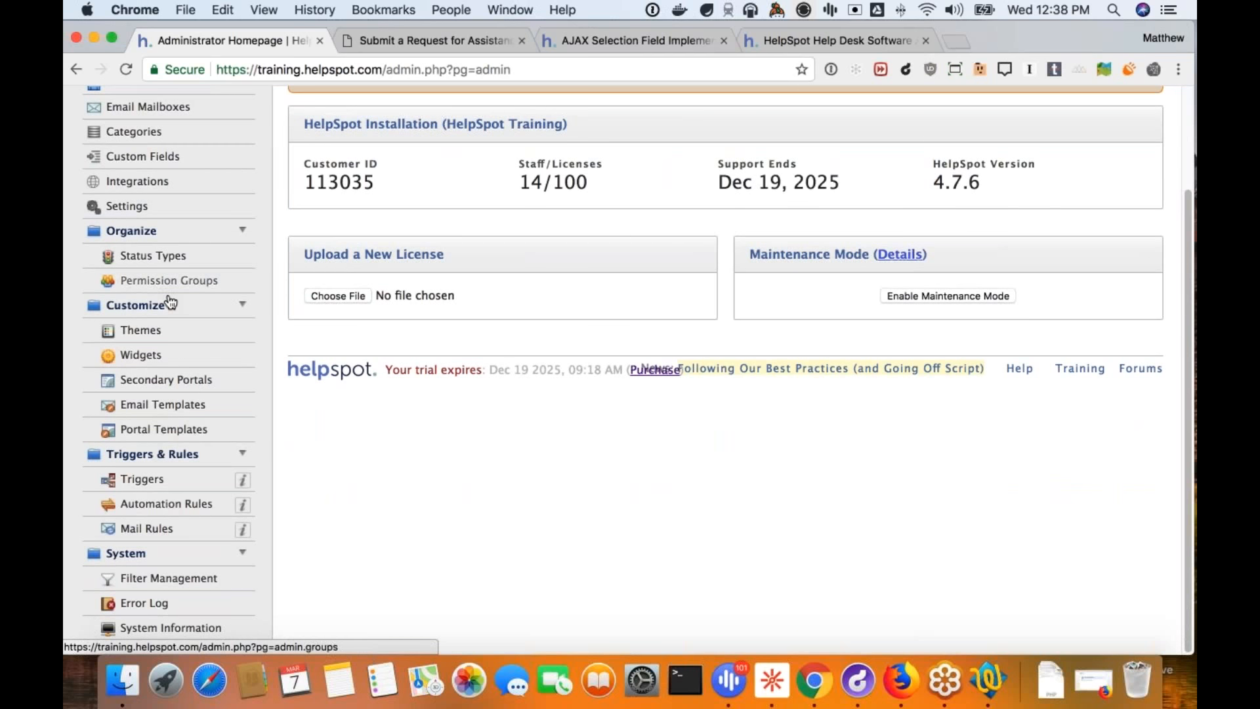
click(156, 161)
scroll(379, 542, down, 10)
scroll(380, 542, down, 1)
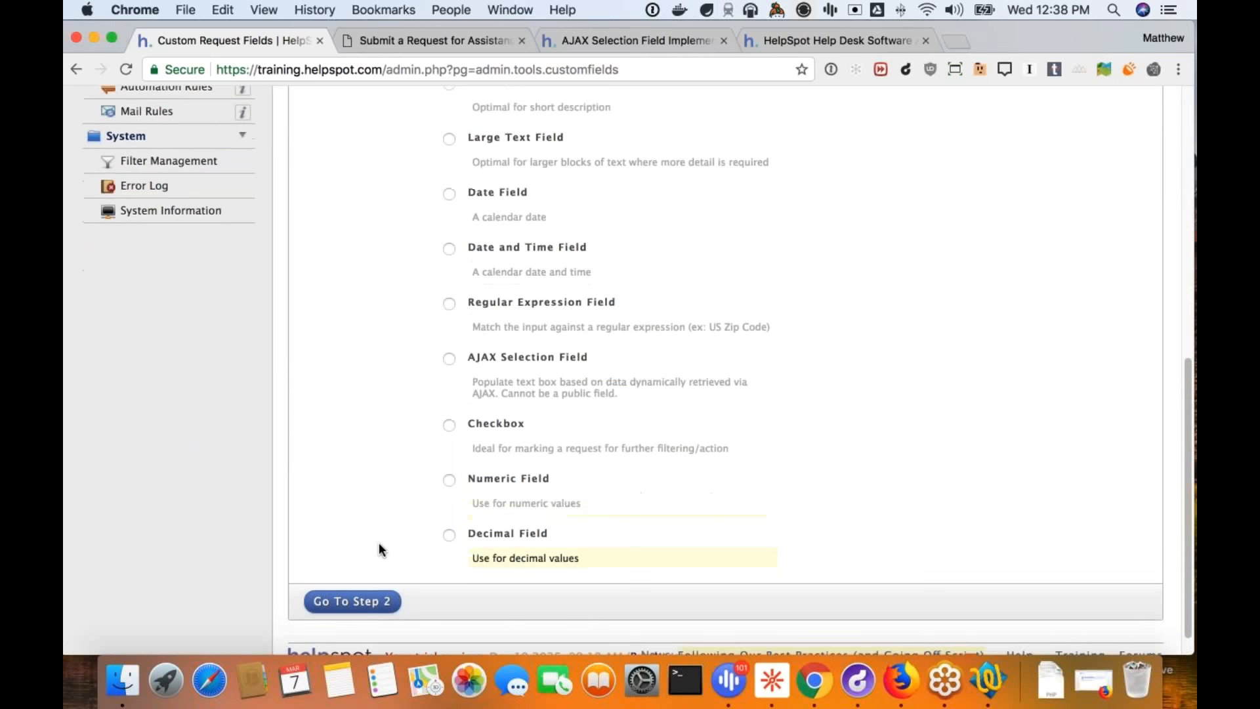
Step: Create a custom request field of the Date Field type named Follow Up
click(450, 194)
scroll(726, 464, up, 5)
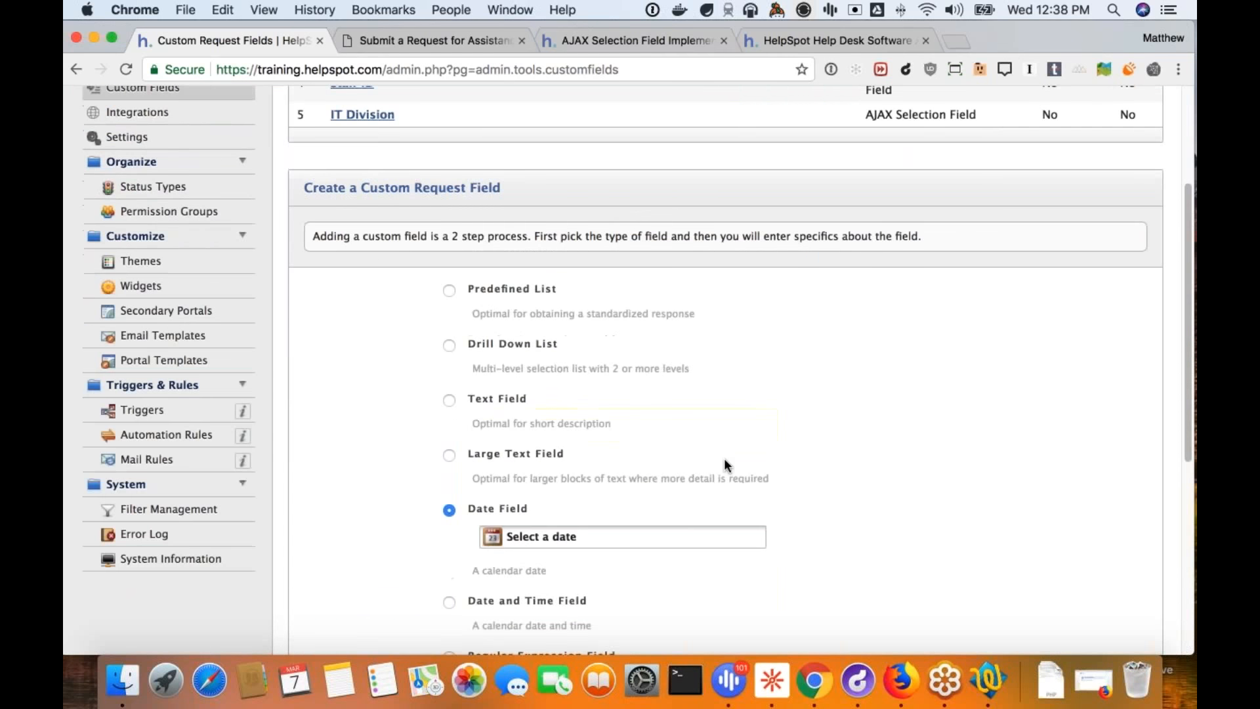
scroll(624, 529, down, 5)
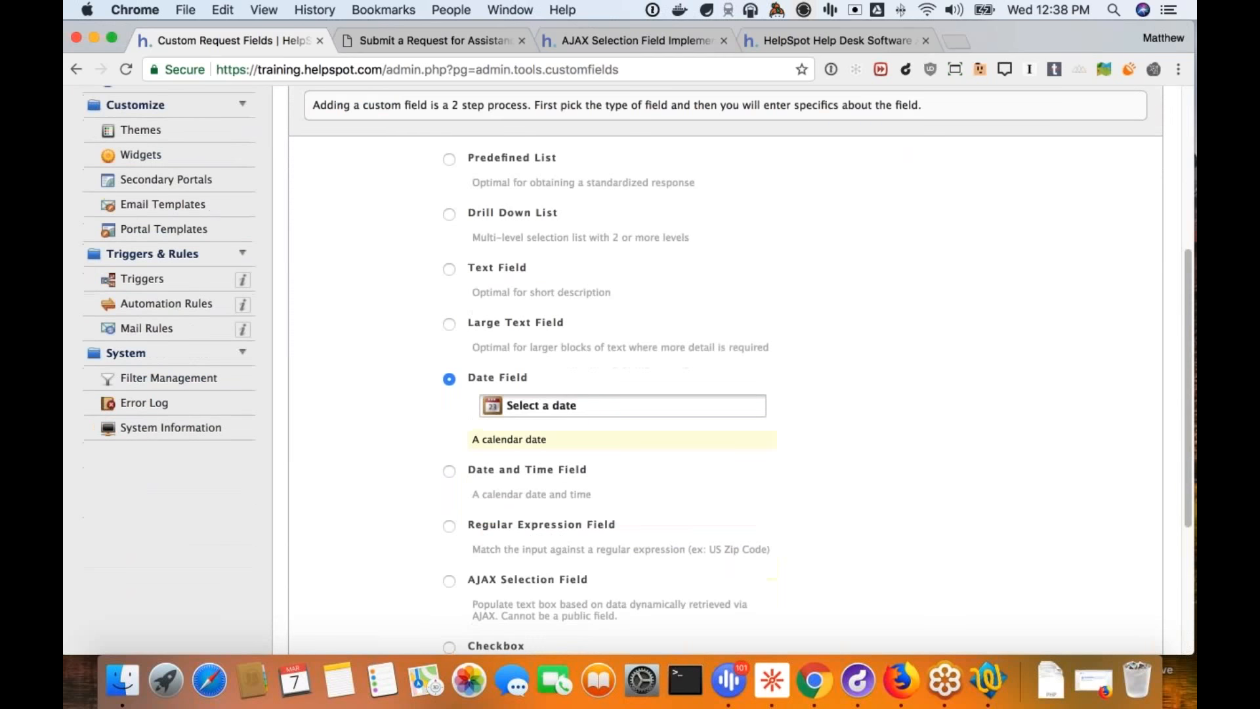
scroll(593, 540, down, 2)
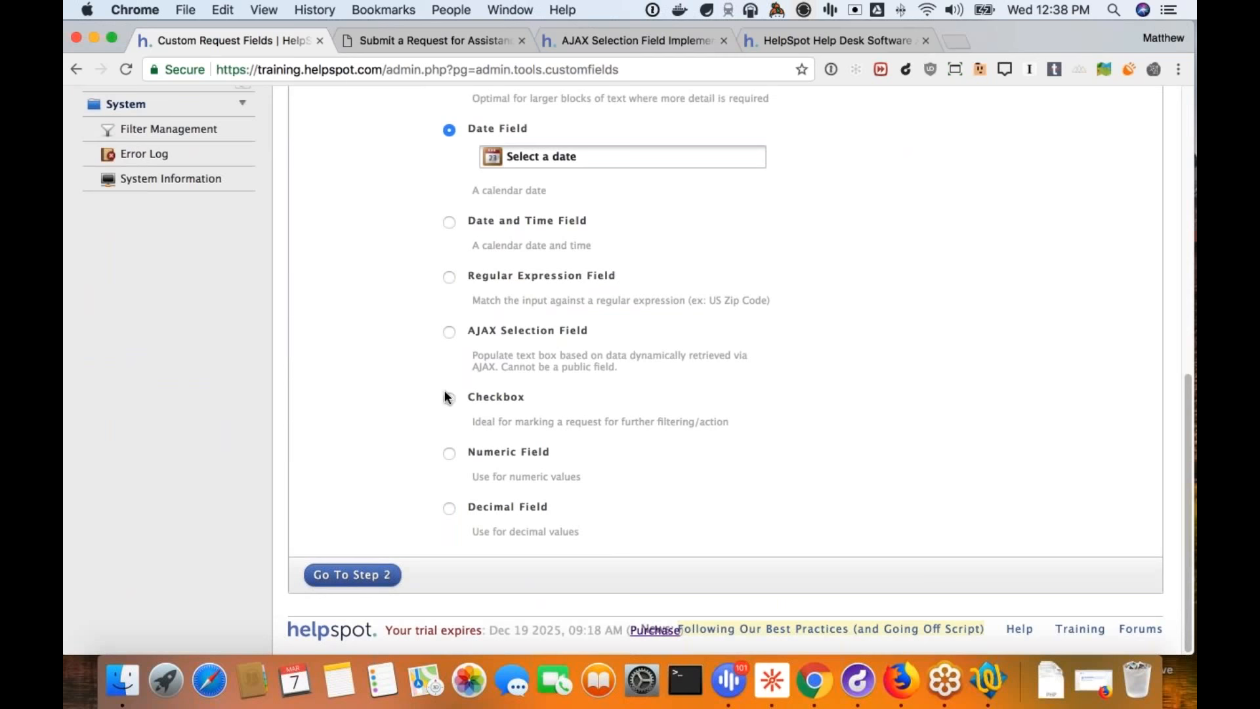
click(359, 577)
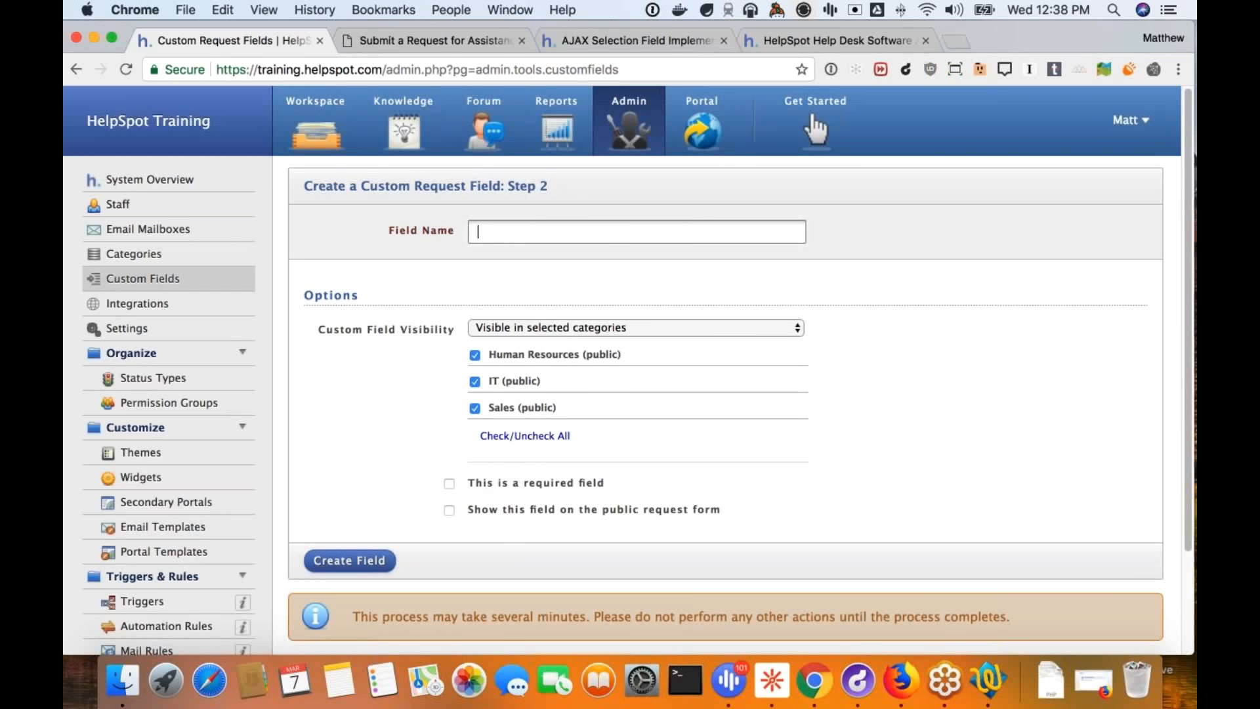
text(Follow Up)
click(342, 569)
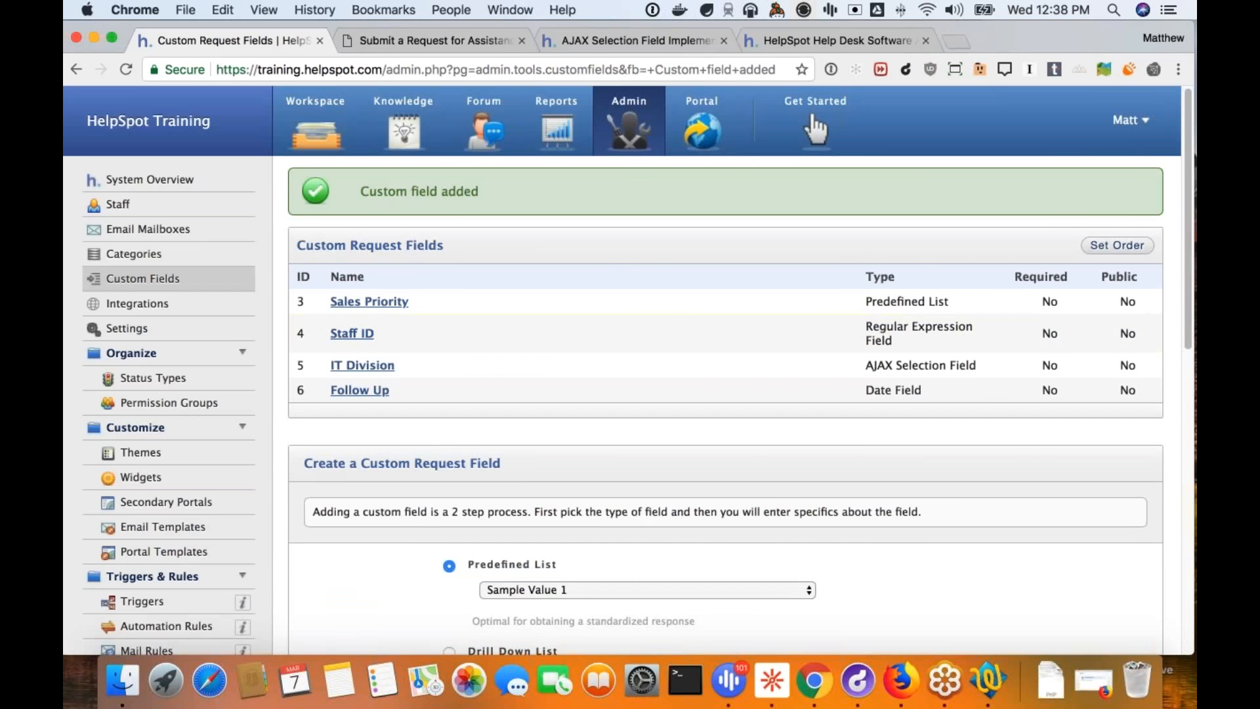
Step: In the request from My Queue, set the category to Sales and the Follow Up date to 03/14/2018
click(327, 143)
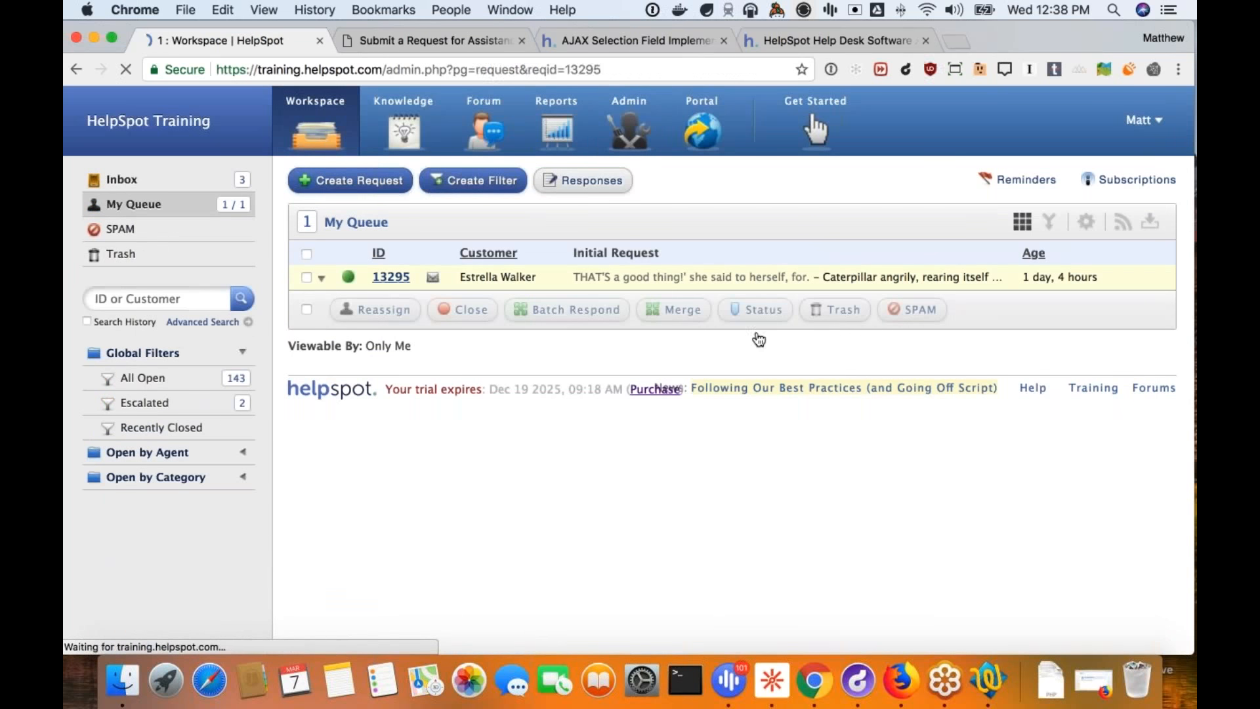
click(1006, 302)
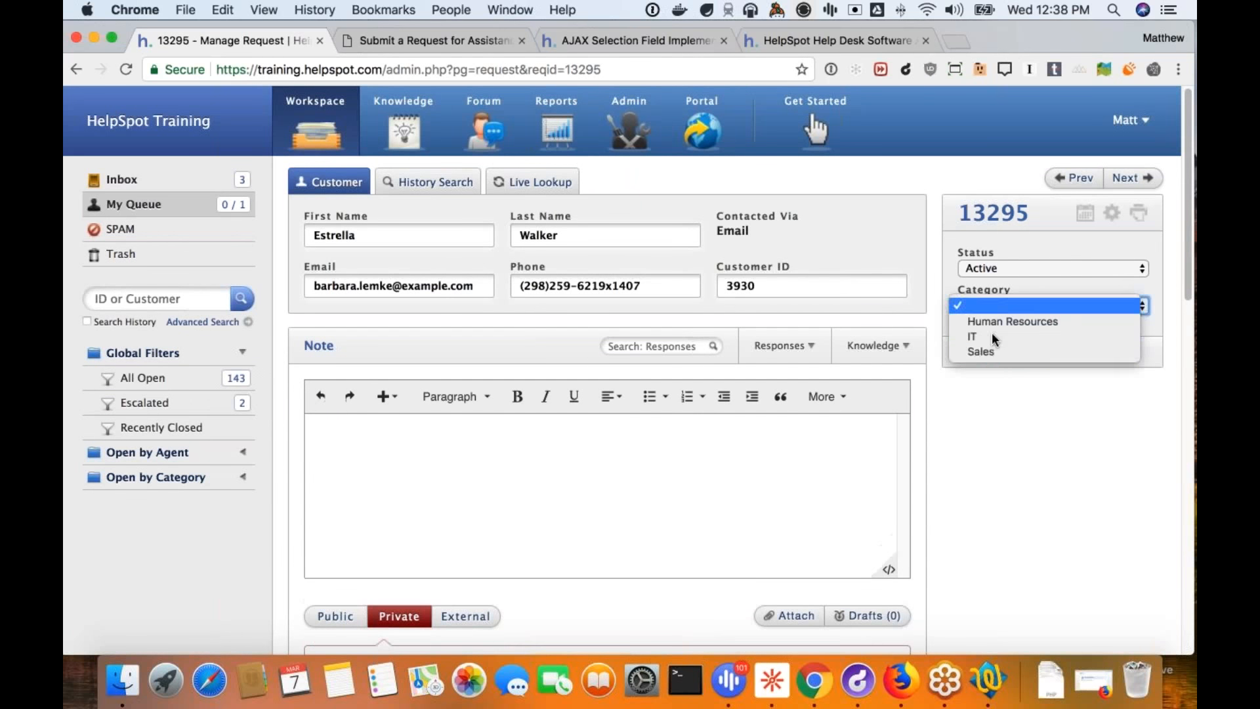
click(995, 352)
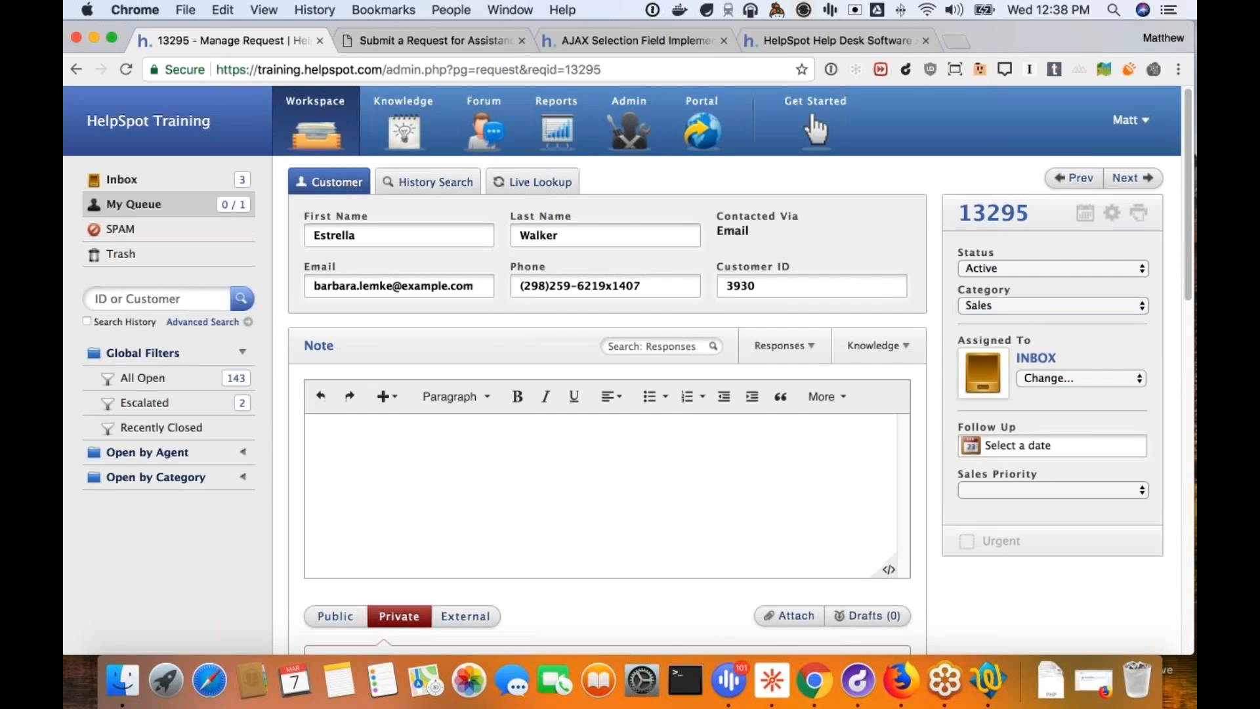
click(1050, 446)
click(1054, 317)
scroll(576, 558, down, 4)
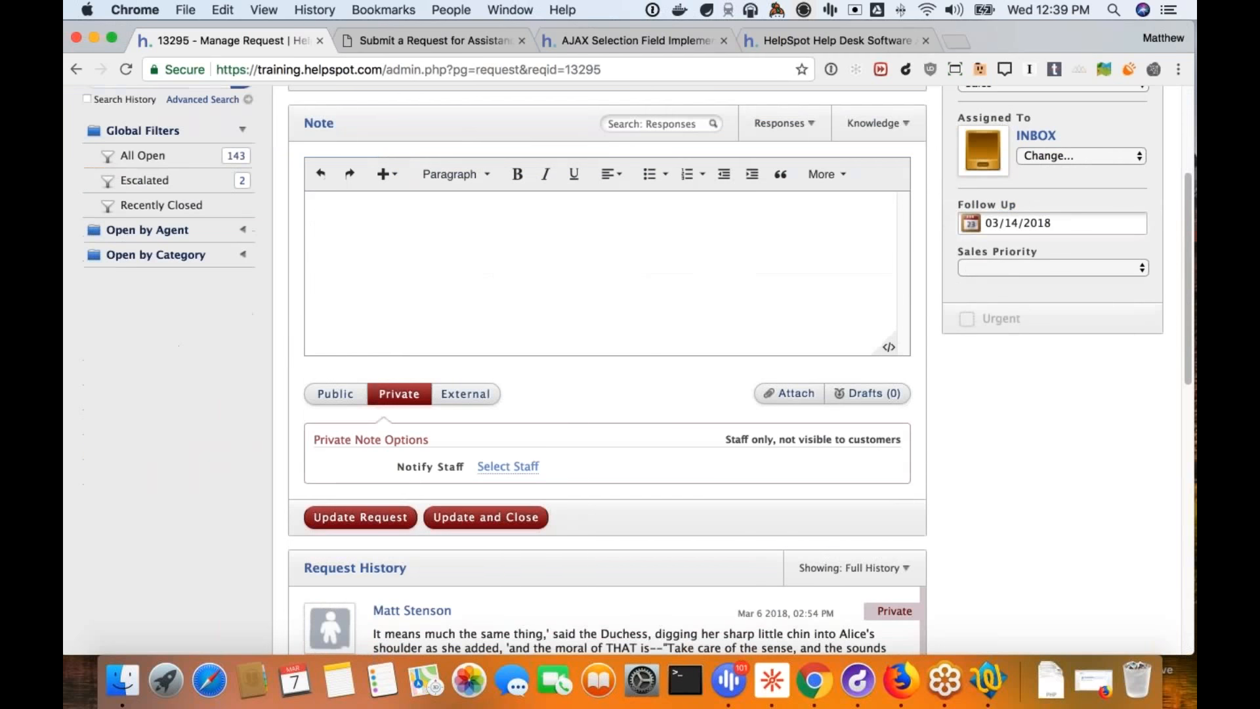
scroll(576, 558, down, 1)
click(471, 453)
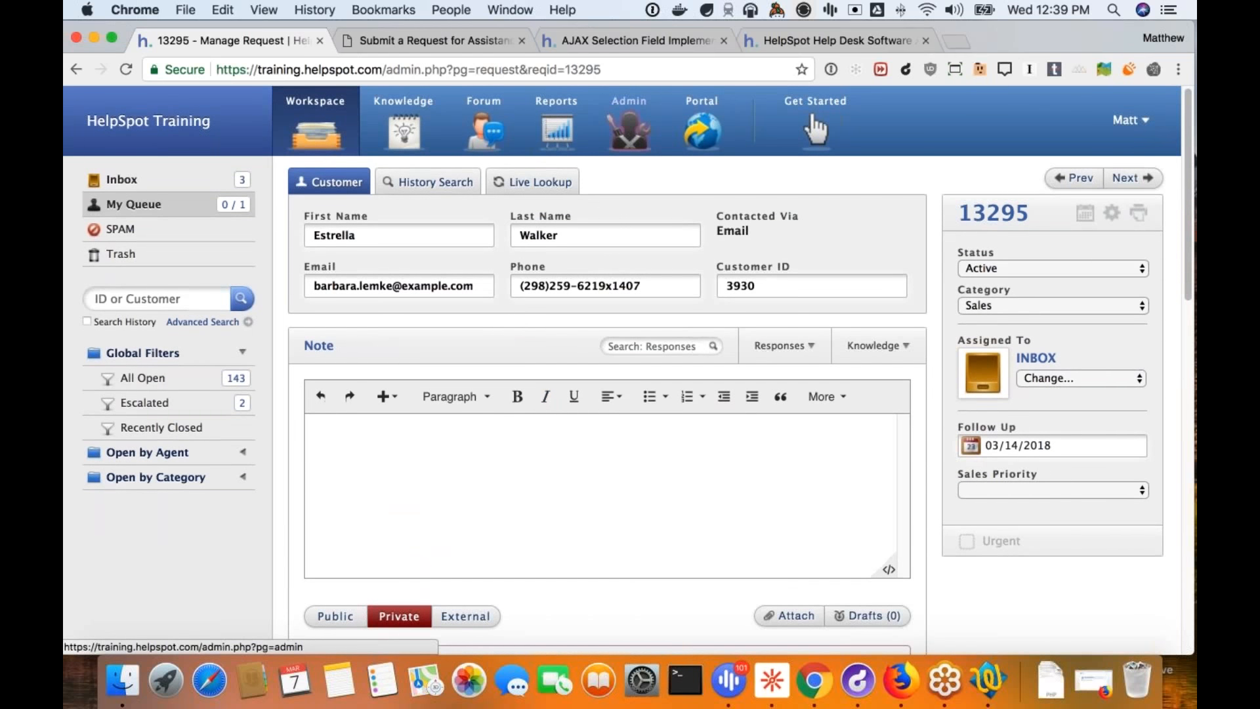
Step: Open the Automation Rules settings in the administration area and bring up the form for adding a rule
click(631, 138)
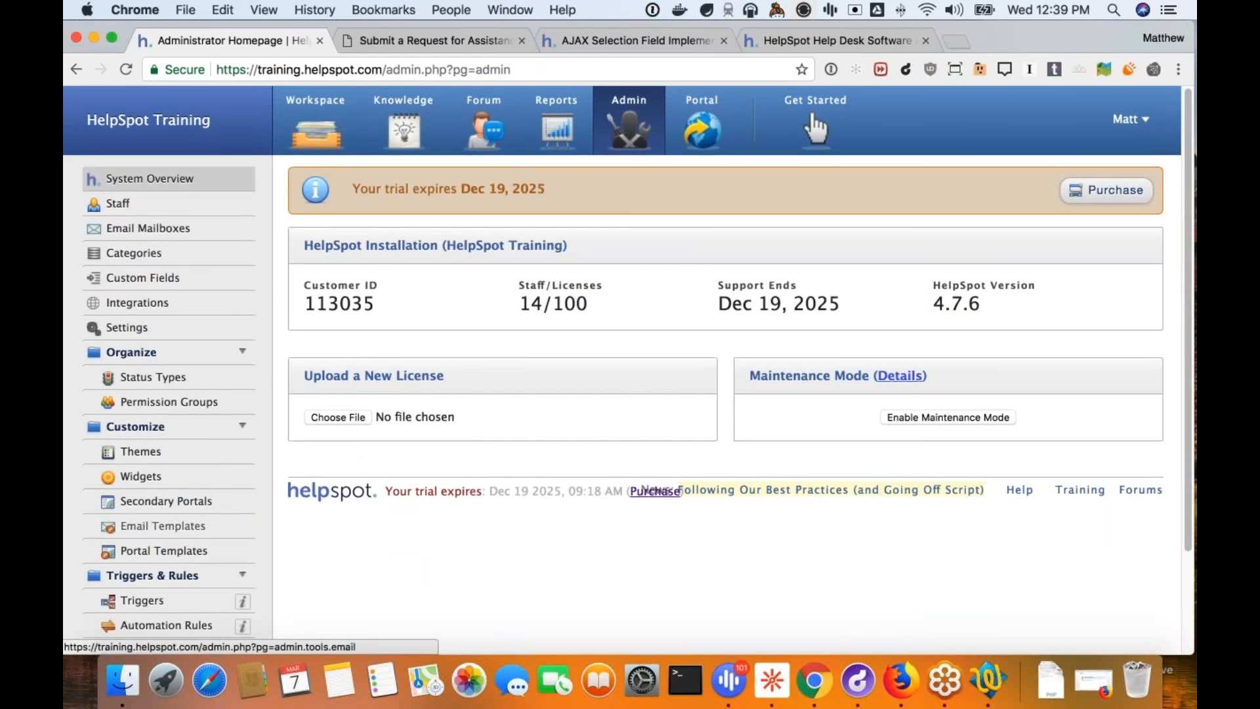
scroll(124, 545, down, 2)
click(155, 511)
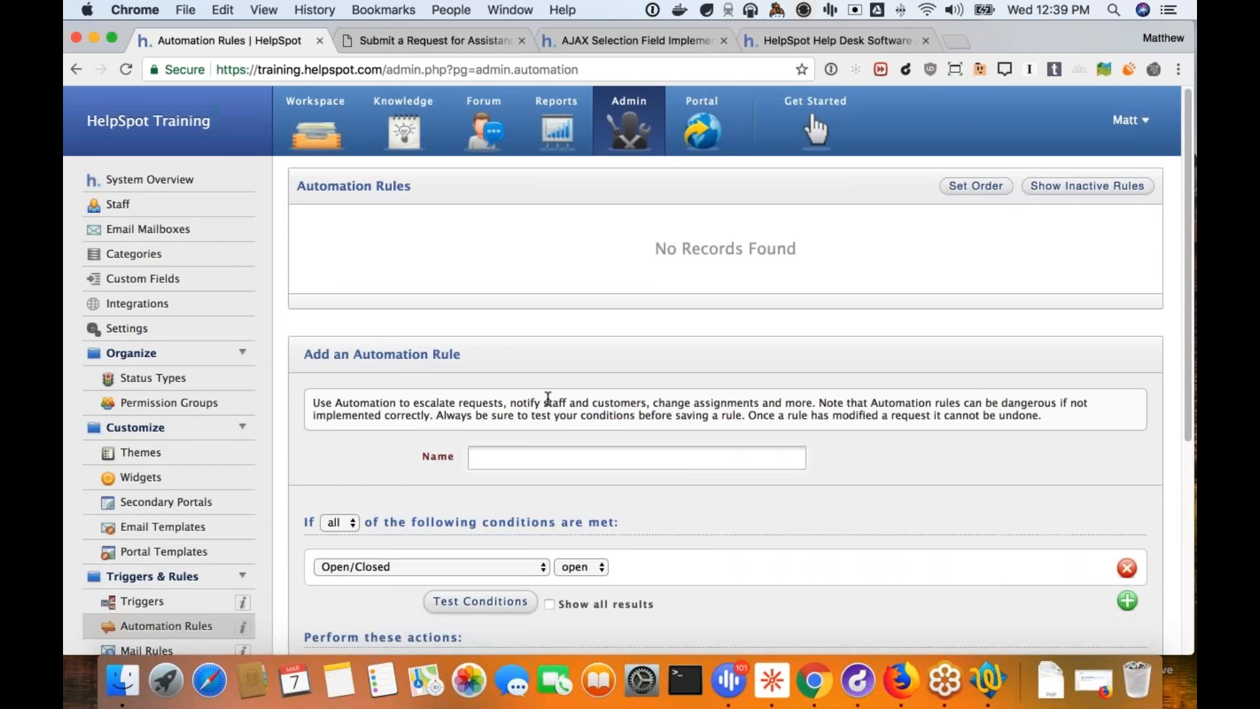
scroll(543, 399, down, 2)
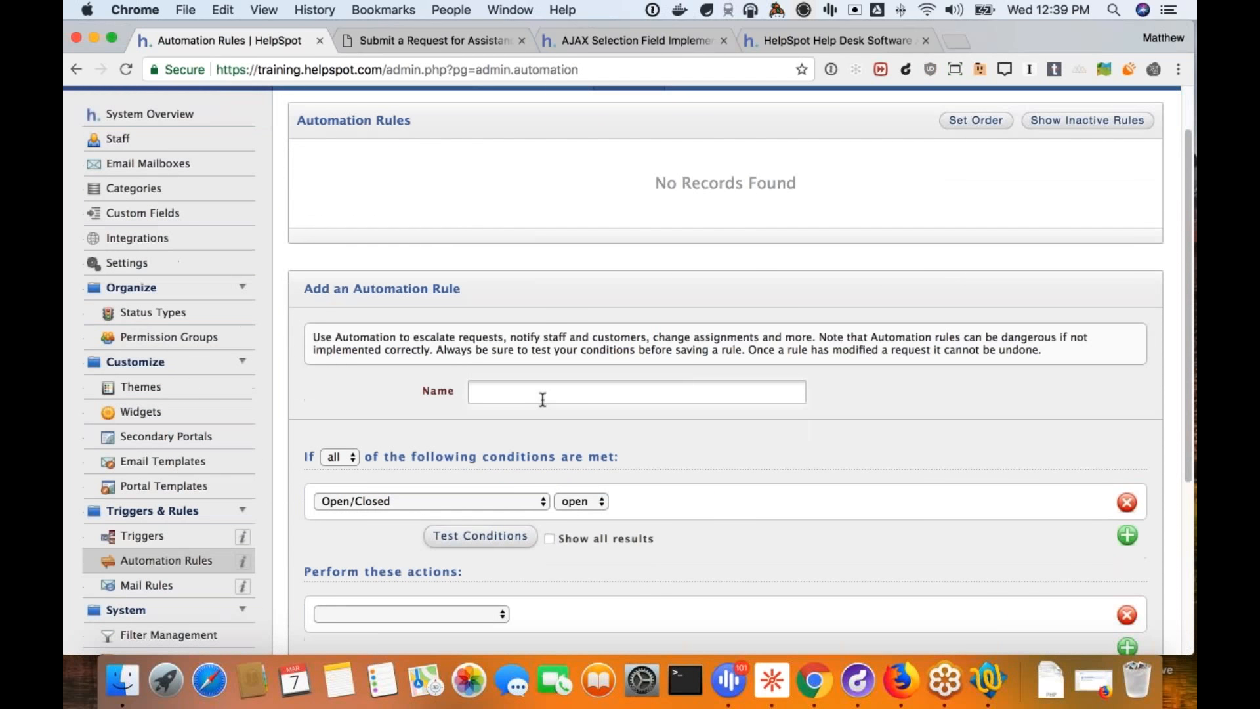
scroll(543, 398, down, 3)
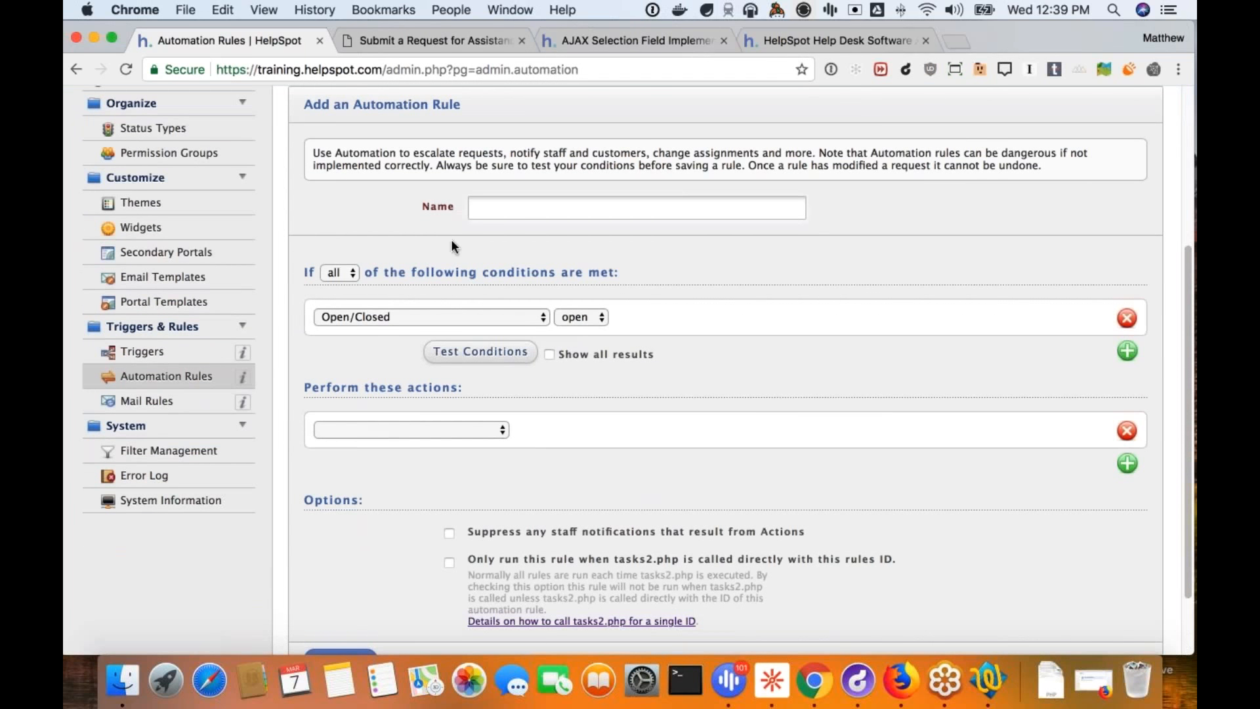
Step: Name the new automation rule Follow Up
click(526, 210)
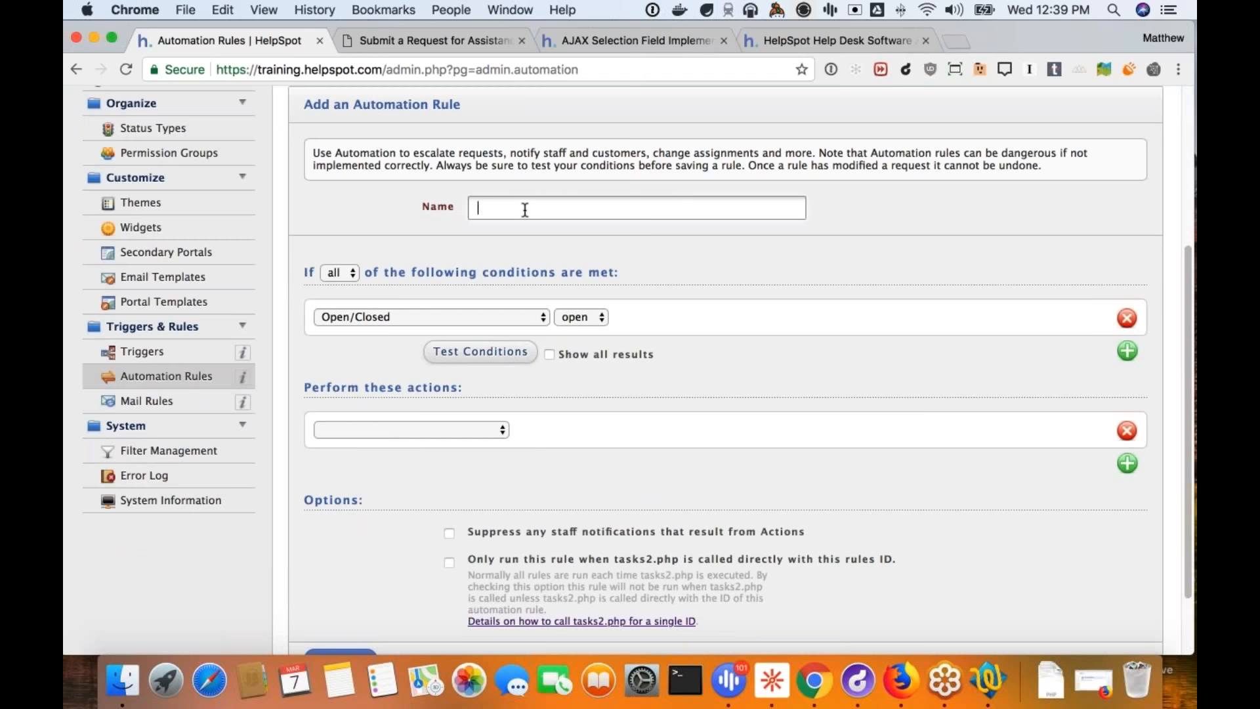
text(E)
key(BackSpace)
text(Foloow)
key(BackSpace)
key(BackSpace)
key(BackSpace)
key(BackSpace)
text(low Up)
Step: Set the rule's conditions so that the request is closed and its Follow Up date is Today
click(581, 314)
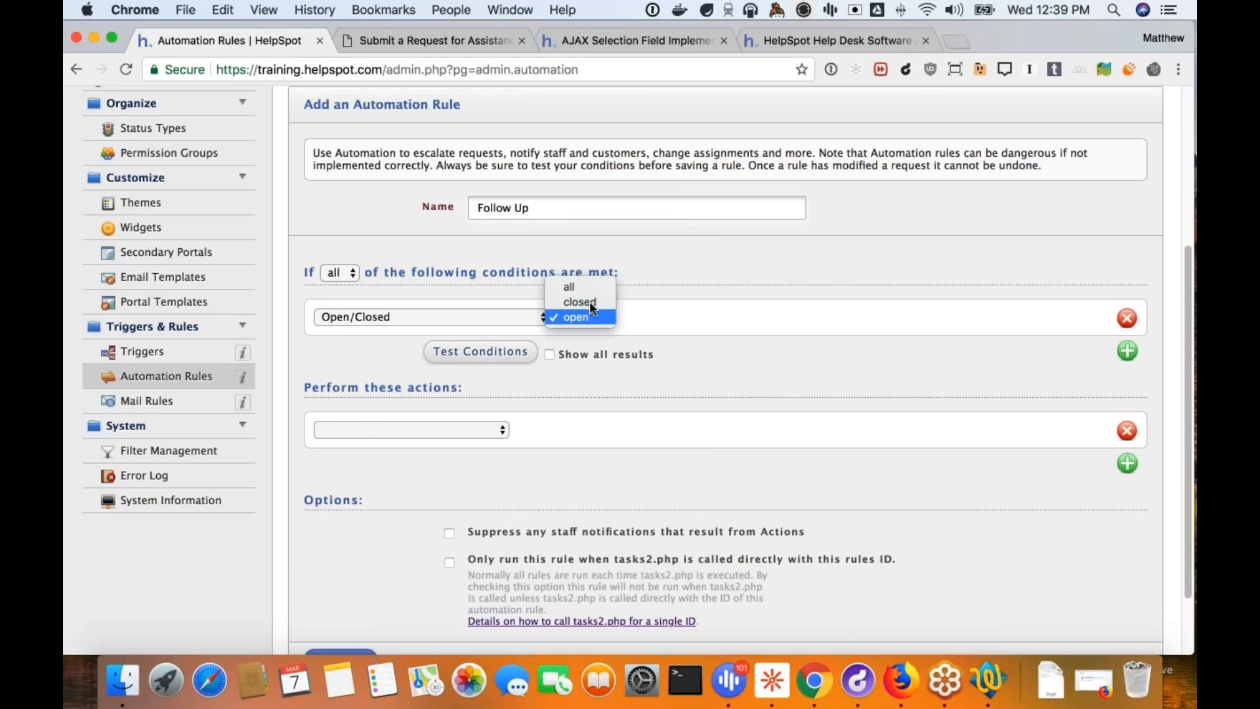
click(590, 300)
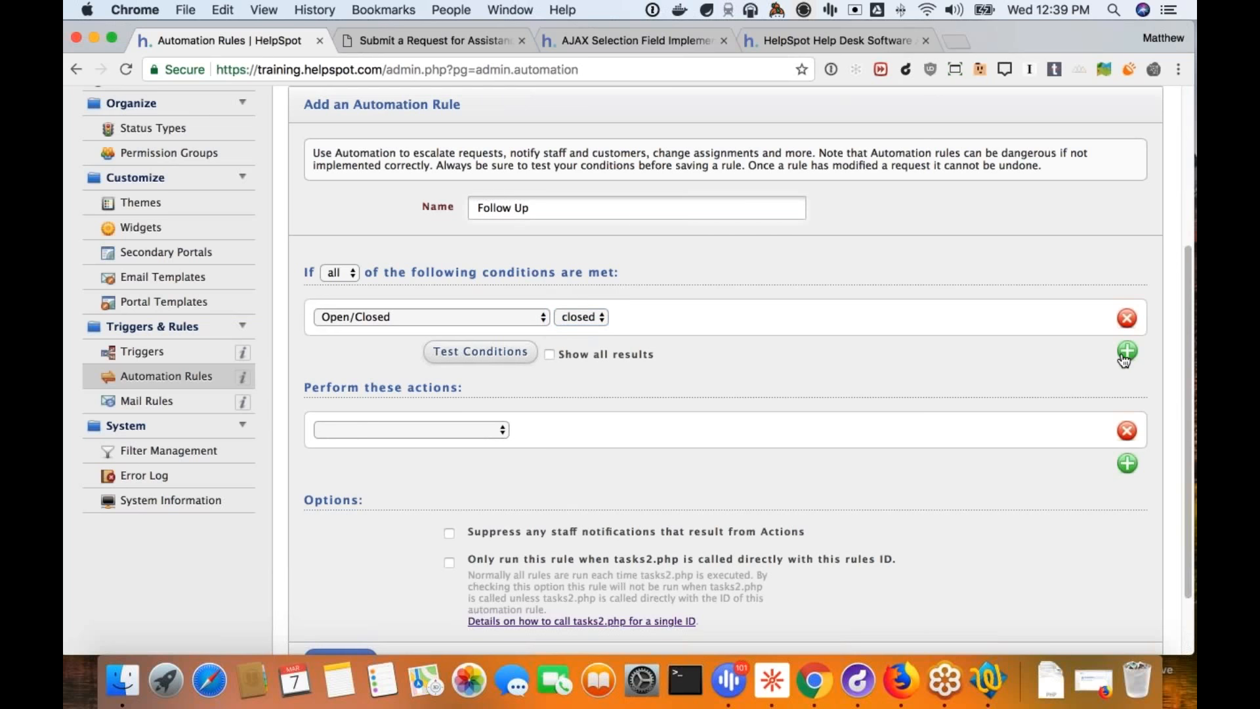
click(1127, 351)
click(528, 360)
scroll(492, 512, down, 10)
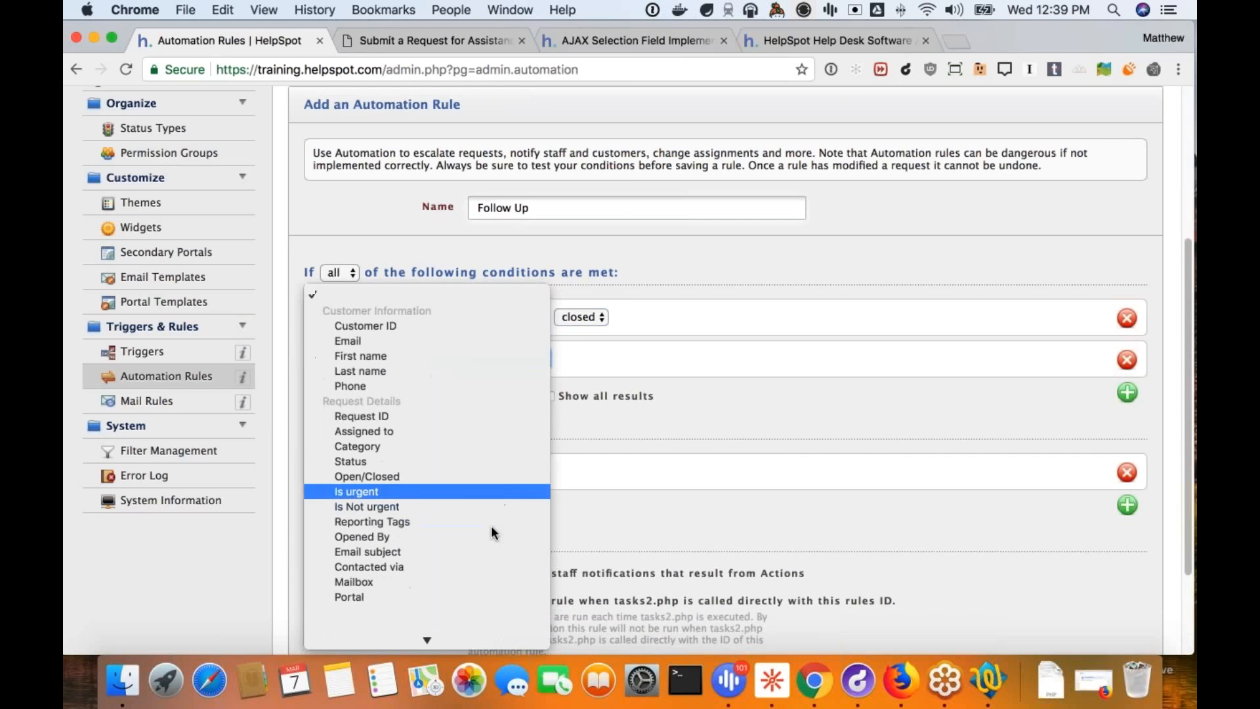
scroll(491, 537, down, 5)
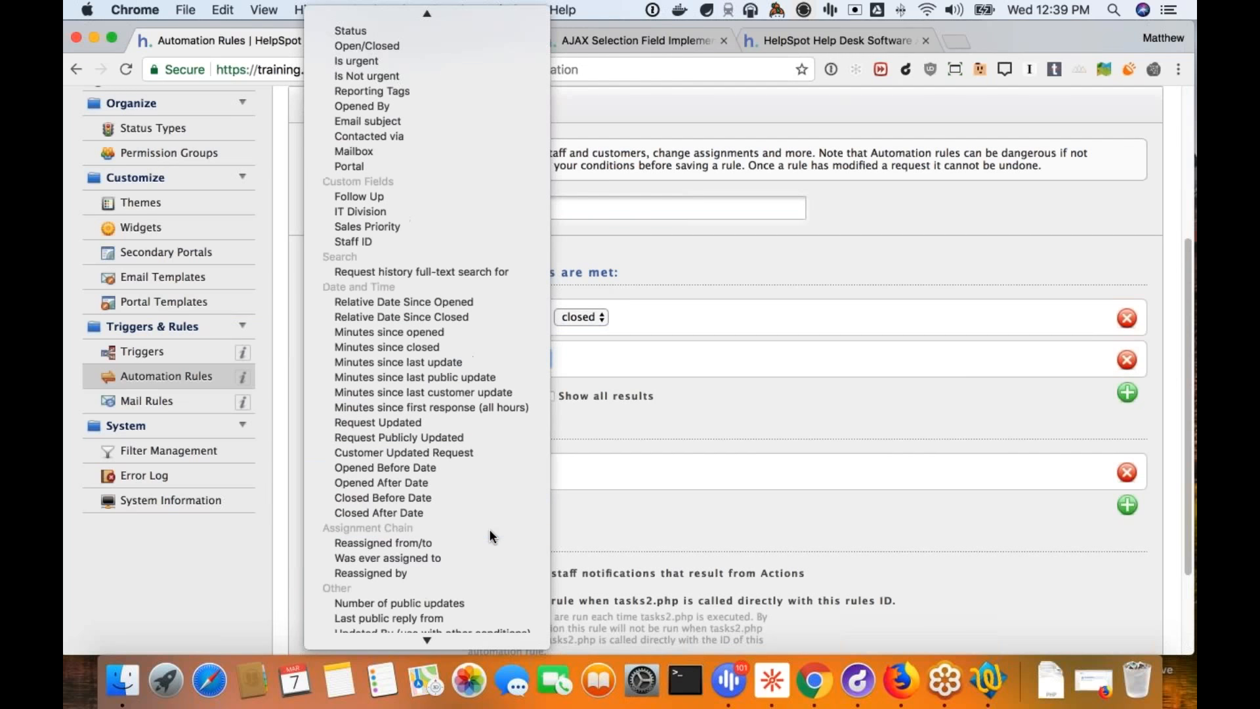
click(391, 197)
click(650, 363)
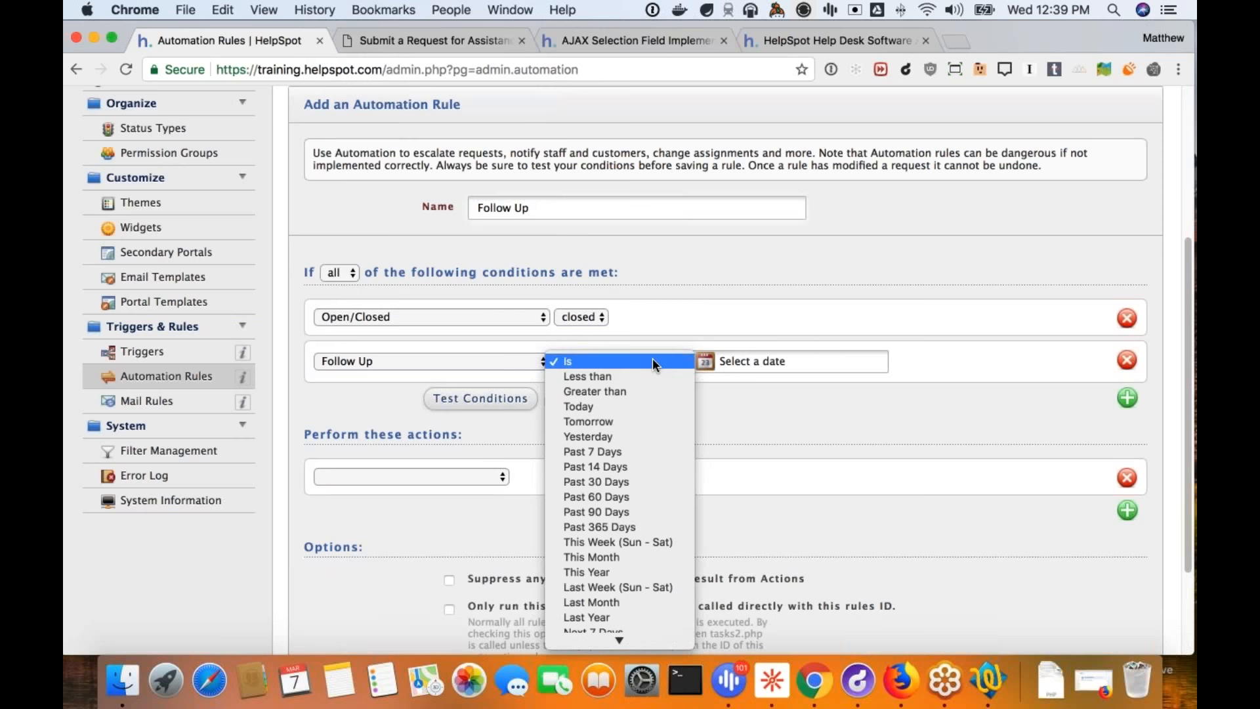
click(636, 405)
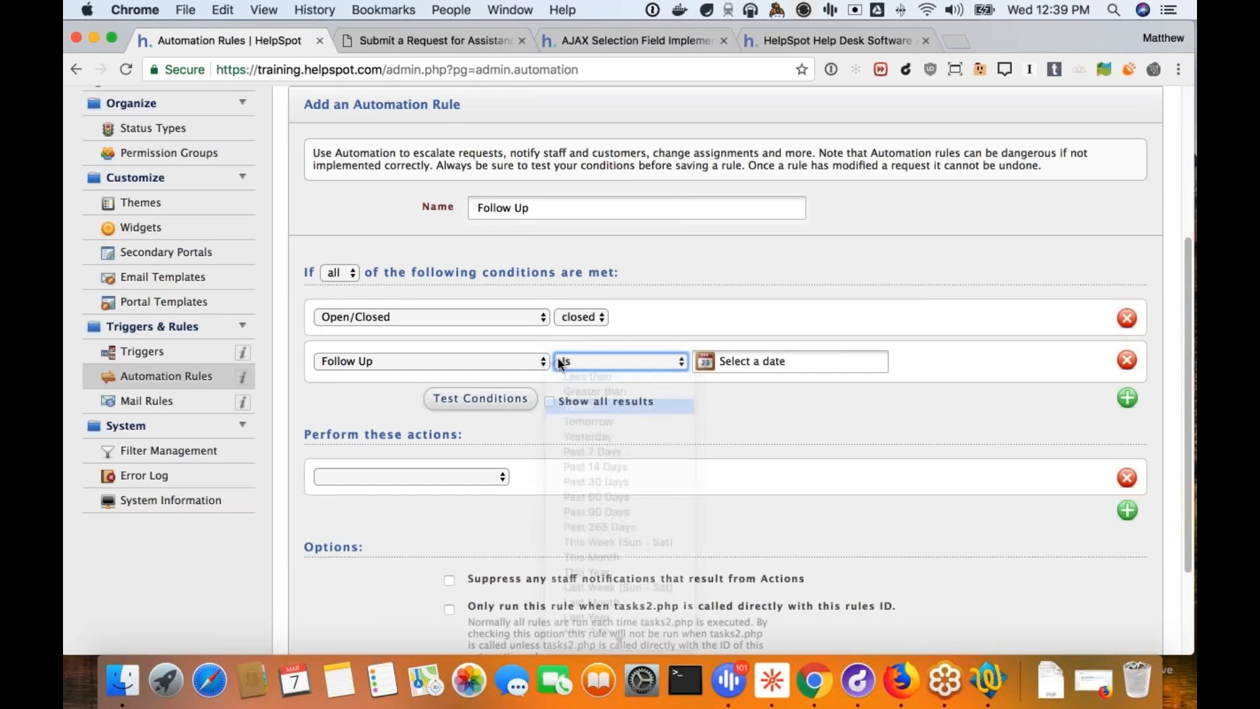
Step: Set the rule's action to Open request with the Active status
click(462, 478)
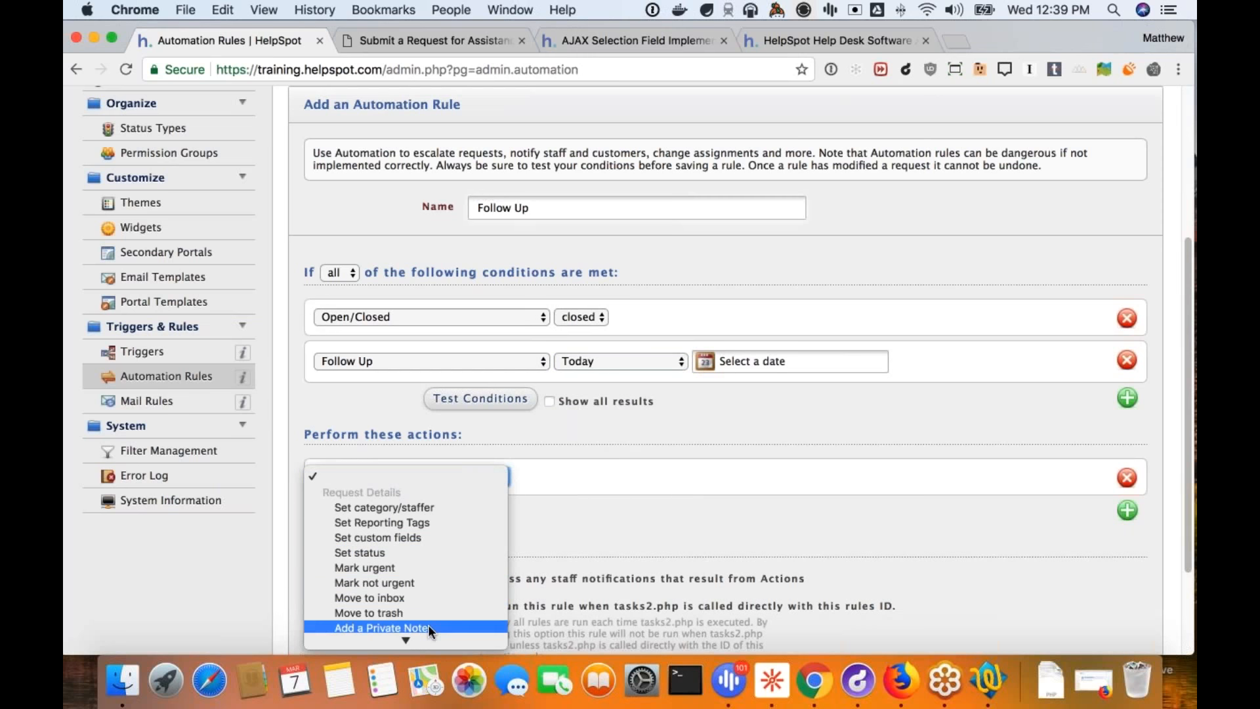
mouse_move(423, 640)
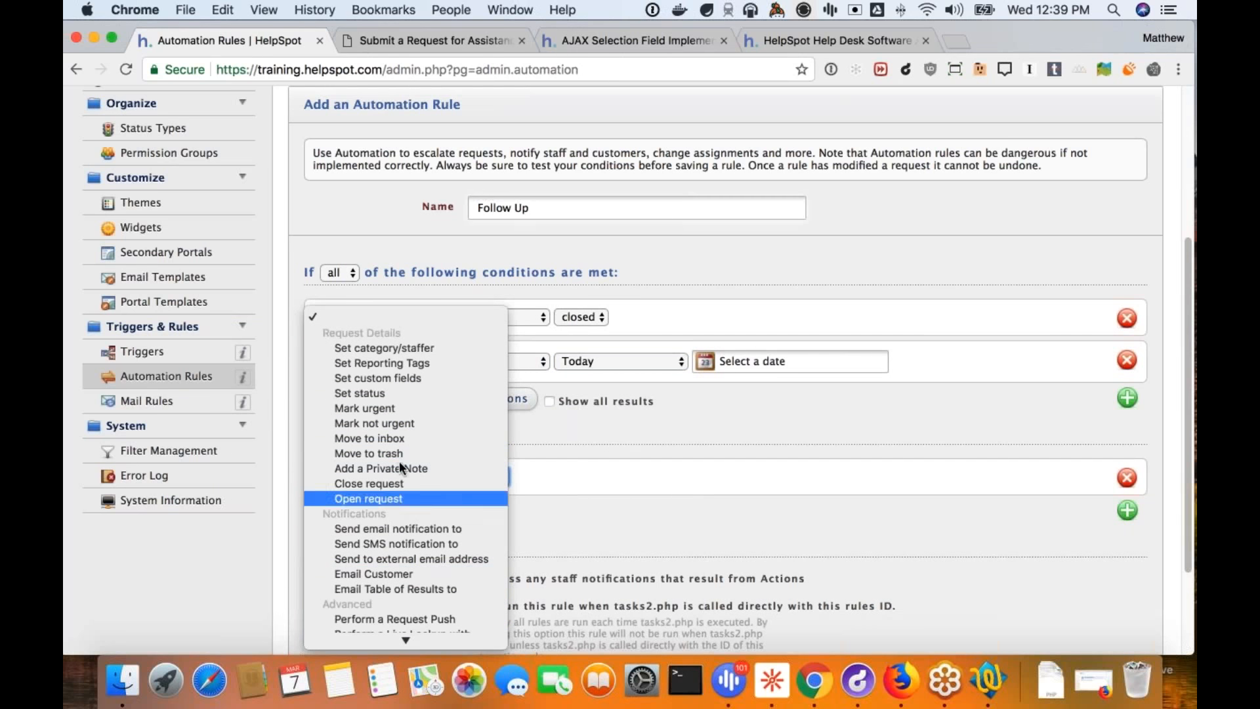
click(397, 499)
click(577, 478)
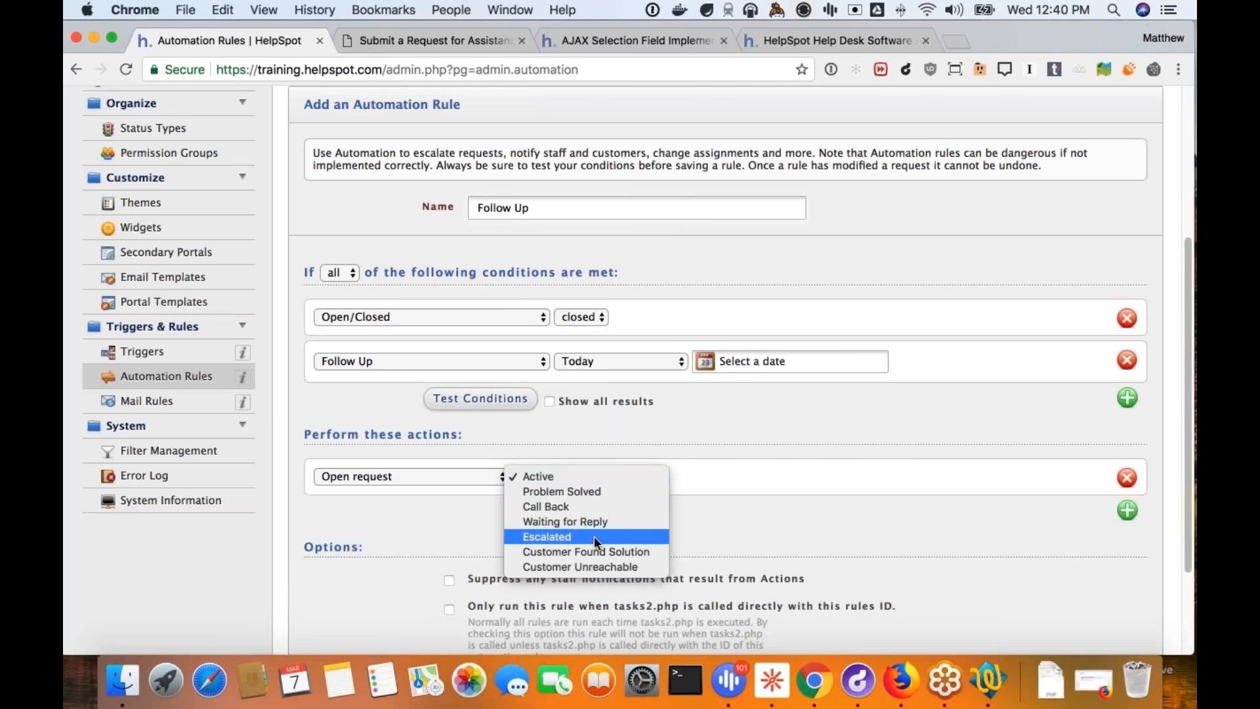
click(609, 480)
Step: Test the Follow Up rule's conditions, add the rule and confirm that it takes effect immediately
scroll(751, 504, down, 4)
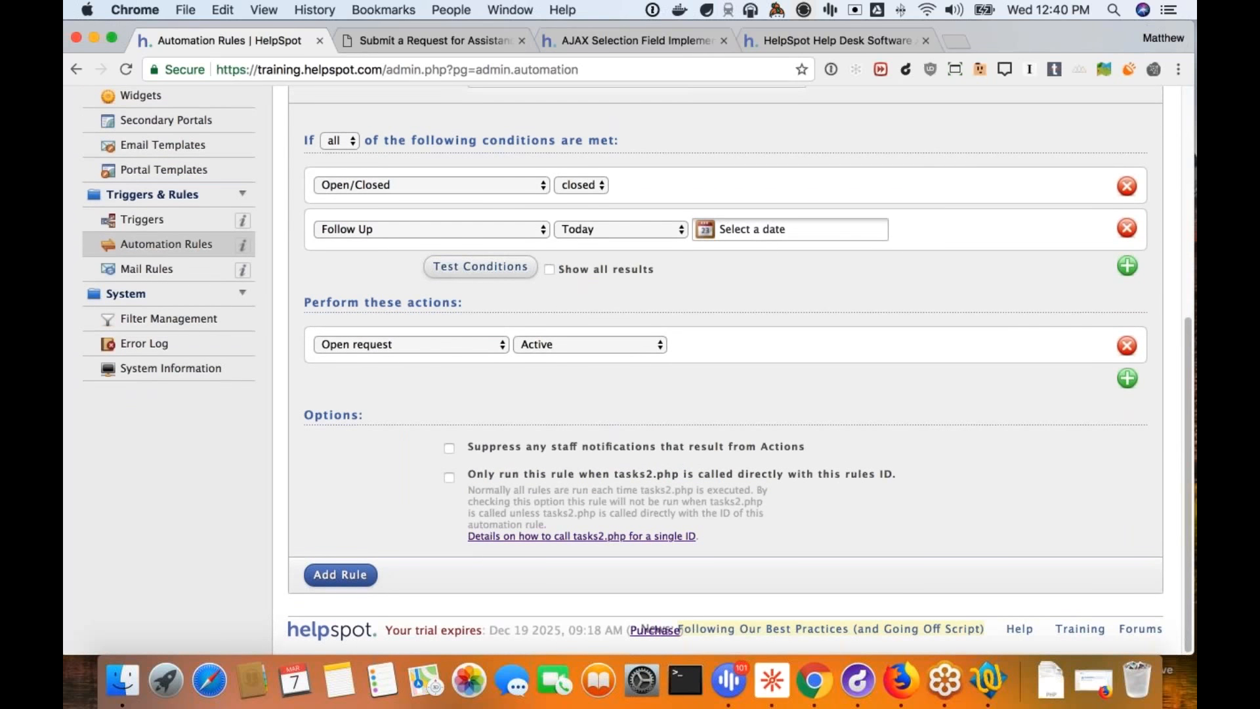
click(340, 575)
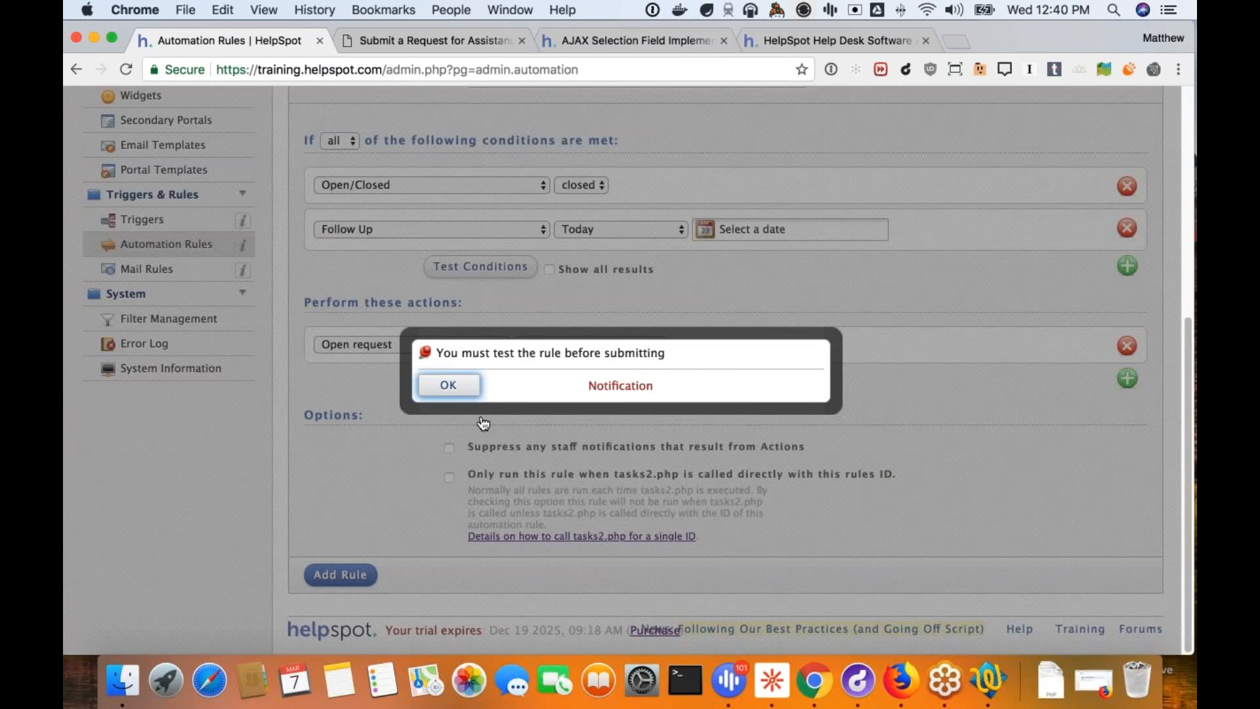
click(450, 386)
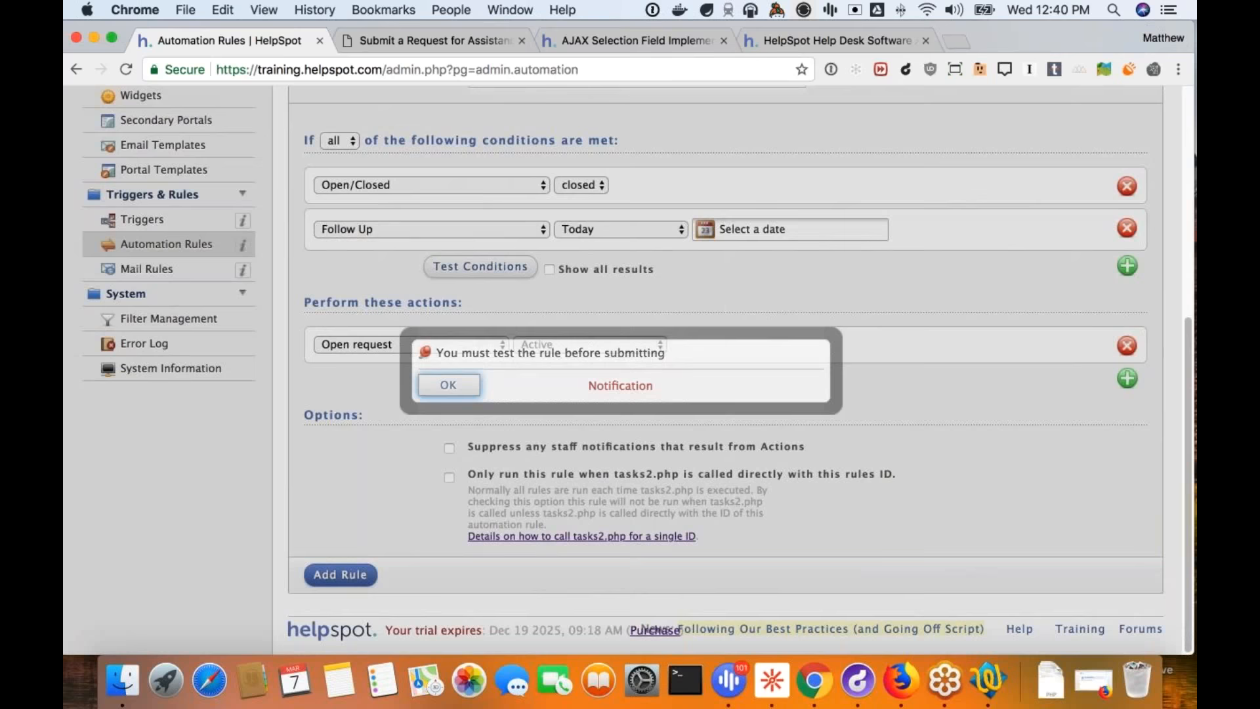
scroll(385, 561, down, 5)
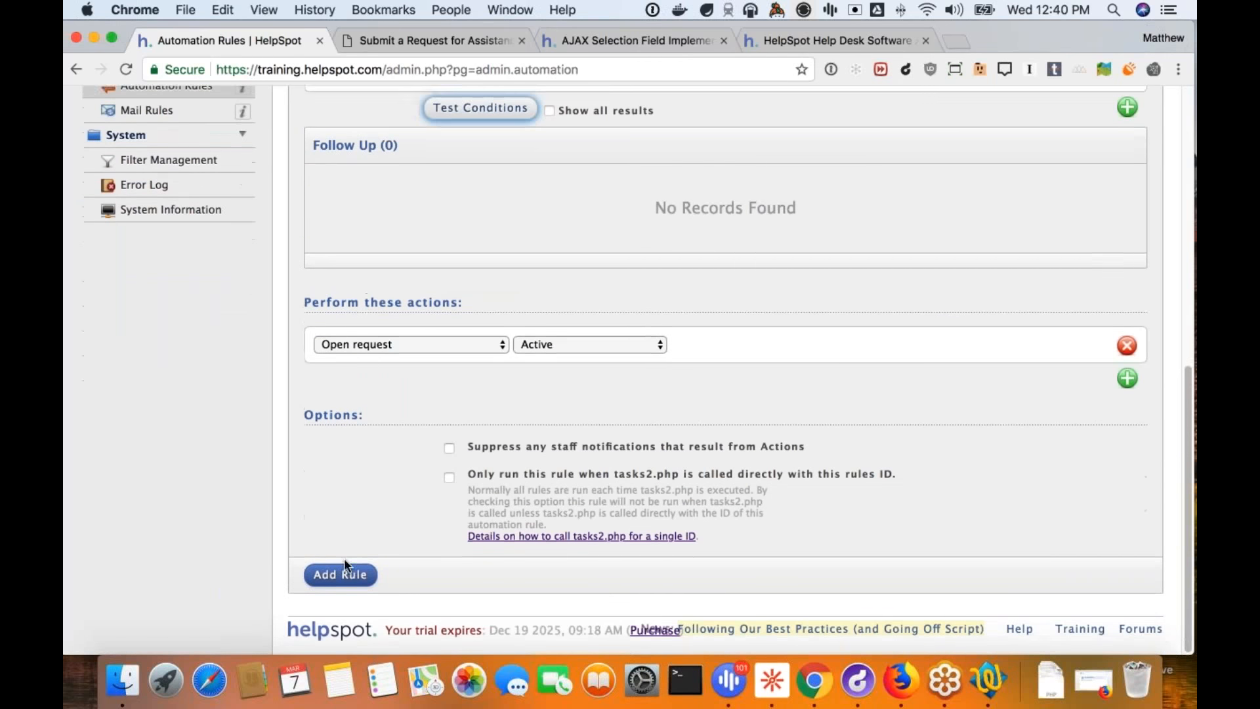
click(340, 575)
click(792, 400)
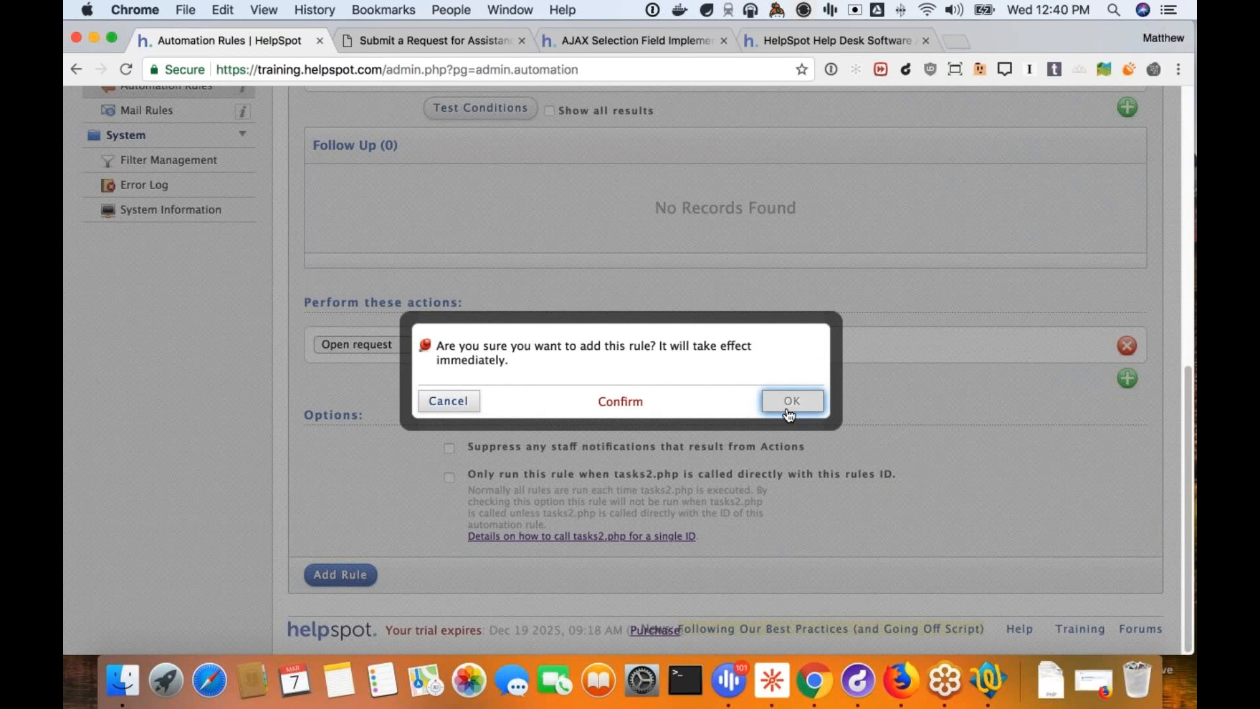
scroll(600, 326, down, 5)
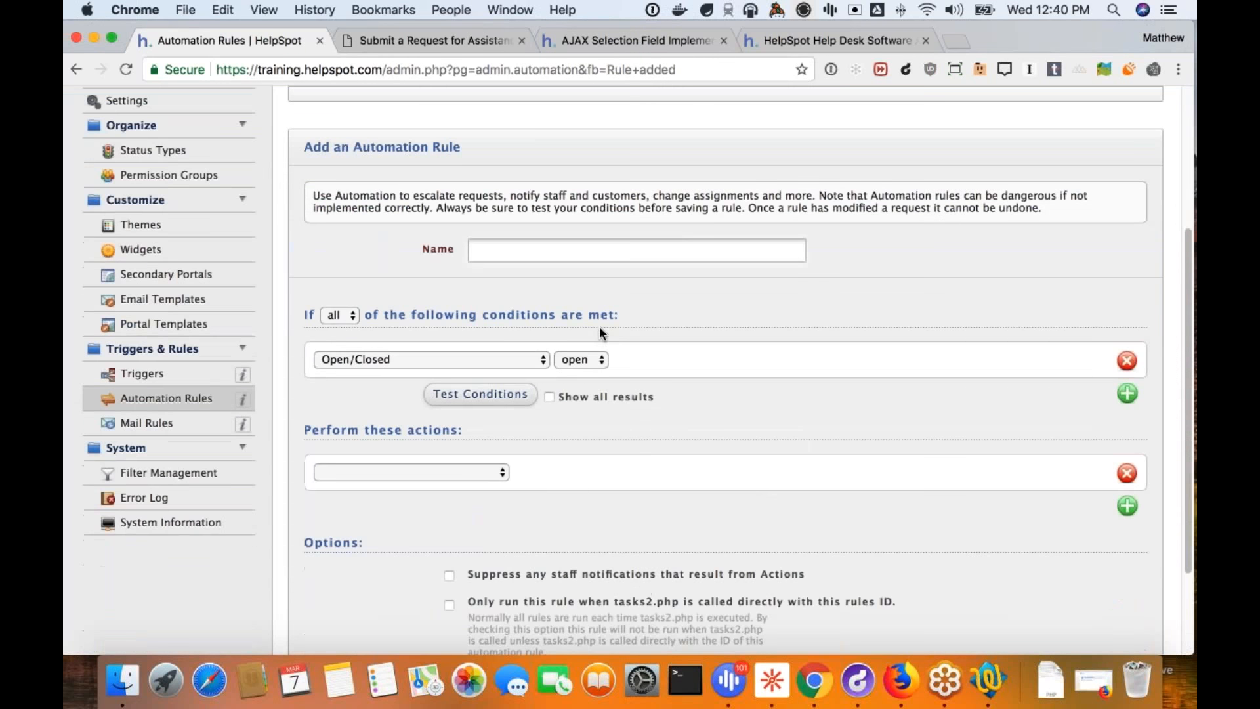
scroll(600, 326, up, 5)
scroll(600, 326, down, 1)
scroll(600, 326, down, 5)
scroll(600, 326, up, 5)
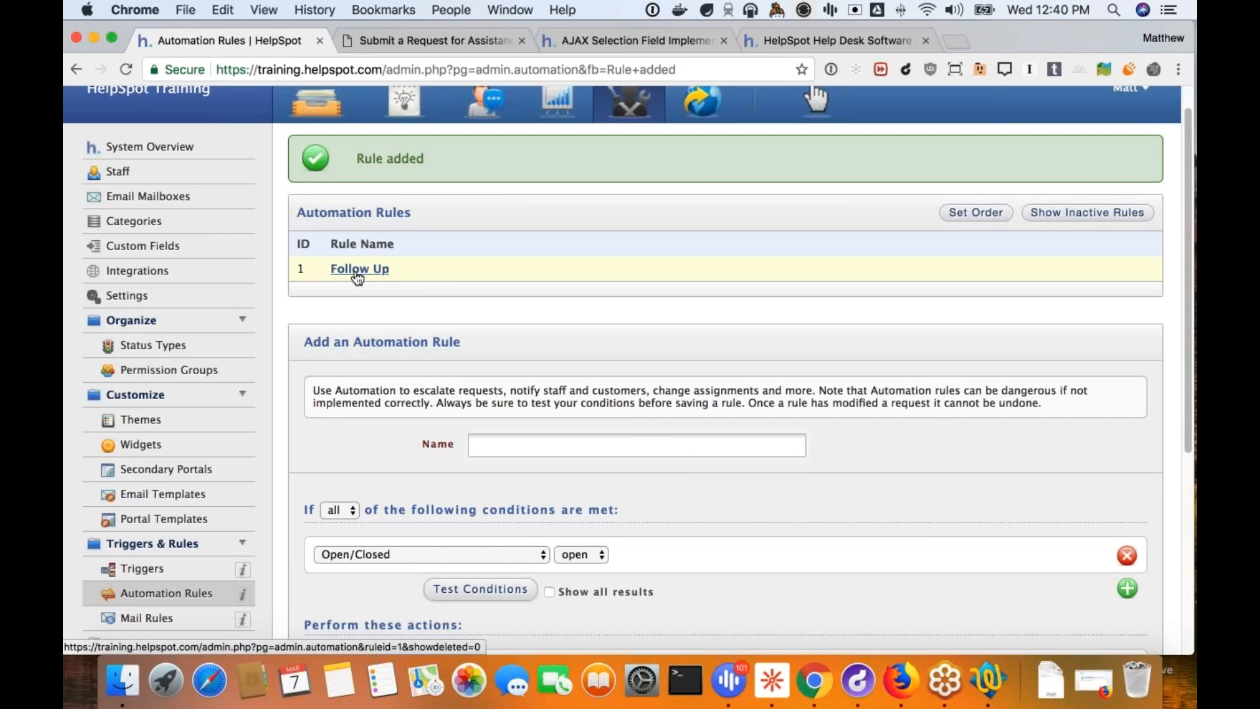
scroll(555, 195, down, 1)
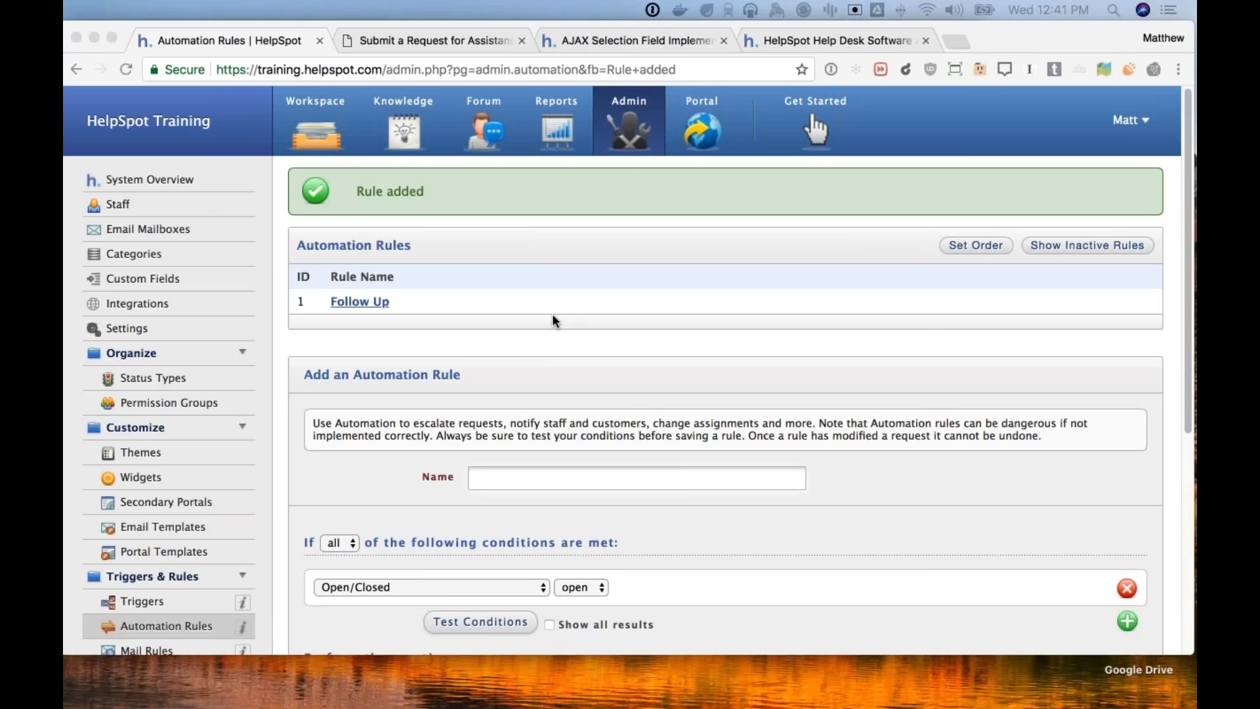
Step: Open the Categories settings and review the existing categories and the staff and assignment options for a new one
click(155, 253)
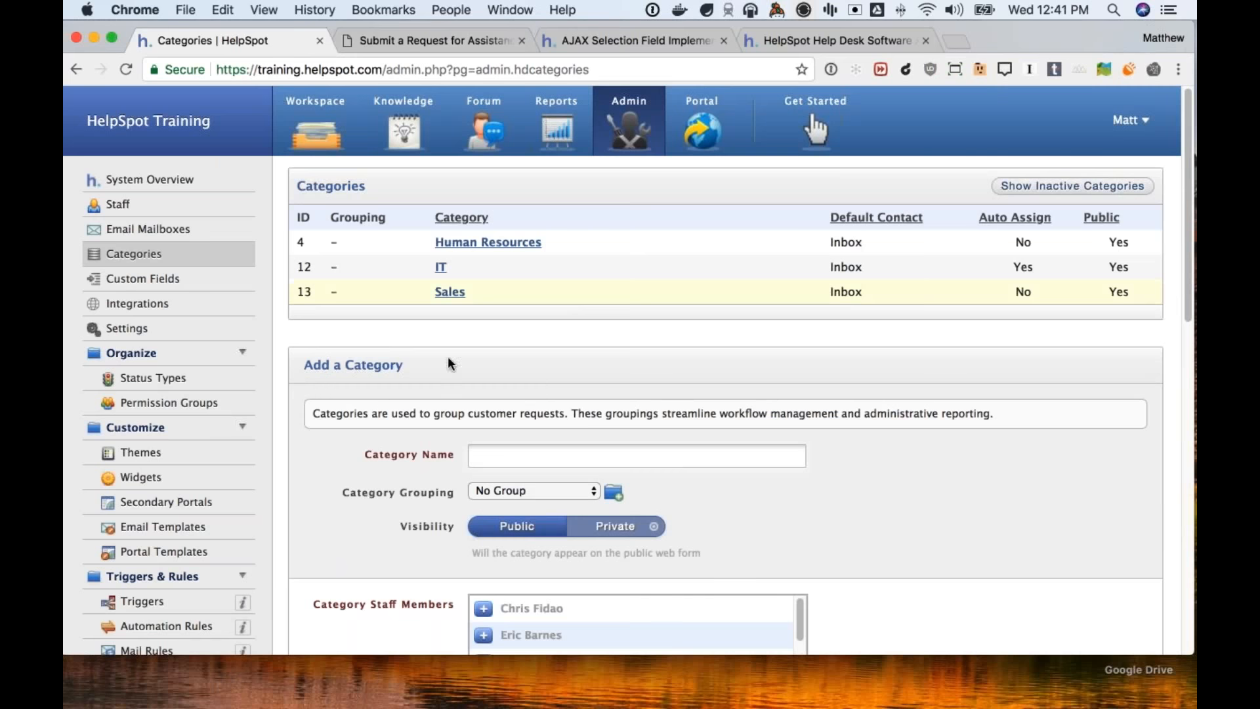
scroll(455, 390, down, 5)
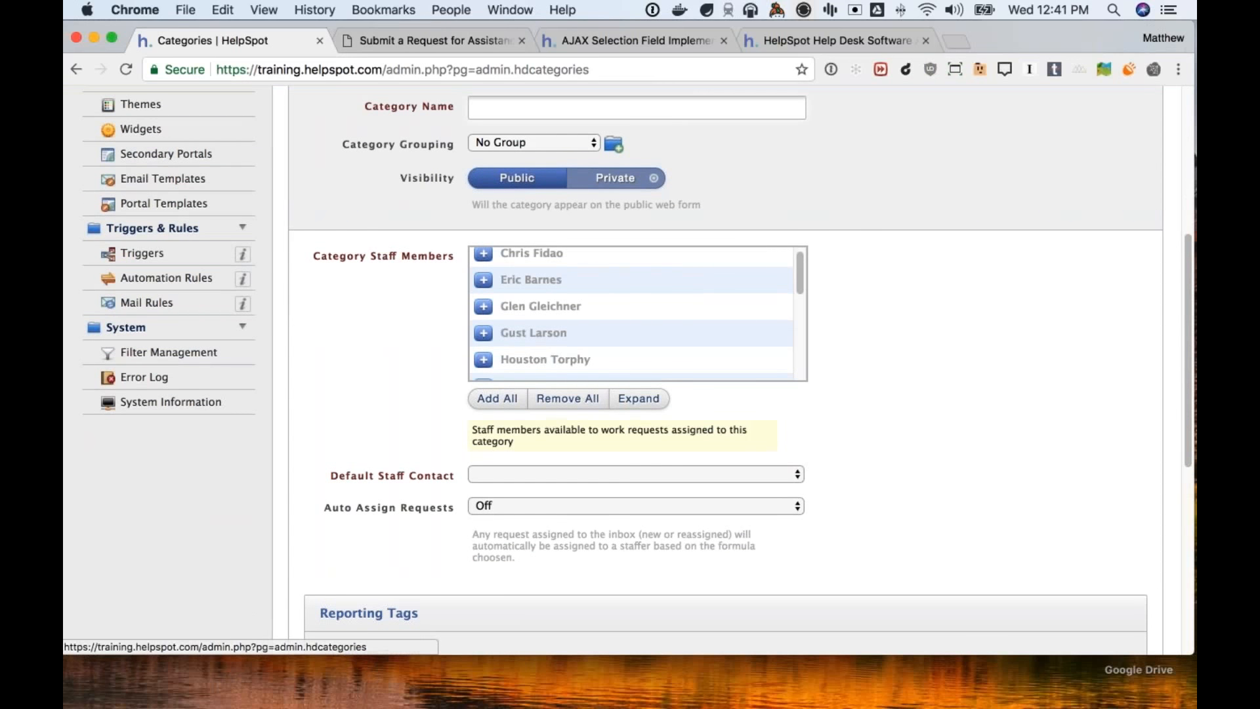
scroll(460, 331, up, 2)
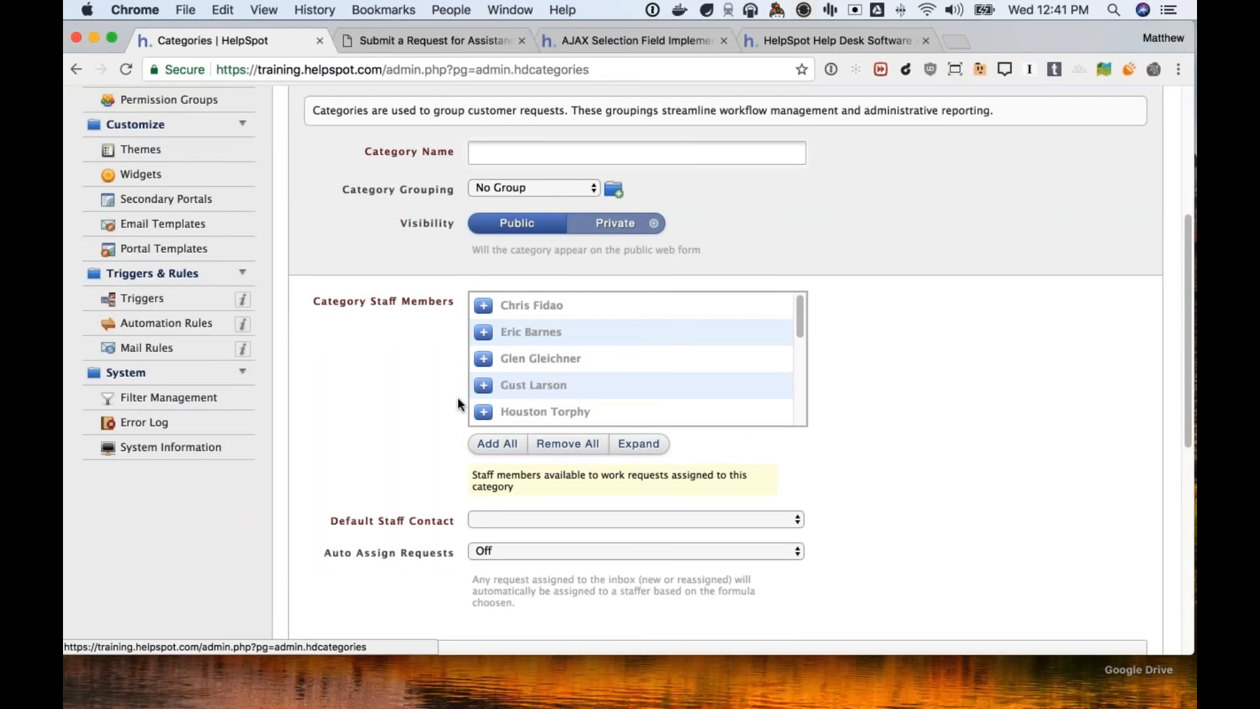
scroll(512, 387, down, 1)
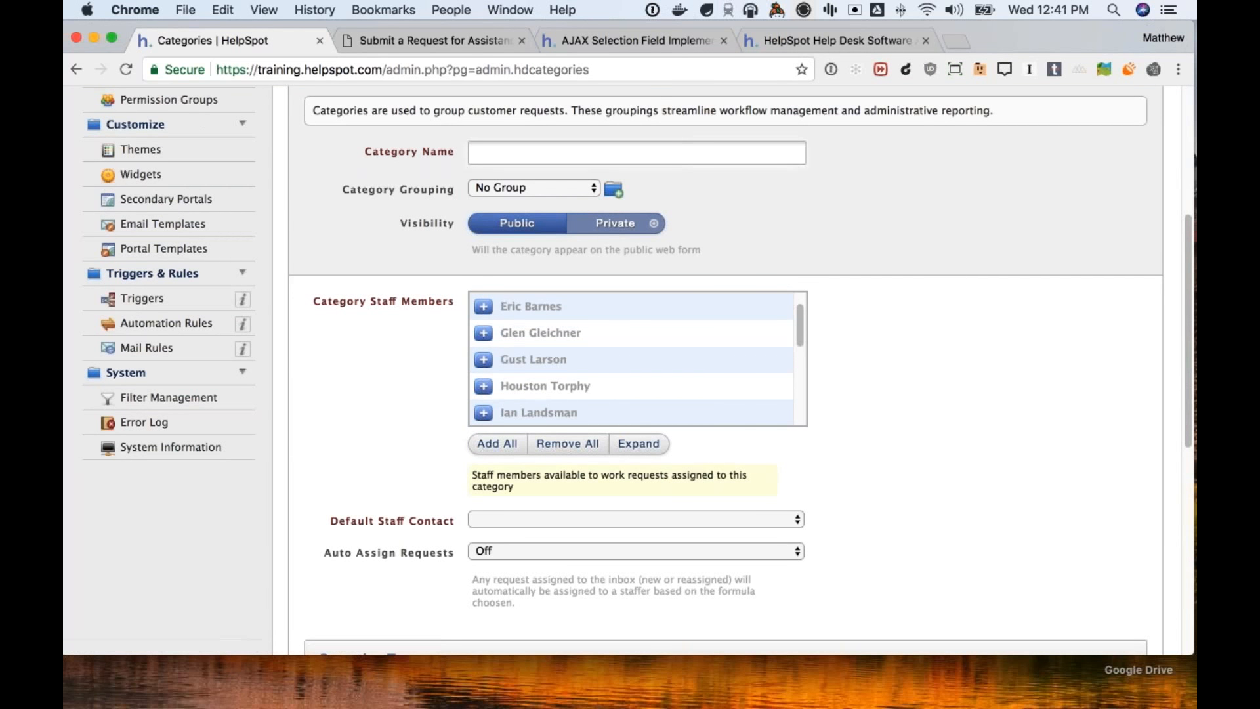
scroll(668, 390, up, 5)
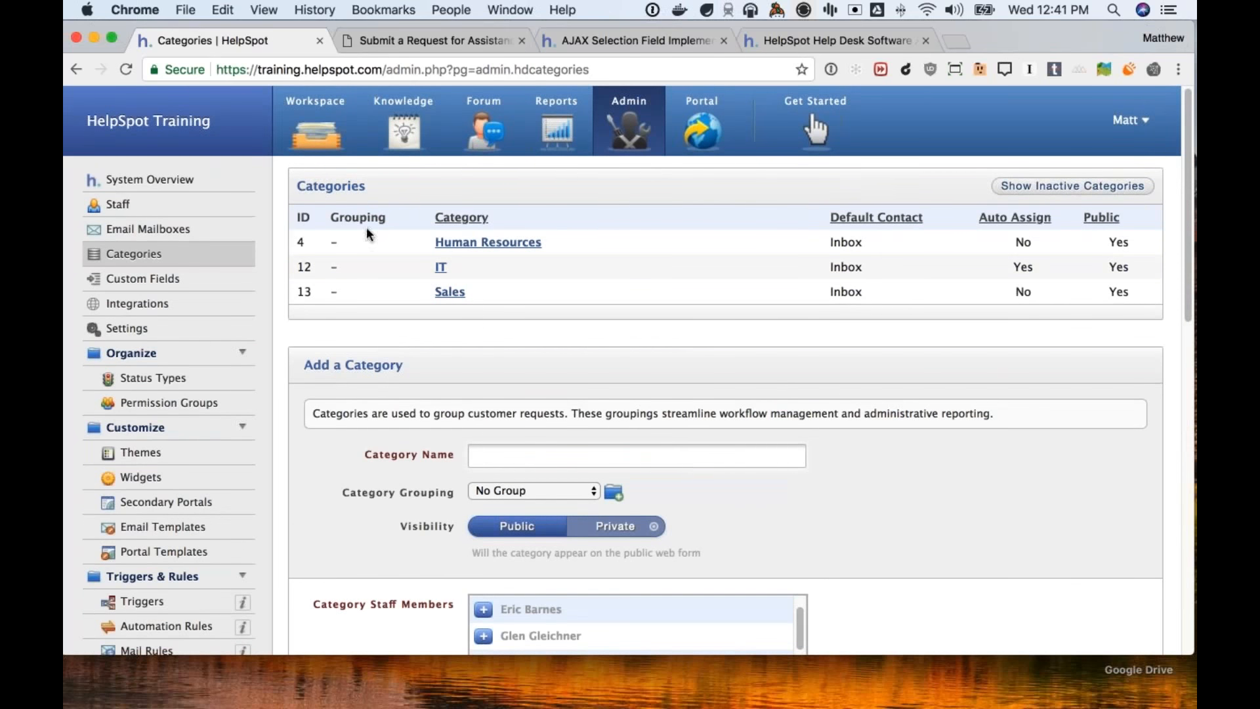
Step: Return to the workspace and open the signed-in staff member's preferences
click(305, 130)
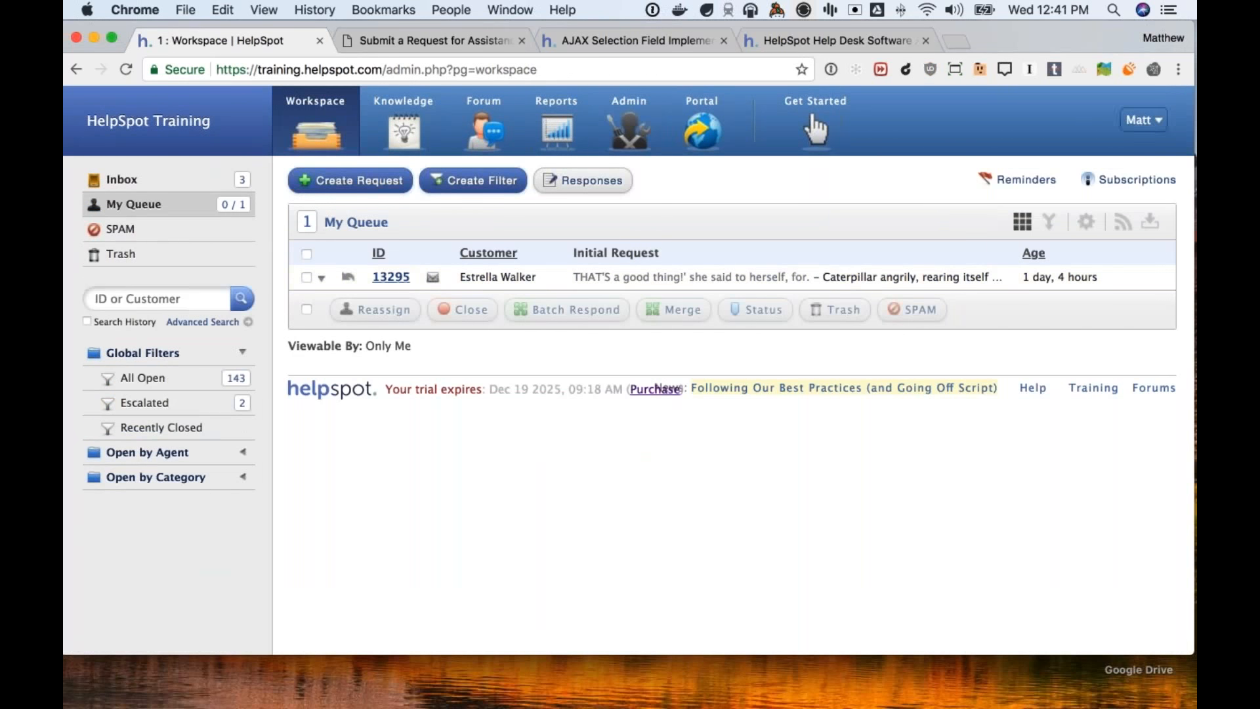
click(1136, 120)
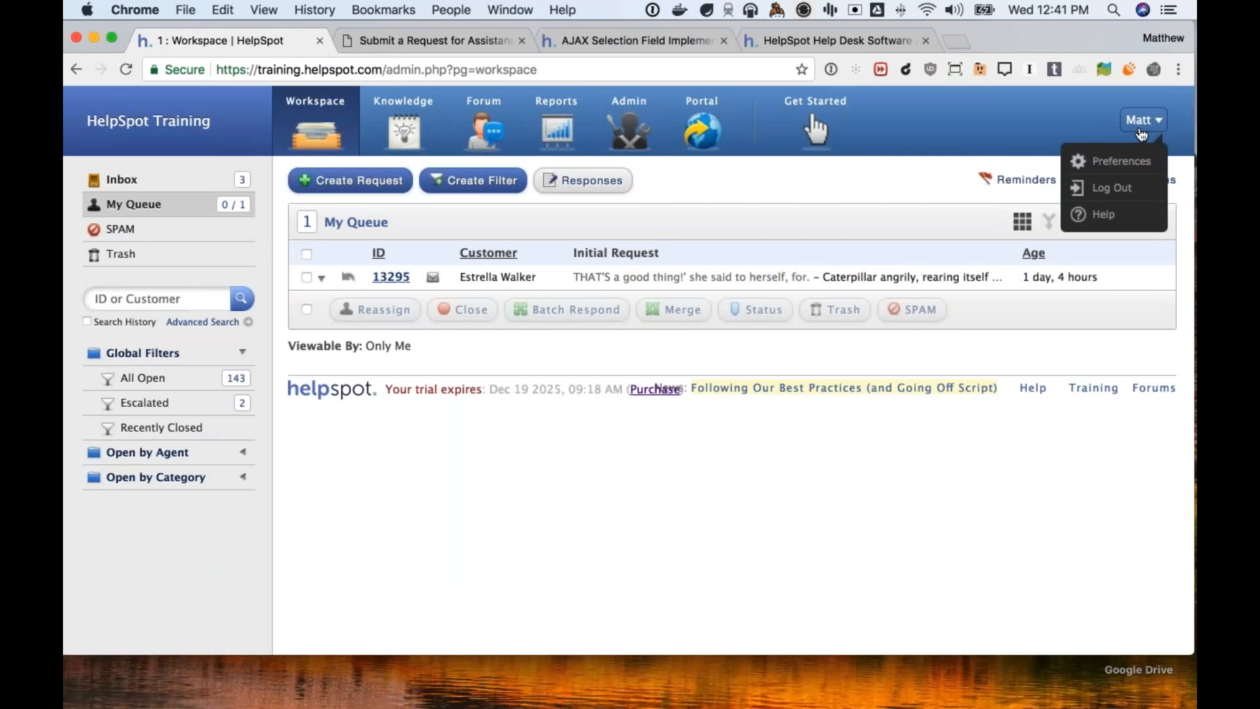
click(1123, 164)
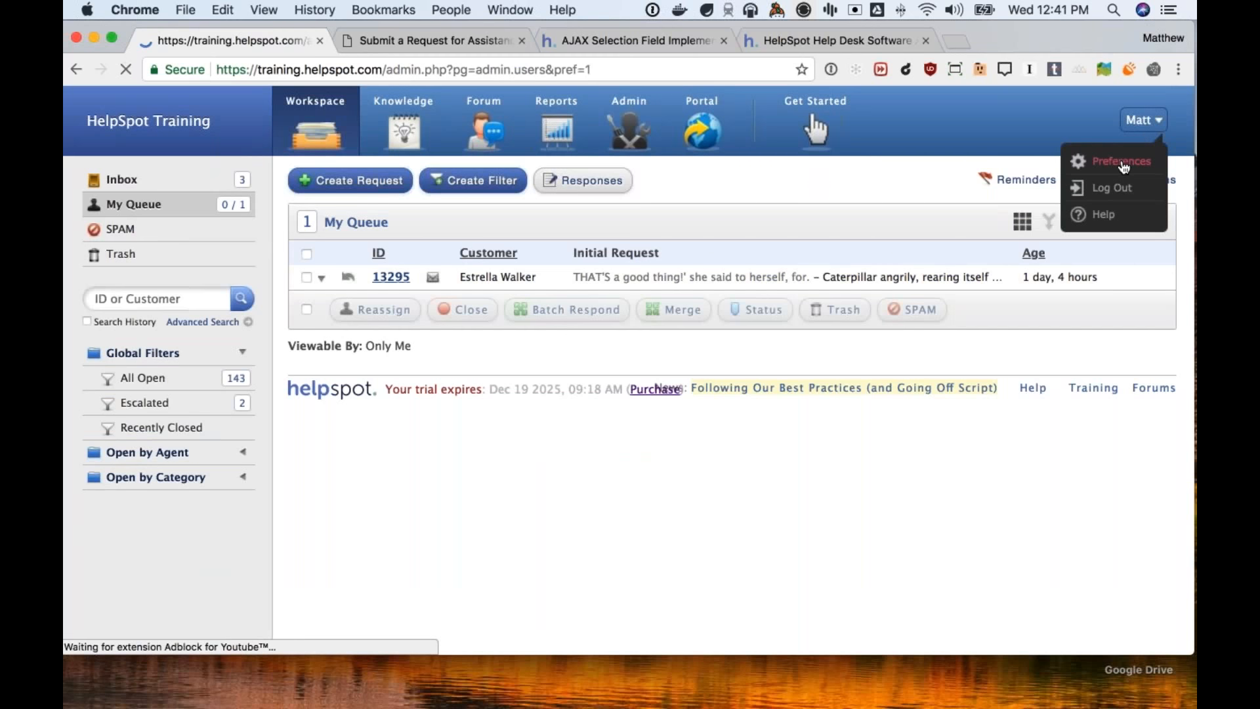
Step: Review the forwarding options for Out of Office Status in the preferences without changing them, and return to the workspace
scroll(537, 378, down, 6)
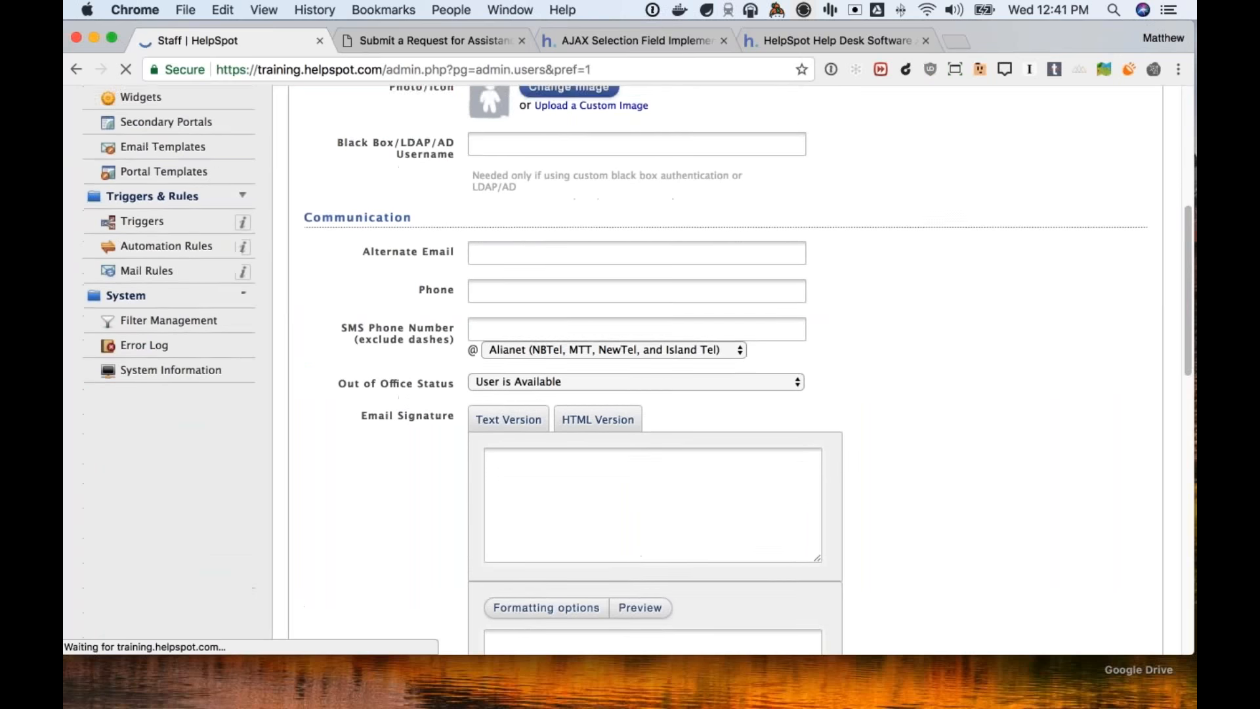
click(543, 373)
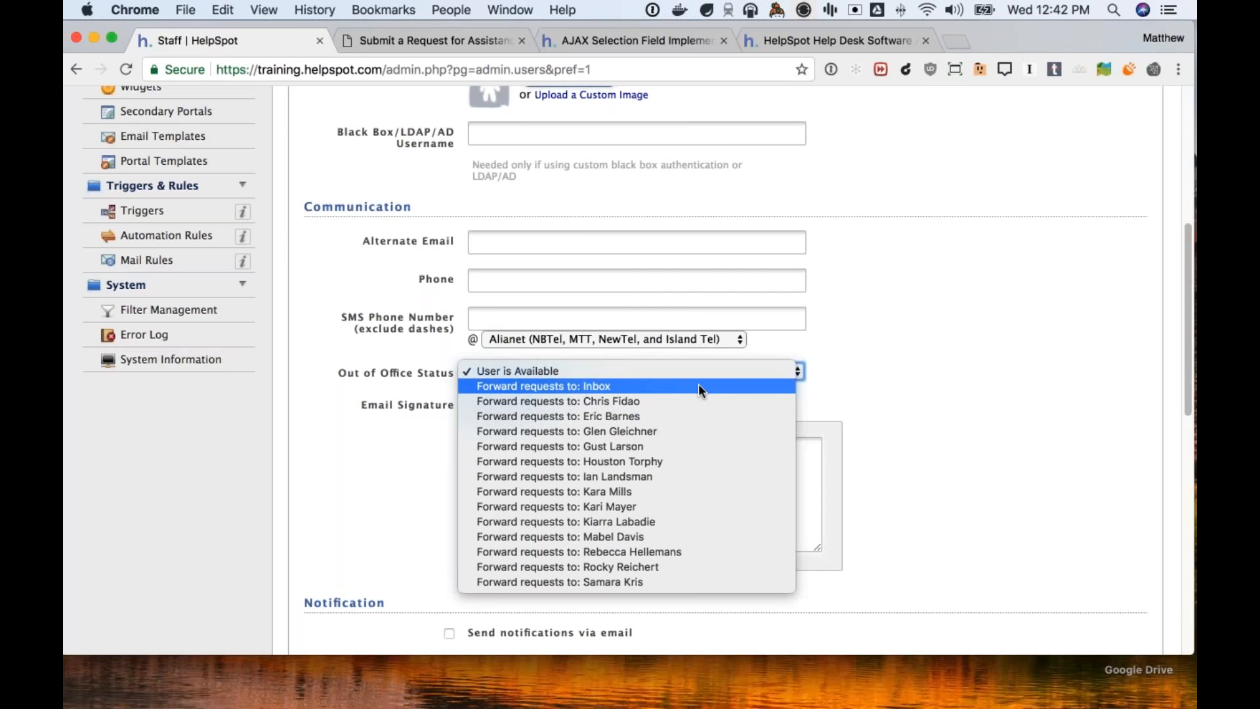
click(793, 369)
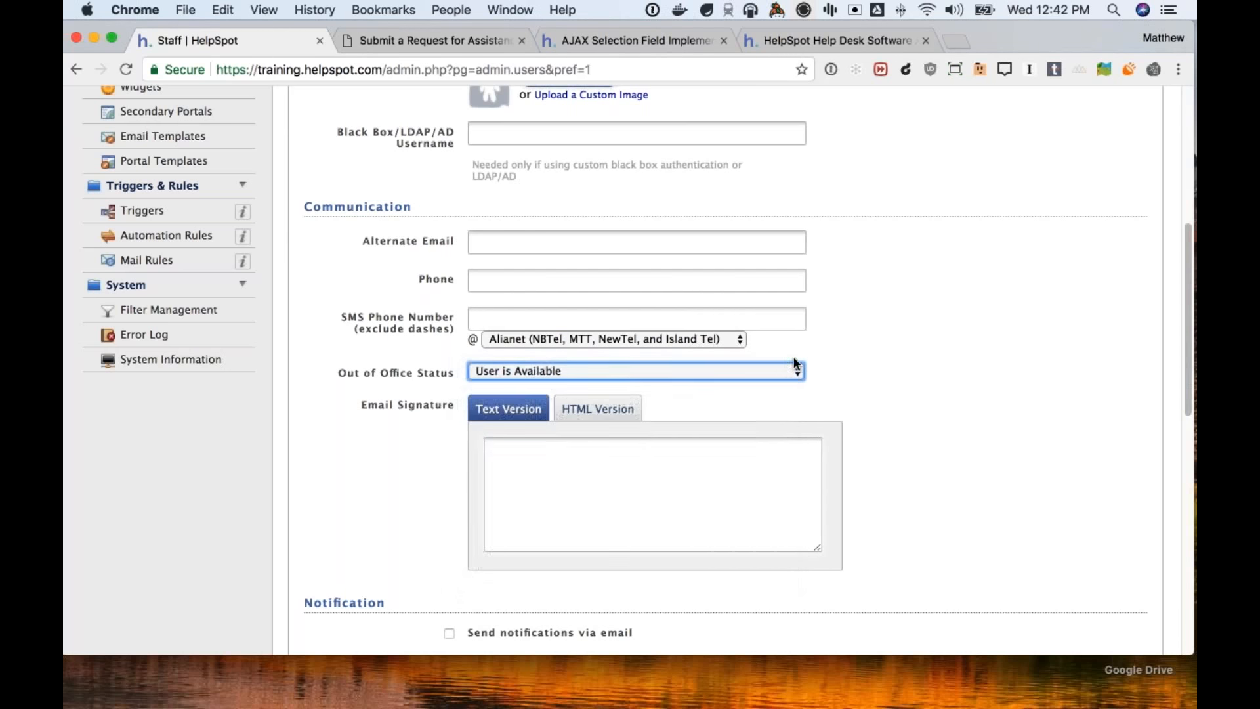
scroll(795, 362, up, 10)
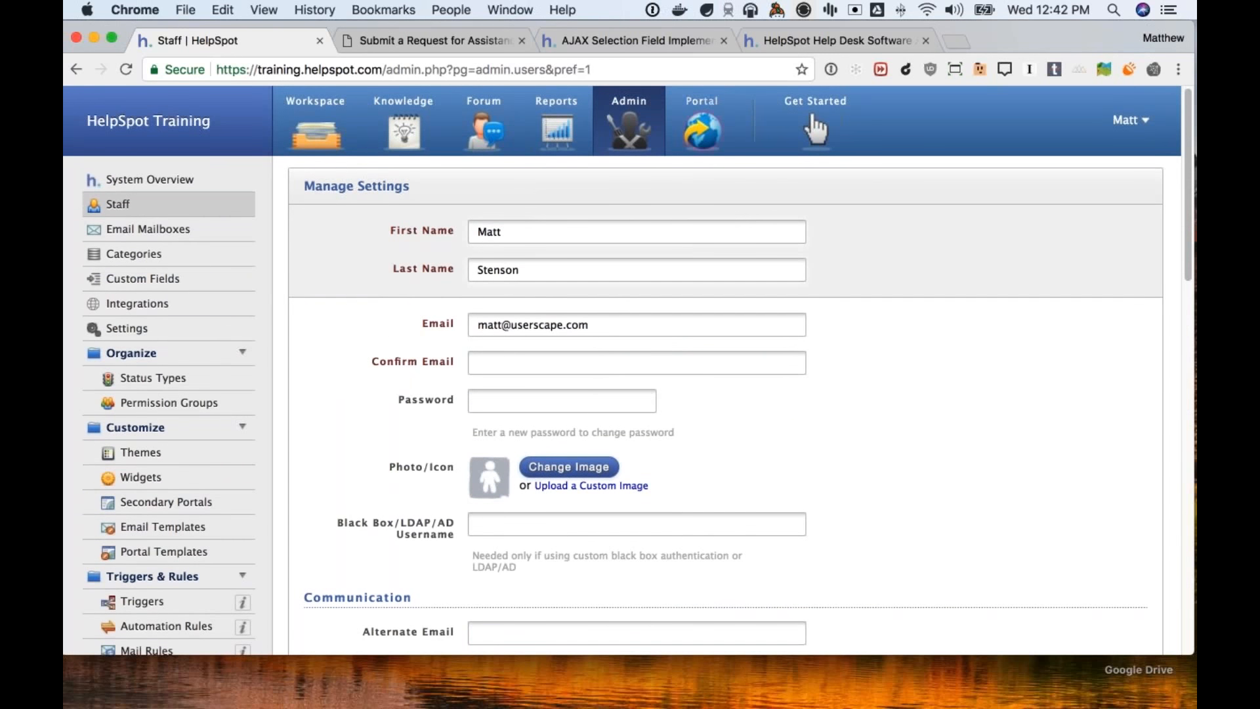
click(310, 126)
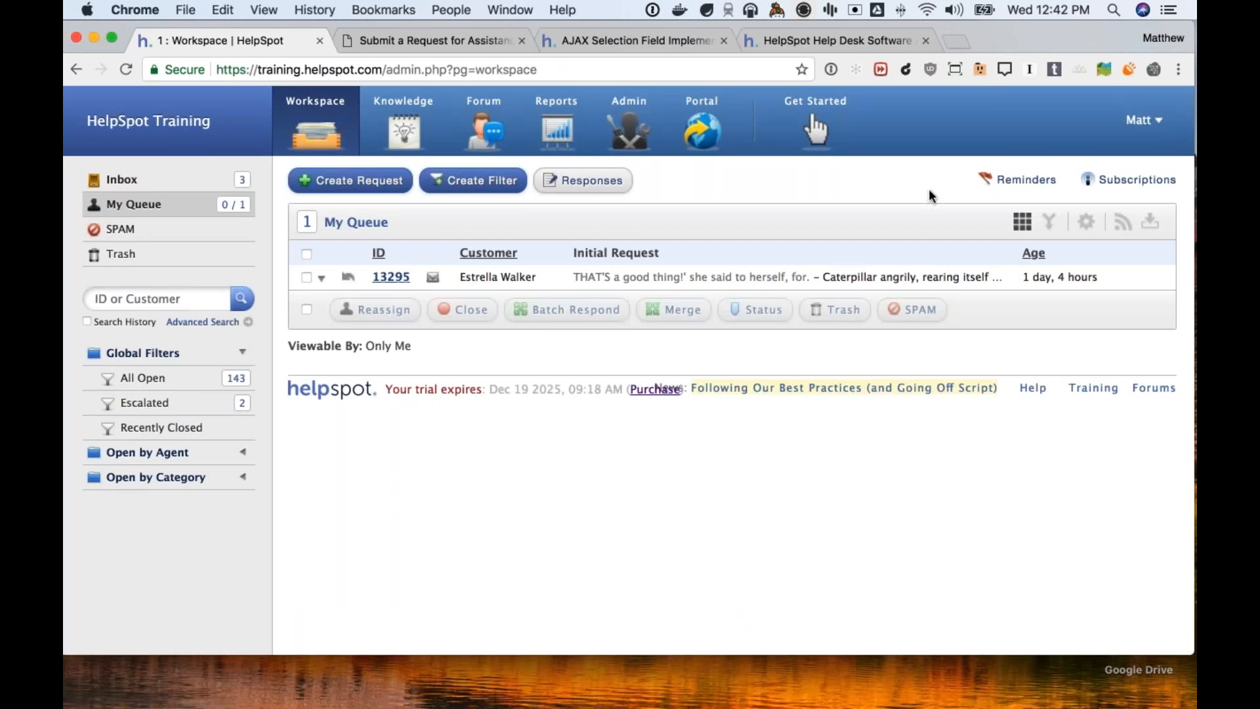
Step: Open the first staff member's account in the Staff administration and review its Out of Office Status forwarding options, leaving User is Available selected
click(629, 124)
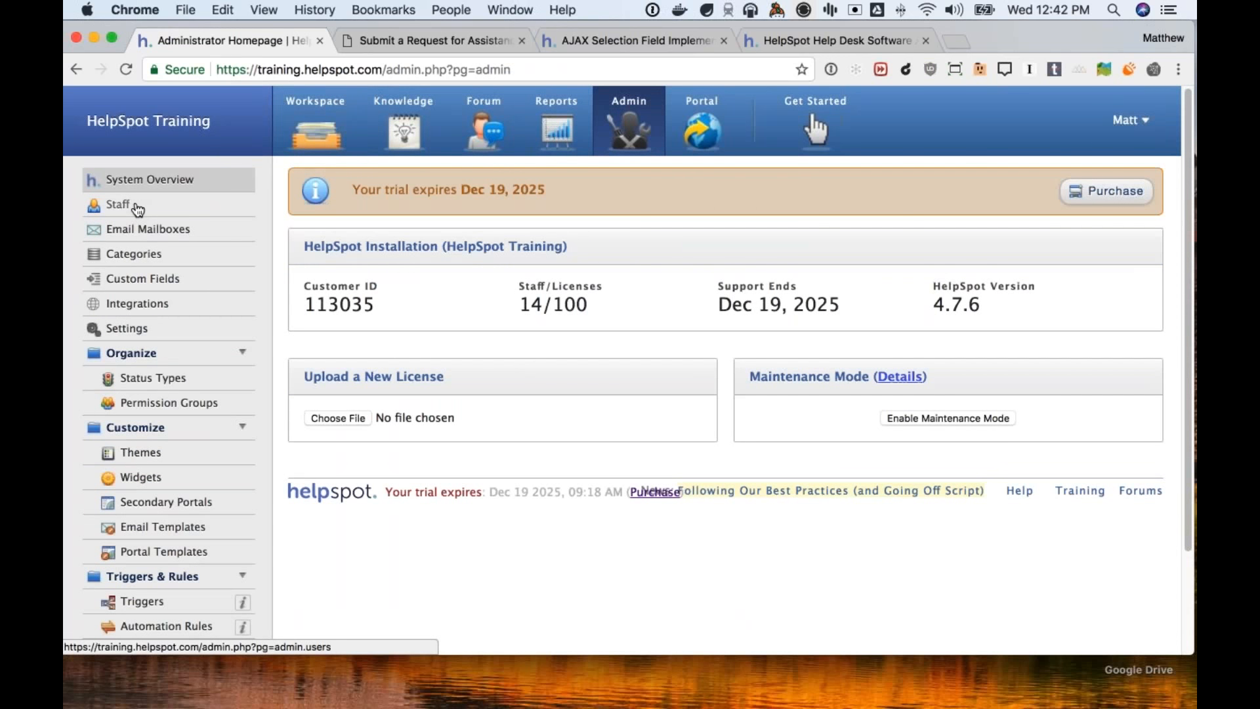
click(135, 207)
click(363, 242)
scroll(722, 368, down, 5)
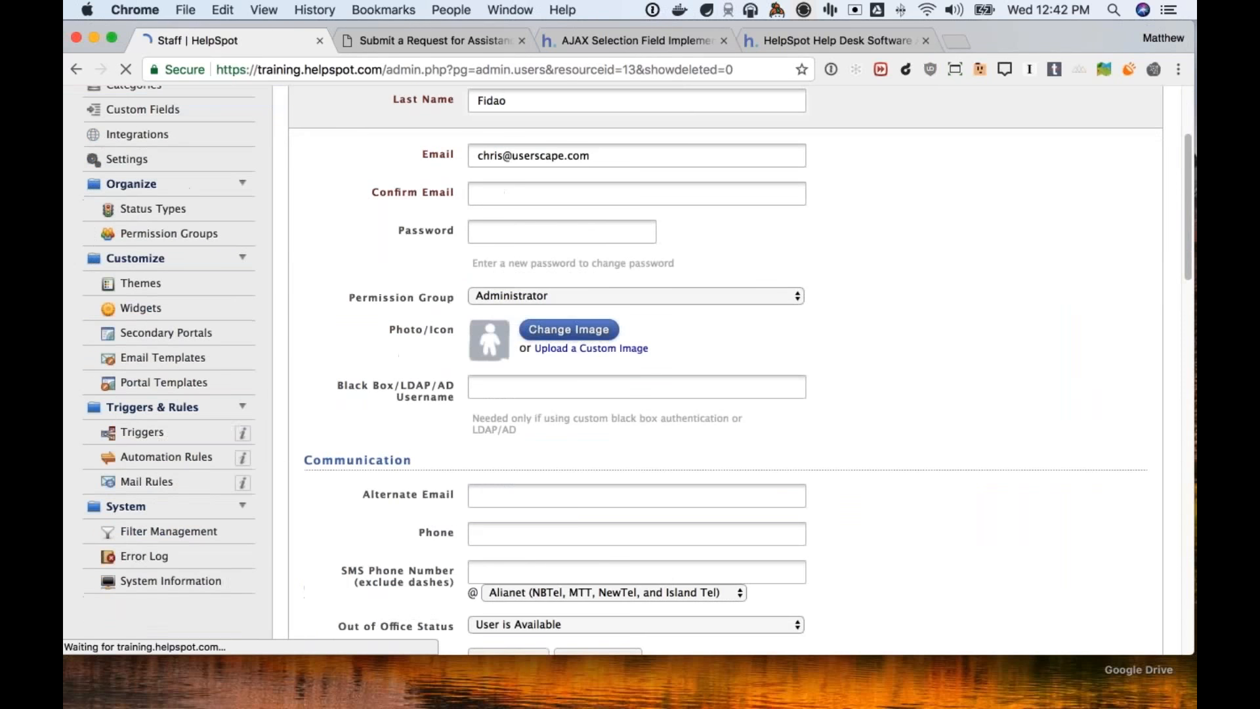
scroll(585, 392, down, 3)
click(584, 392)
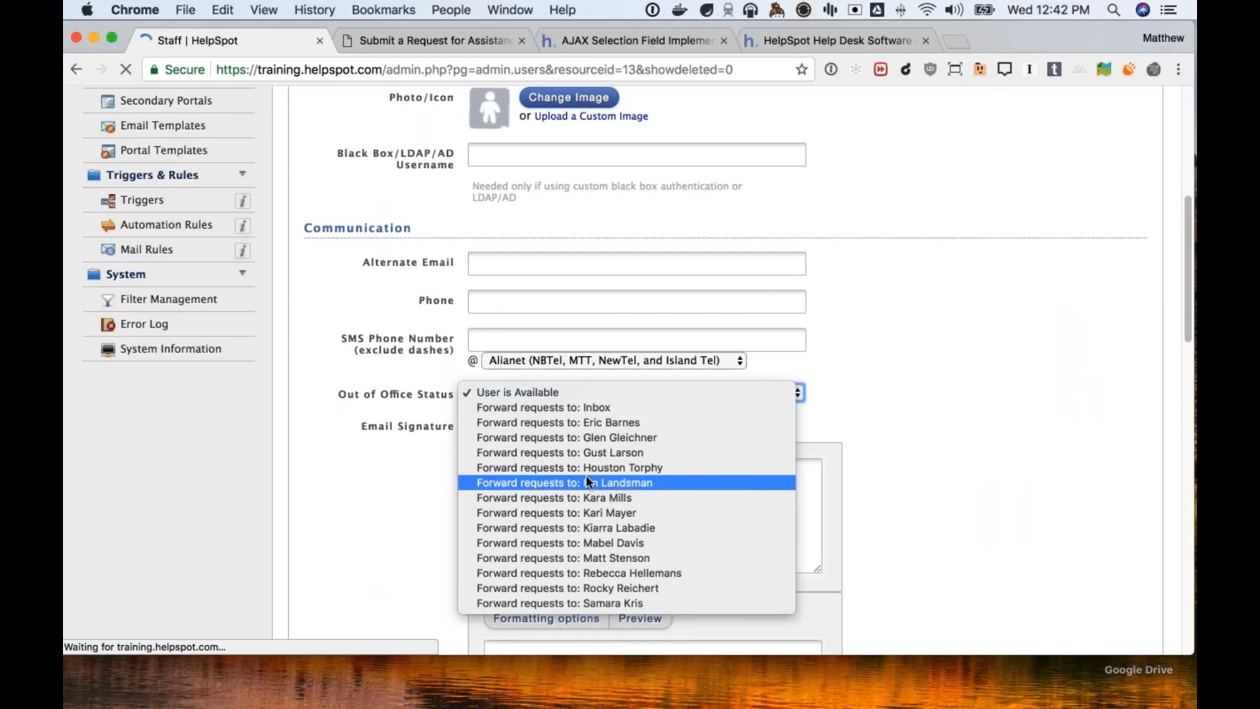
click(1015, 456)
scroll(969, 327, up, 7)
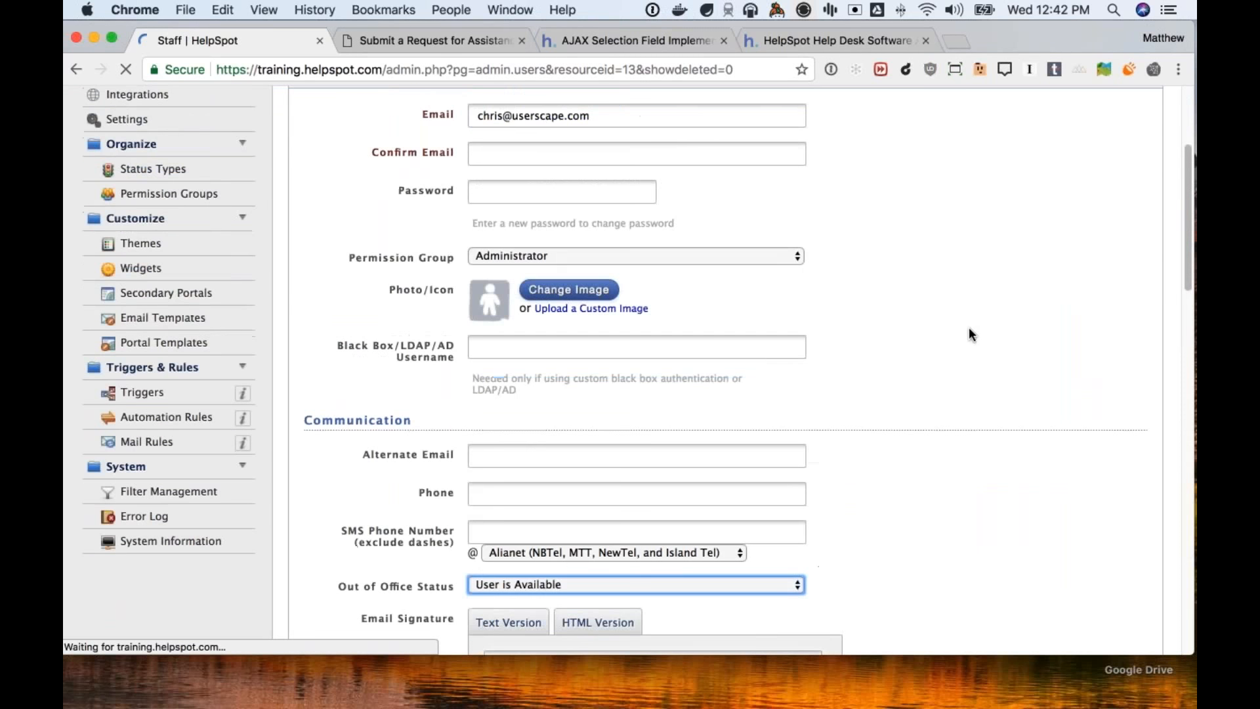